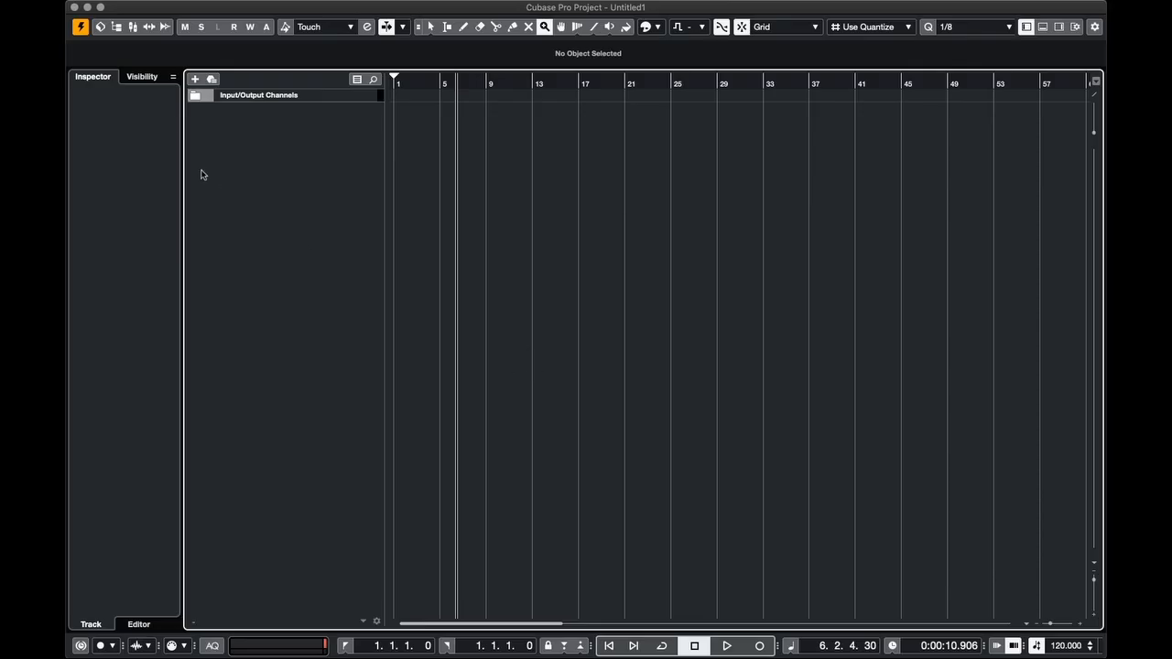
# Add one instrument track using Groove Agent SE, with its audio output set to Stereo Out
pyautogui.click(195, 79)
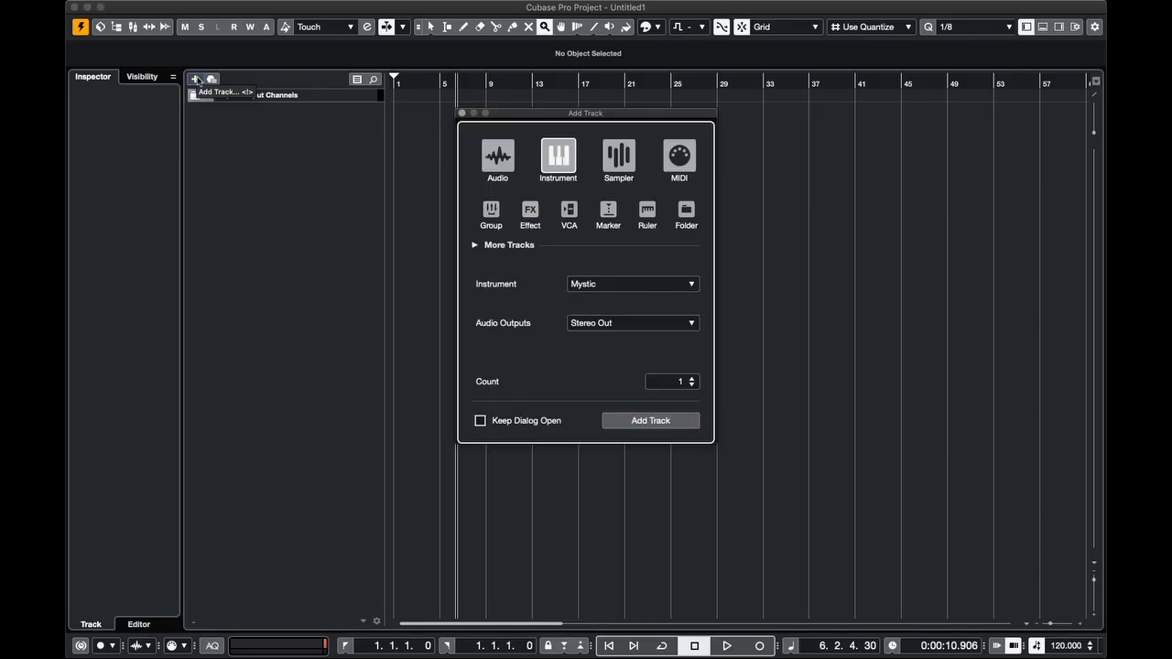
pyautogui.click(553, 157)
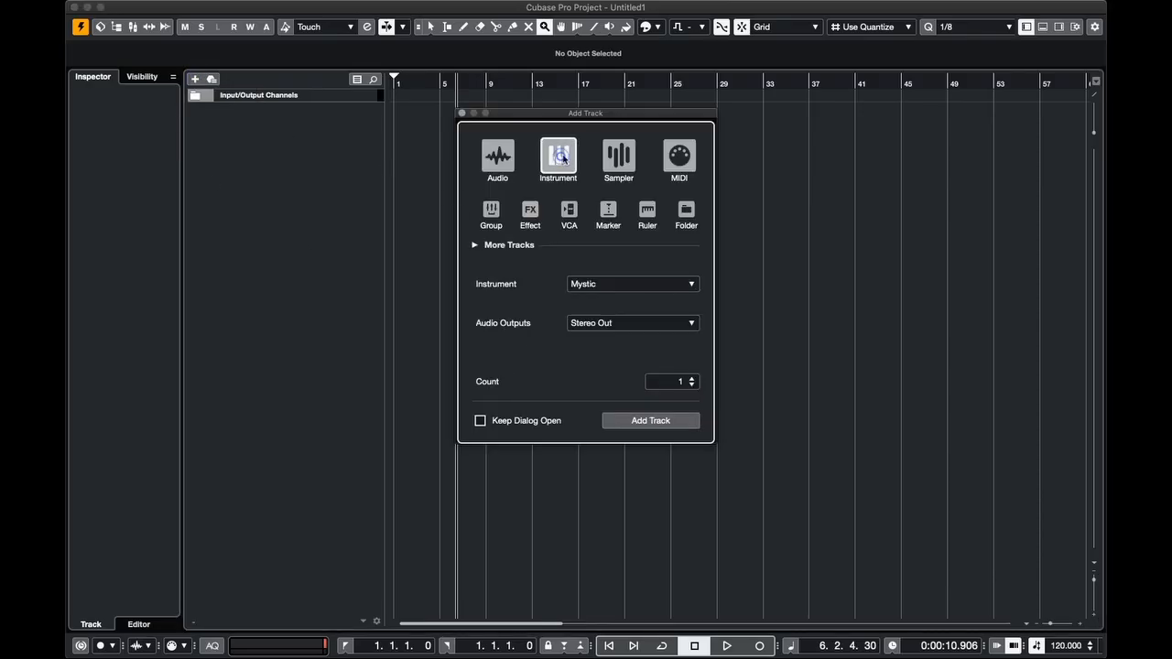
pyautogui.click(631, 285)
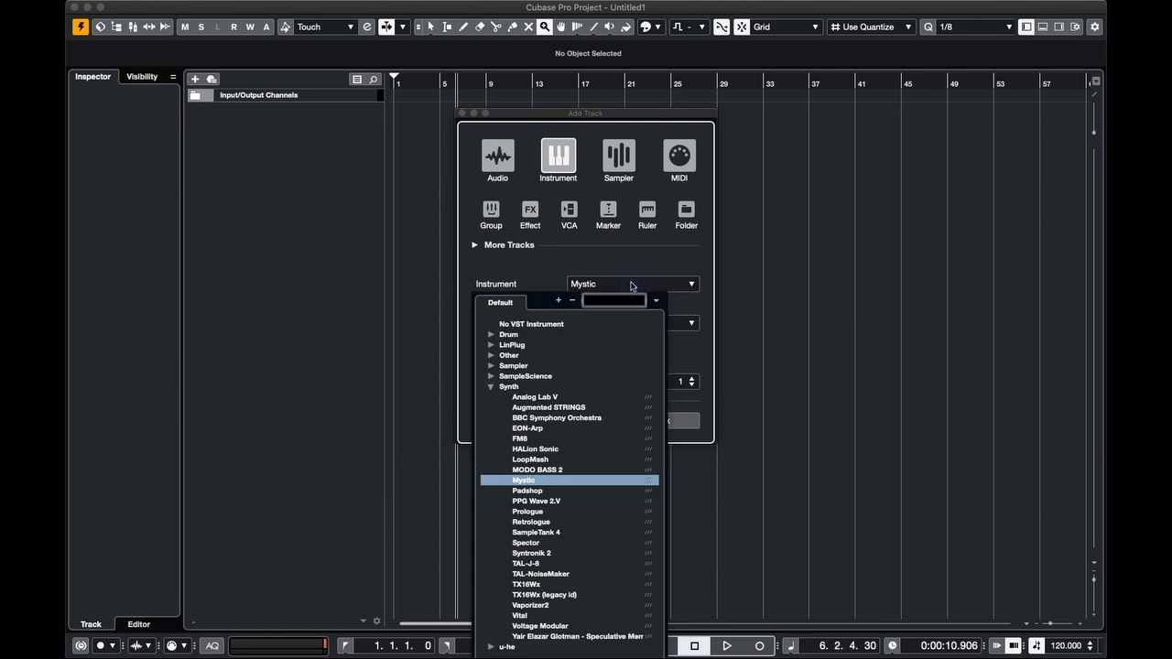
pyautogui.click(491, 386)
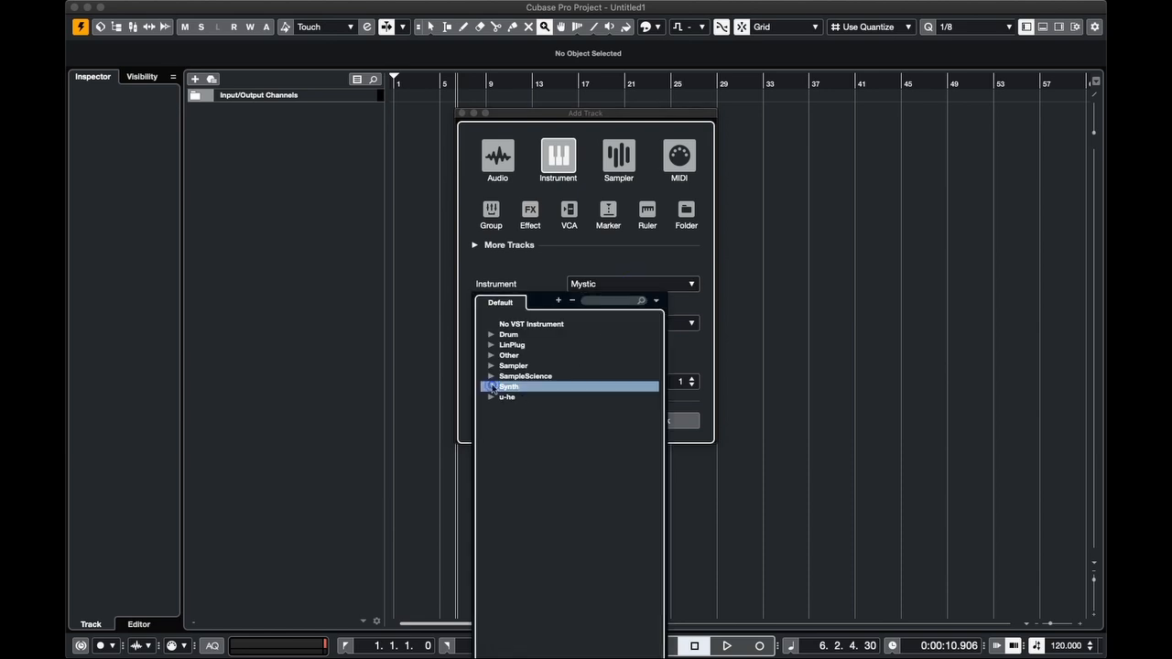
pyautogui.click(492, 335)
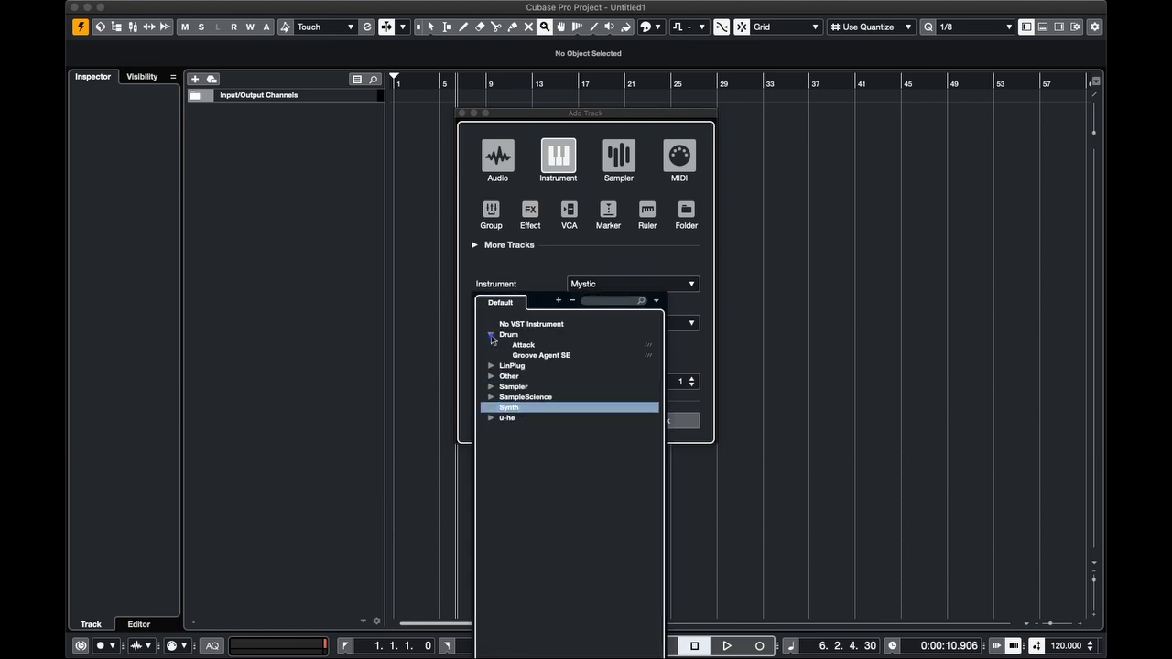
pyautogui.click(534, 356)
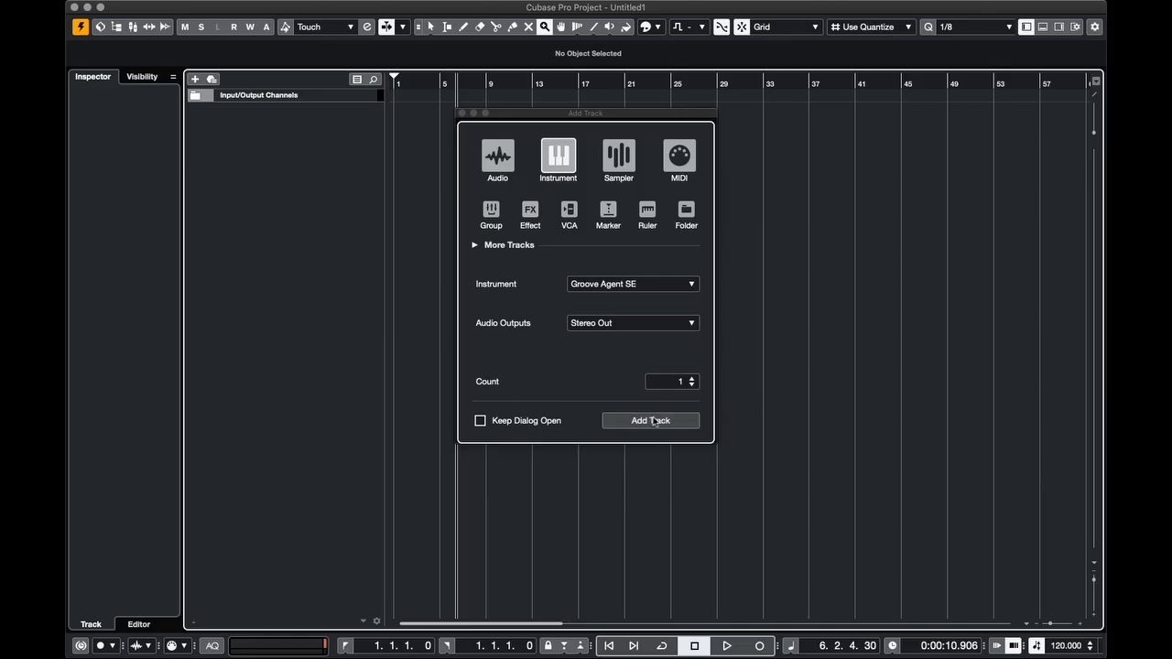
pyautogui.click(653, 422)
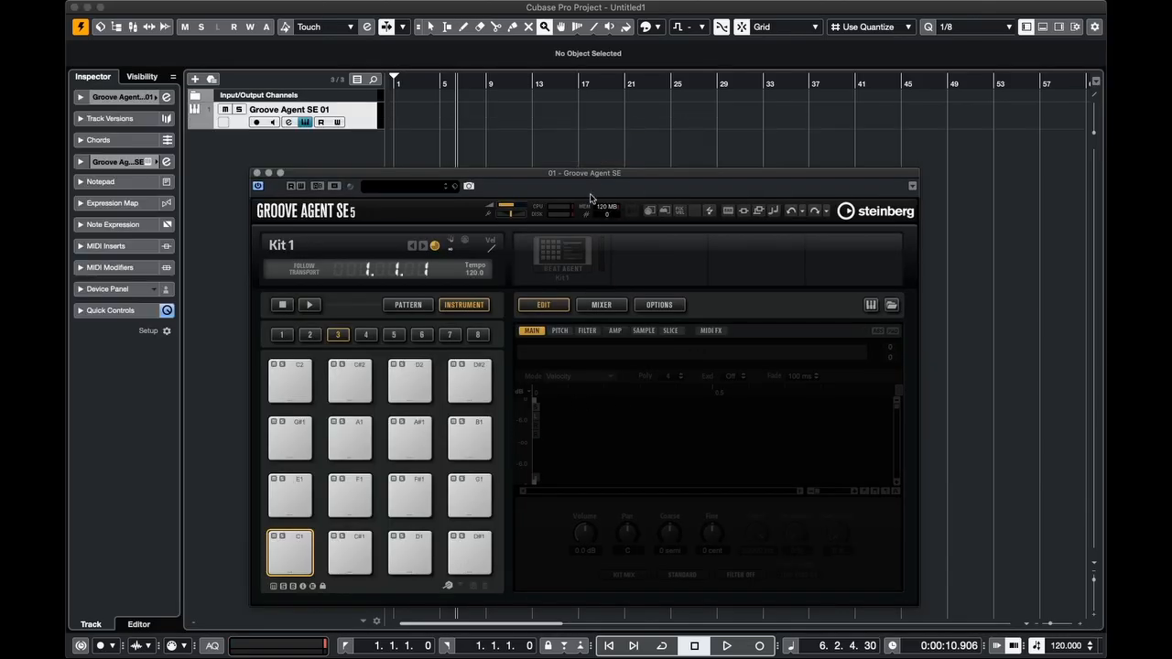
# Load the Electro Pop Kit 1 preset into Groove Agent SE
pyautogui.moveTo(596, 174)
pyautogui.mouseDown()
pyautogui.moveTo(607, 180)
pyautogui.moveTo(610, 158)
pyautogui.mouseUp()
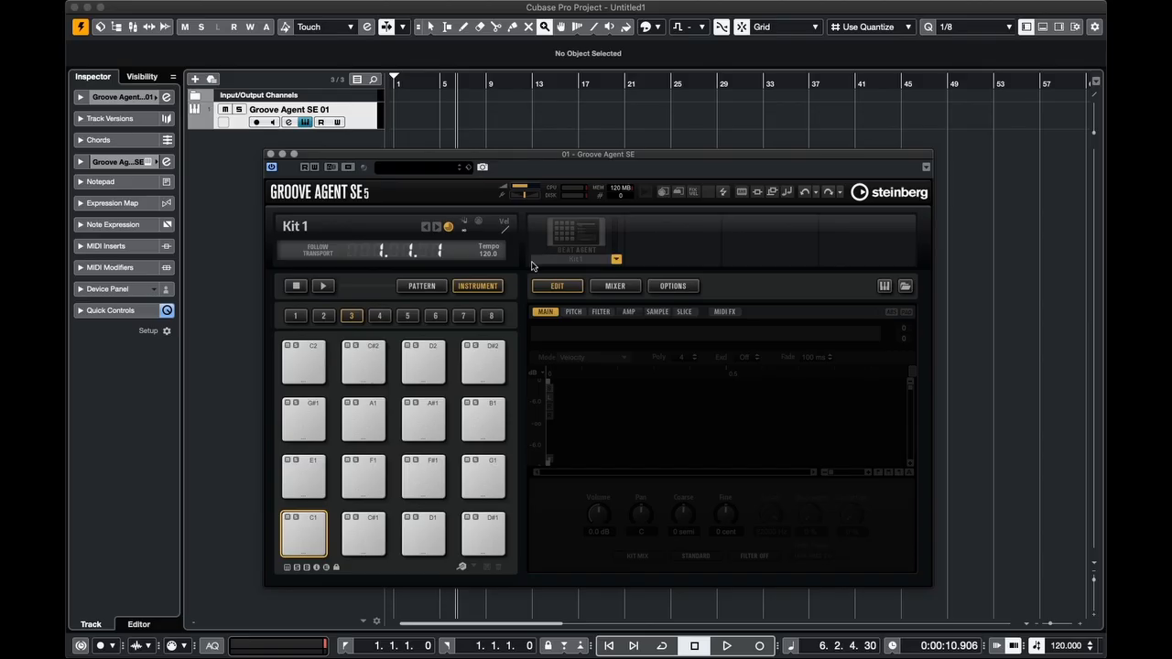
pyautogui.click(414, 168)
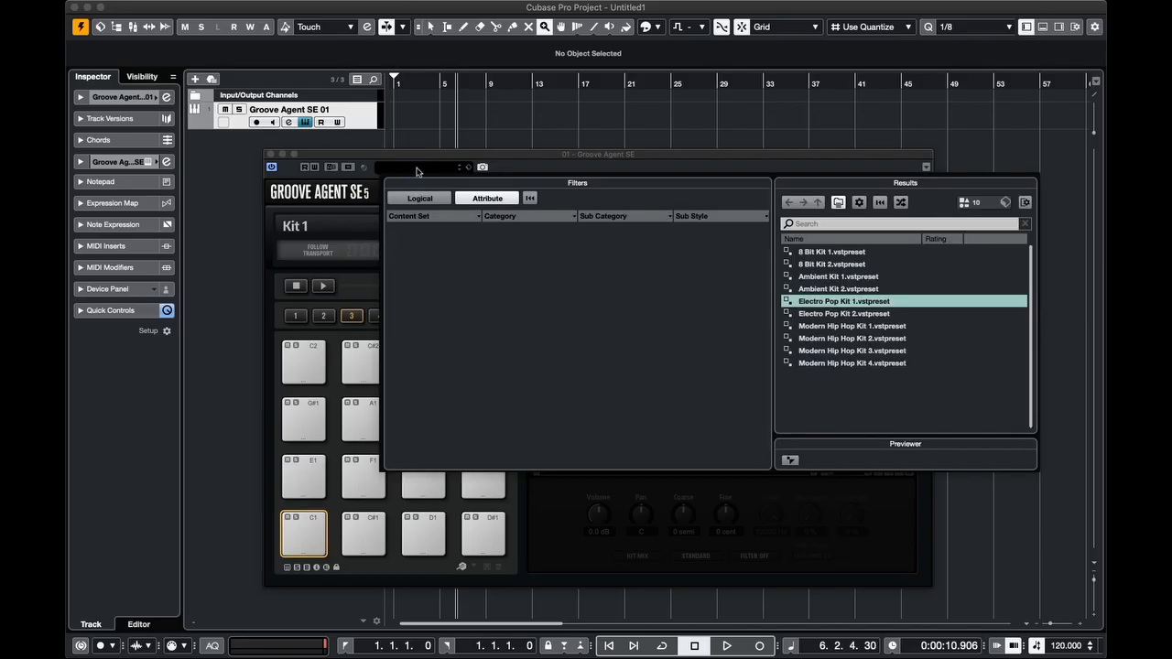
pyautogui.moveTo(595, 184); pyautogui.dragTo(396, 189)
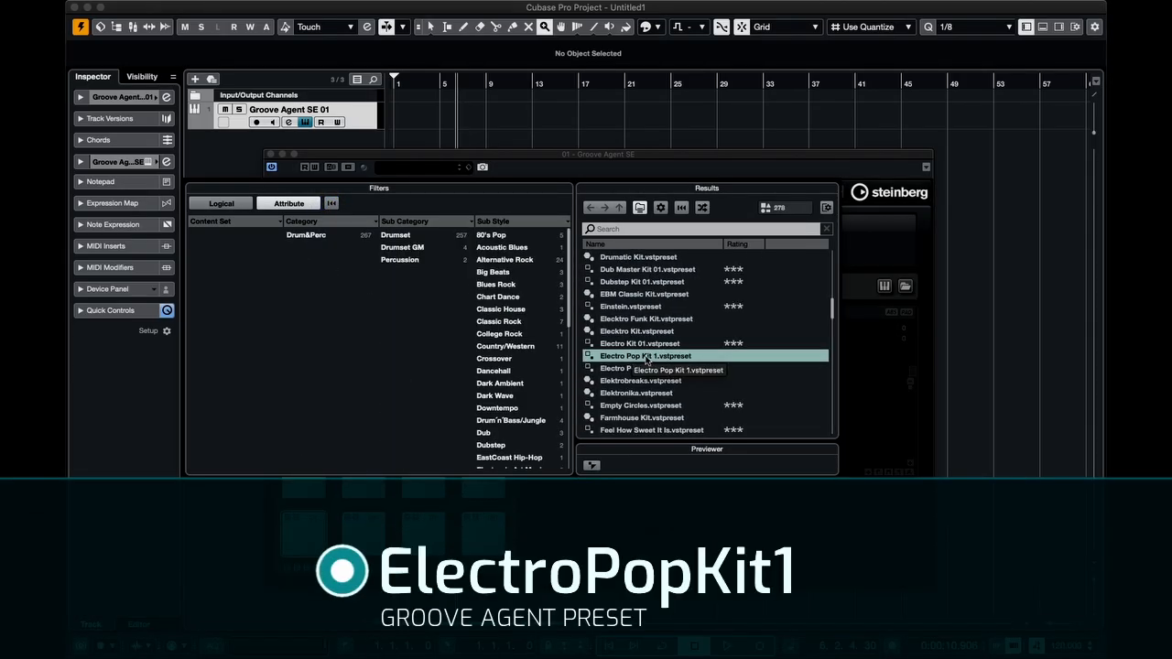
pyautogui.doubleClick(646, 356)
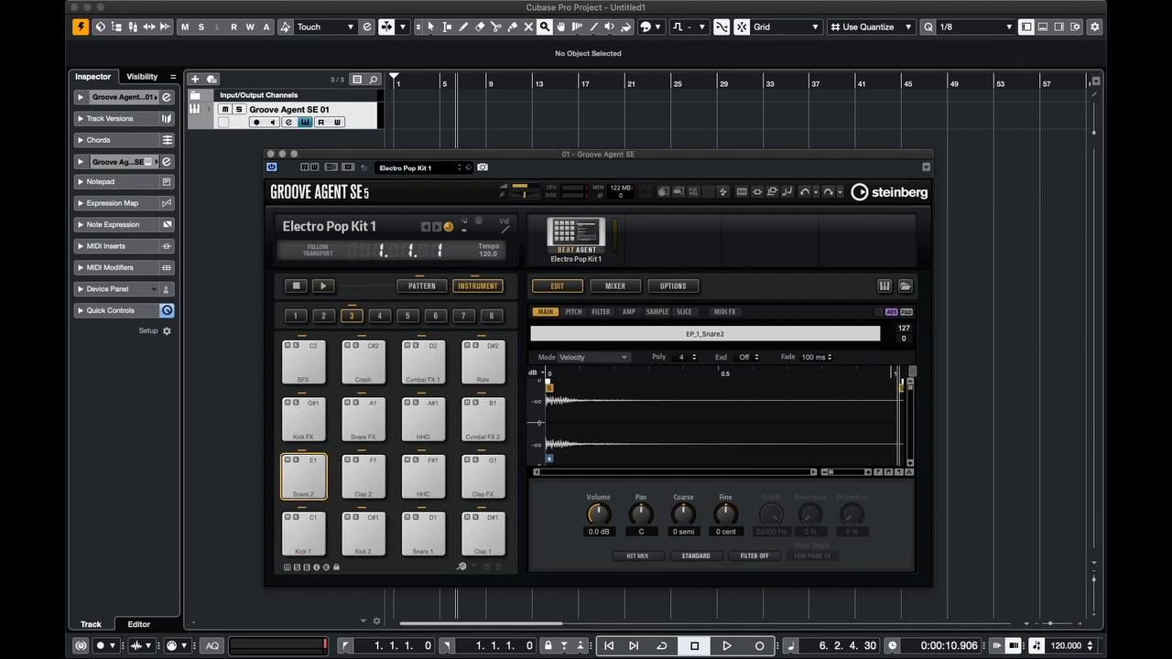
# Show the kit's pattern pads and audition the Beat 1, Beat 2, Beat 3 and Beat 4 patterns
pyautogui.click(421, 287)
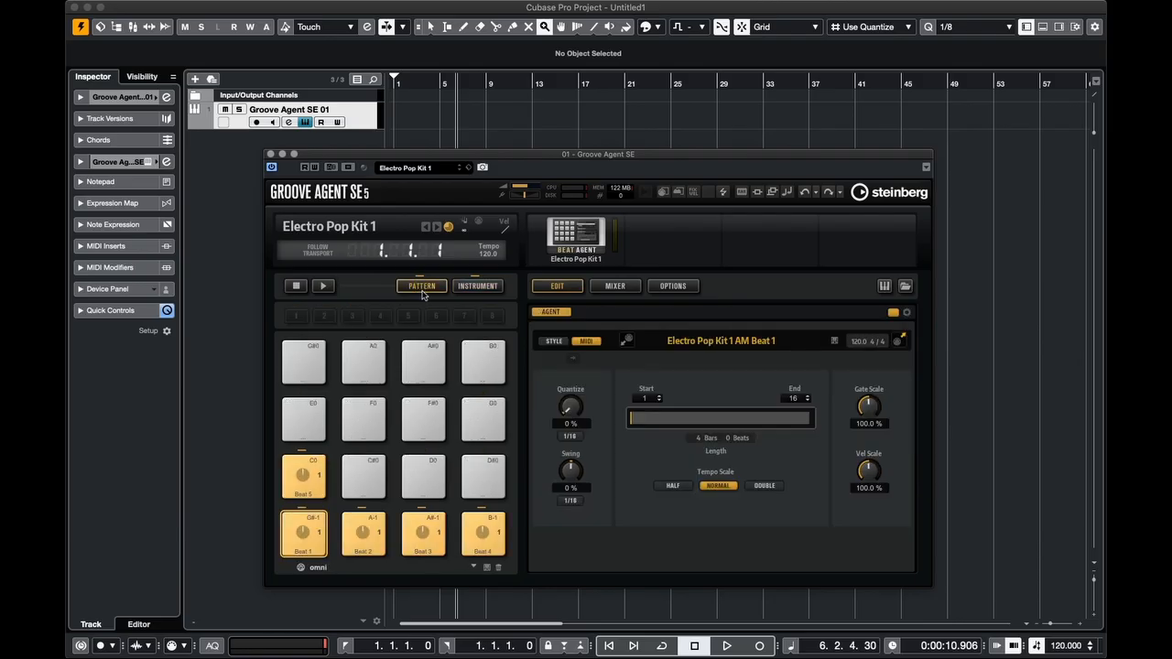
pyautogui.click(306, 531)
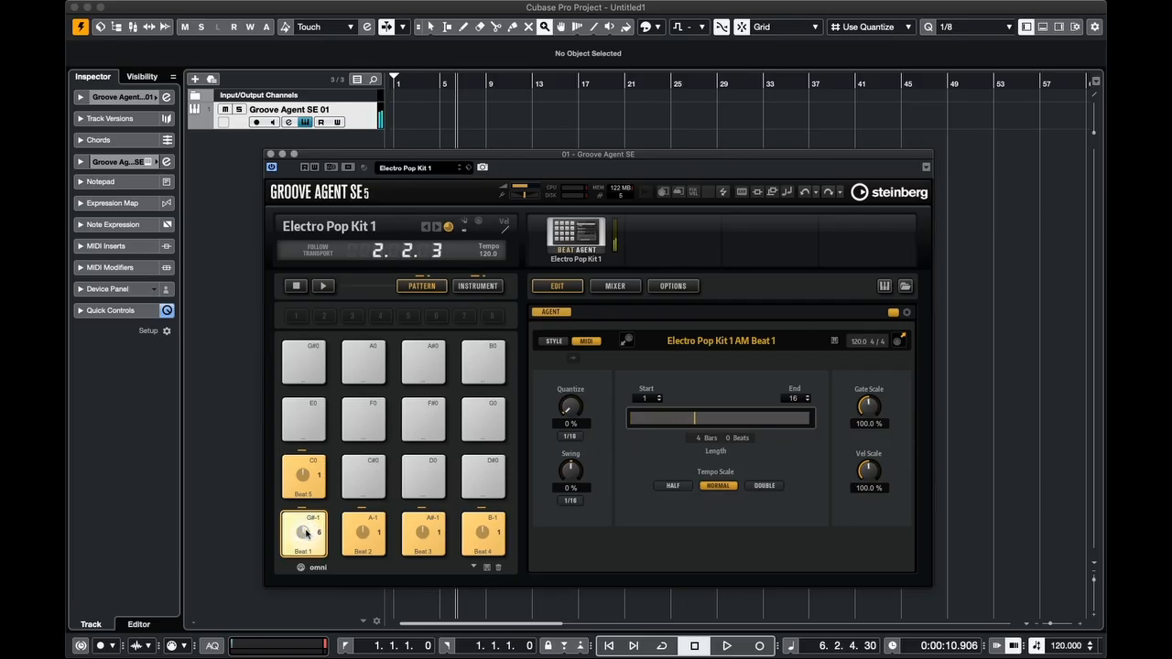
pyautogui.click(364, 535)
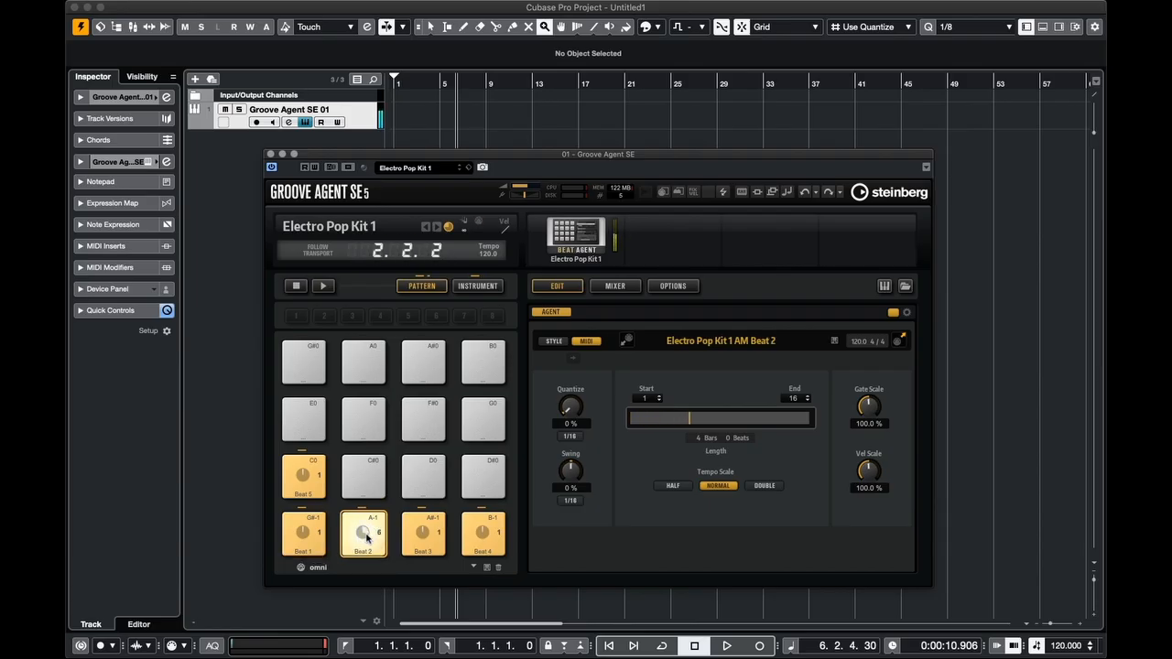
pyautogui.click(415, 534)
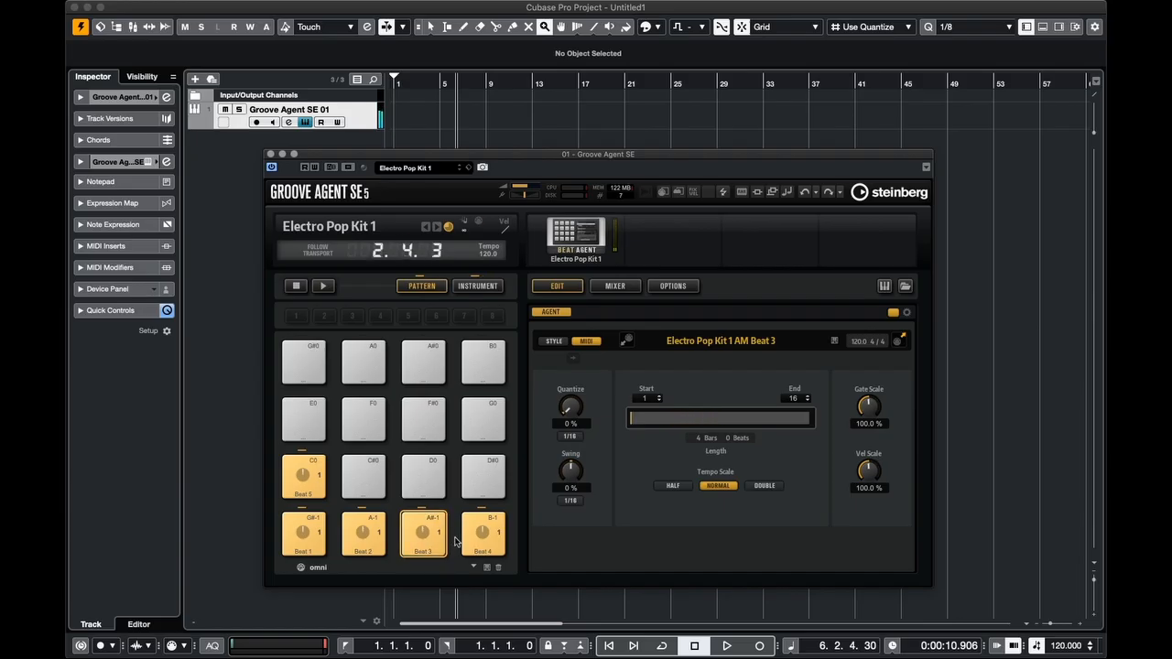
pyautogui.click(484, 532)
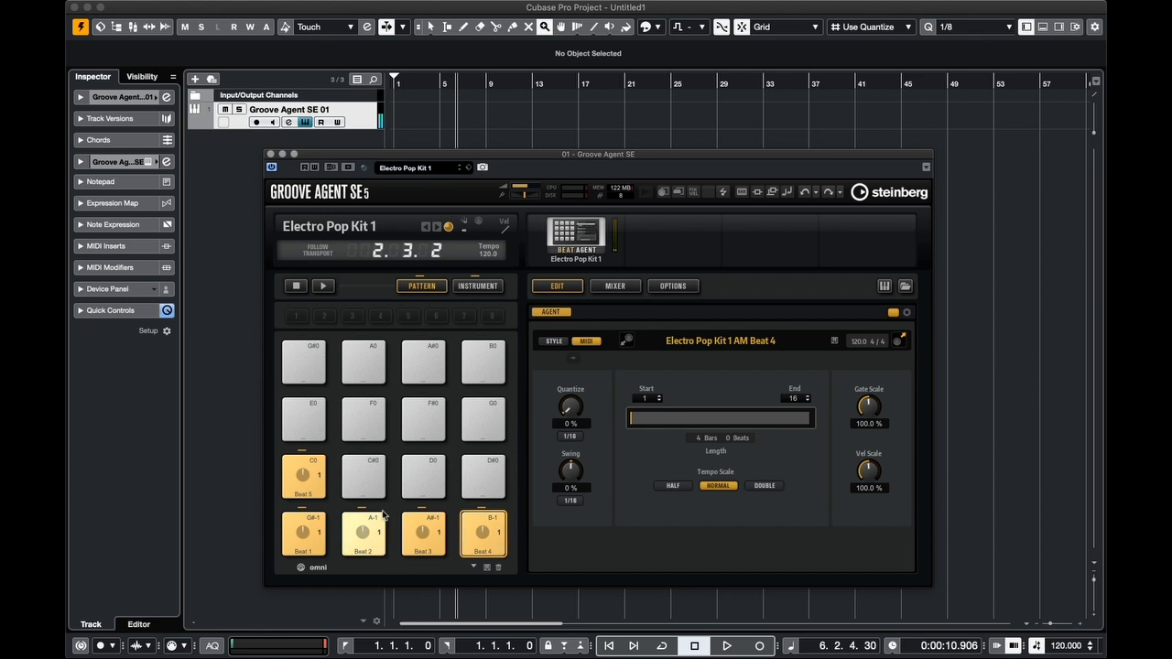
# Place the Beat 2 pattern at bar 1 of the Groove Agent SE 01 track and increase the track's height
pyautogui.click(361, 547)
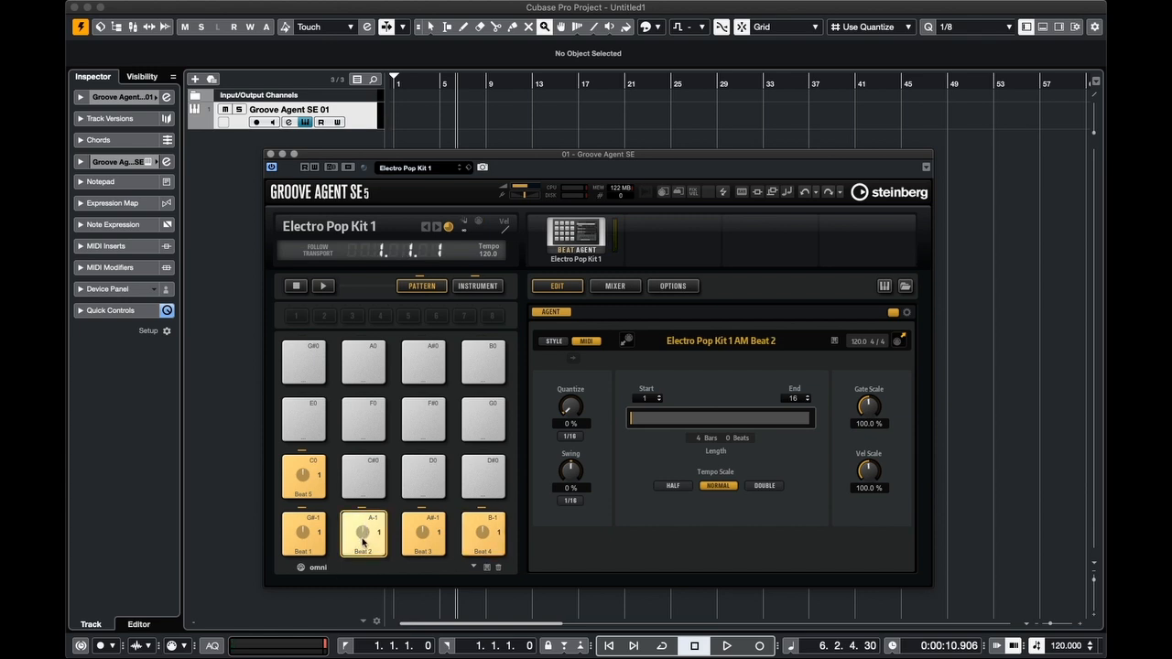
pyautogui.moveTo(362, 540); pyautogui.dragTo(403, 121)
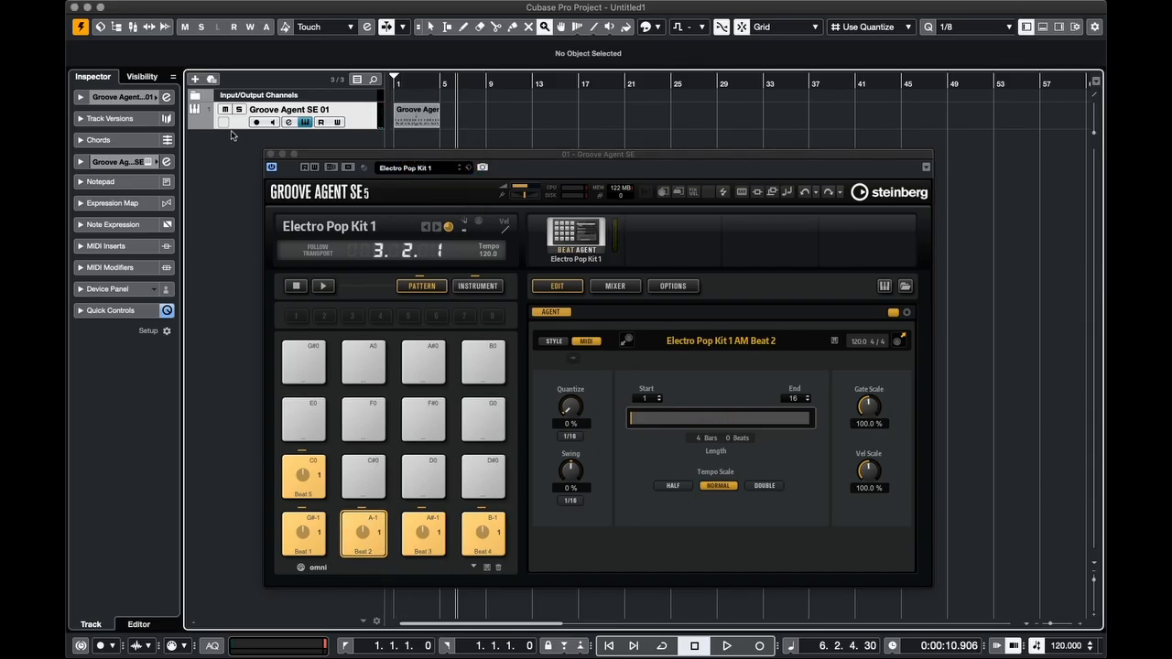
pyautogui.hotkey('alt', 'Down')
pyautogui.hotkey('alt', 'Down')
pyautogui.hotkey('alt', 'Down')
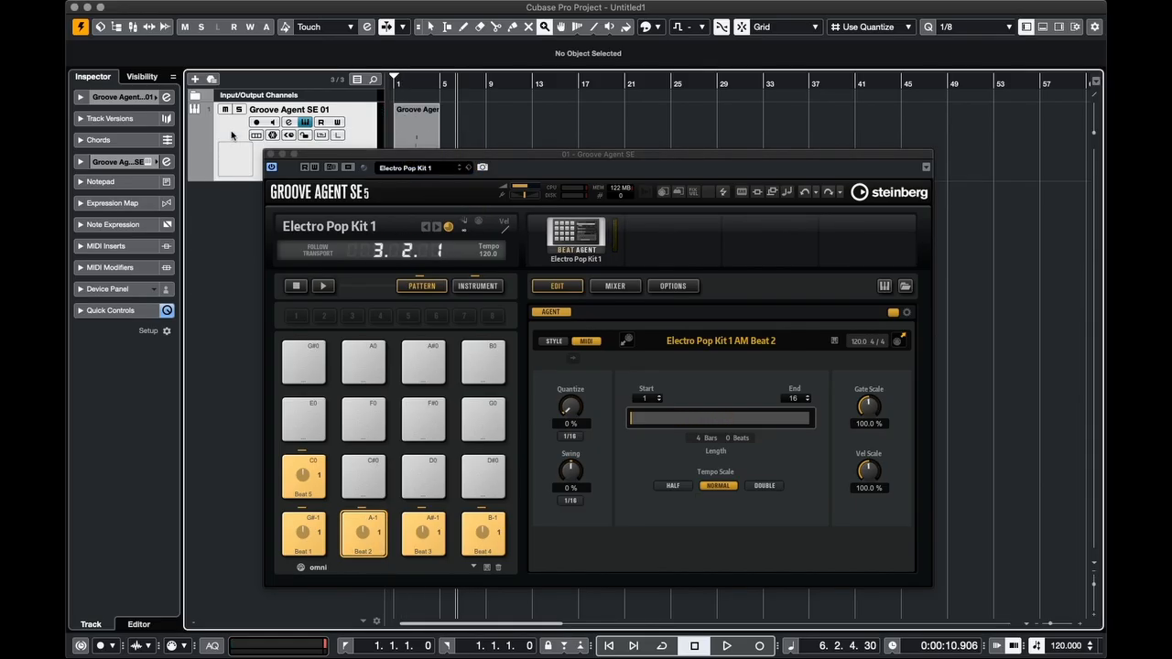
pyautogui.press('h')
pyautogui.press('h')
pyautogui.press('h')
pyautogui.press('h')
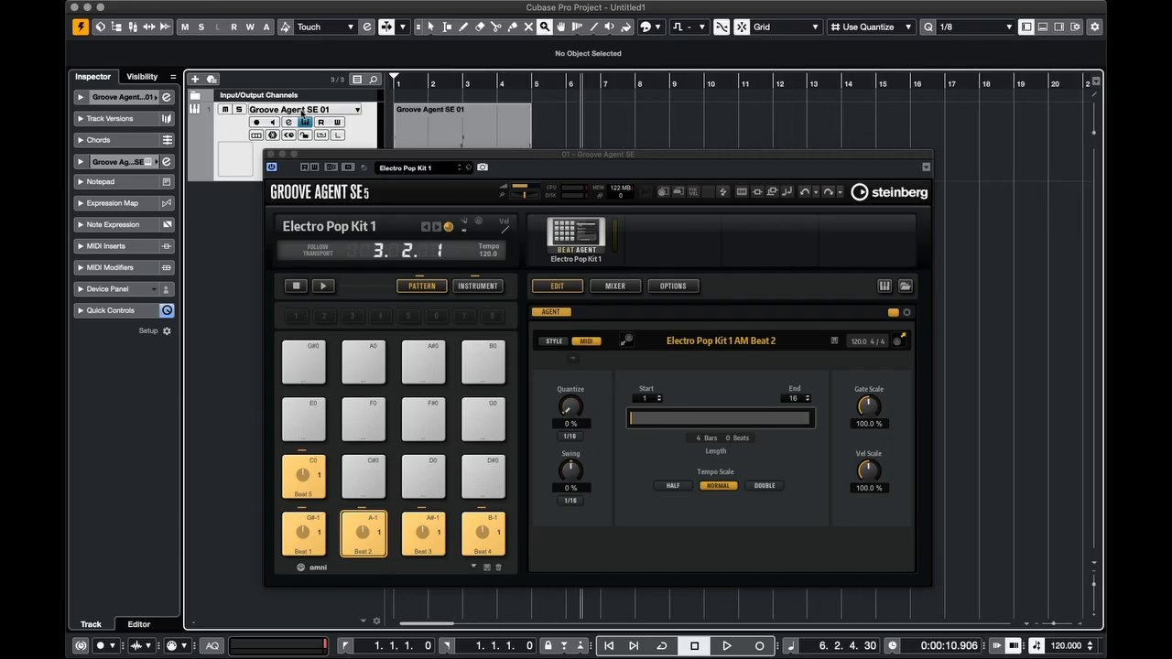
pyautogui.moveTo(463, 166); pyautogui.dragTo(465, 254)
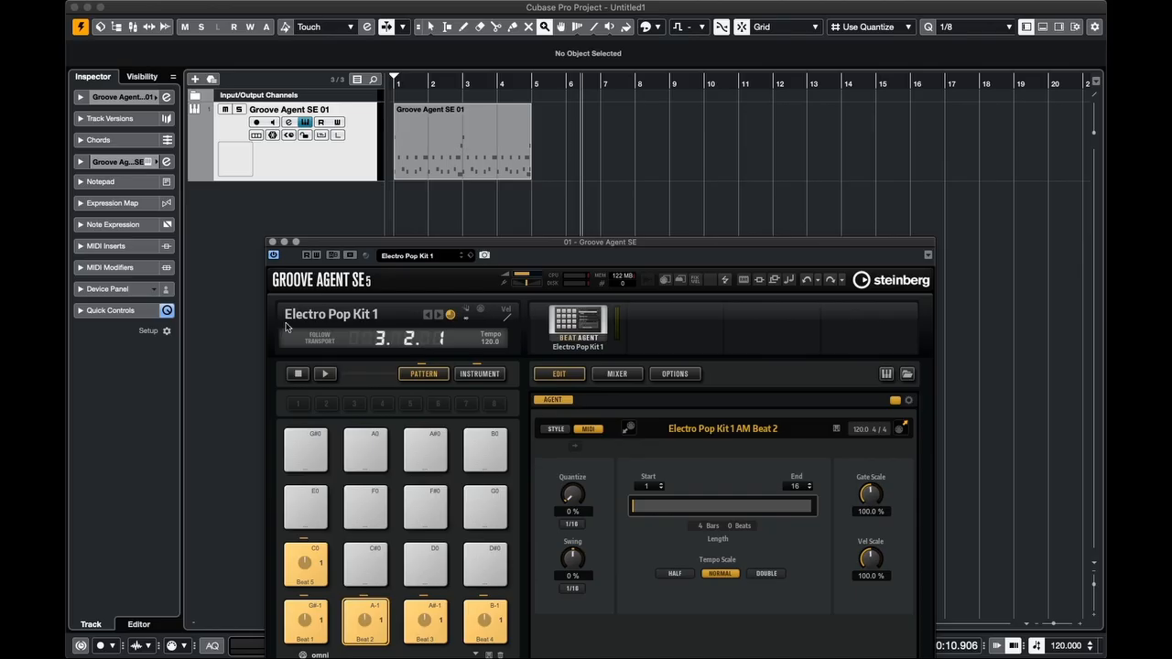
pyautogui.moveTo(538, 244); pyautogui.dragTo(536, 156)
# Switch to the instrument pads and assign Color 1 to the Kick 1, Kick 2 and Kick FX pads
pyautogui.click(494, 286)
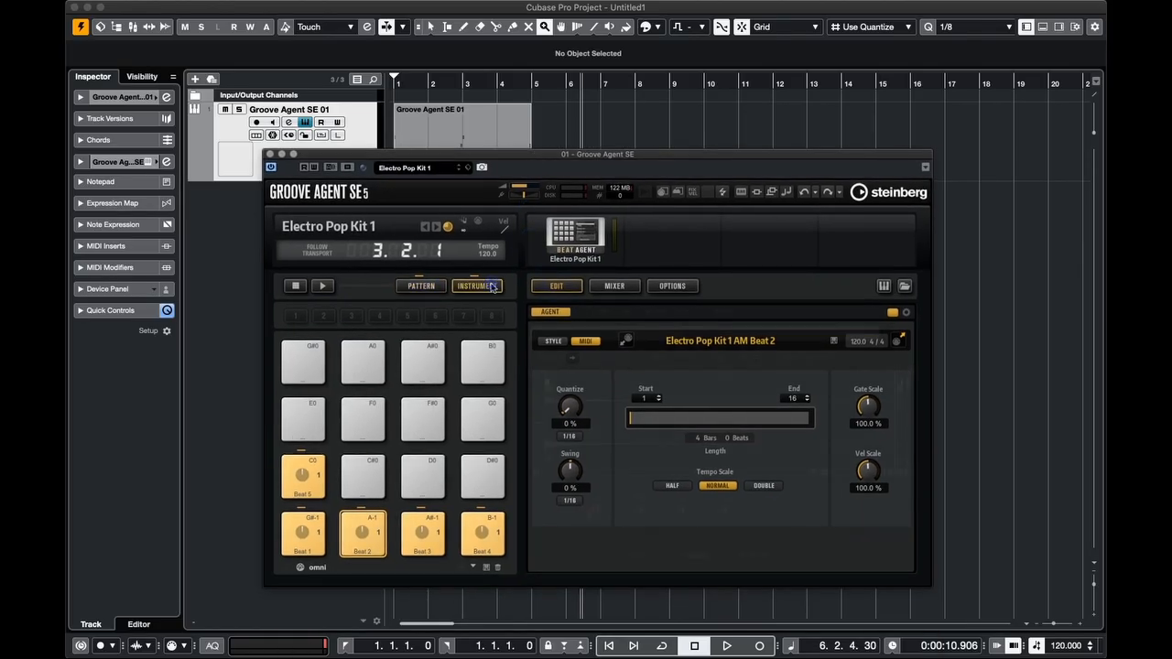
pyautogui.click(302, 536)
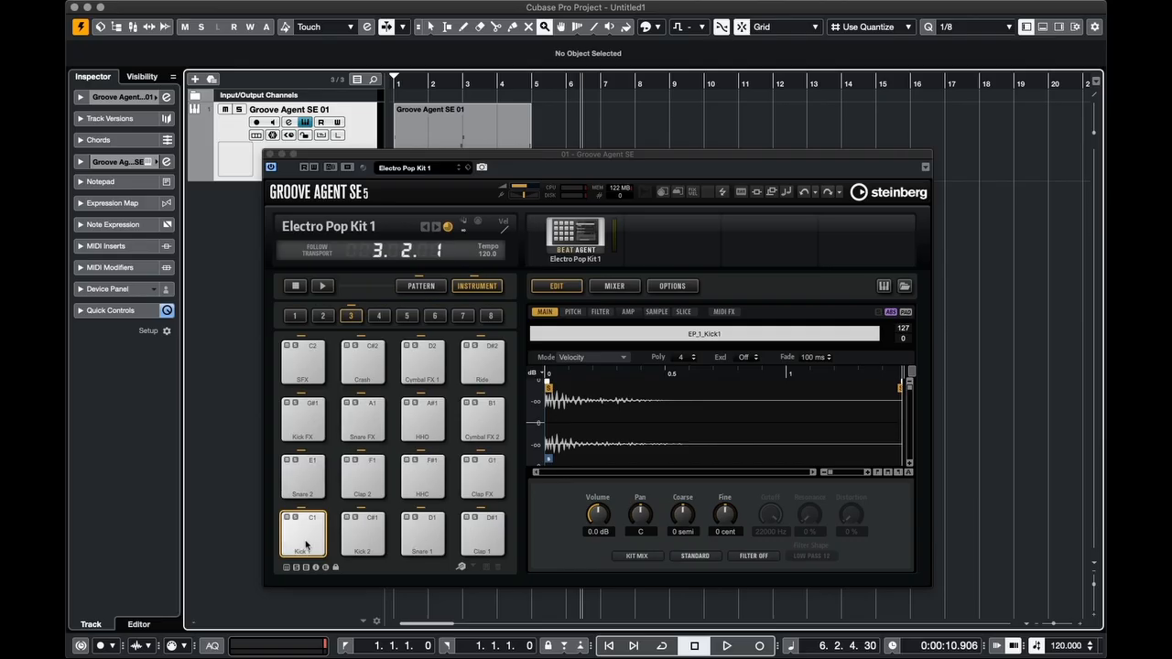
pyautogui.rightClick(307, 540)
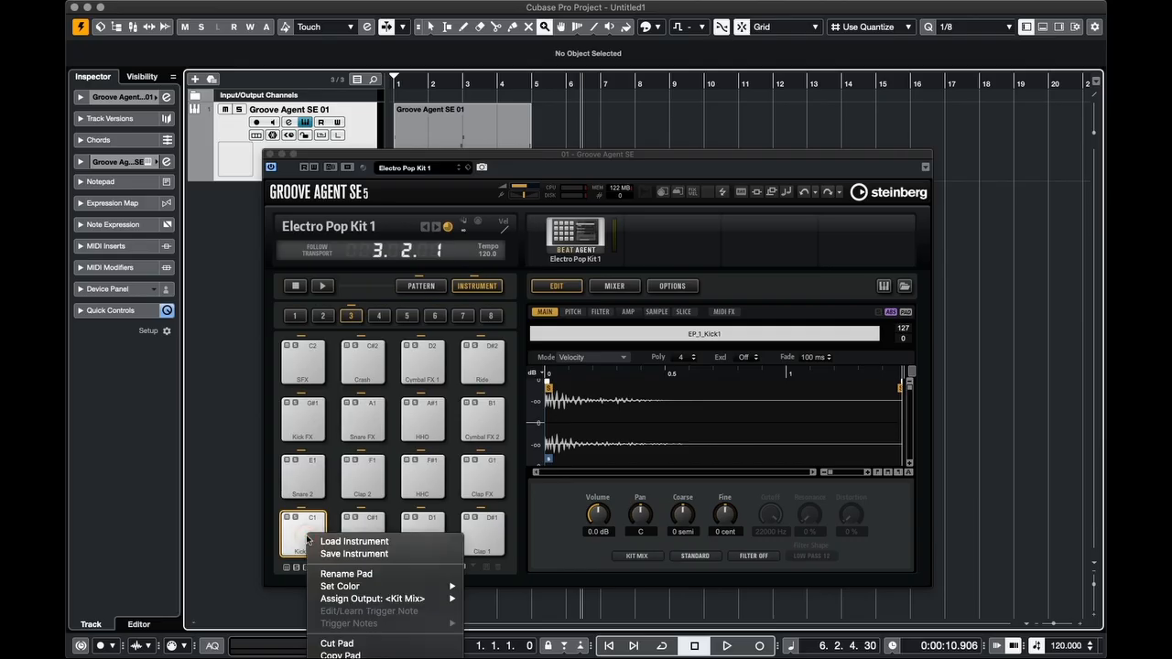
pyautogui.moveTo(452, 588)
pyautogui.click(495, 567)
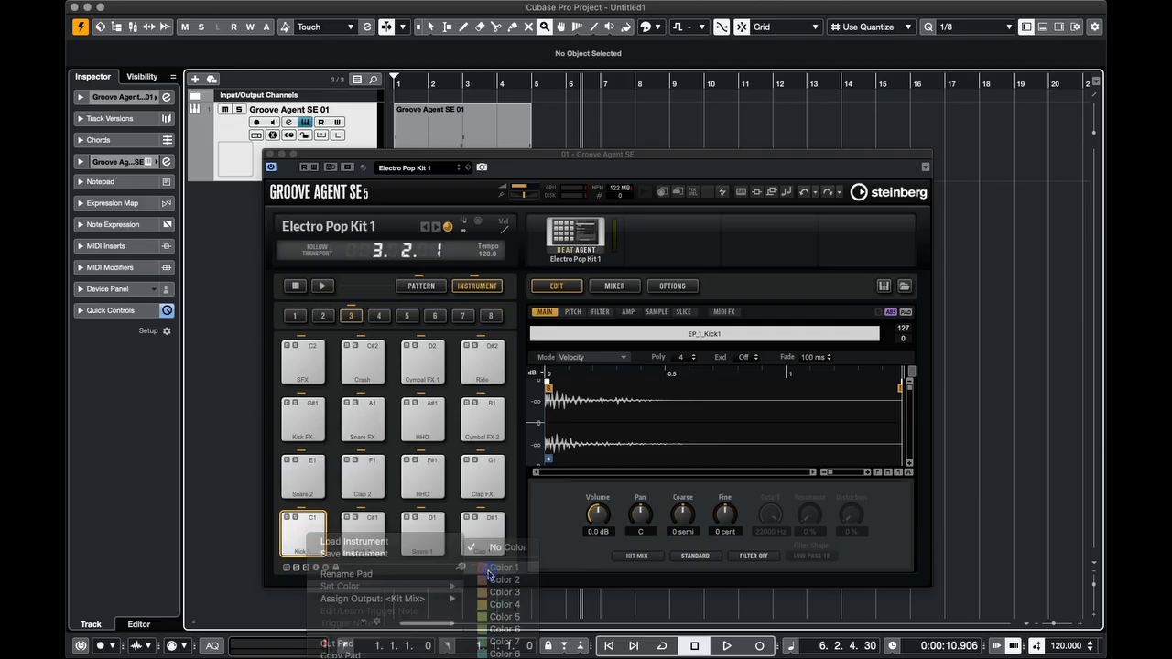
pyautogui.rightClick(369, 539)
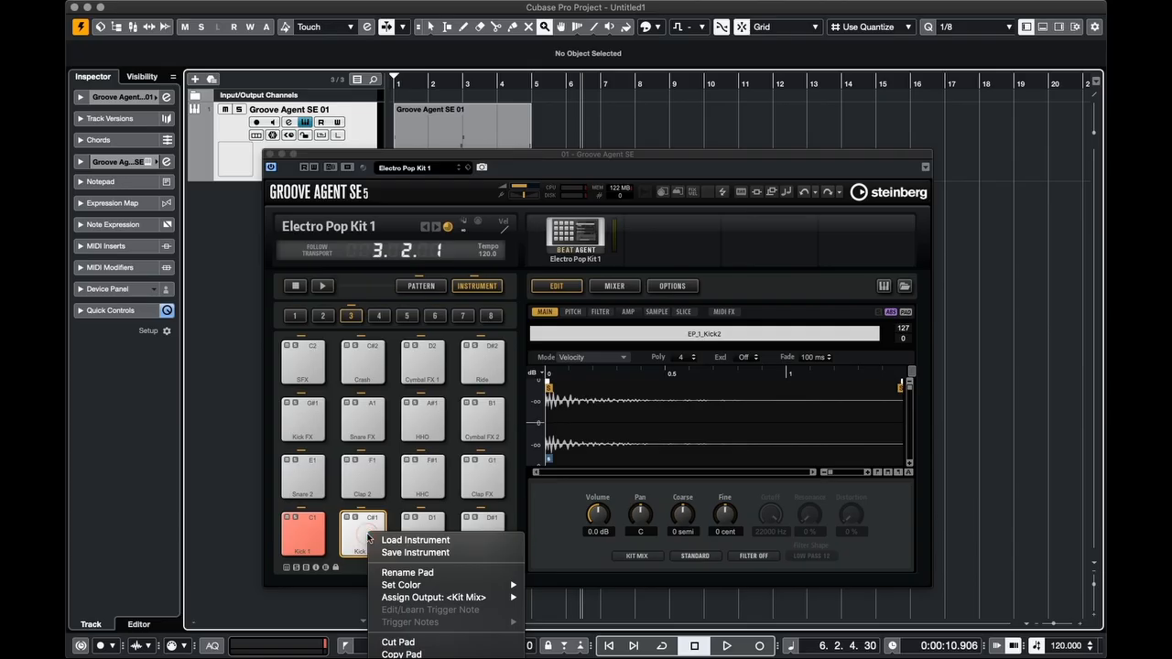
pyautogui.moveTo(389, 585)
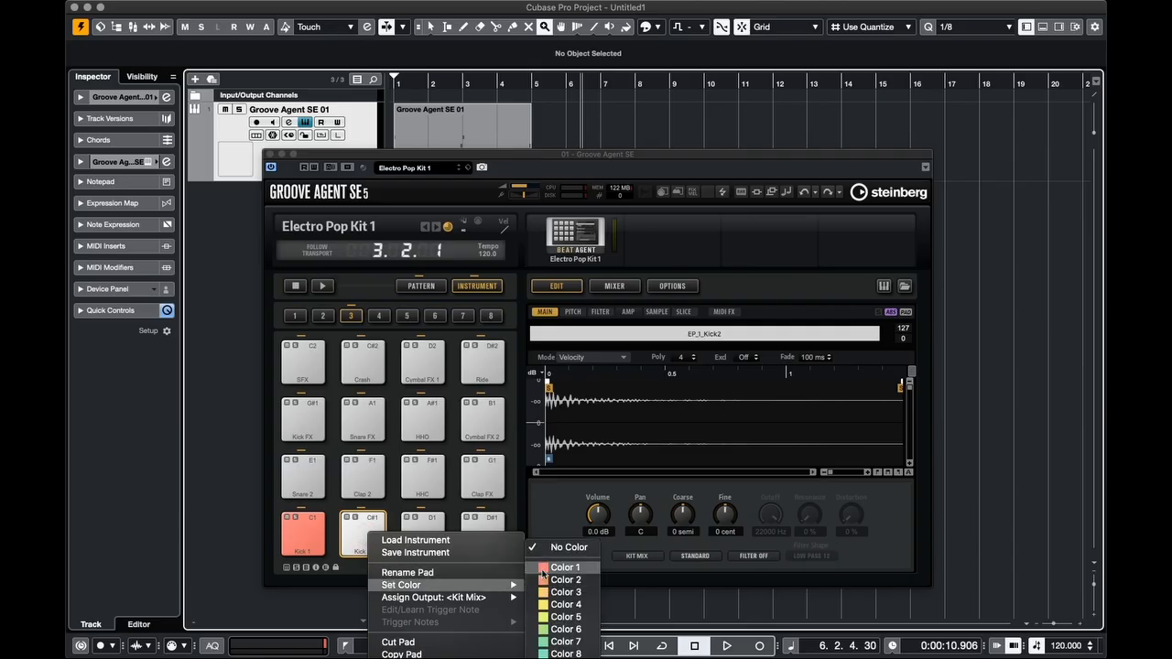
pyautogui.click(545, 568)
pyautogui.rightClick(299, 424)
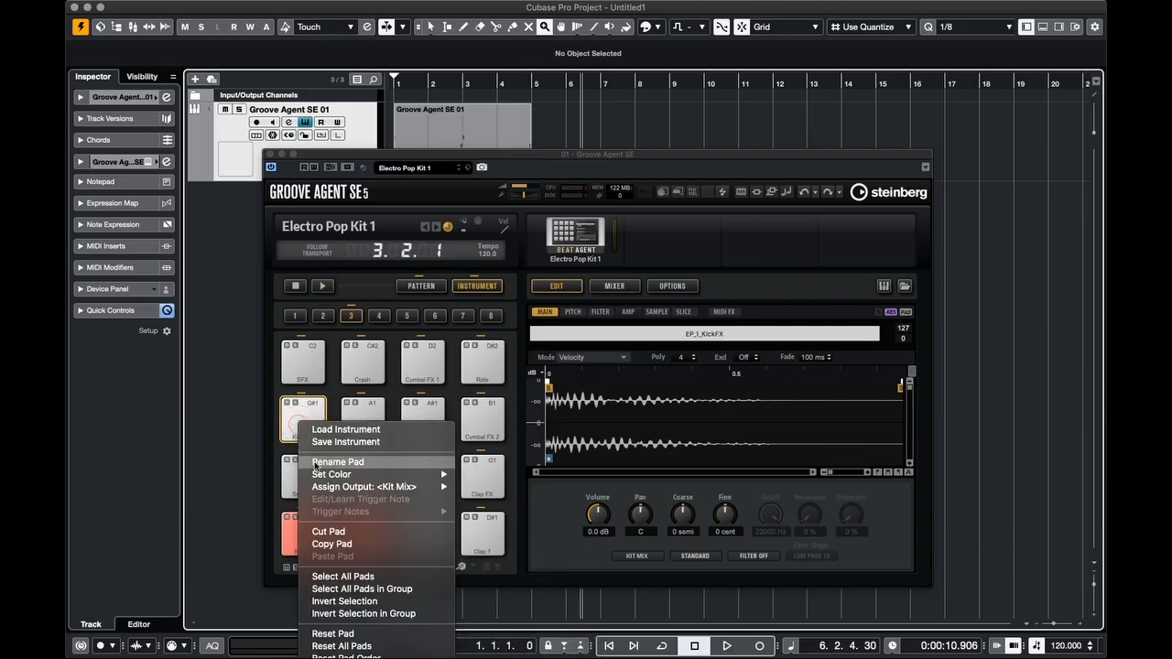
pyautogui.moveTo(431, 474)
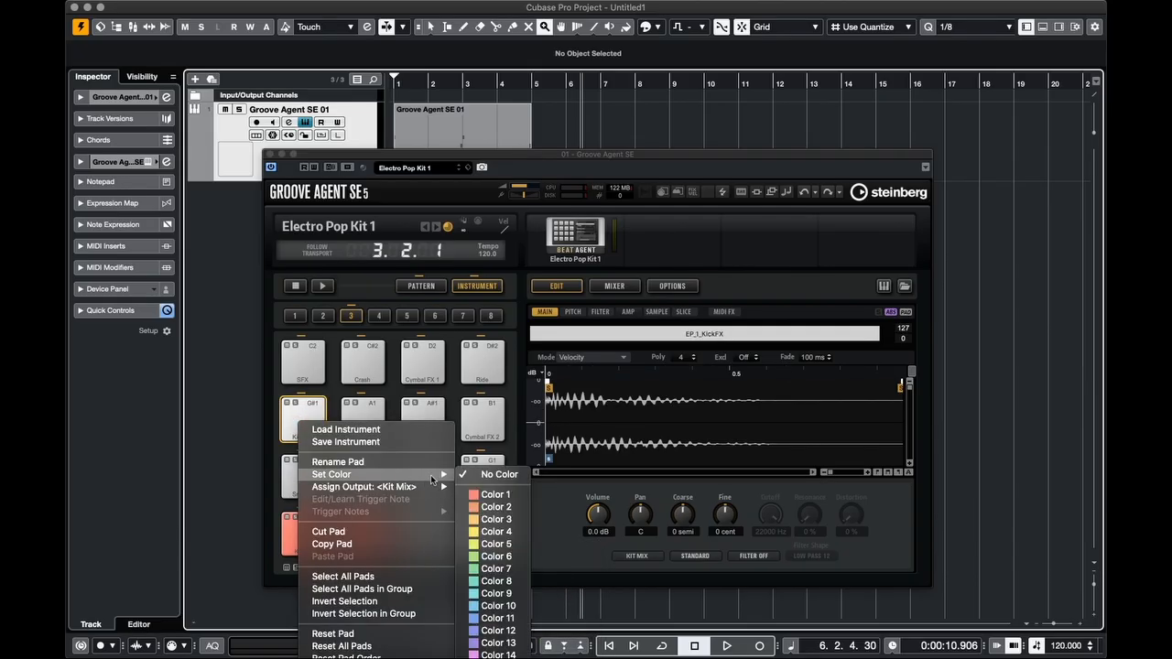
pyautogui.click(499, 499)
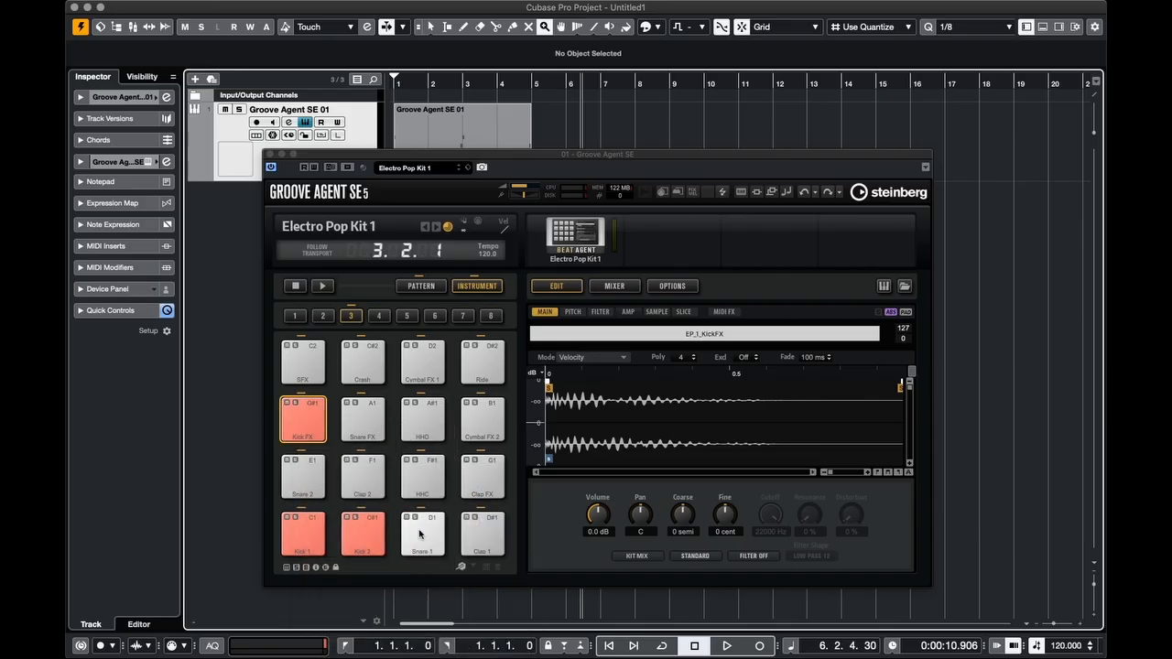
# Assign Color 8 to the Snare 1 and Clap 1 pads
pyautogui.rightClick(422, 532)
pyautogui.moveTo(446, 581)
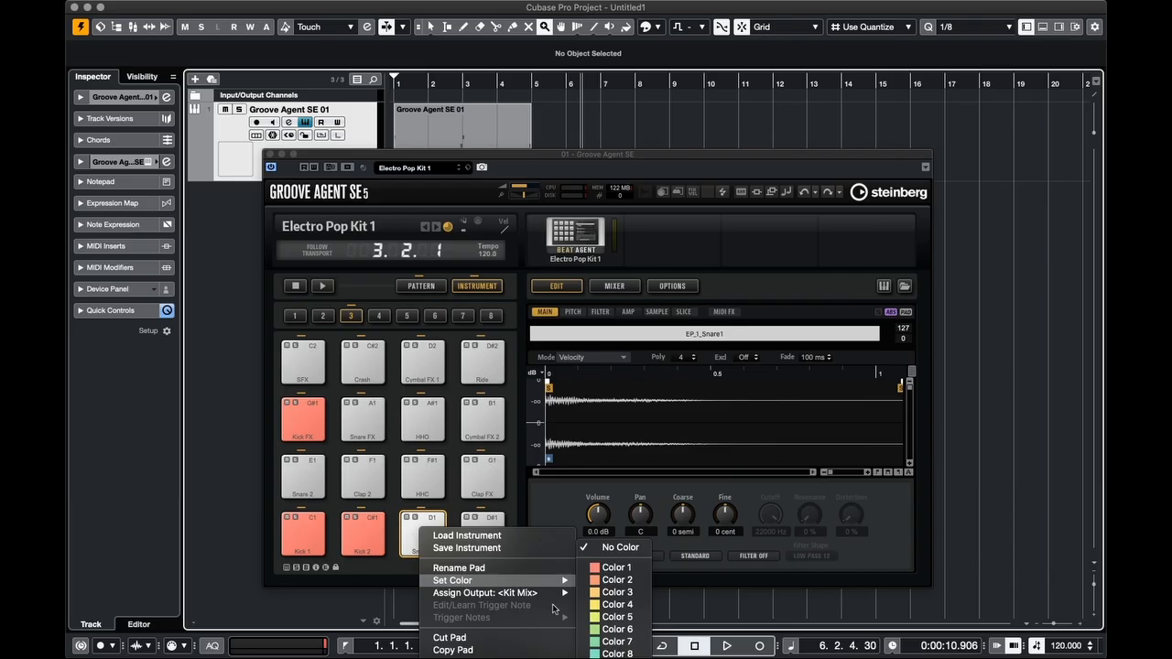
pyautogui.click(617, 656)
pyautogui.rightClick(478, 529)
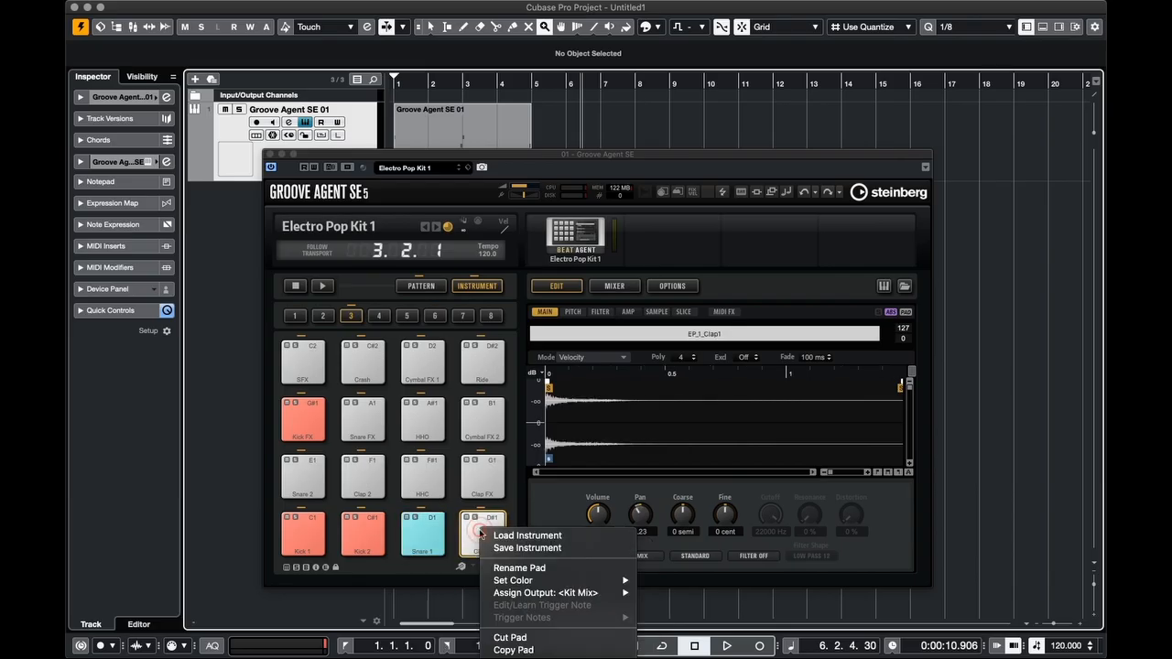
pyautogui.moveTo(495, 584)
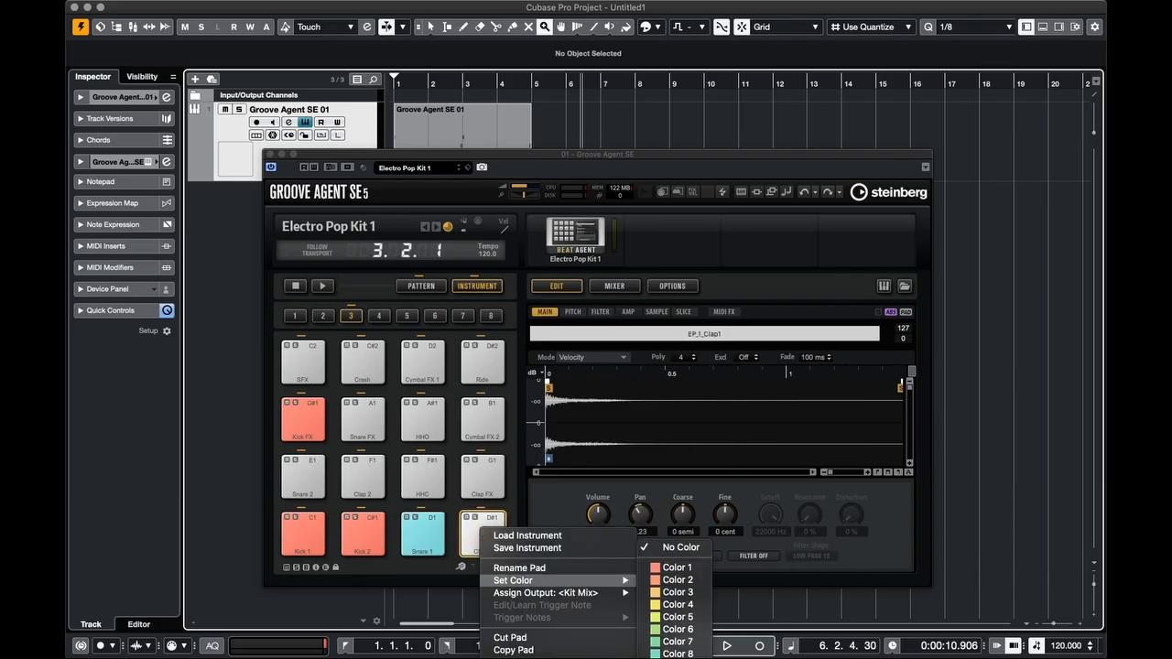
pyautogui.click(644, 653)
# Assign Color 8 to the Snare 2 and Clap 2 pads
pyautogui.rightClick(295, 475)
pyautogui.moveTo(330, 530)
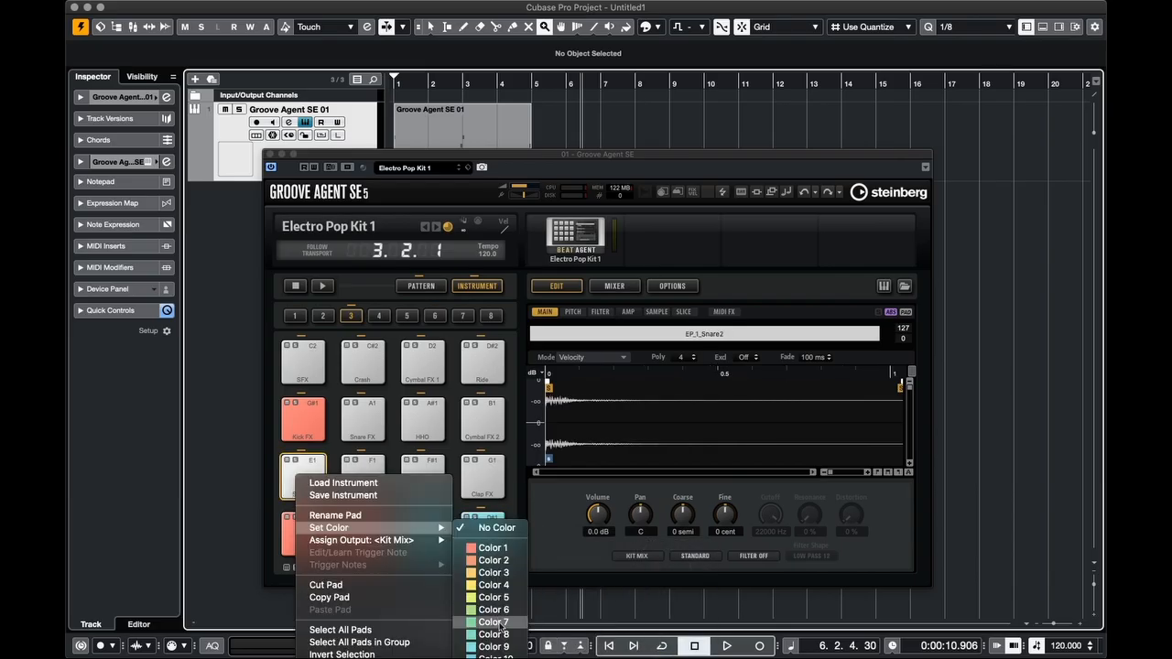
pyautogui.click(498, 637)
pyautogui.rightClick(366, 482)
pyautogui.moveTo(412, 532)
pyautogui.click(554, 638)
# Assign Color 9 to the Clap FX and Snare FX pads
pyautogui.rightClick(483, 479)
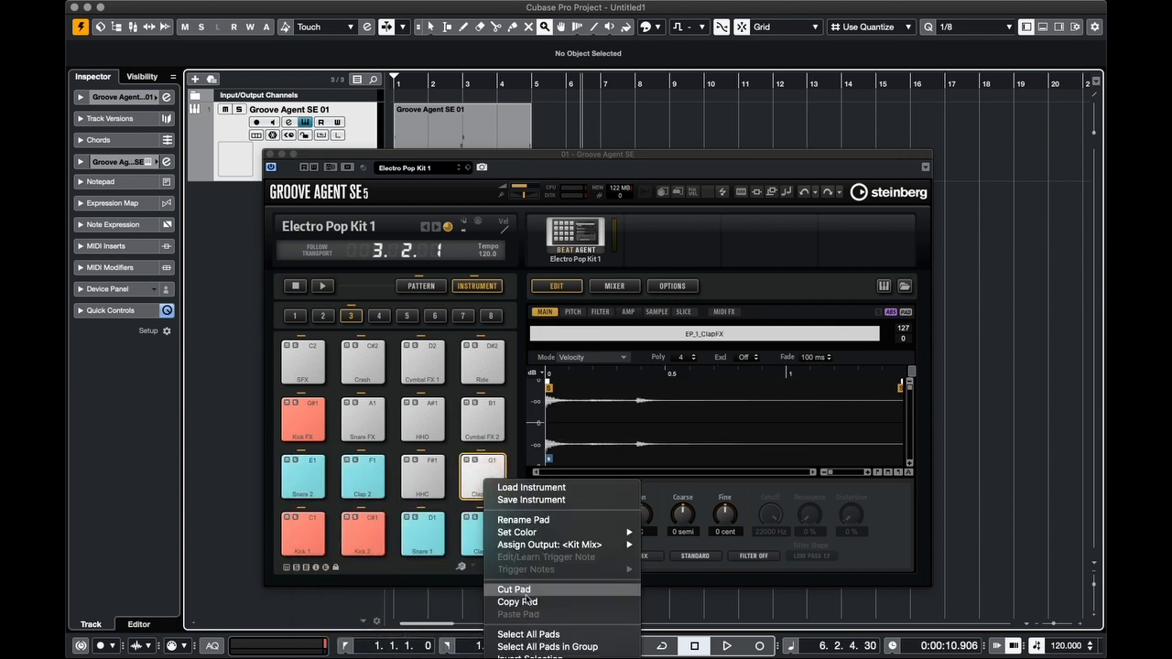
pyautogui.moveTo(518, 532)
pyautogui.click(679, 651)
pyautogui.rightClick(363, 418)
pyautogui.moveTo(412, 467)
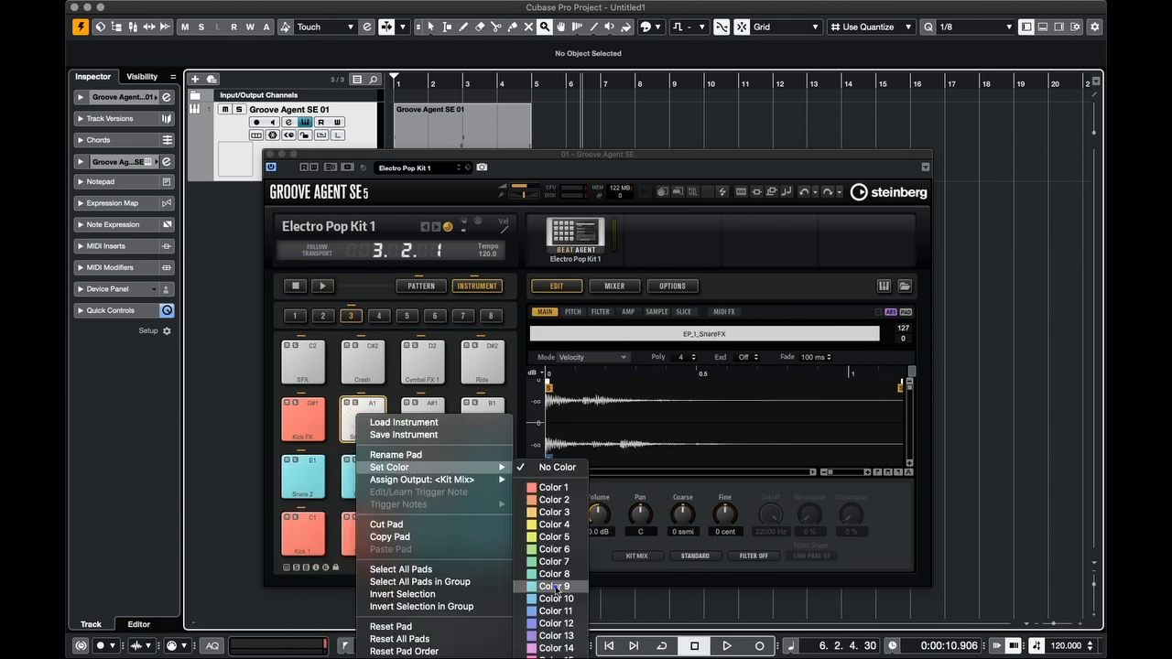
pyautogui.click(556, 587)
# Assign the violet-blue Color 12 to the closed and open hi-hat pads, HHC and HHO
pyautogui.rightClick(423, 472)
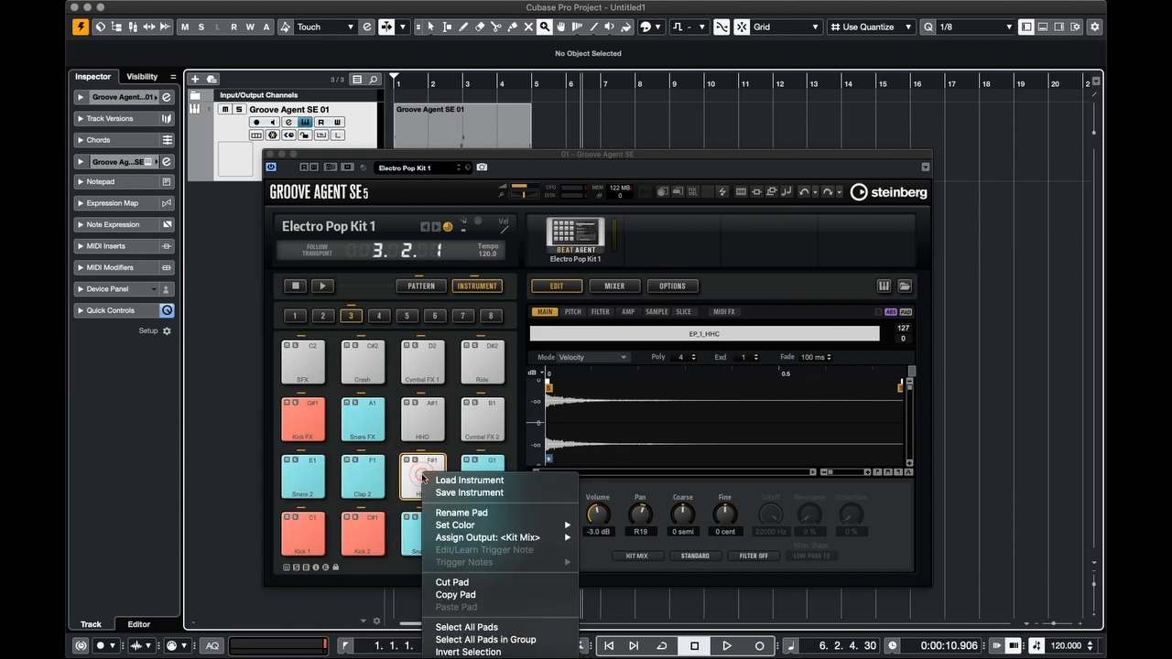
pyautogui.moveTo(458, 522)
pyautogui.click(597, 546)
pyautogui.rightClick(423, 418)
pyautogui.moveTo(458, 467)
pyautogui.click(597, 545)
# Assign Color 12 to the Cymbal FX 2 and Crash pads
pyautogui.rightClick(483, 412)
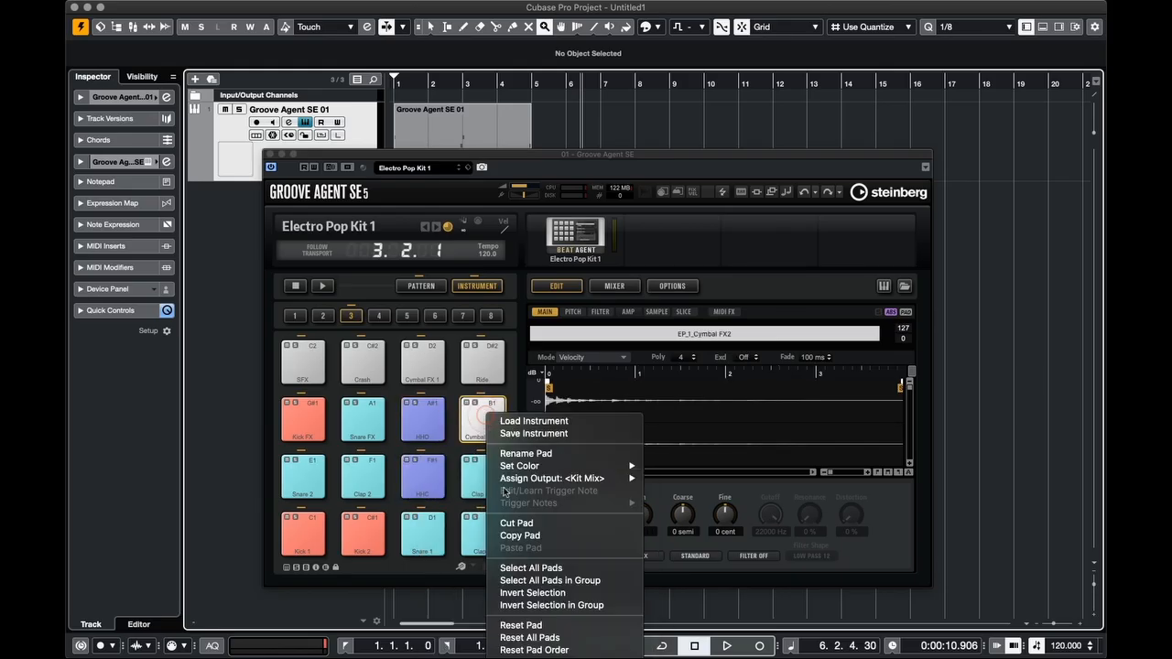
pyautogui.moveTo(526, 468)
pyautogui.click(682, 624)
pyautogui.rightClick(361, 368)
pyautogui.moveTo(421, 416)
pyautogui.click(554, 578)
# Assign Color 12 to the Cymbal FX 1 and Ride pads
pyautogui.rightClick(425, 357)
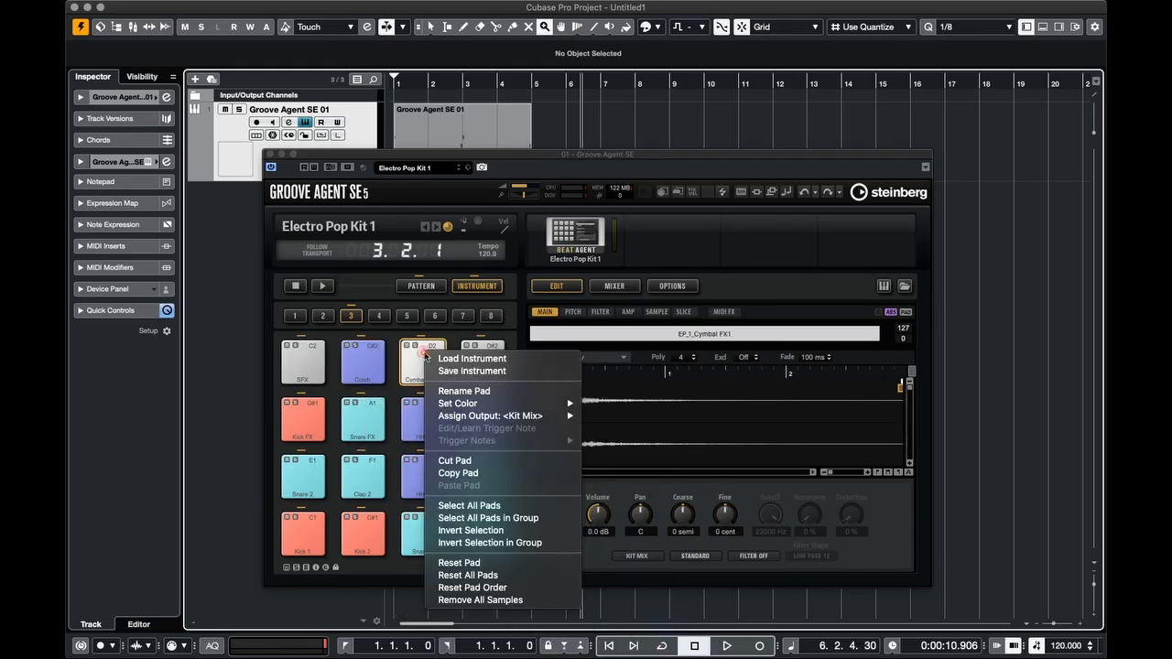
pyautogui.moveTo(476, 404)
pyautogui.click(619, 563)
pyautogui.rightClick(482, 366)
pyautogui.moveTo(512, 415)
pyautogui.click(679, 573)
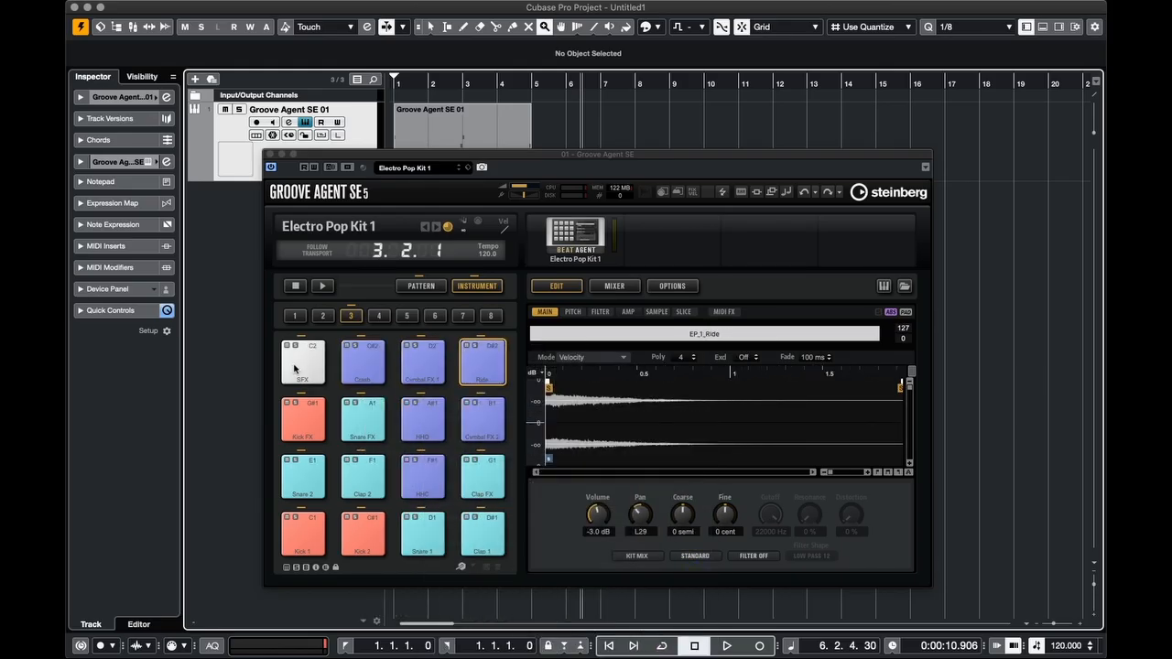
# Audition the SFX pad and assign Color 4 to it
pyautogui.click(294, 368)
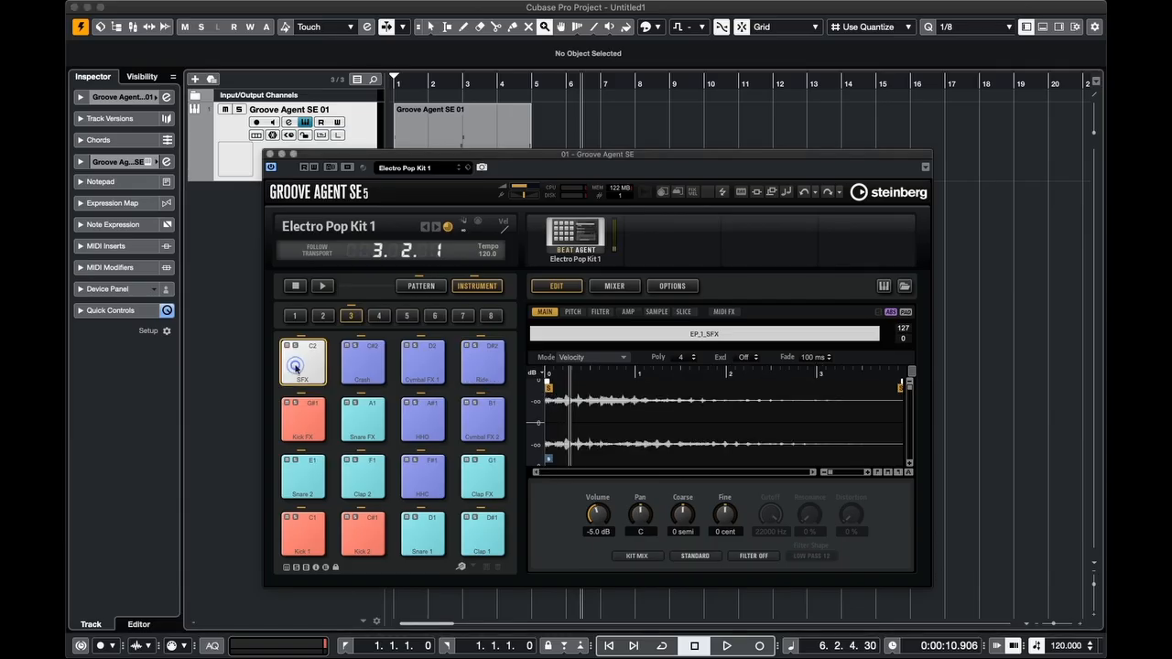
pyautogui.rightClick(296, 368)
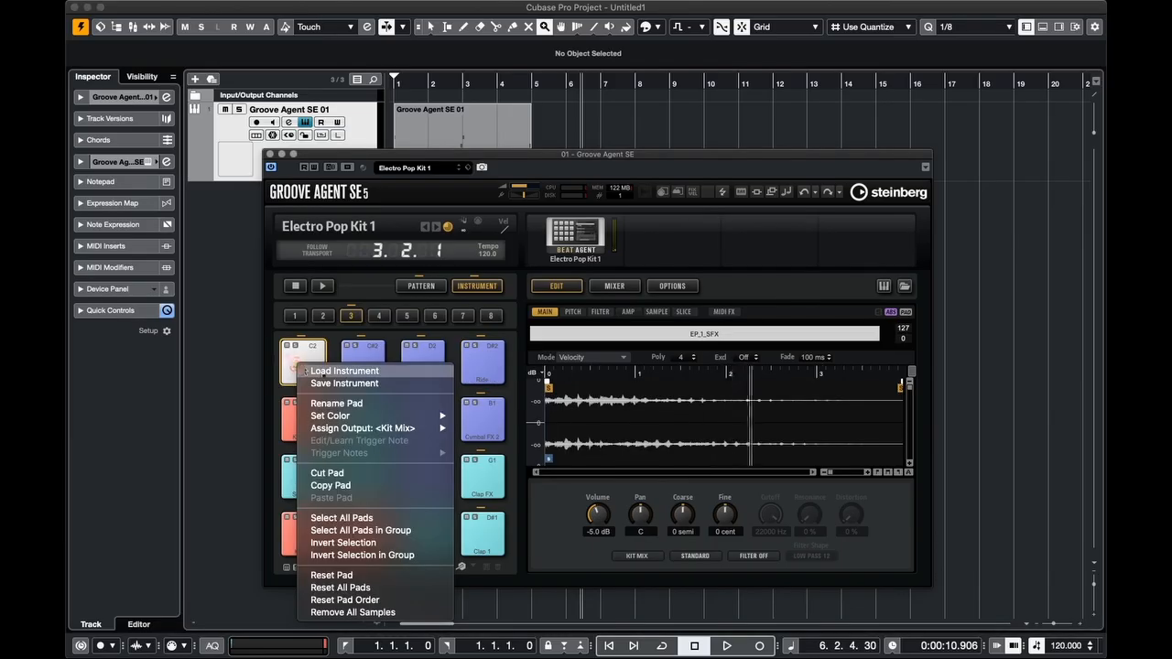
pyautogui.moveTo(350, 418)
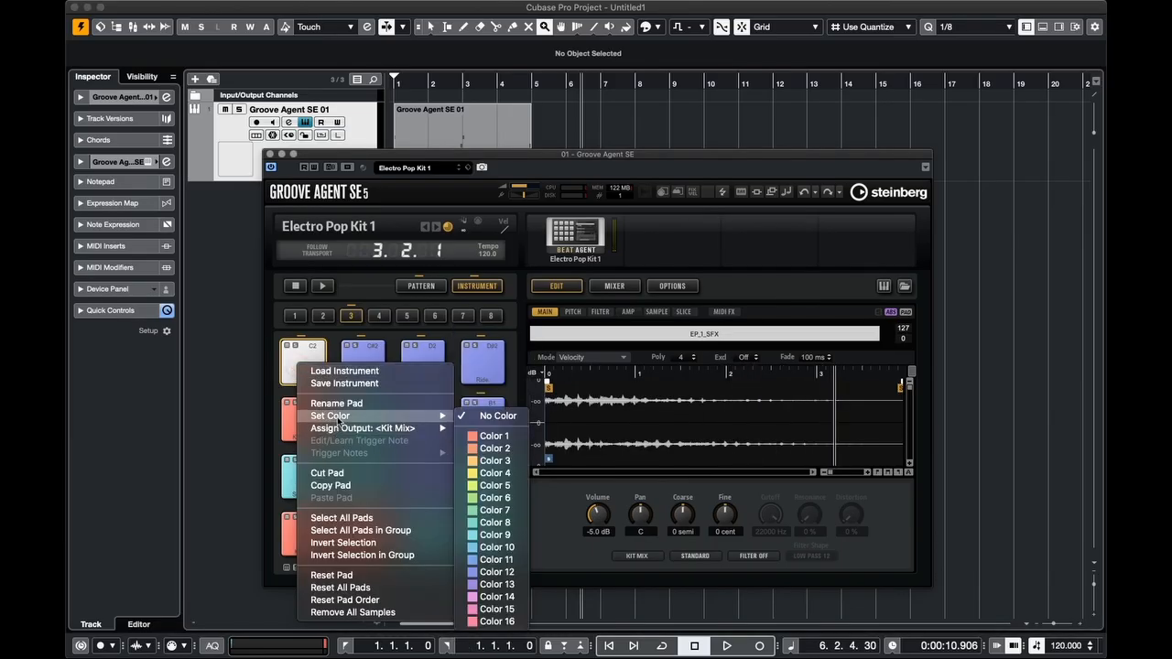
pyautogui.click(490, 474)
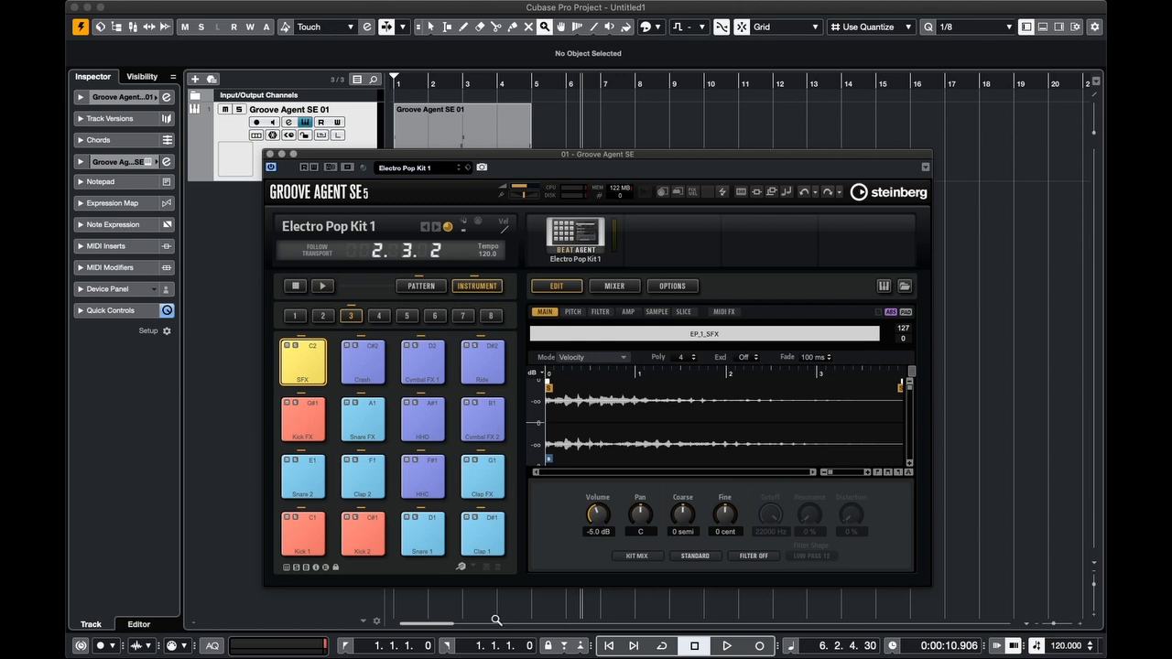
# Shorten the Kick 1 and Kick 2 samples to about 0.5 s, each with a fade-out starting at about 0.4 s
pyautogui.click(307, 534)
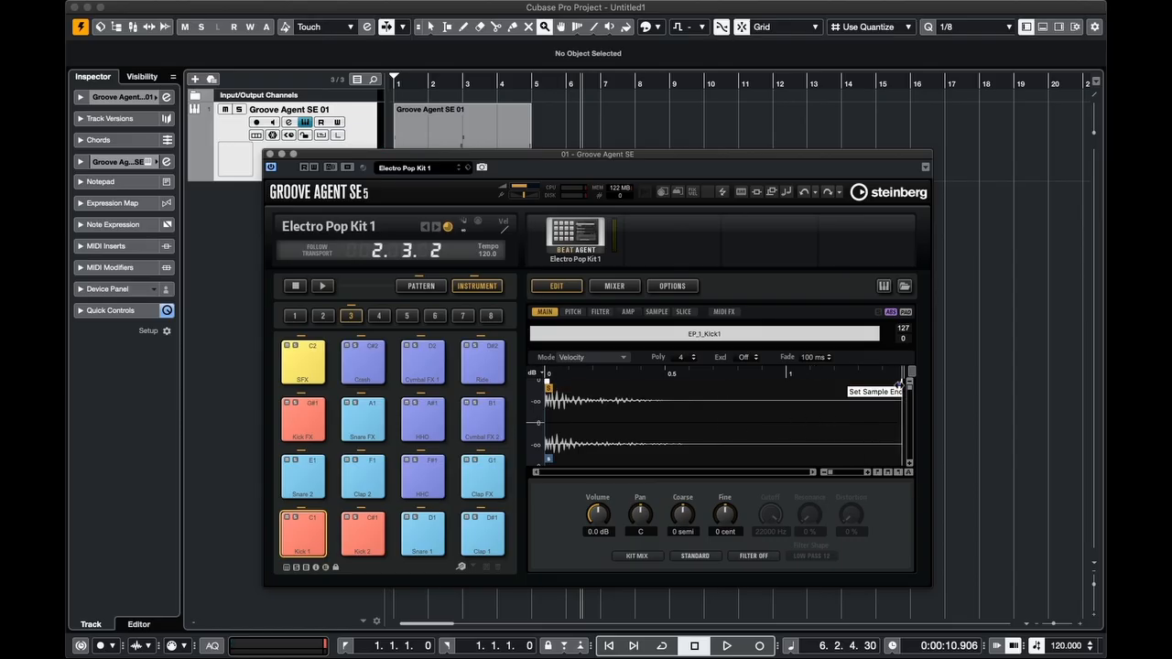
pyautogui.moveTo(899, 384); pyautogui.dragTo(642, 381)
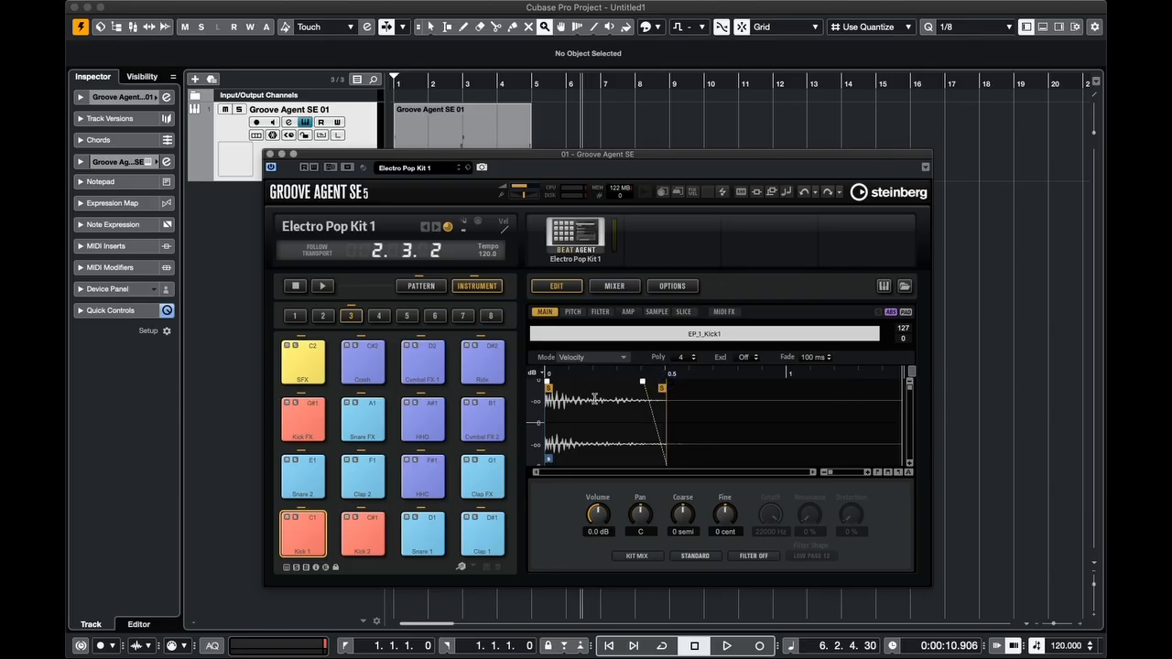
pyautogui.click(374, 522)
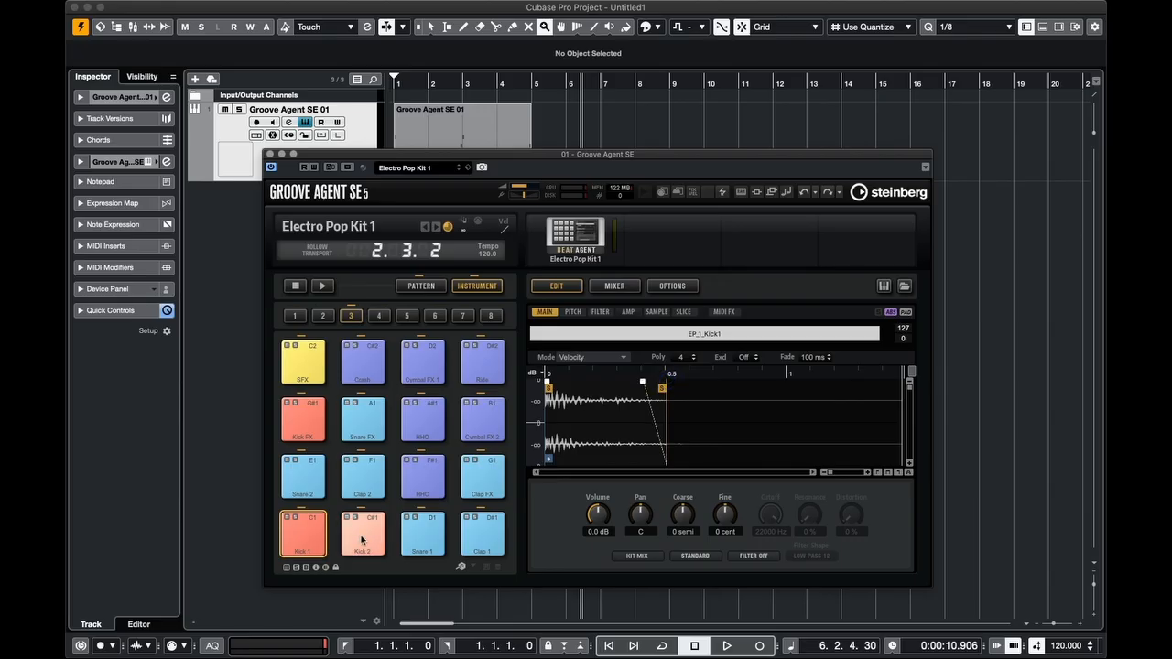
pyautogui.moveTo(899, 388)
pyautogui.mouseDown()
pyautogui.moveTo(669, 398)
pyautogui.moveTo(647, 382)
pyautogui.mouseUp()
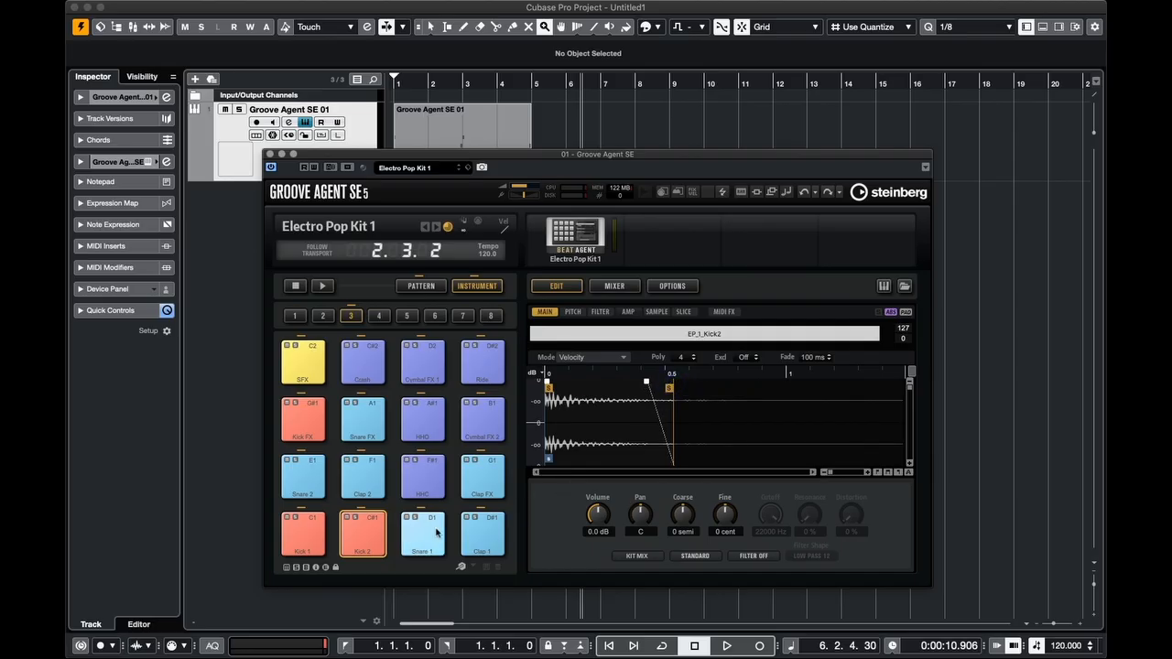
# Shorten the Snare 1 sample to about 0.4 s with a short fade-out, and trim and fade out Clap 1 the same way
pyautogui.click(426, 536)
pyautogui.moveTo(900, 388); pyautogui.dragTo(644, 382)
pyautogui.click(489, 544)
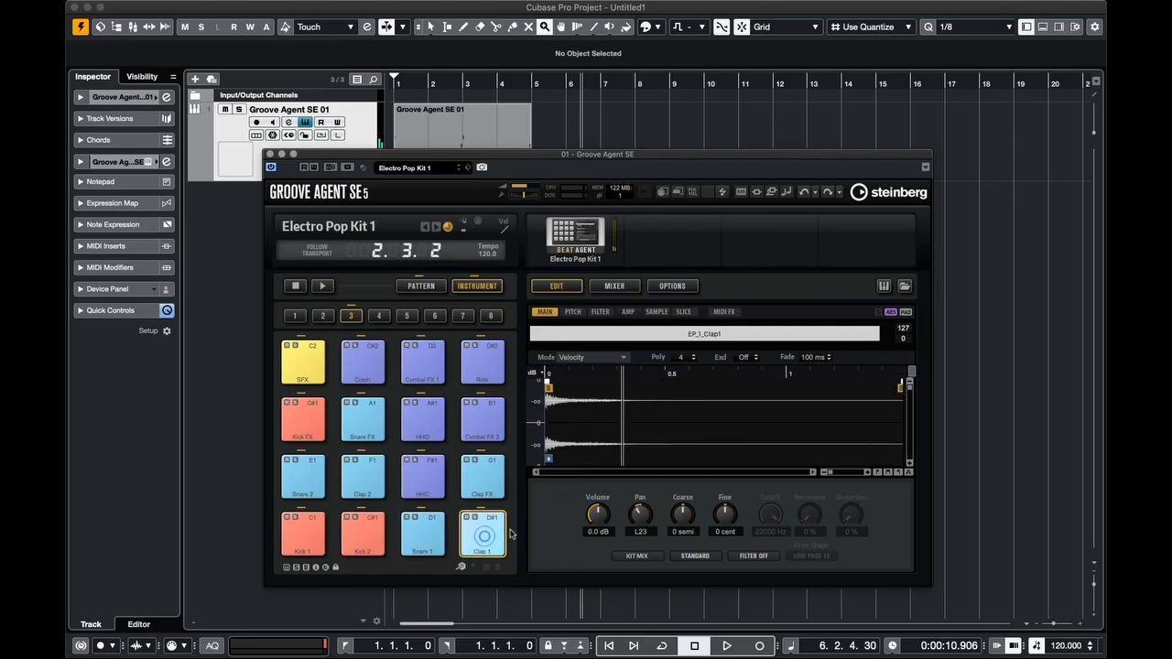
pyautogui.moveTo(900, 388); pyautogui.dragTo(656, 382)
# Shorten the Snare 2 sample to about 0.2 s and add a short fade-out before its end
pyautogui.click(309, 486)
pyautogui.moveTo(900, 388)
pyautogui.mouseDown()
pyautogui.moveTo(611, 389)
pyautogui.moveTo(621, 389)
pyautogui.mouseUp()
pyautogui.moveTo(624, 382); pyautogui.dragTo(596, 382)
# Trim the ends of the Clap 2 and Clap FX samples with short fade-outs, auditioning the HHC pad in between
pyautogui.click(373, 494)
pyautogui.moveTo(900, 388)
pyautogui.mouseDown()
pyautogui.moveTo(597, 382)
pyautogui.moveTo(627, 396)
pyautogui.mouseUp()
pyautogui.click(413, 481)
pyautogui.moveTo(628, 382); pyautogui.dragTo(610, 382)
pyautogui.click(477, 484)
pyautogui.moveTo(901, 382)
pyautogui.mouseDown()
pyautogui.moveTo(639, 388)
pyautogui.moveTo(863, 390)
pyautogui.moveTo(688, 402)
pyautogui.mouseUp()
# Audition the Kick FX and Snare FX pads and shorten the HHO sample to about 0.3 s, just past its audible tail
pyautogui.click(301, 422)
pyautogui.click(367, 422)
pyautogui.click(423, 419)
pyautogui.moveTo(900, 388); pyautogui.dragTo(706, 389)
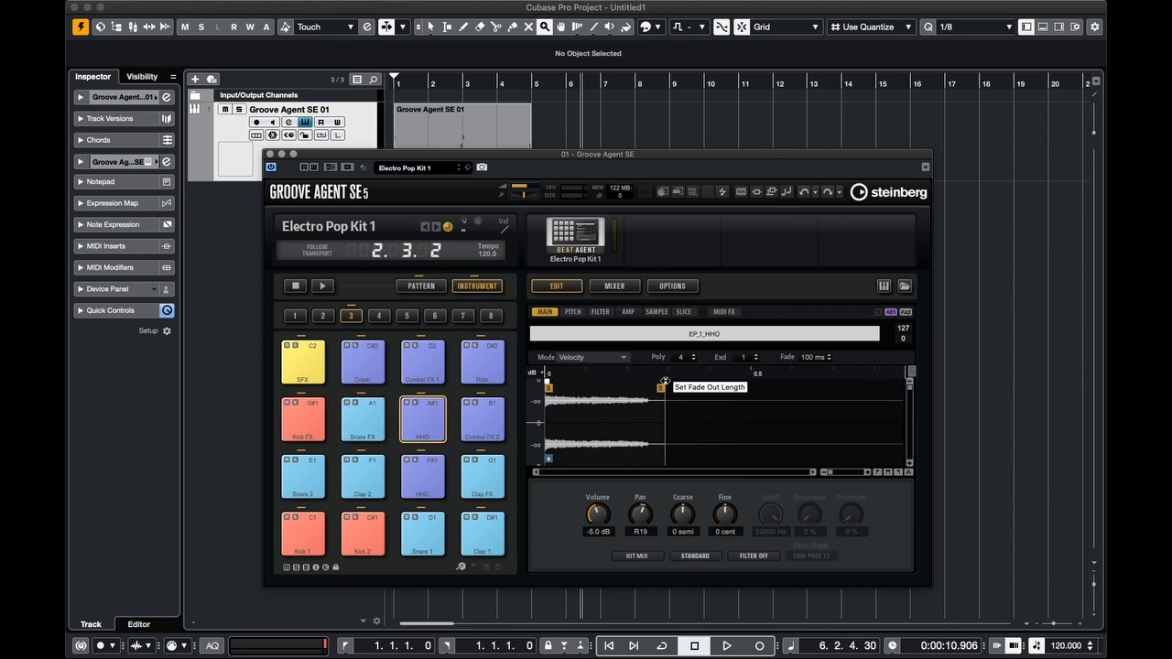
# Shorten the Cymbal FX 2 sample to about 2 s with a fade-out from about 1.5 s, and audition Crash, Cymbal FX 1 and Ride
pyautogui.click(483, 419)
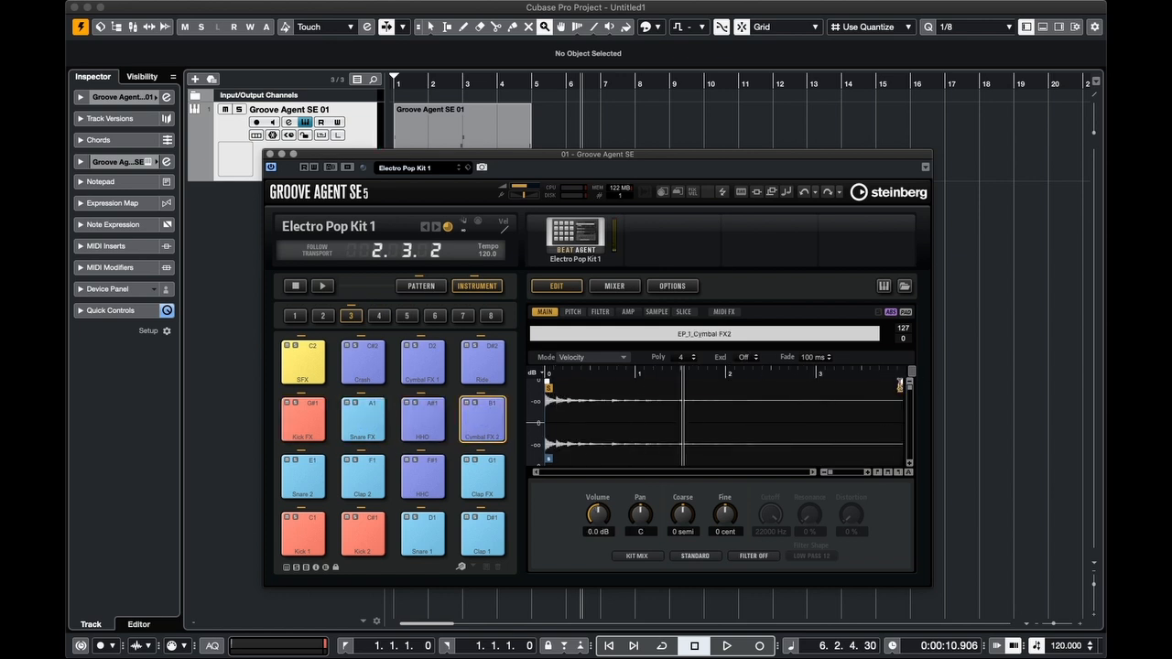
pyautogui.moveTo(900, 385); pyautogui.dragTo(682, 385)
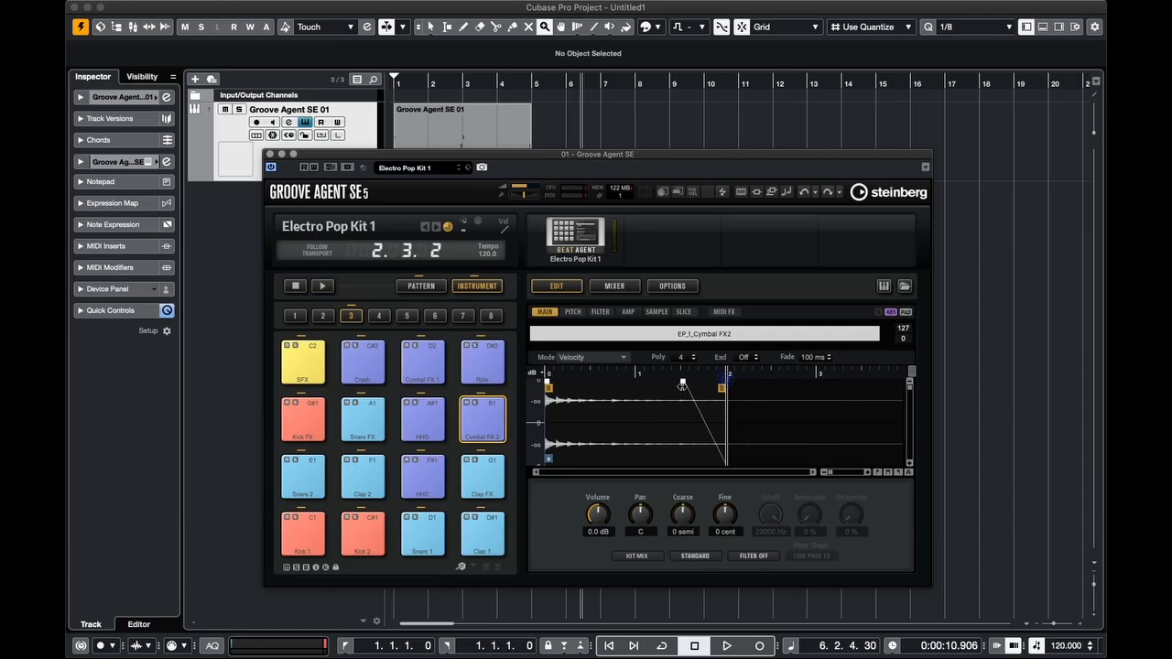
pyautogui.click(358, 366)
pyautogui.click(412, 371)
pyautogui.click(483, 365)
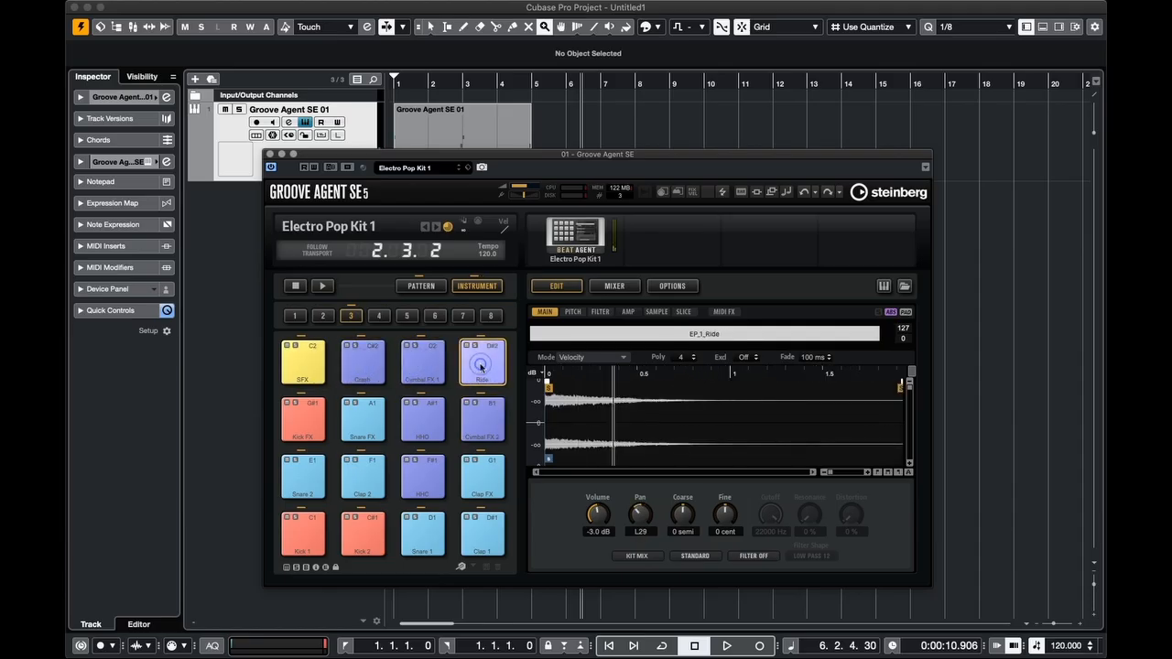
# Audition Kick 1 and set the fine tuning of Kick 2 to 68 cents
pyautogui.click(305, 547)
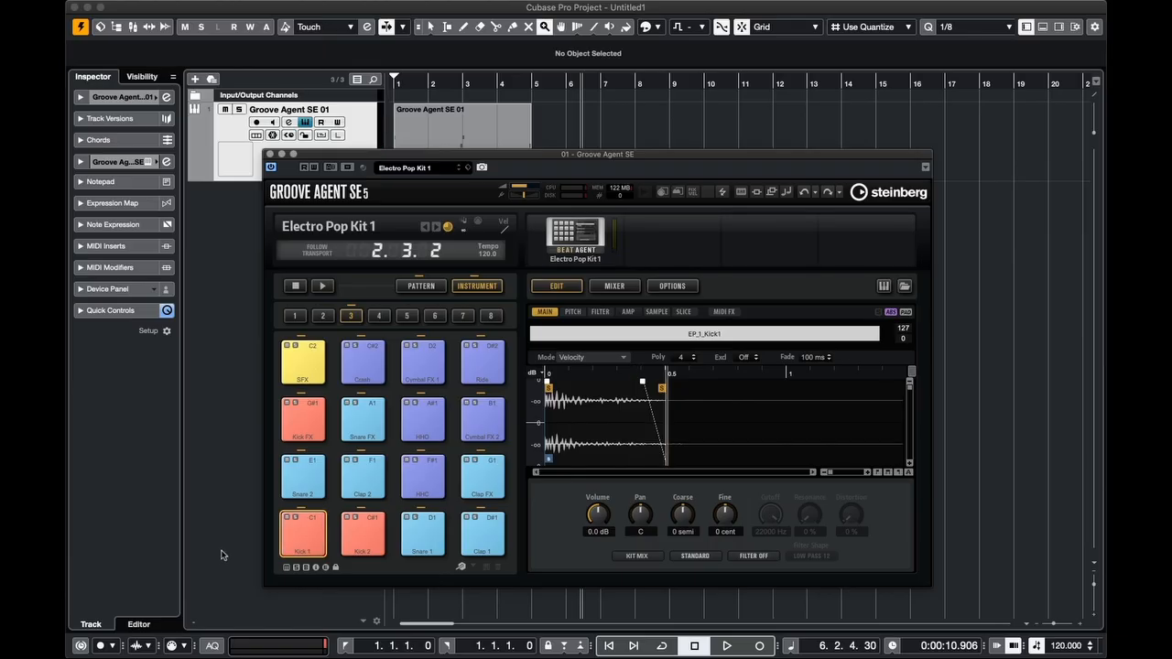
pyautogui.click(363, 540)
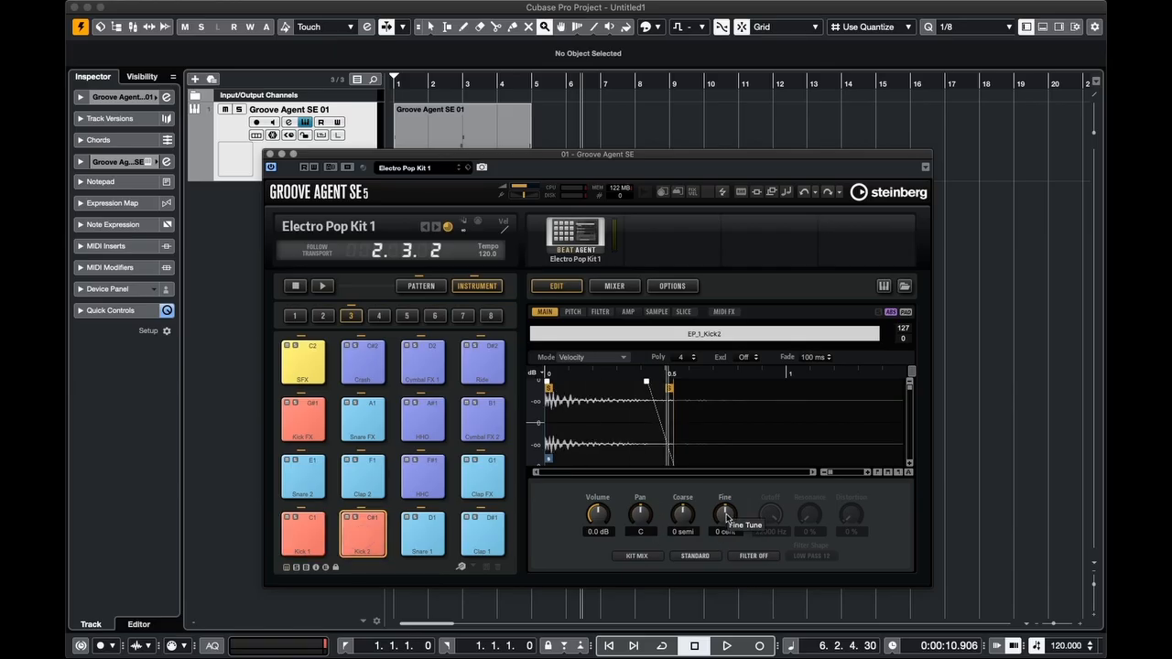
pyautogui.moveTo(727, 517); pyautogui.dragTo(723, 462)
# Set Kick 2's filter type to Tube Drive with 37% distortion
pyautogui.click(754, 556)
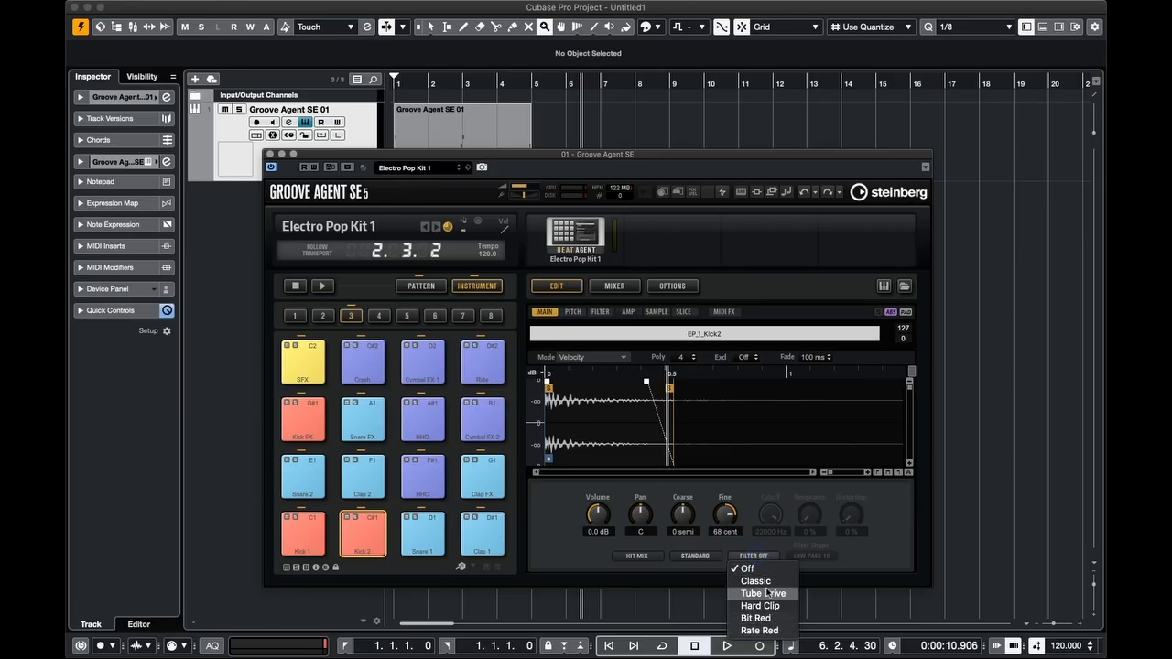
pyautogui.click(767, 594)
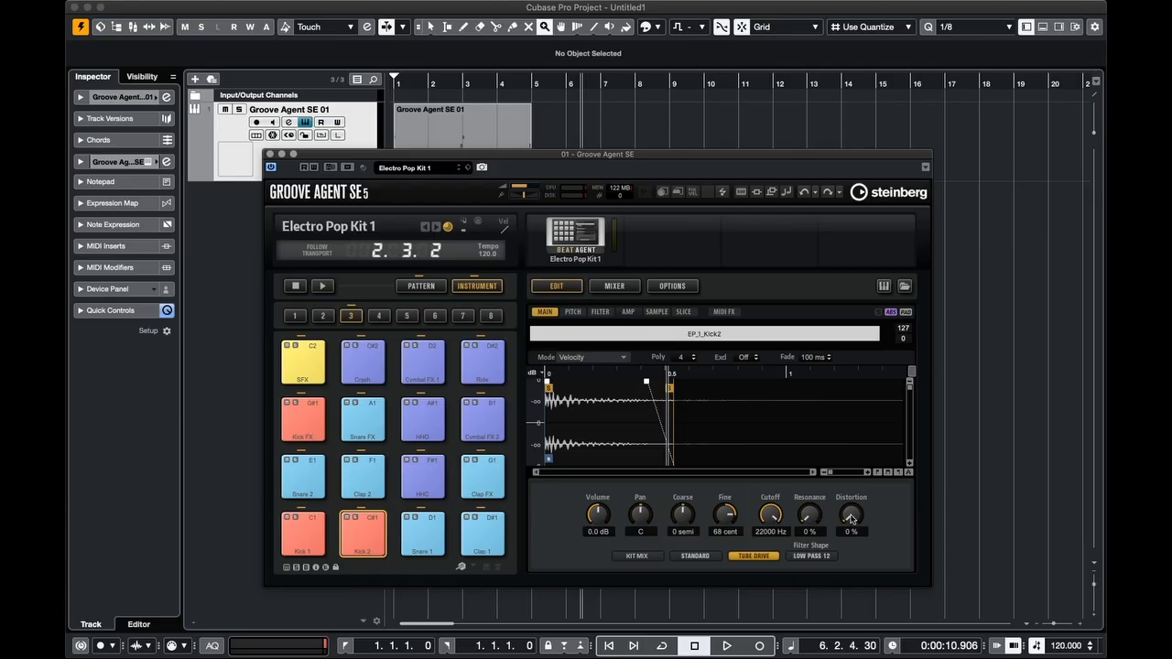
pyautogui.moveTo(855, 519); pyautogui.dragTo(845, 497)
pyautogui.moveTo(840, 479); pyautogui.dragTo(844, 469)
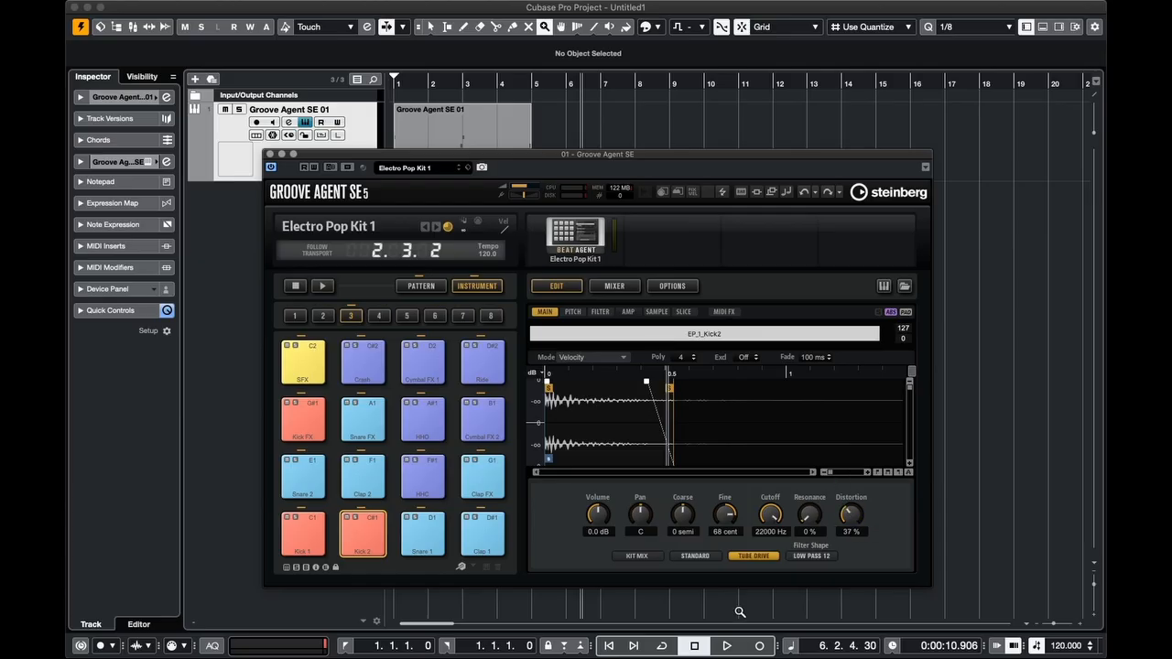
# Change Kick 2's filter shape to High Pass 18 with a 50 Hz cutoff and audition the pad
pyautogui.click(809, 557)
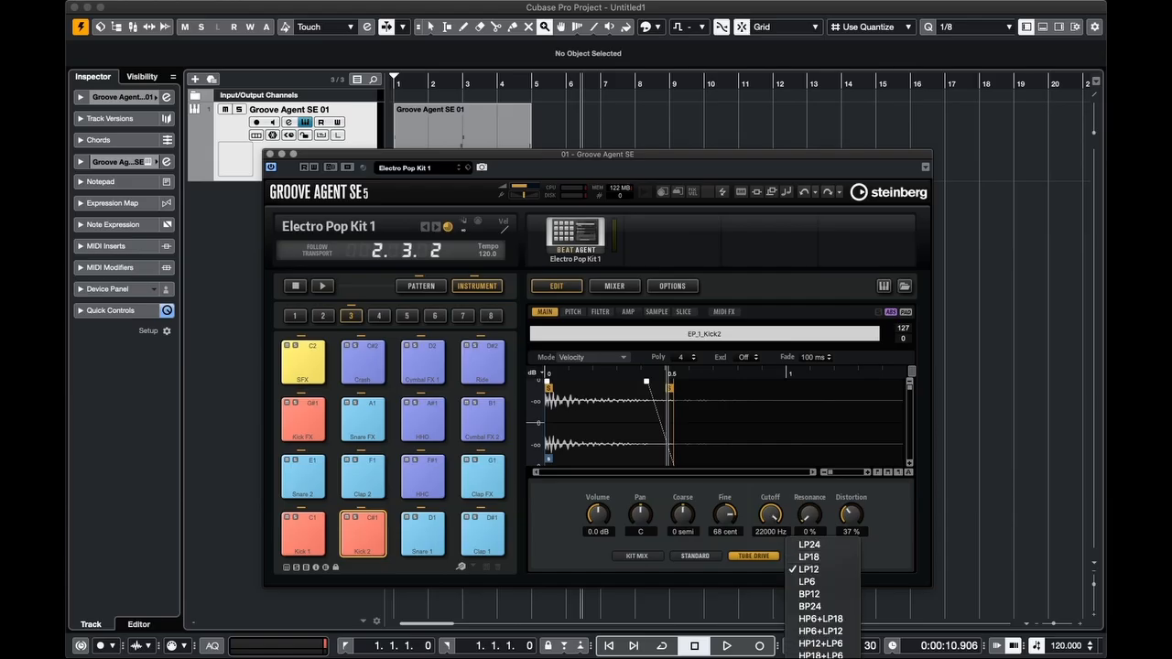
pyautogui.click(813, 657)
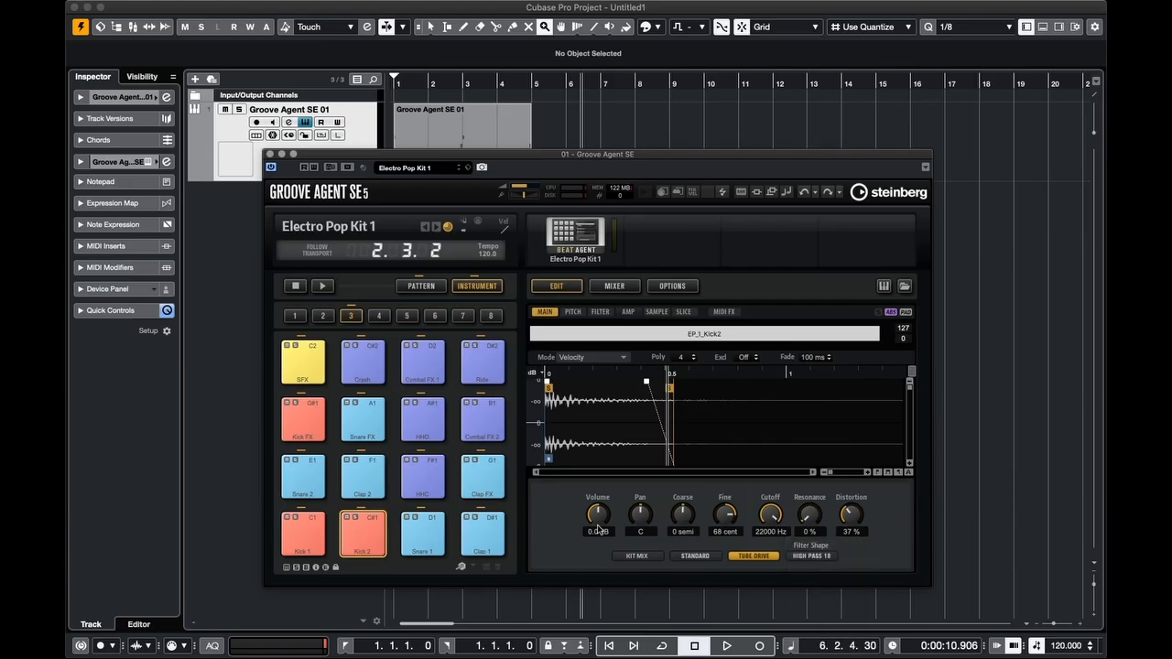
pyautogui.moveTo(764, 518)
pyautogui.mouseDown()
pyautogui.moveTo(757, 615)
pyautogui.moveTo(772, 516)
pyautogui.mouseUp()
pyautogui.click(359, 549)
pyautogui.click(363, 548)
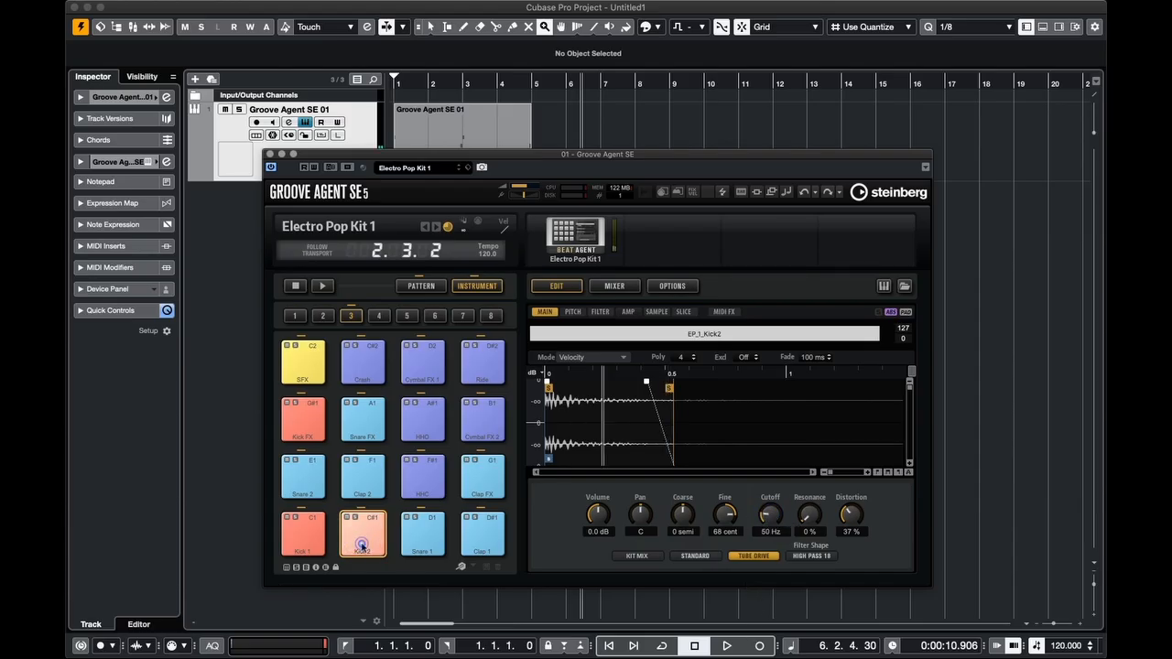
pyautogui.click(367, 546)
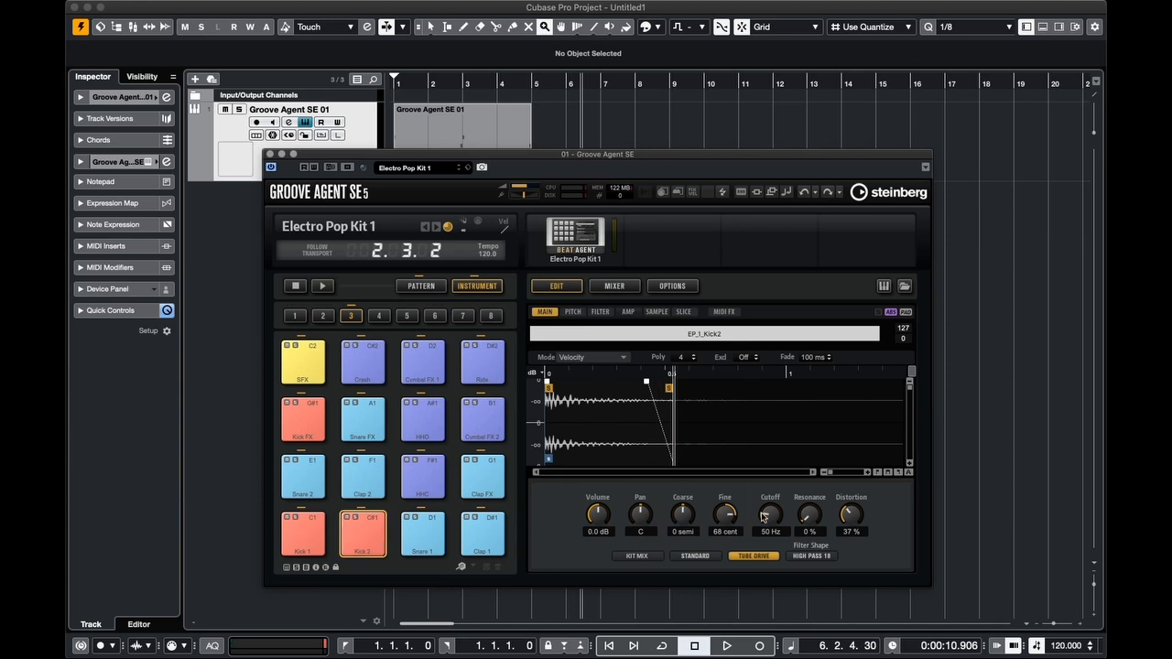
# Set Kick 2's filter cutoff to 54 Hz, audition the pad, and lower its volume slightly
pyautogui.moveTo(776, 518)
pyautogui.mouseDown()
pyautogui.moveTo(771, 500)
pyautogui.moveTo(763, 520)
pyautogui.mouseUp()
pyautogui.click(363, 537)
pyautogui.click(364, 538)
pyautogui.click(361, 539)
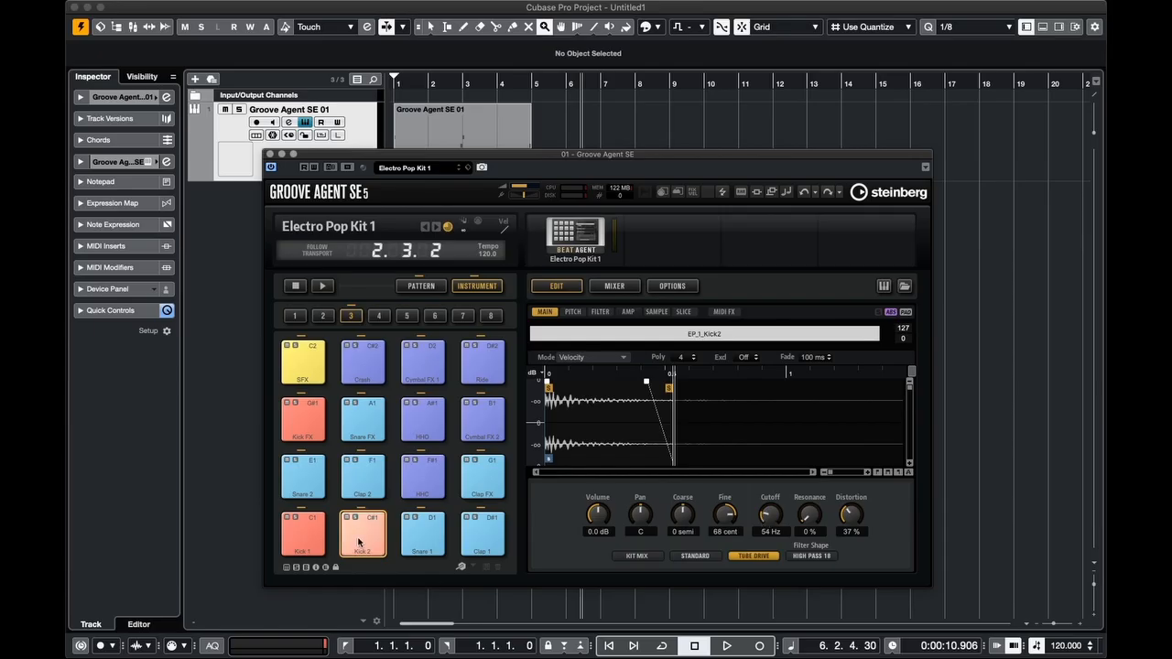
pyautogui.click(360, 540)
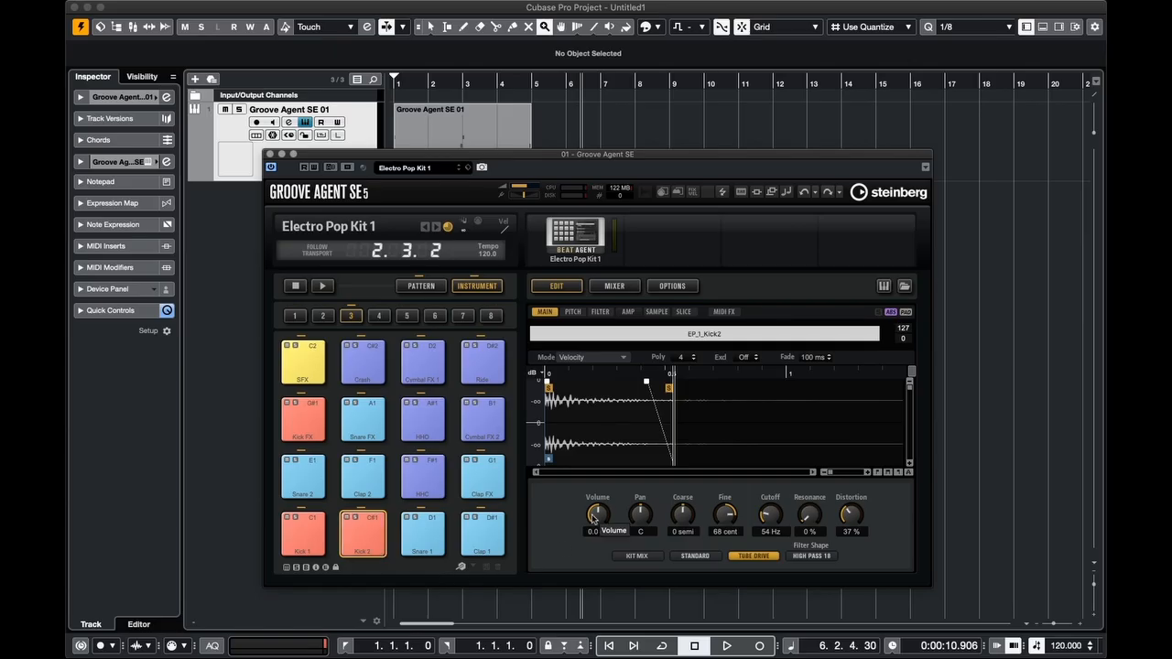
pyautogui.scroll(-3, 593, 518)
# Select the Snare 1 pad and raise its volume to 2.5 dB
pyautogui.click(428, 534)
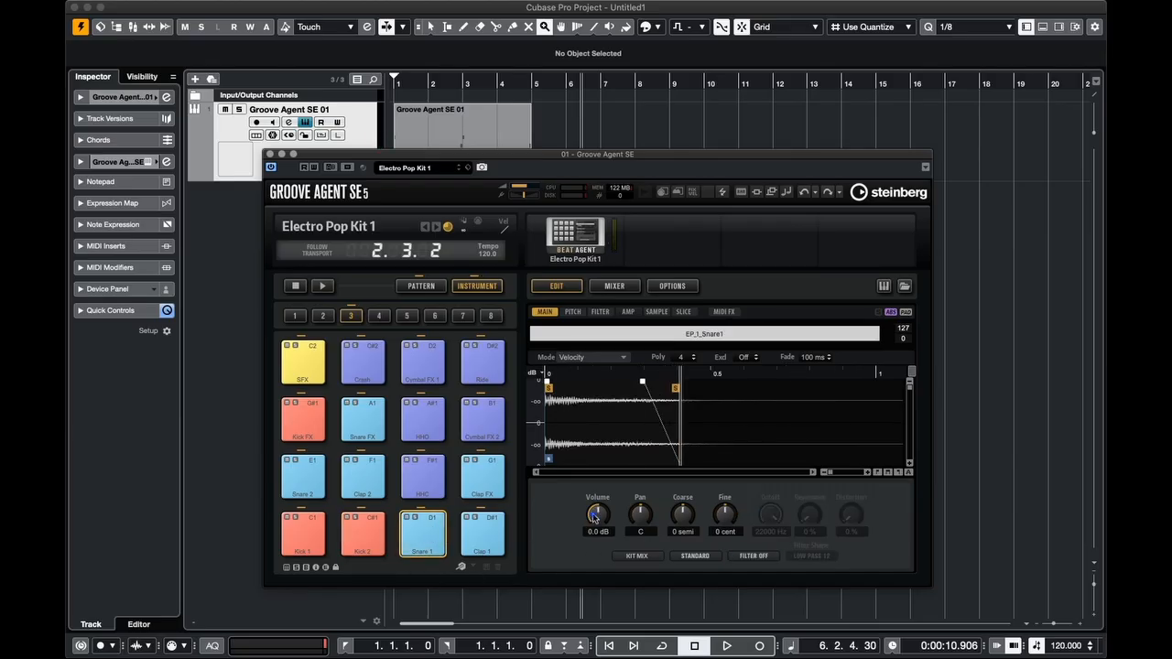
pyautogui.scroll(1, 594, 515)
pyautogui.scroll(1, 595, 509)
# Raise Snare 2's volume to 2.8 dB, comparing its loudness with Snare 1 by ear
pyautogui.click(315, 465)
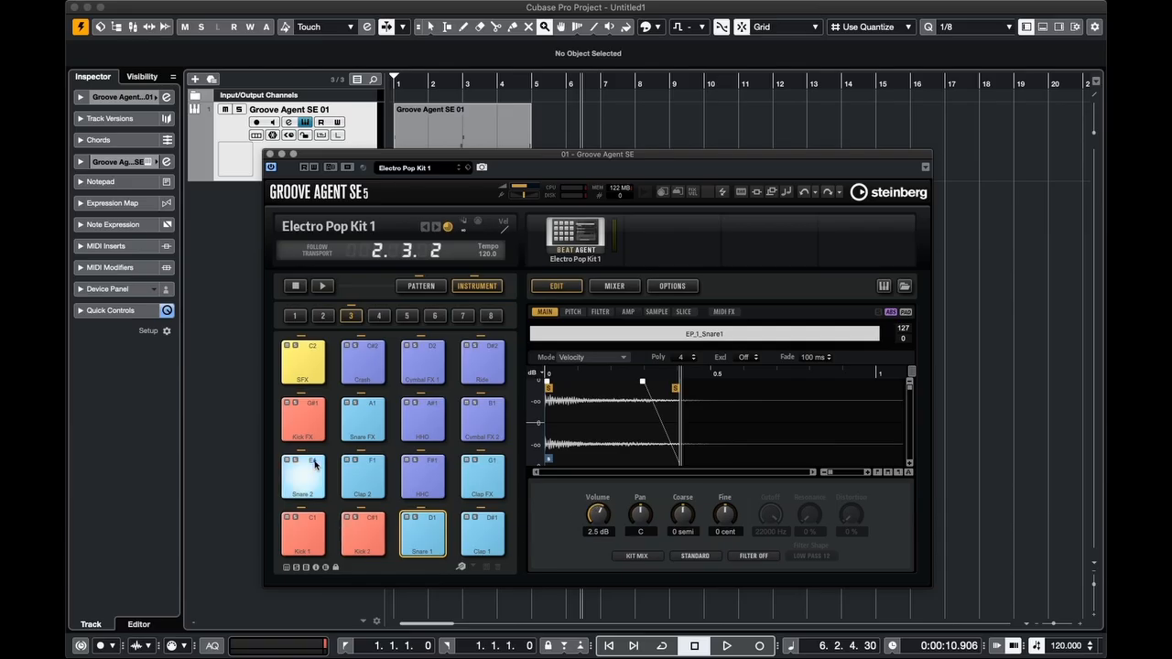
pyautogui.scroll(2, 591, 508)
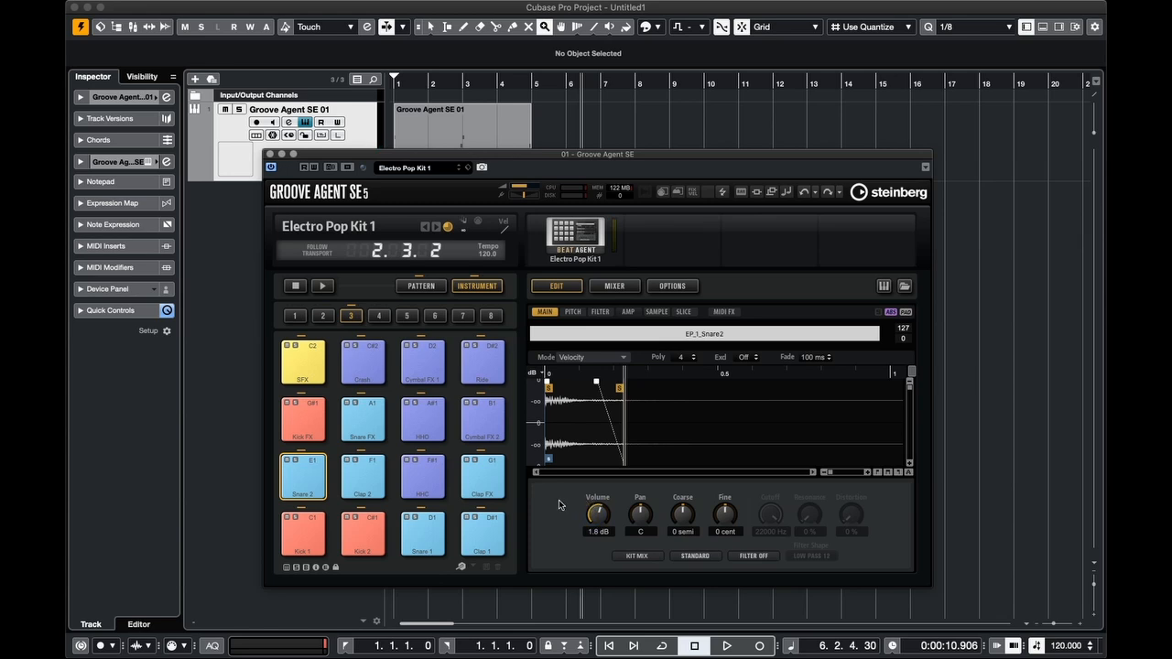
pyautogui.click(421, 528)
pyautogui.click(313, 495)
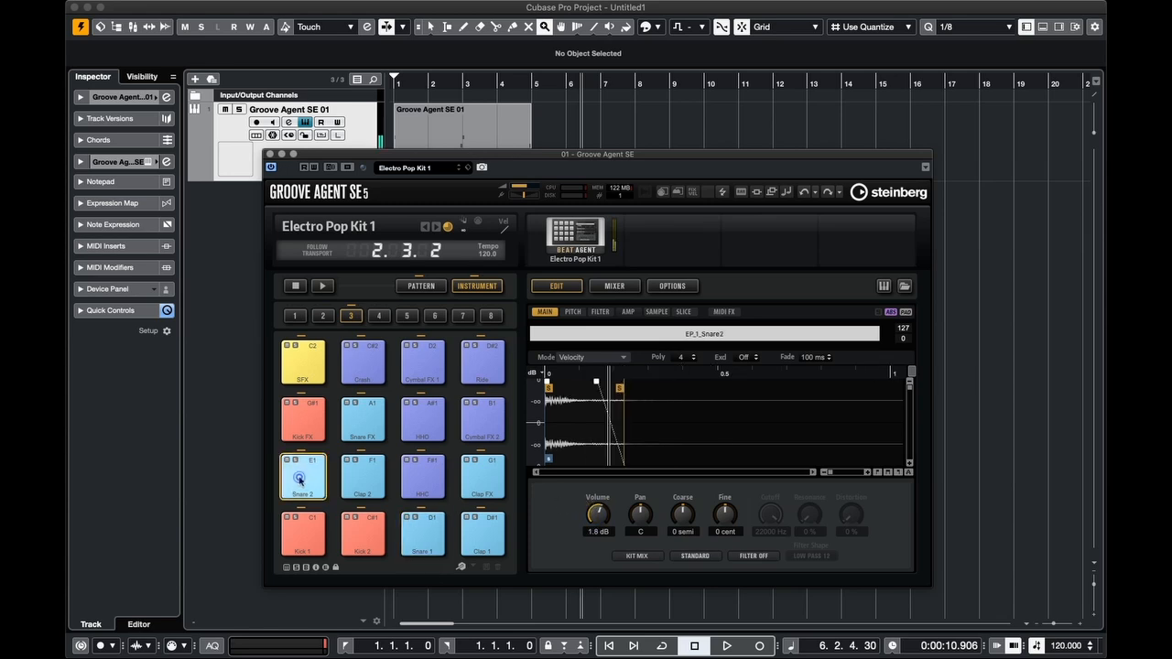
pyautogui.scroll(1, 595, 516)
pyautogui.scroll(2, 597, 514)
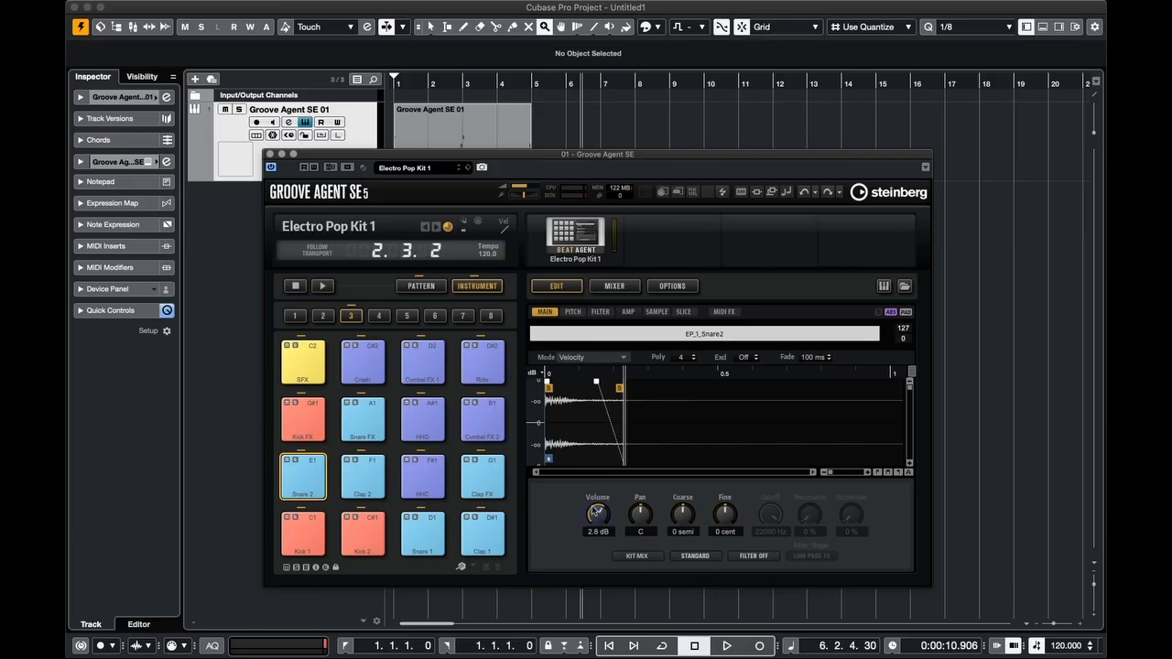
# Raise Snare 2's volume to 3.2 dB and compare its loudness with Snare 1 by ear
pyautogui.scroll(1, 595, 512)
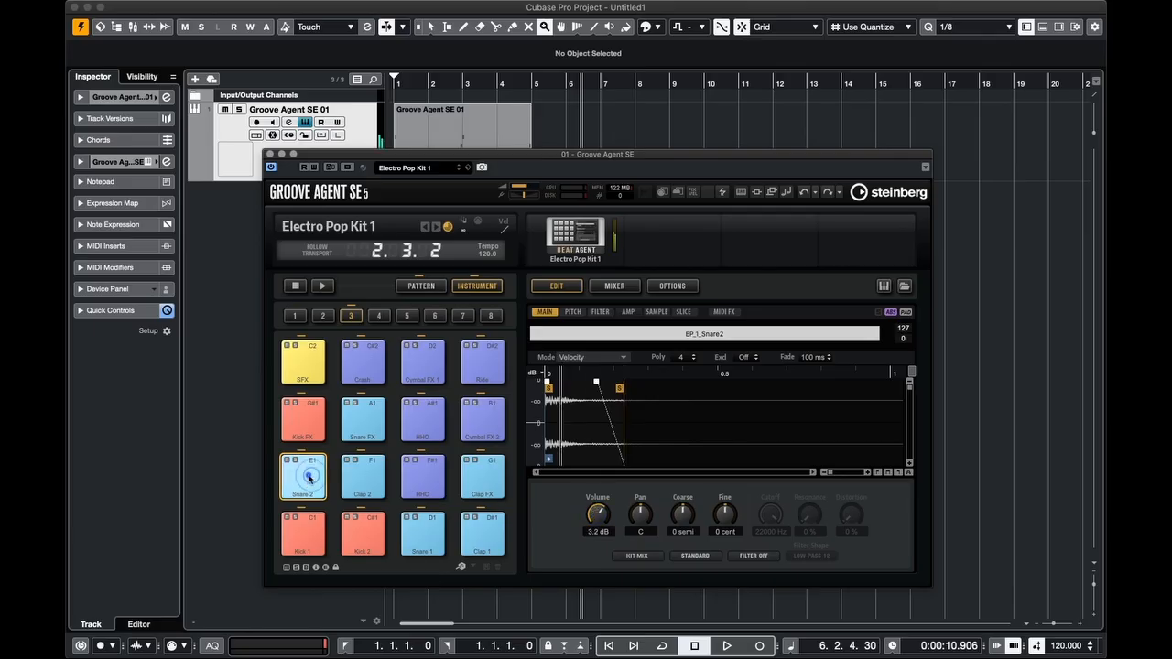
pyautogui.click(432, 540)
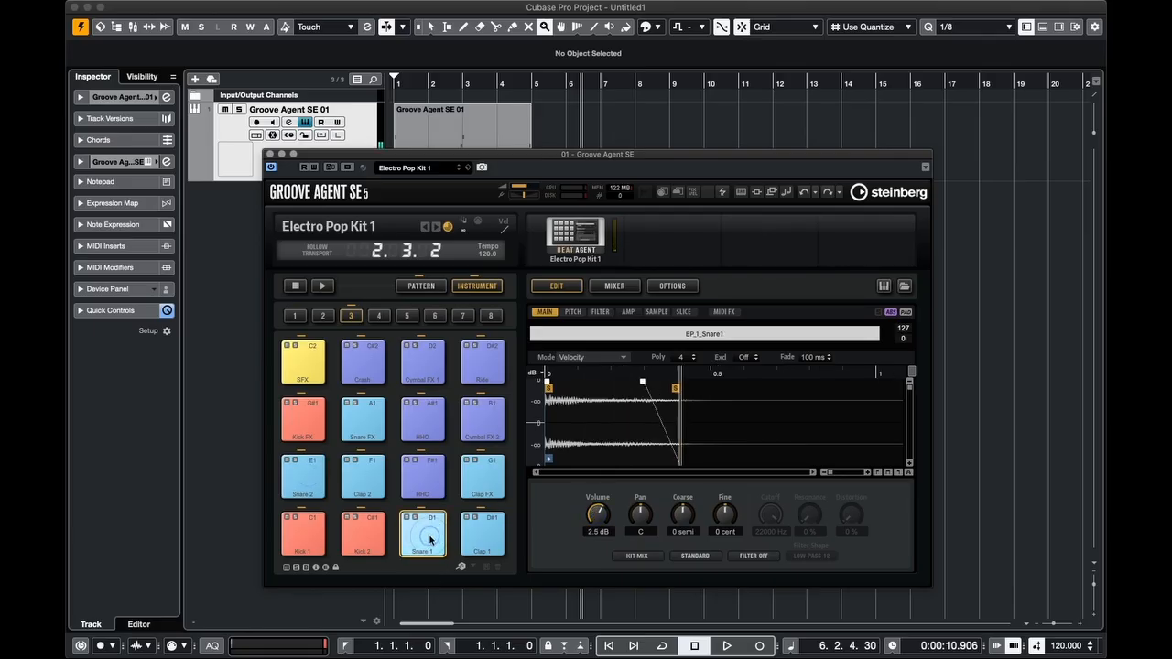
pyautogui.click(429, 539)
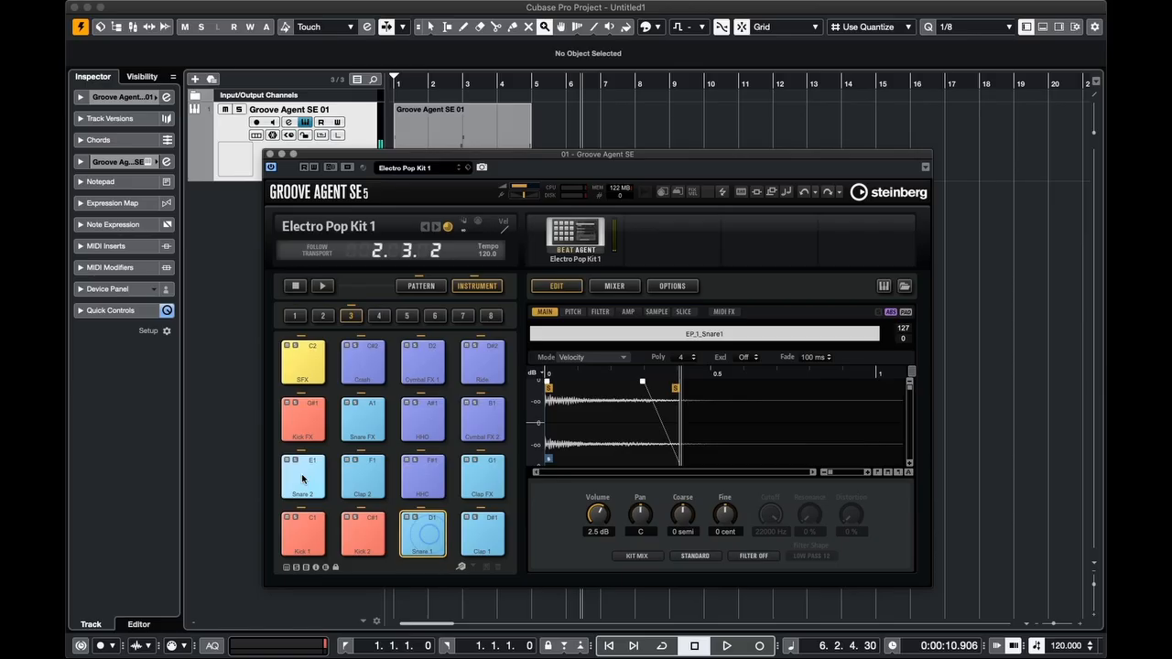
pyautogui.click(303, 478)
# Pan Snare 1 to R 8 and Snare 2 to L 6, auditioning both pads
pyautogui.click(424, 541)
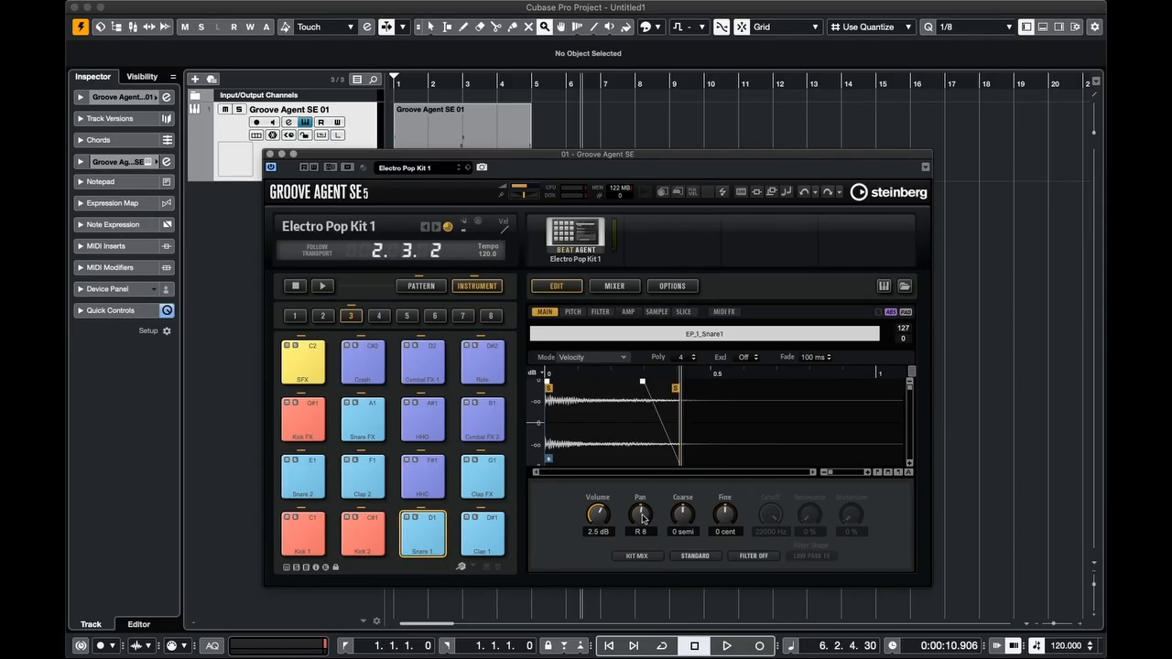
pyautogui.click(305, 481)
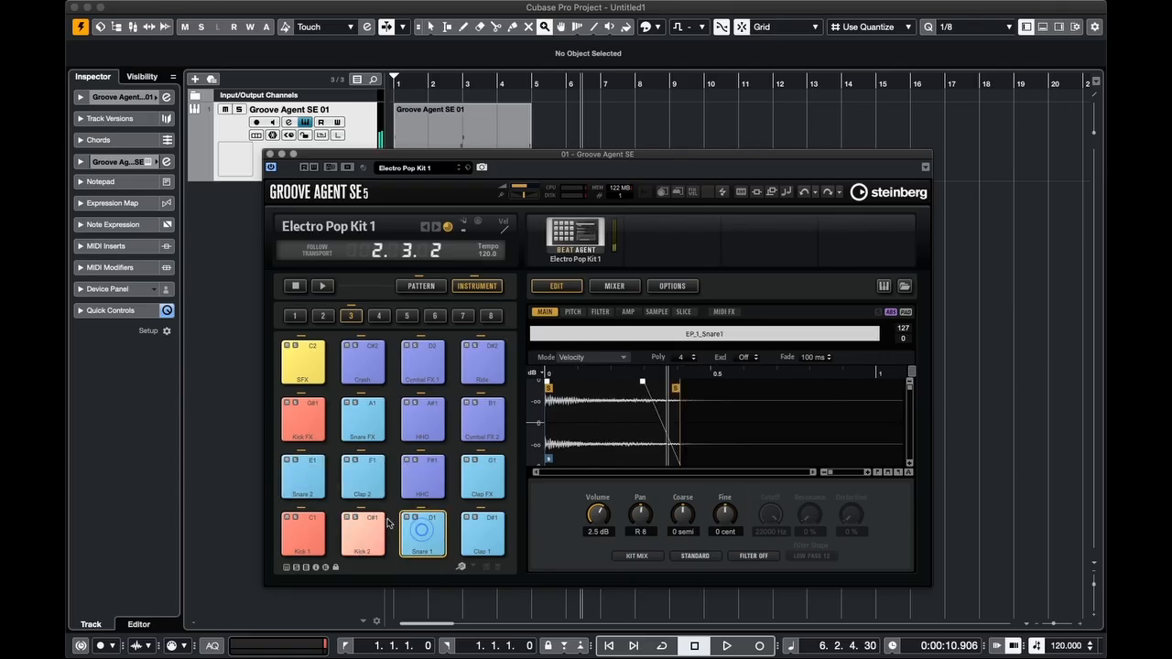
pyautogui.click(310, 472)
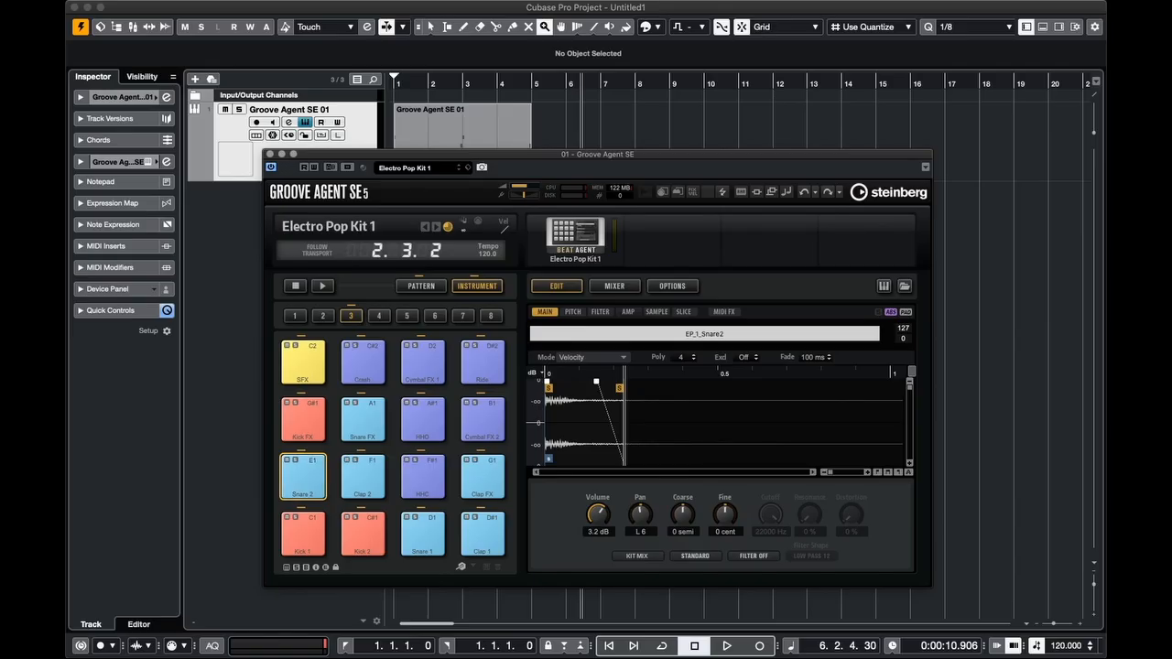
# Fine-tune the Kick FX pad to -40 cent and audition it
pyautogui.click(303, 423)
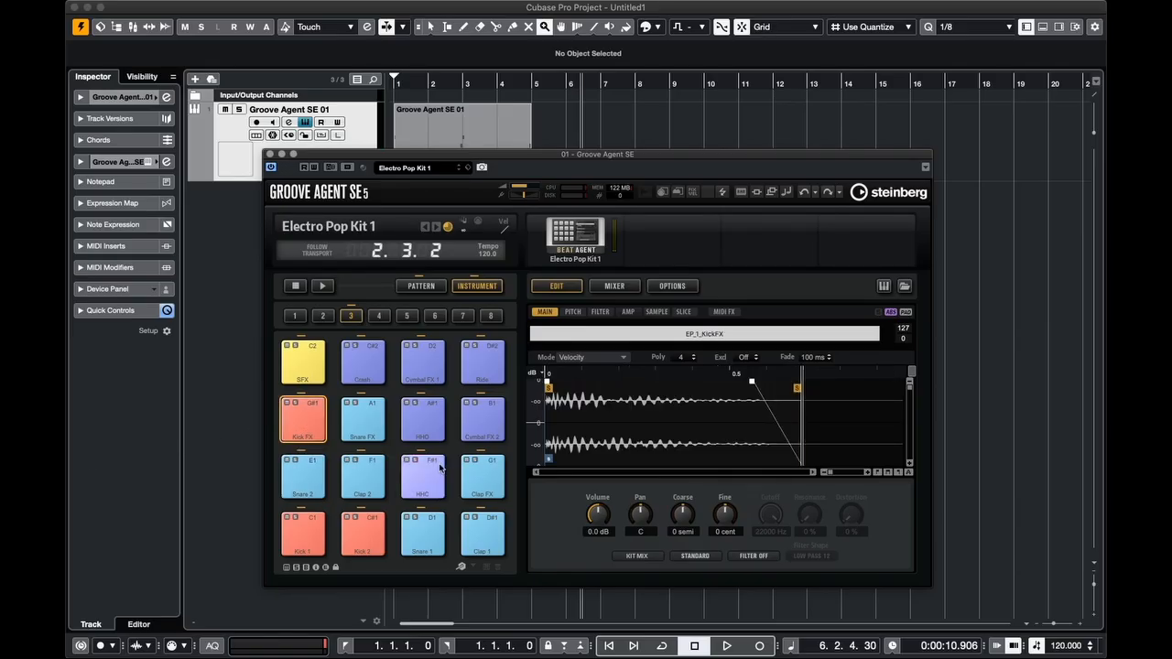
pyautogui.moveTo(724, 514); pyautogui.dragTo(731, 529)
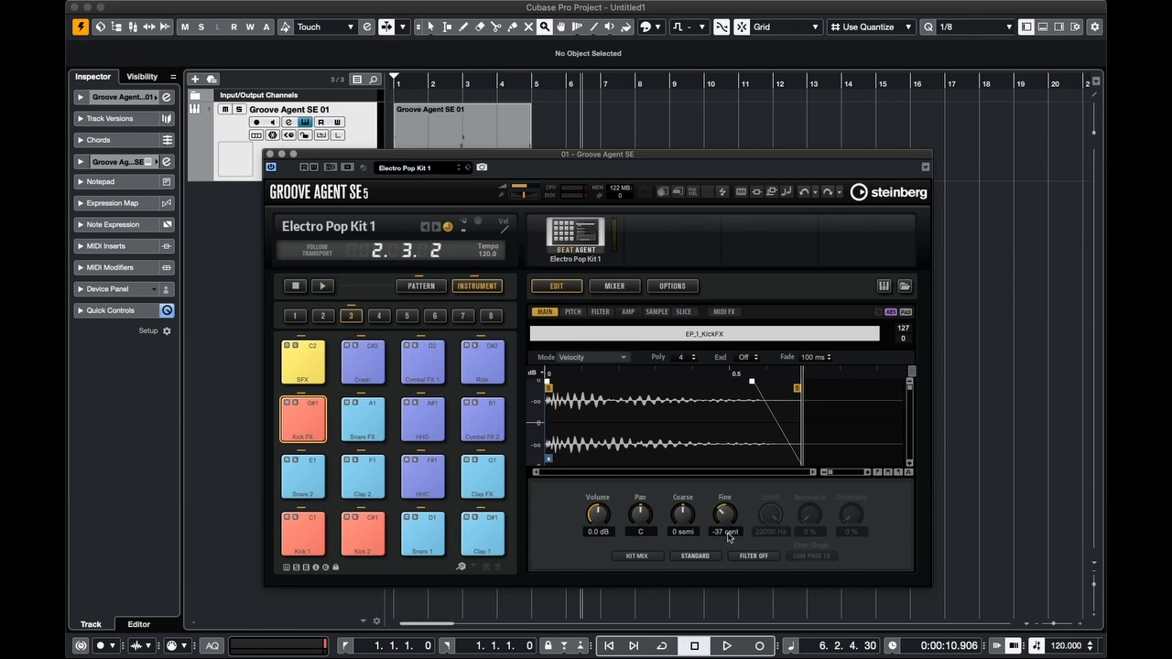
pyautogui.click(301, 419)
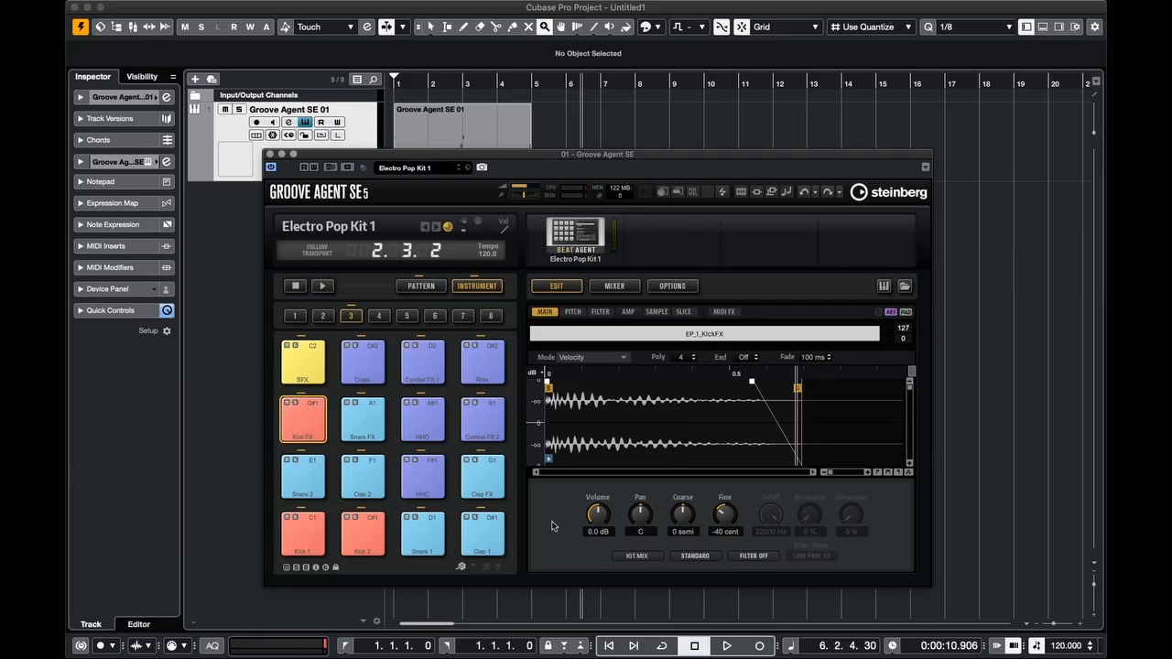
# Lower Kick FX's volume to -3.3 dB, auditioning it repeatedly and comparing it with Kick 1
pyautogui.moveTo(598, 513); pyautogui.dragTo(590, 529)
pyautogui.click(298, 416)
pyautogui.click(301, 419)
pyautogui.moveTo(592, 512); pyautogui.dragTo(593, 502)
pyautogui.click(294, 422)
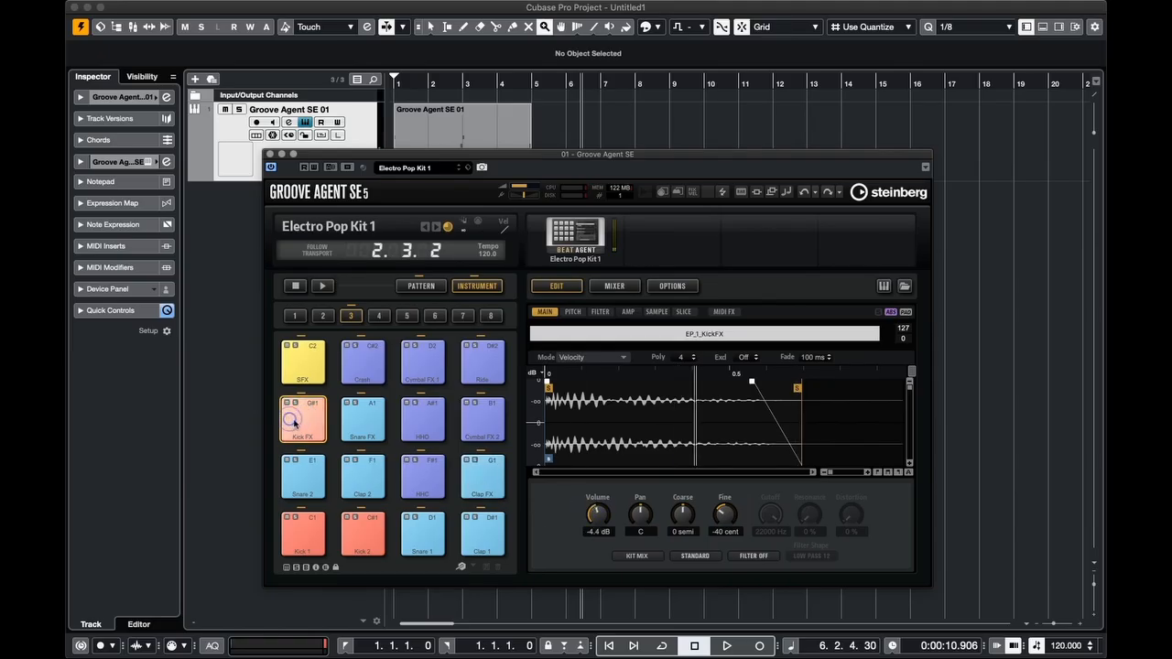
pyautogui.click(295, 422)
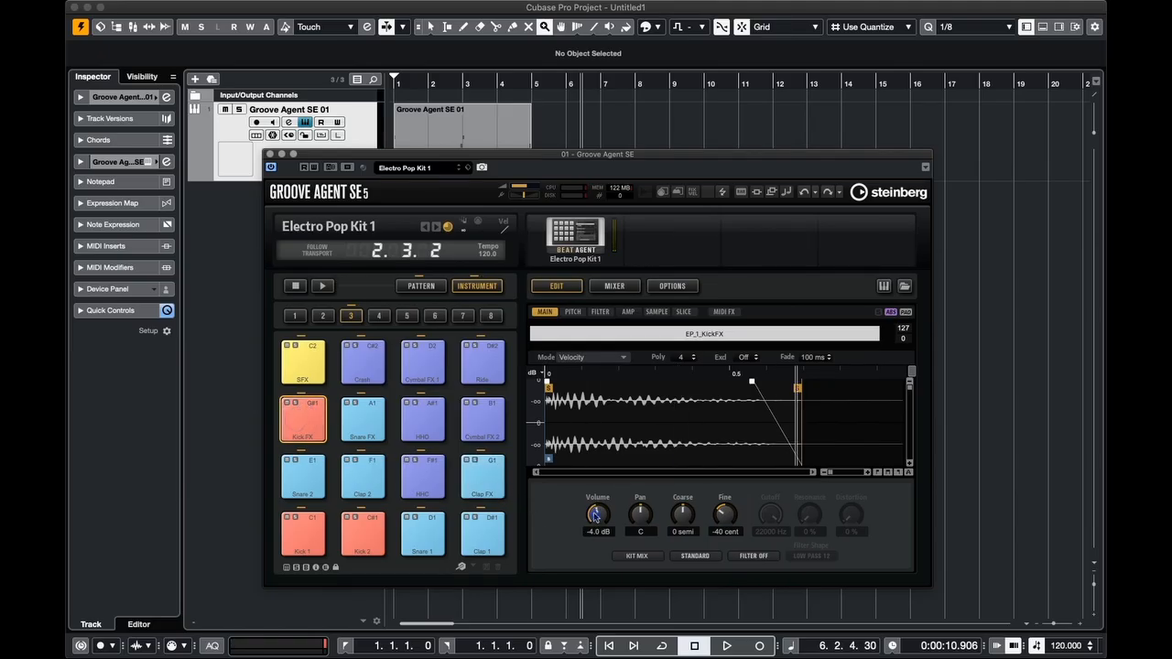
pyautogui.click(302, 412)
pyautogui.click(309, 409)
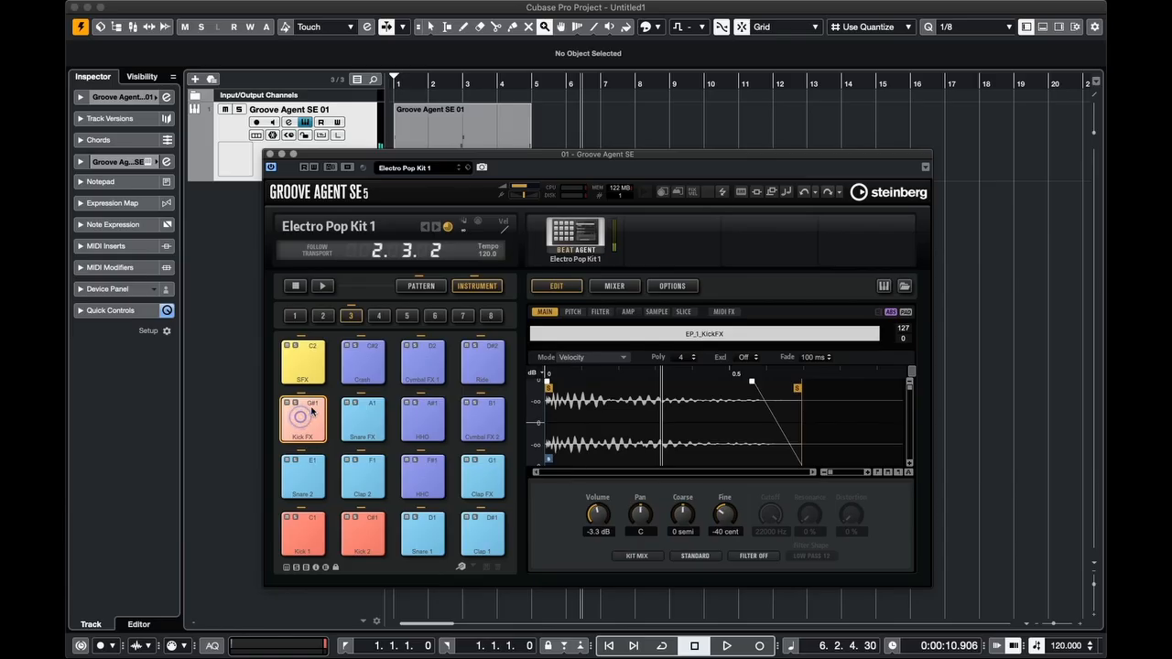
pyautogui.click(316, 407)
pyautogui.click(316, 407)
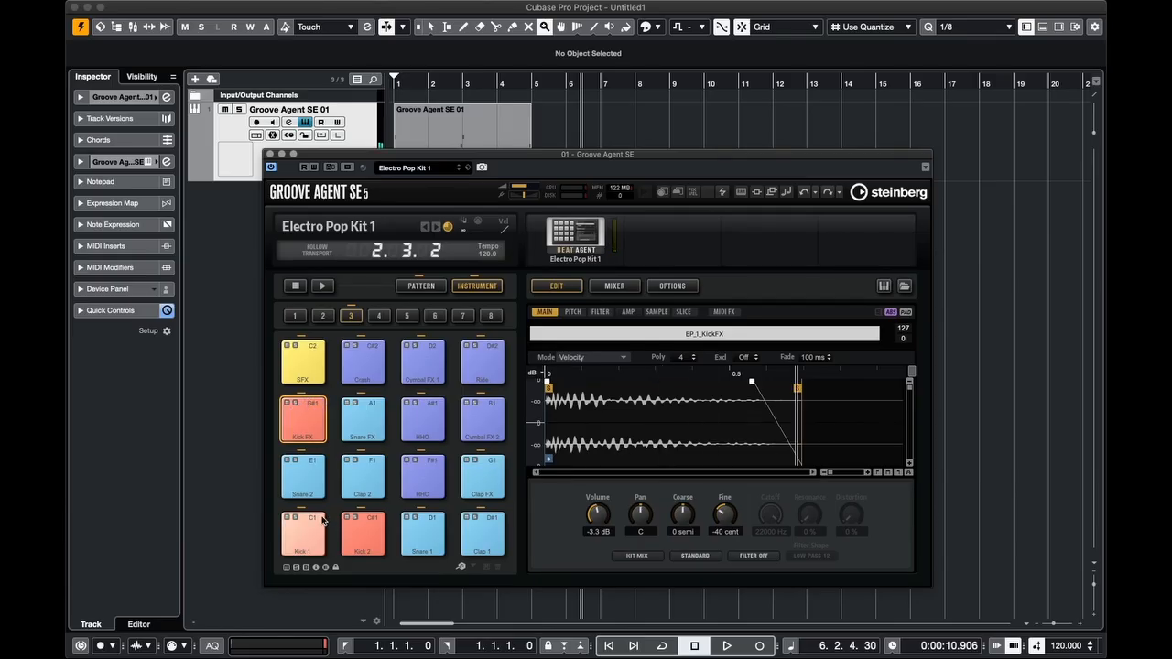
pyautogui.click(321, 518)
pyautogui.click(321, 518)
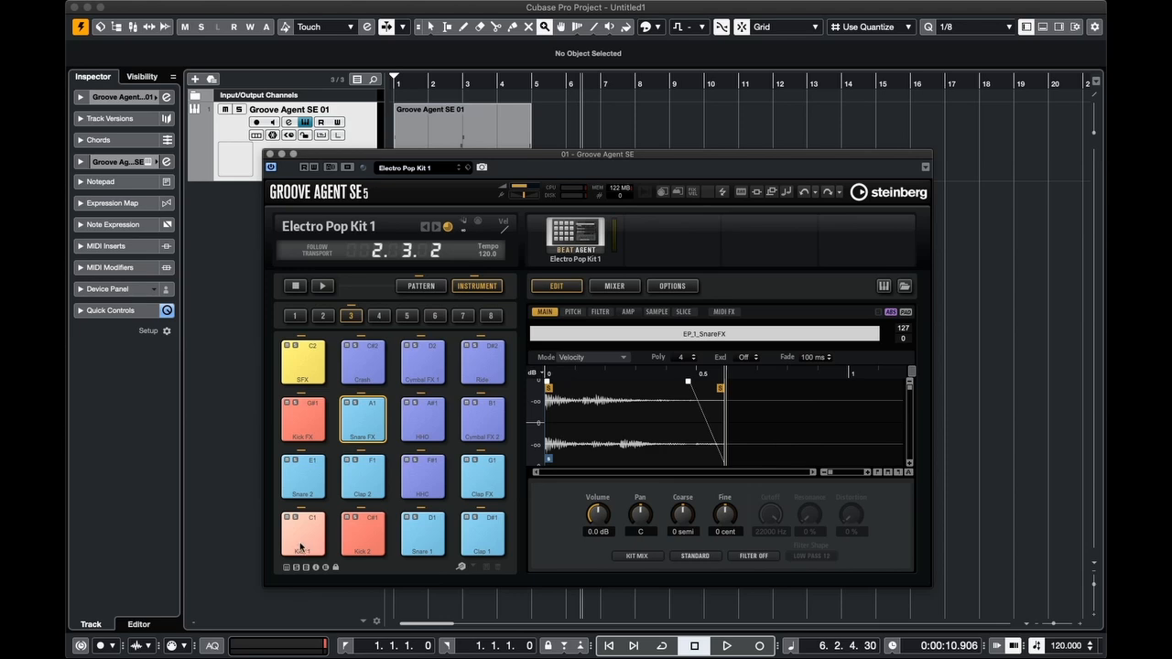
# Assign the Kick 1, Kick 2 and Kick FX pads together to the Master output and check the assignment
pyautogui.click(295, 541)
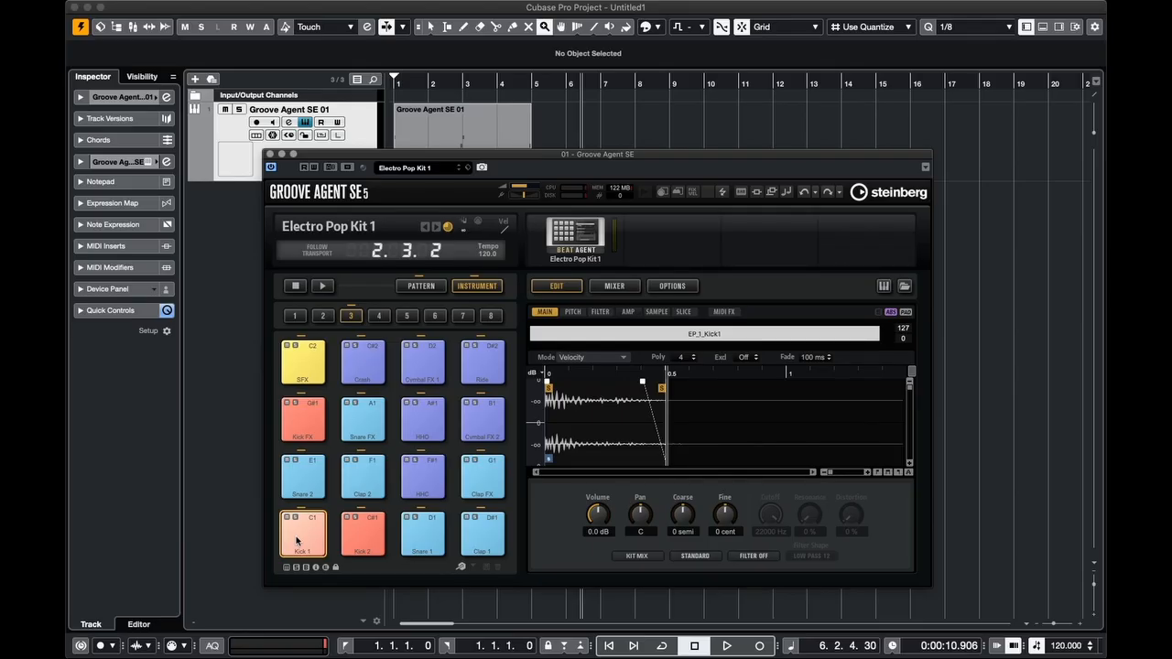
pyautogui.click(360, 544)
pyautogui.click(304, 424)
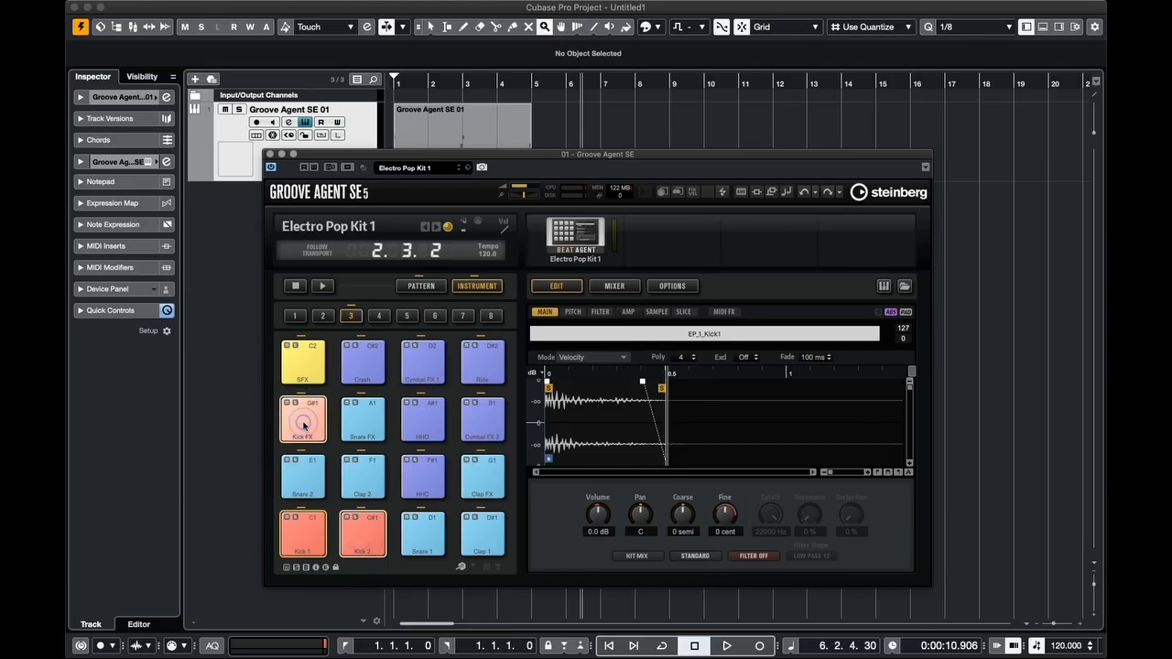
pyautogui.rightClick(304, 424)
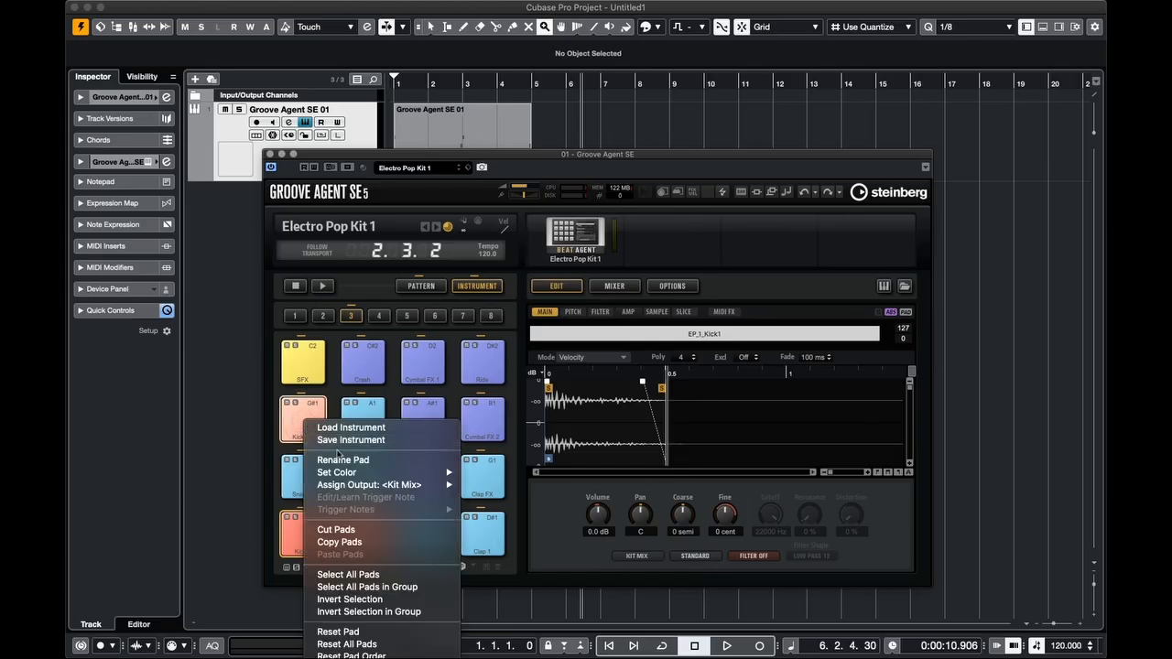
pyautogui.moveTo(349, 486)
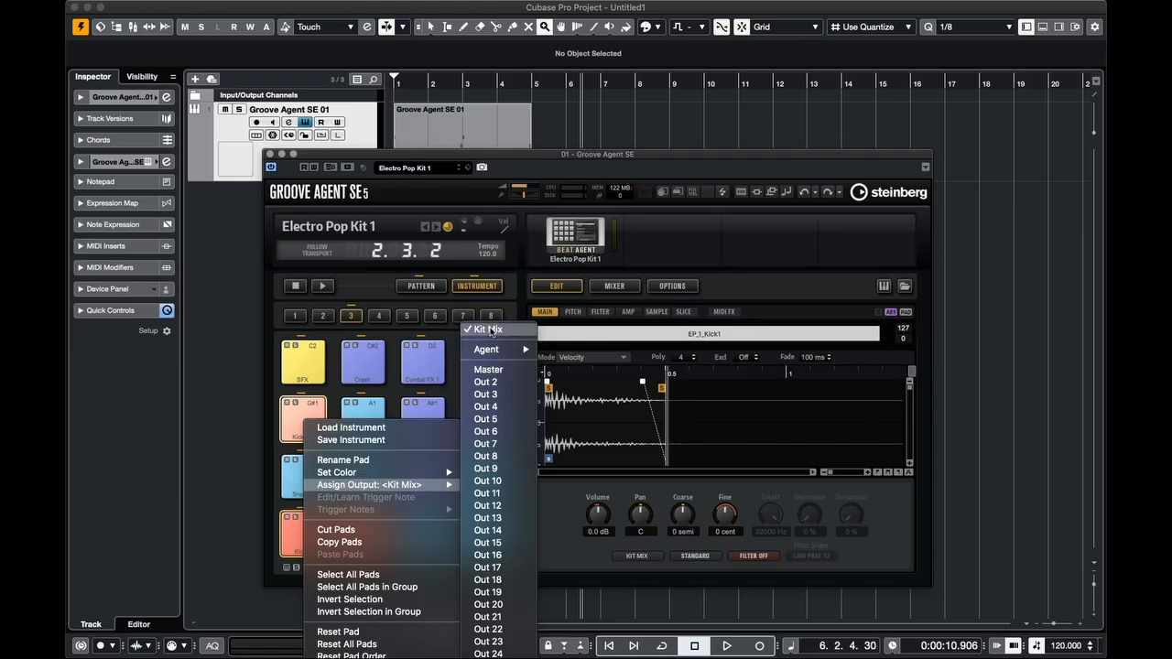
pyautogui.click(488, 370)
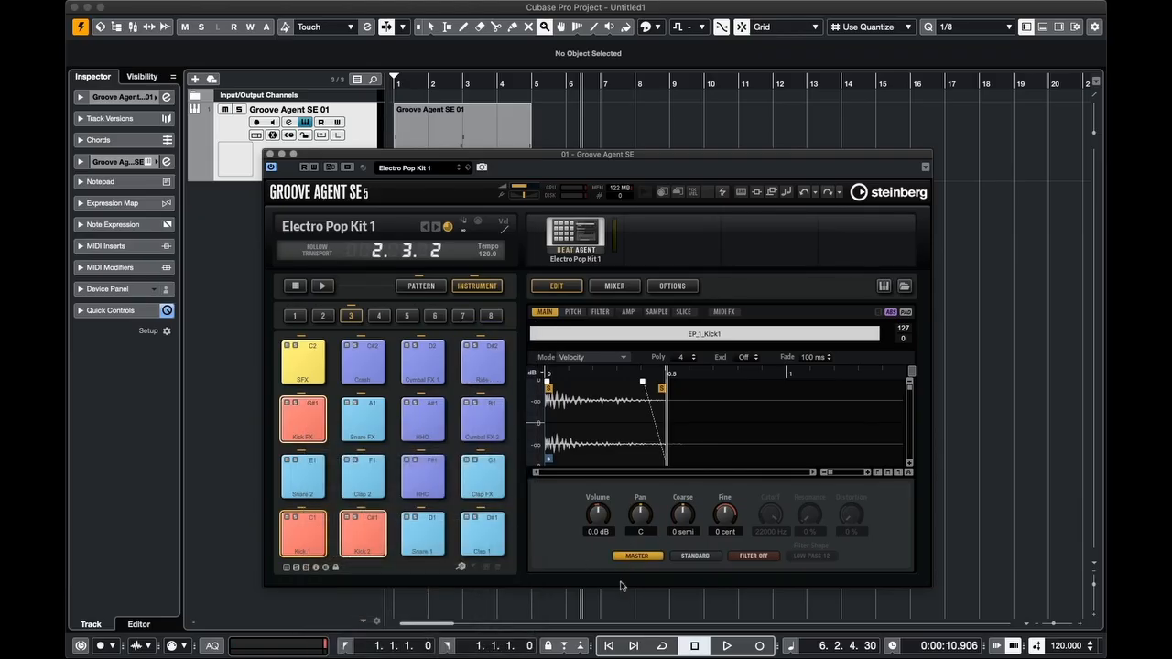
pyautogui.click(637, 556)
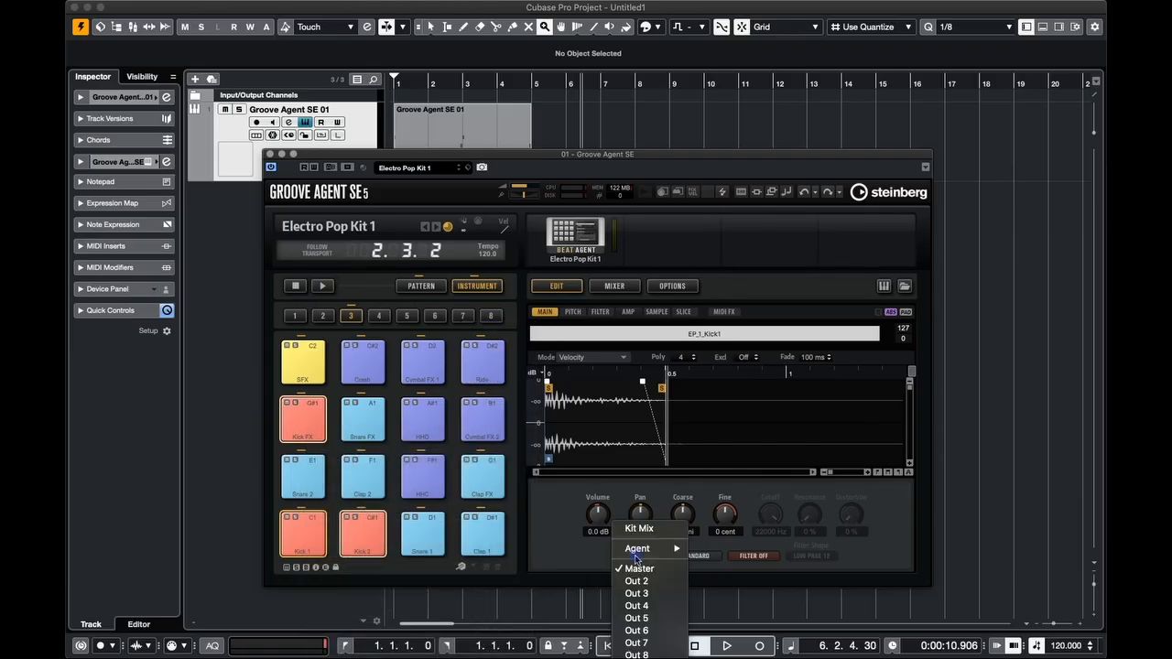
pyautogui.click(571, 547)
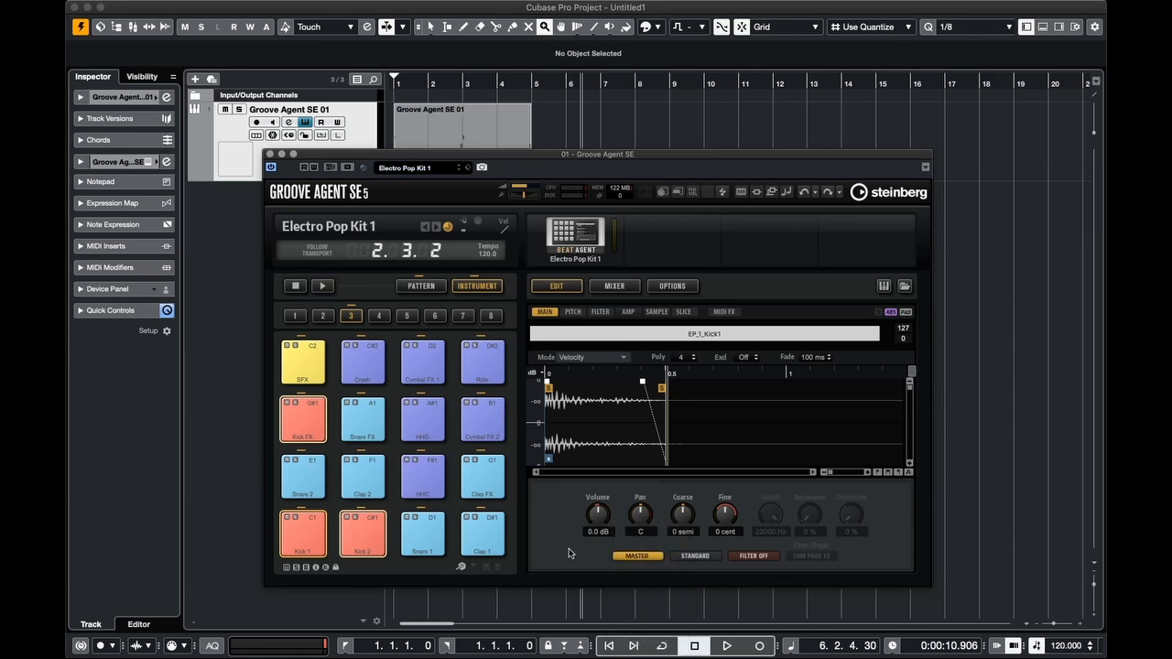
# Assign all blue snare and clap pads, including Snare FX and Clap FX, to Out 2
pyautogui.click(296, 488)
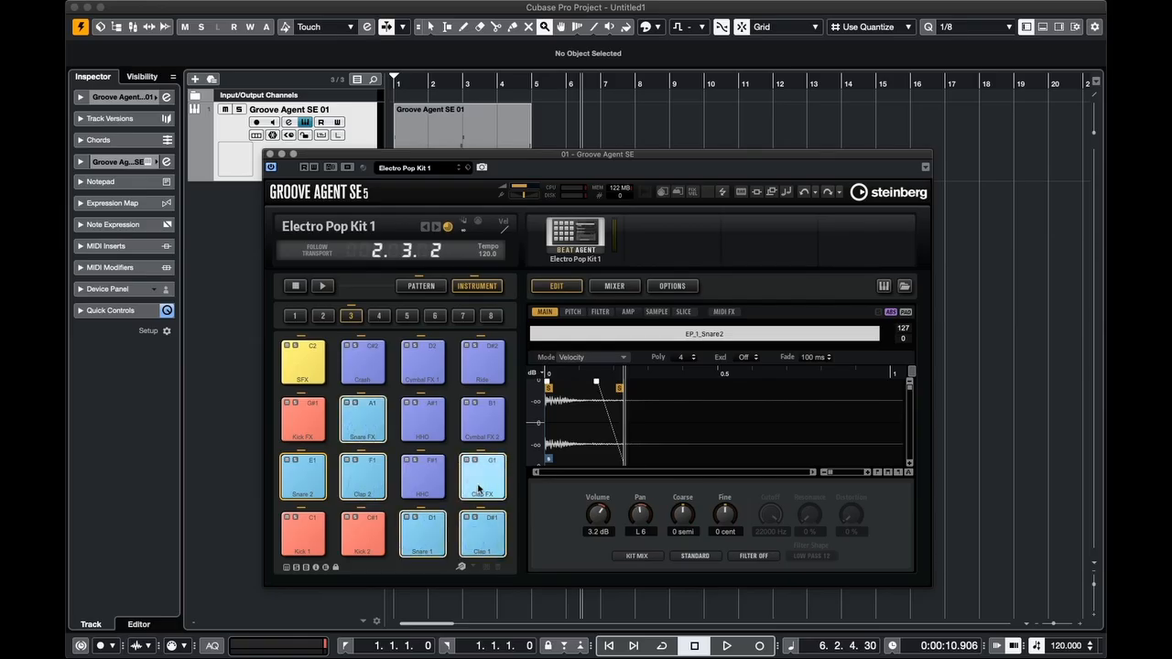
pyautogui.rightClick(424, 530)
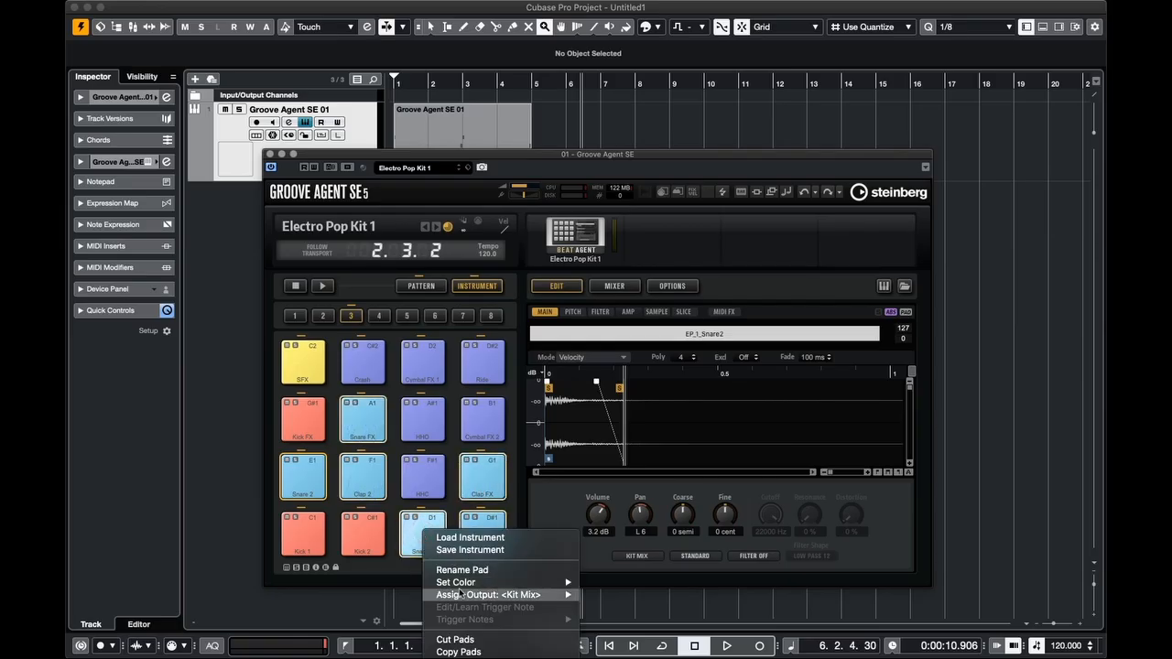
pyautogui.moveTo(463, 595)
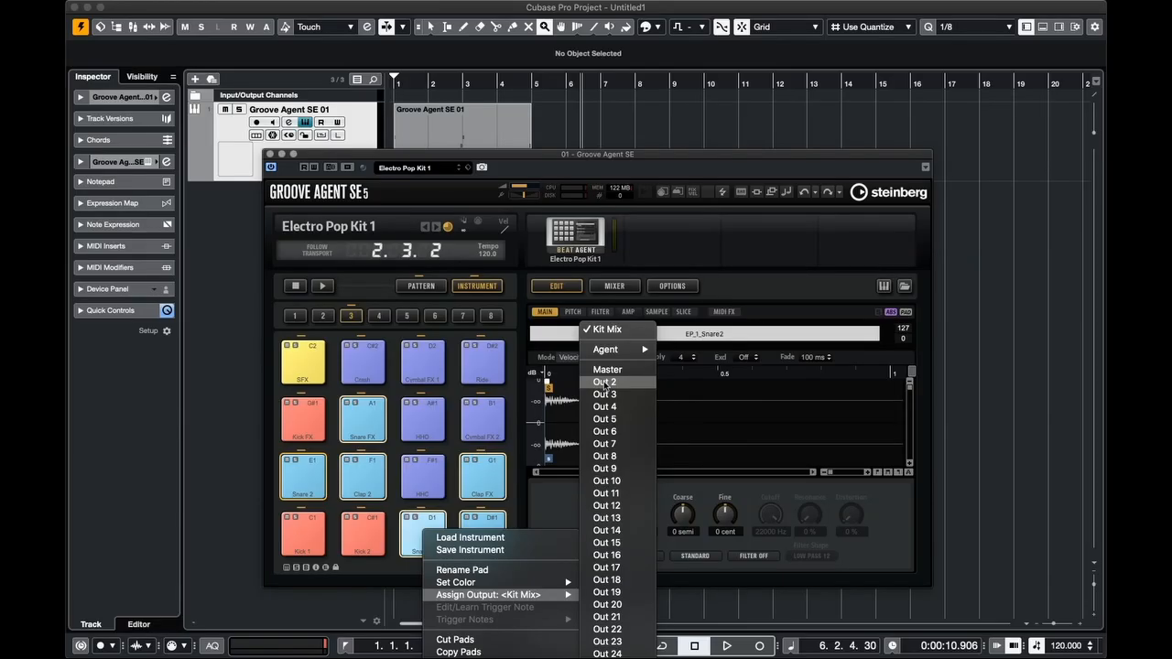
pyautogui.click(604, 382)
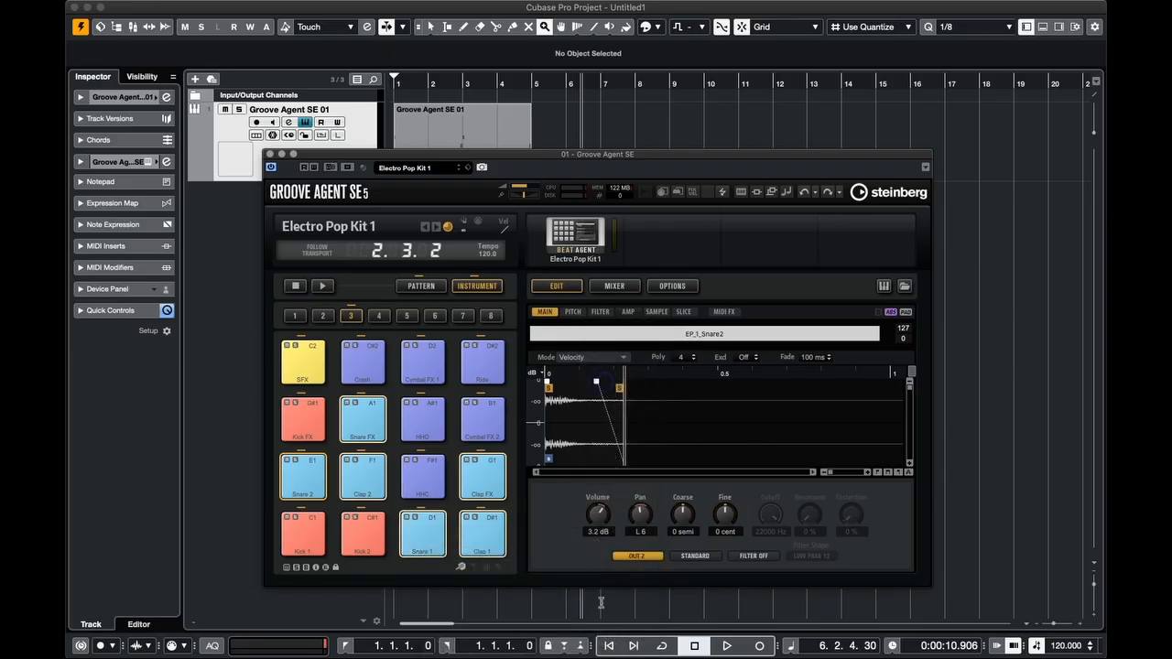
# Assign all purple hi-hat, ride, crash and cymbal FX pads to Out 3 and check the assignment
pyautogui.click(423, 485)
pyautogui.click(424, 424)
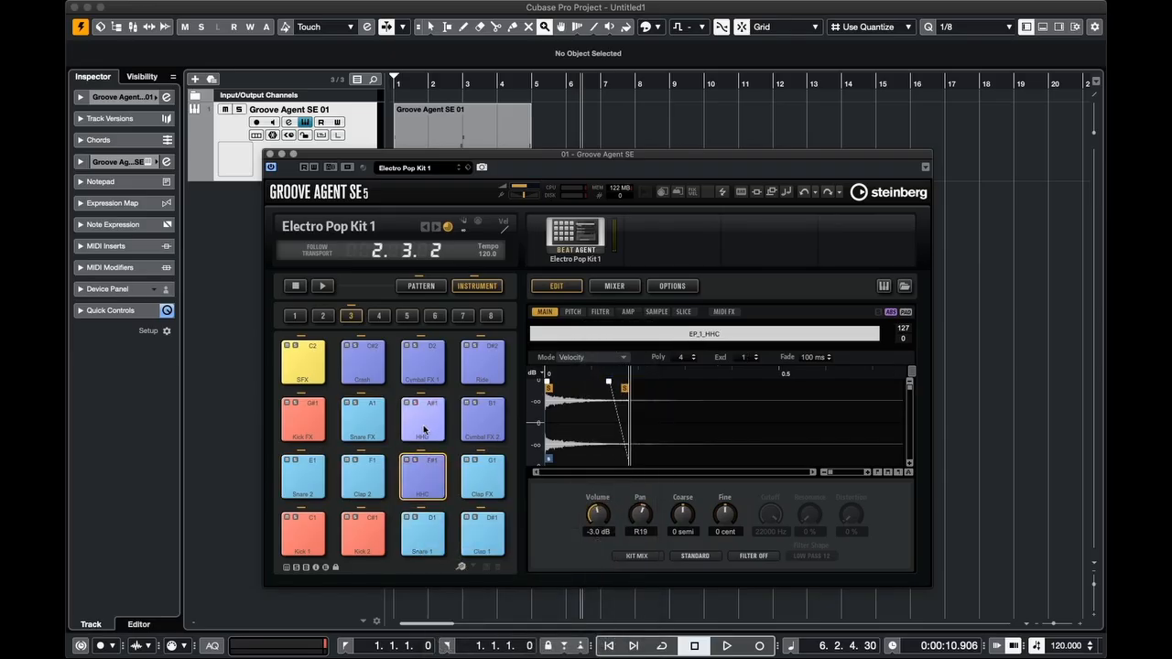
pyautogui.click(491, 427)
pyautogui.click(486, 370)
pyautogui.click(422, 364)
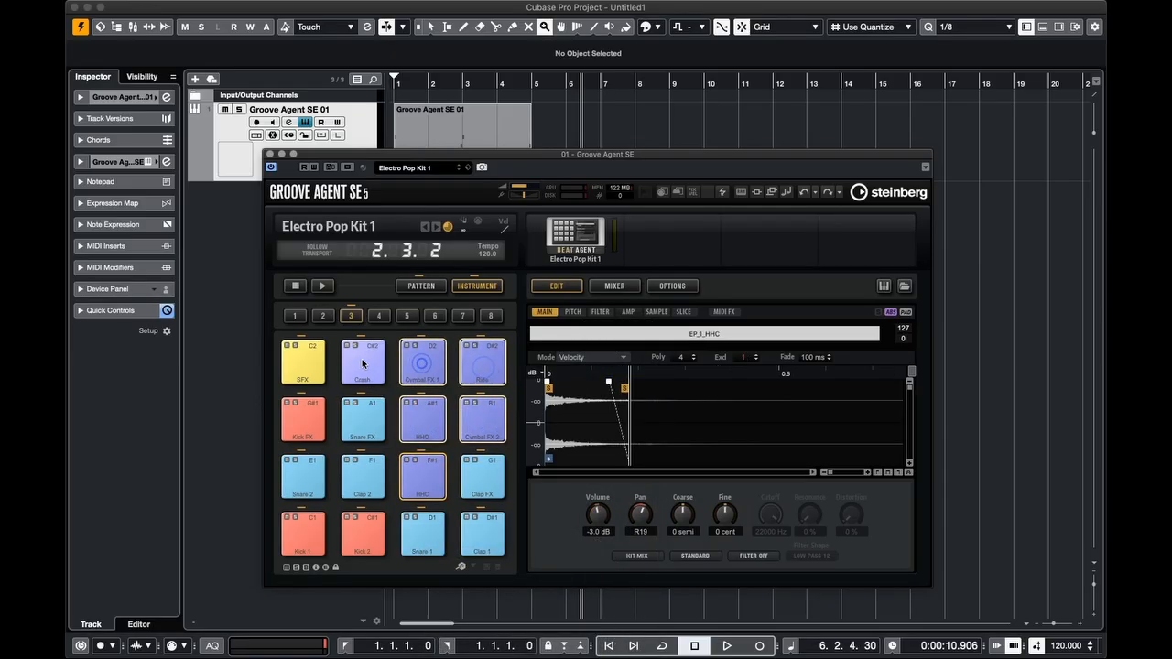
pyautogui.click(362, 360)
pyautogui.rightClick(420, 364)
pyautogui.moveTo(450, 418)
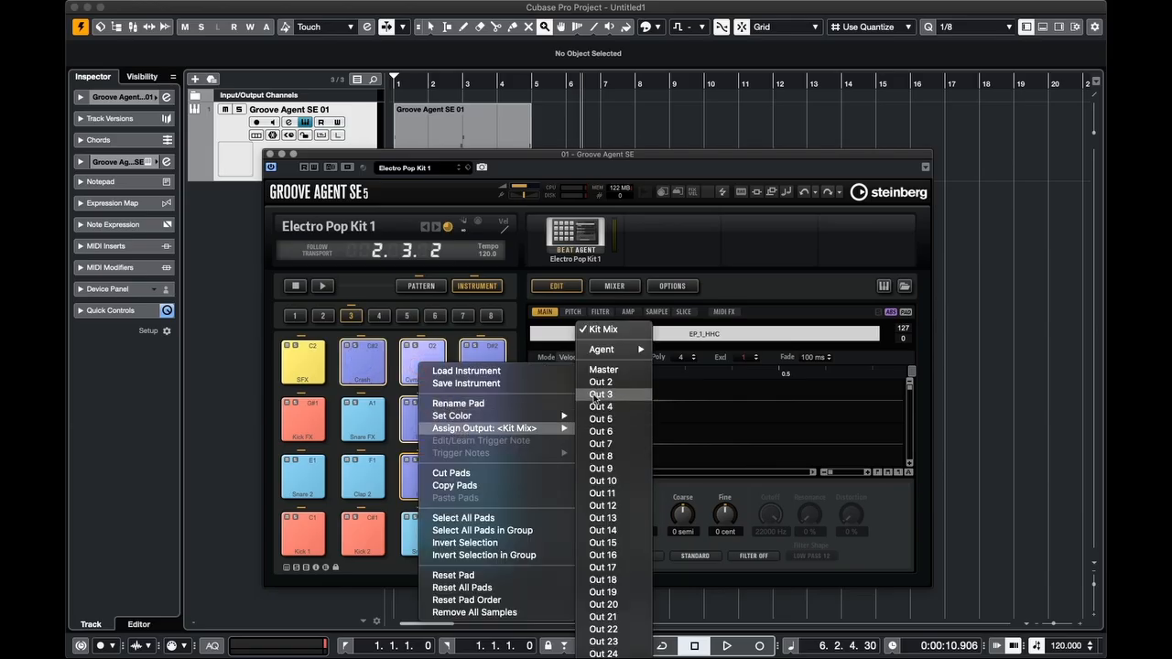
pyautogui.click(594, 394)
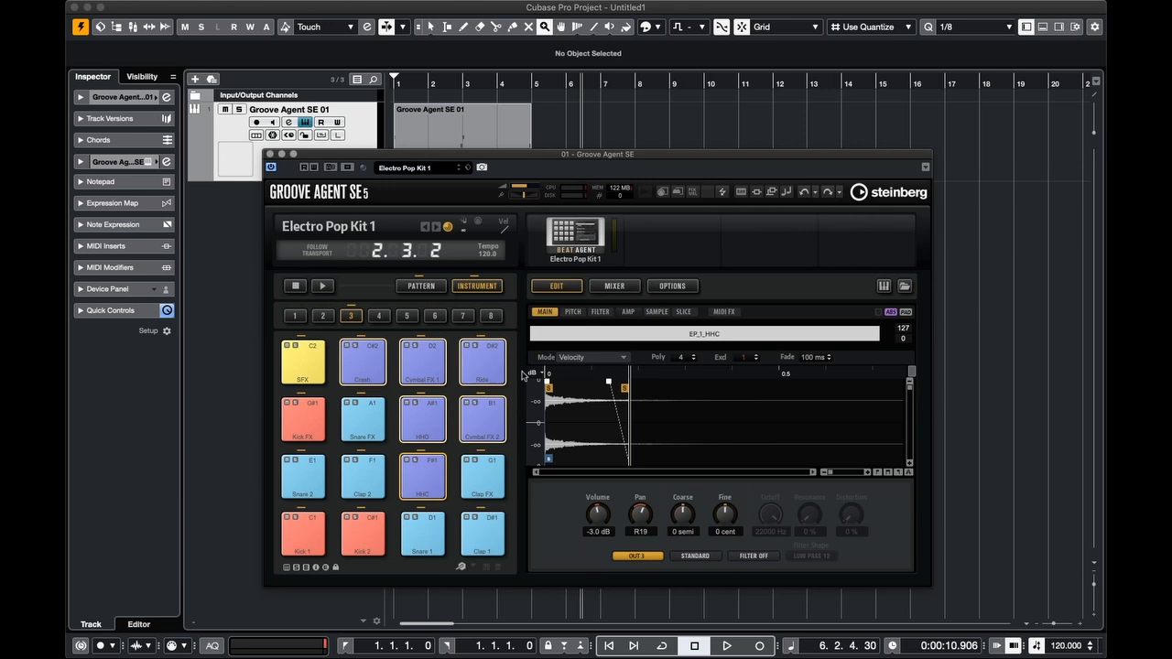
pyautogui.click(634, 556)
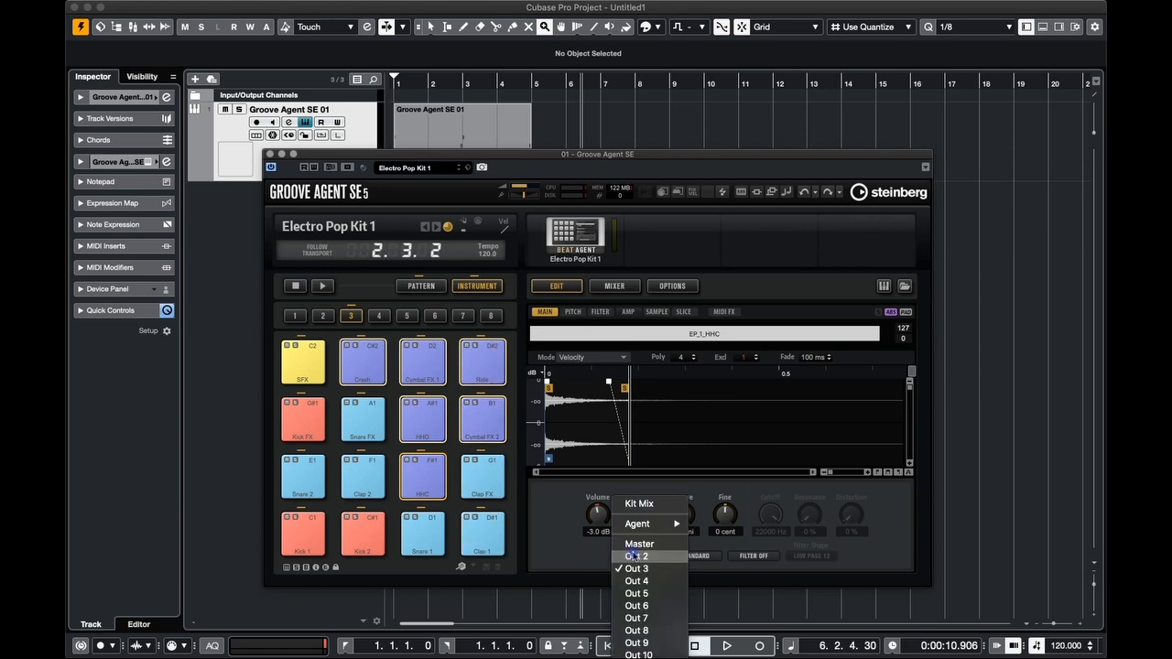
pyautogui.click(566, 571)
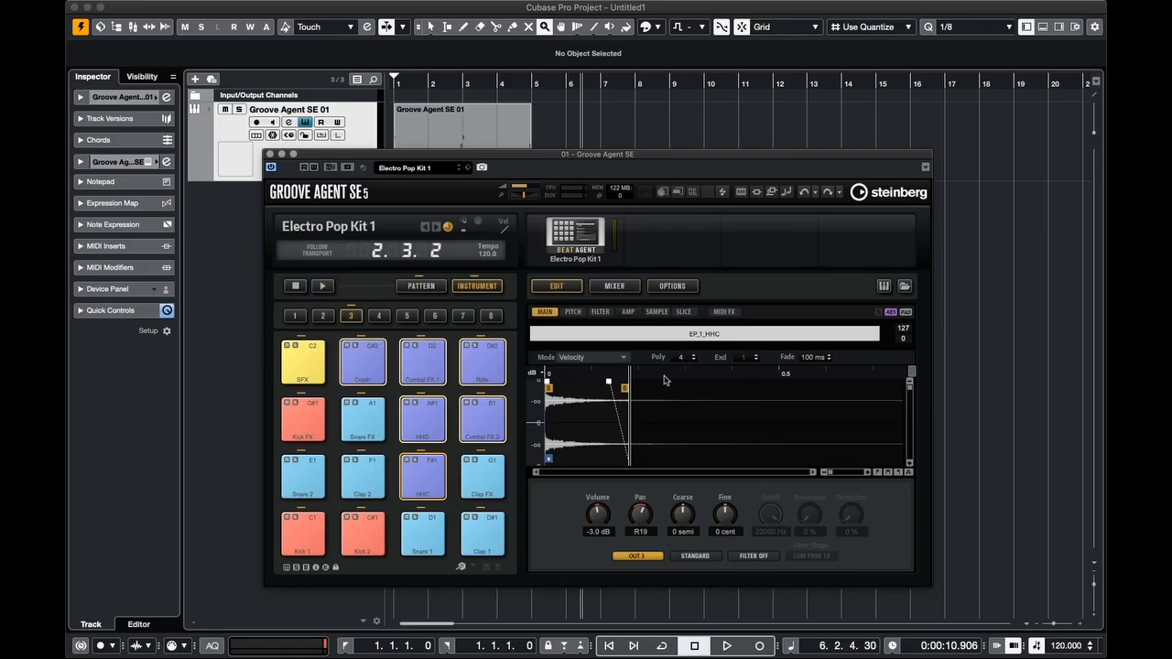
# Examine the mixer's agent, kit and master pages, ending on the kit mixer
pyautogui.click(619, 289)
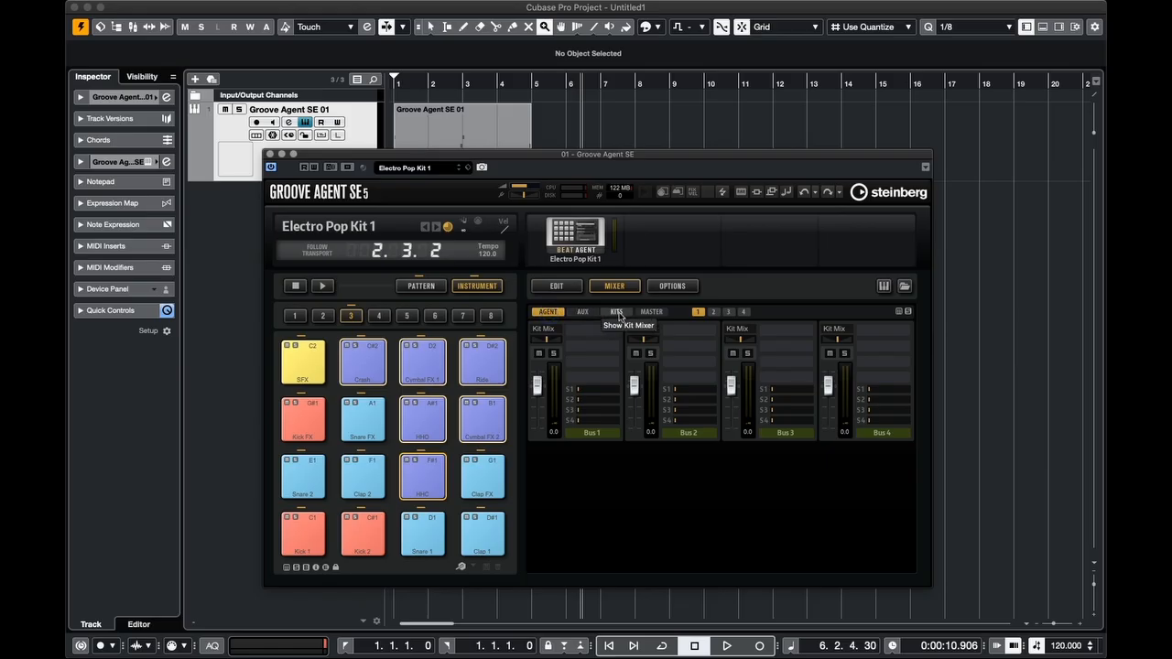
pyautogui.click(616, 311)
pyautogui.click(652, 311)
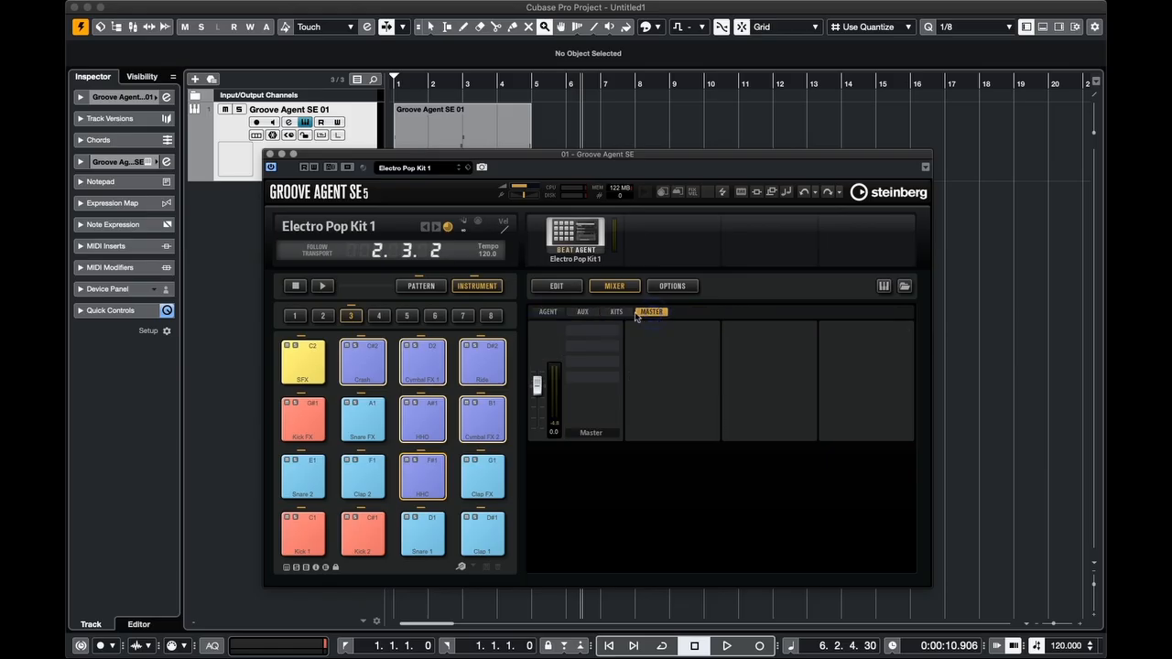
pyautogui.click(617, 311)
pyautogui.click(547, 311)
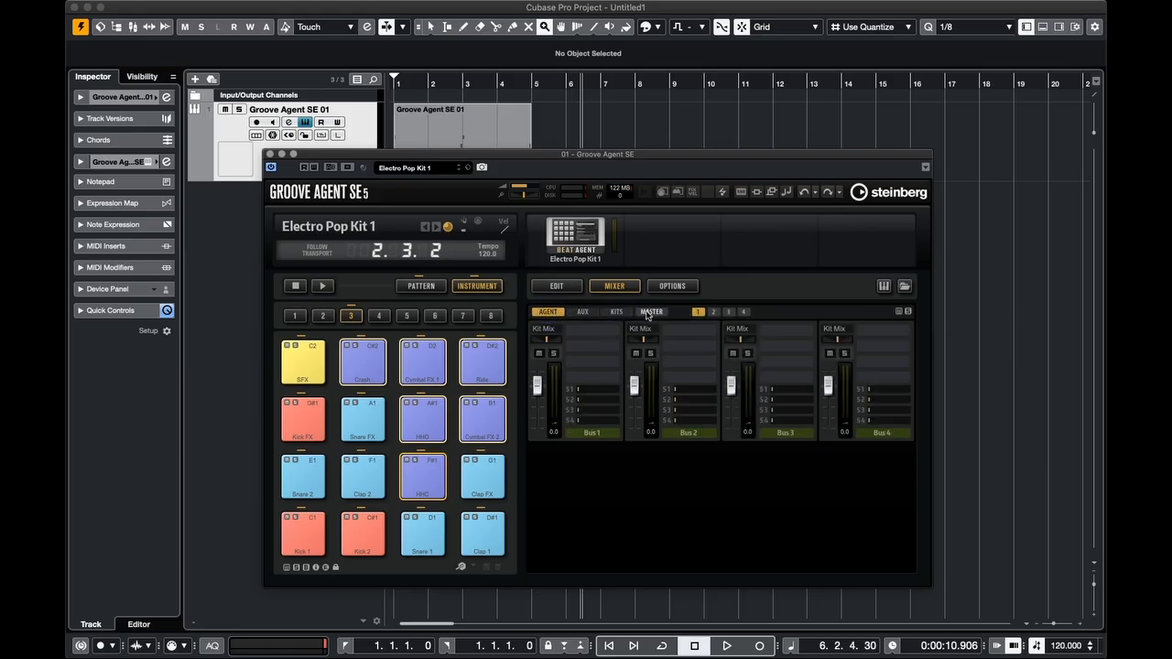
pyautogui.click(652, 311)
pyautogui.click(615, 312)
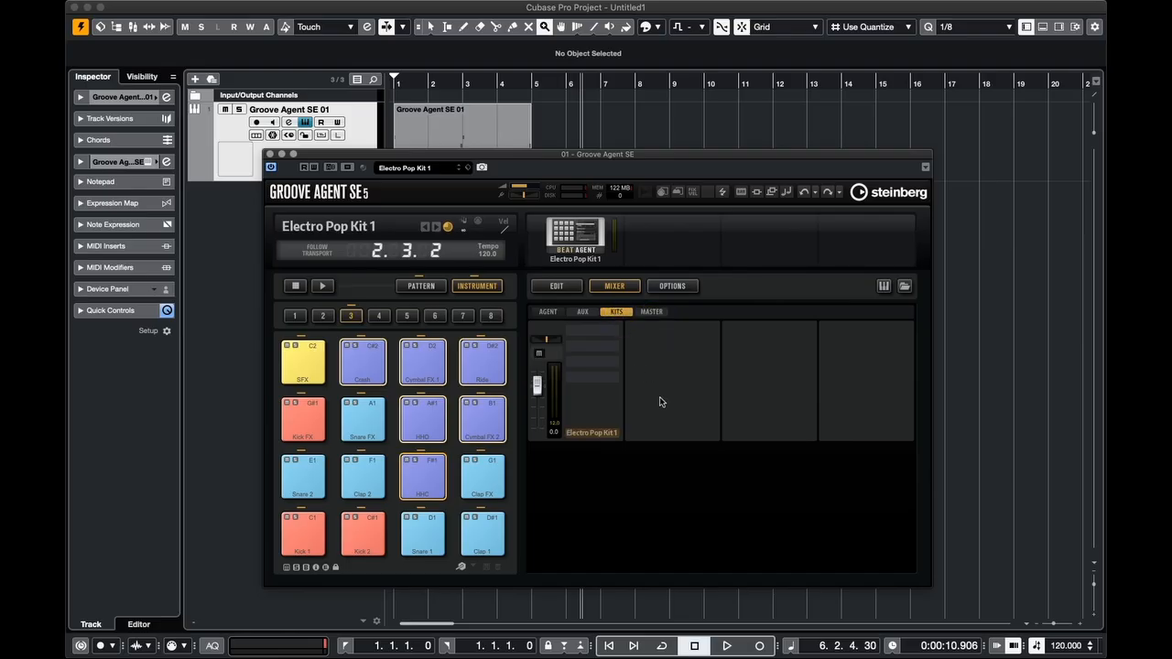
# Check the mixer's master and agent pages, and close the Groove Agent SE instrument window
pyautogui.click(653, 313)
pyautogui.click(547, 312)
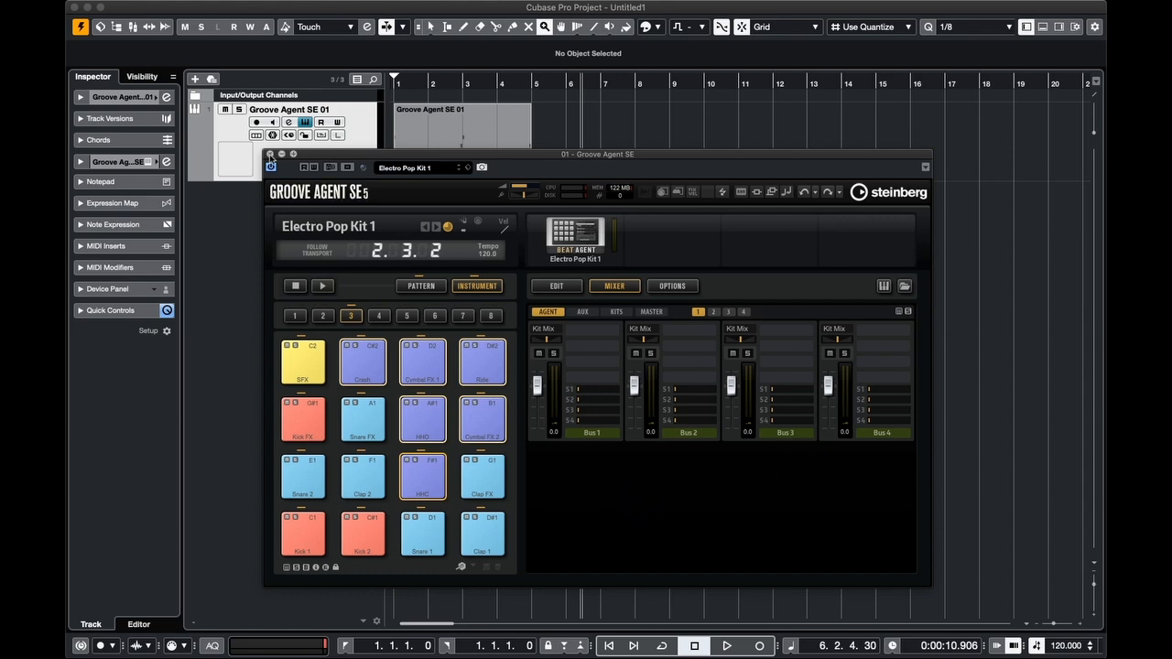
pyautogui.click(270, 154)
pyautogui.click(542, 242)
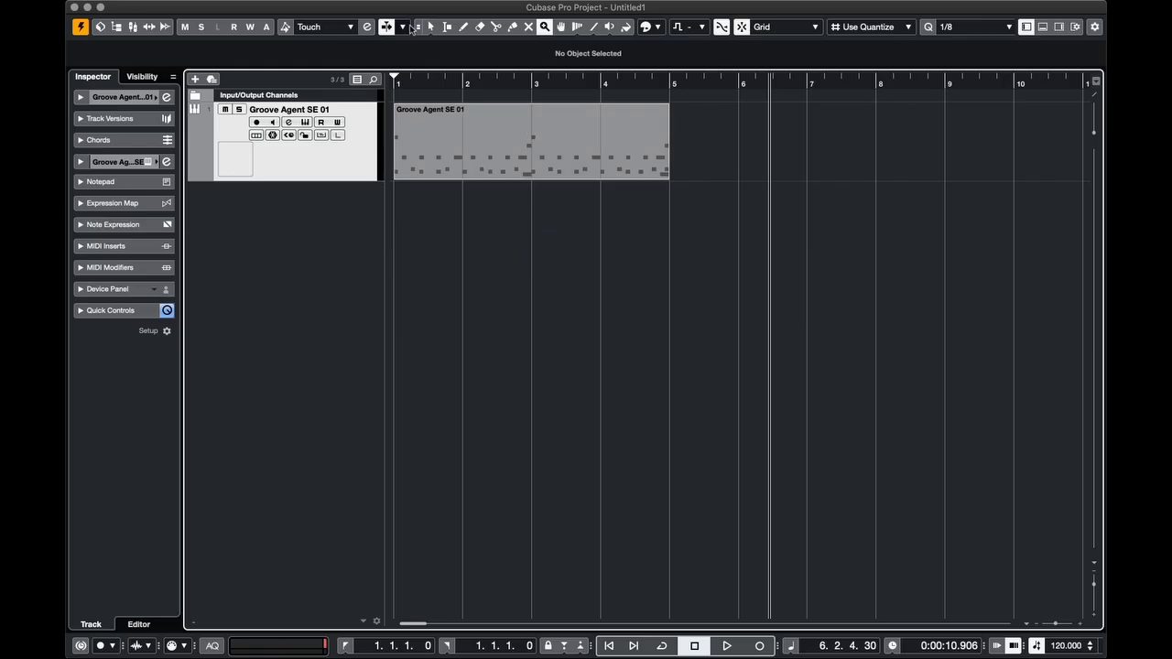
# Set the locators around the Groove Agent SE 01 part, from bar 1 to bar 5, and turn on cycle playback
pyautogui.click(430, 26)
pyautogui.click(490, 130)
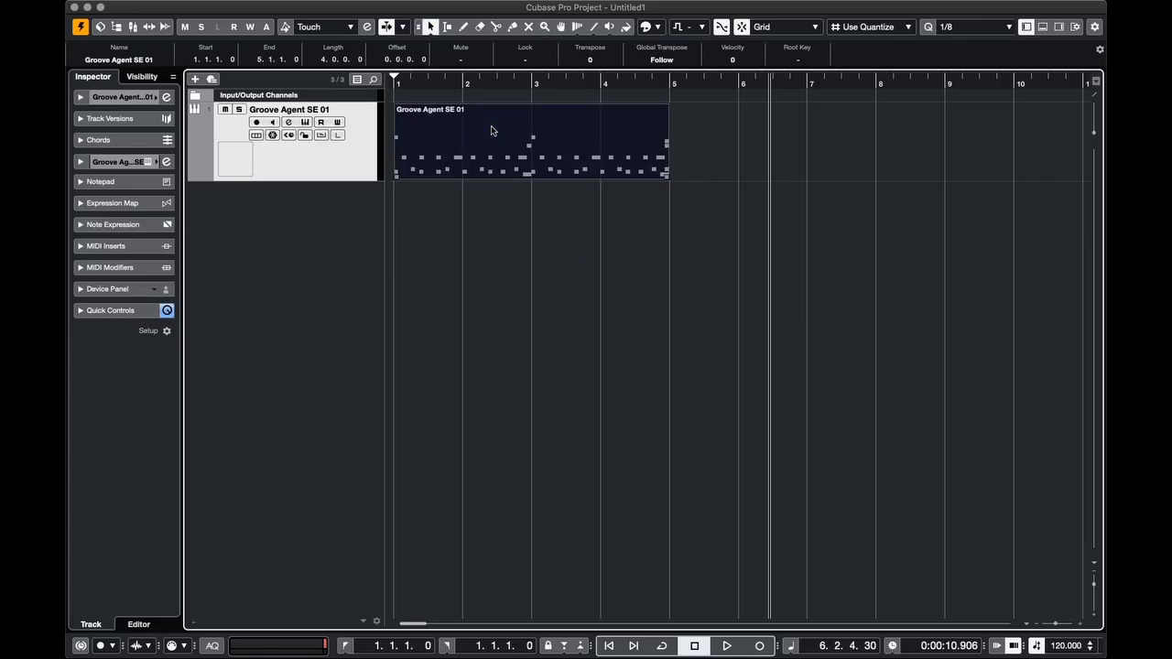
pyautogui.press('p')
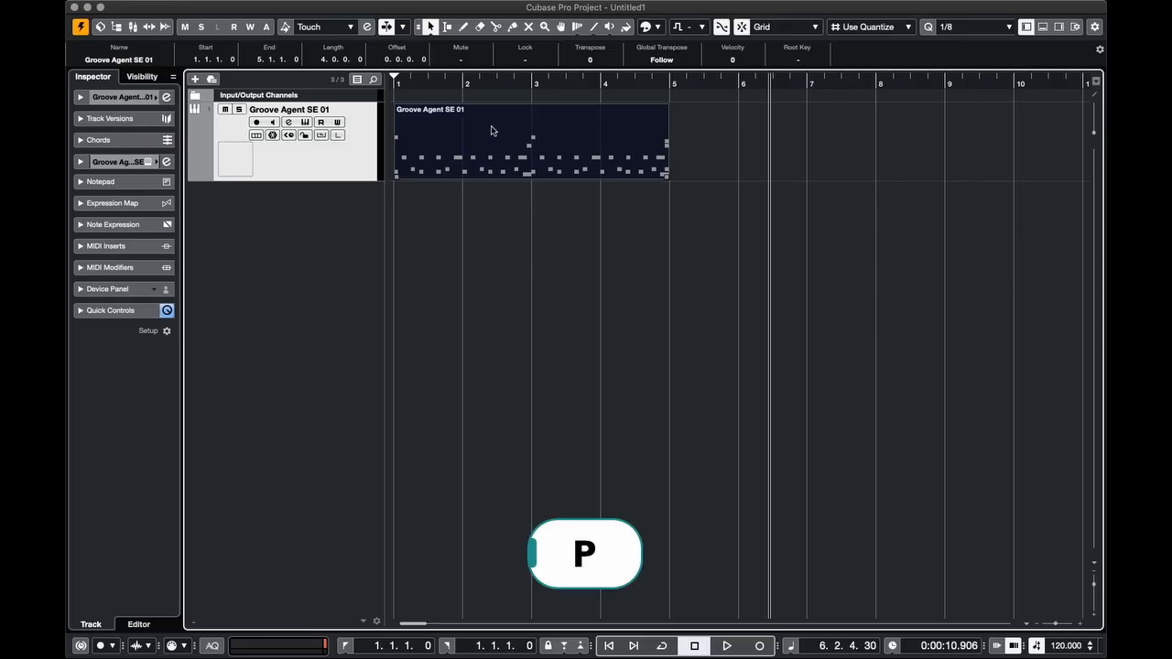
pyautogui.press('p')
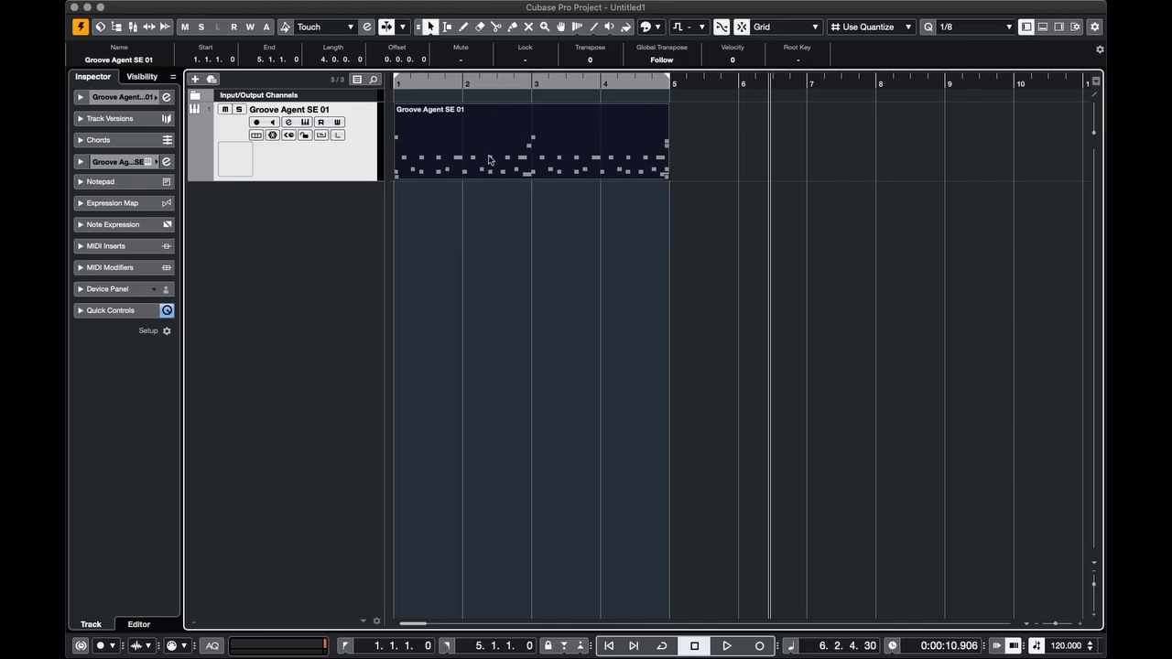
pyautogui.press('/')
pyautogui.press('/')
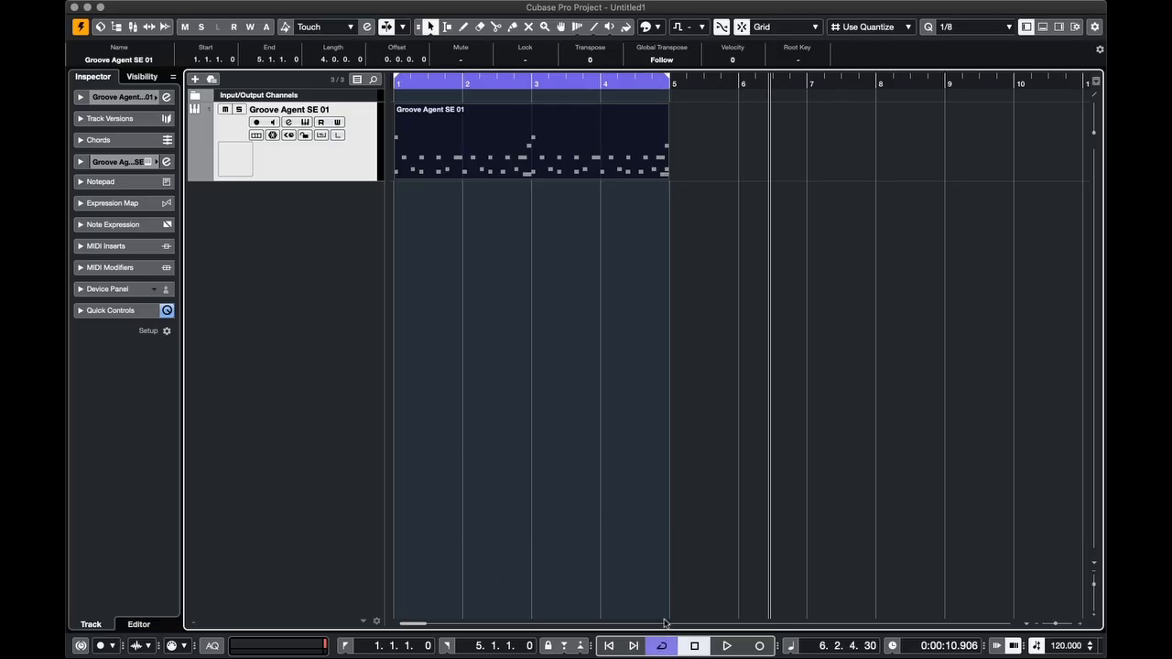
pyautogui.click(652, 649)
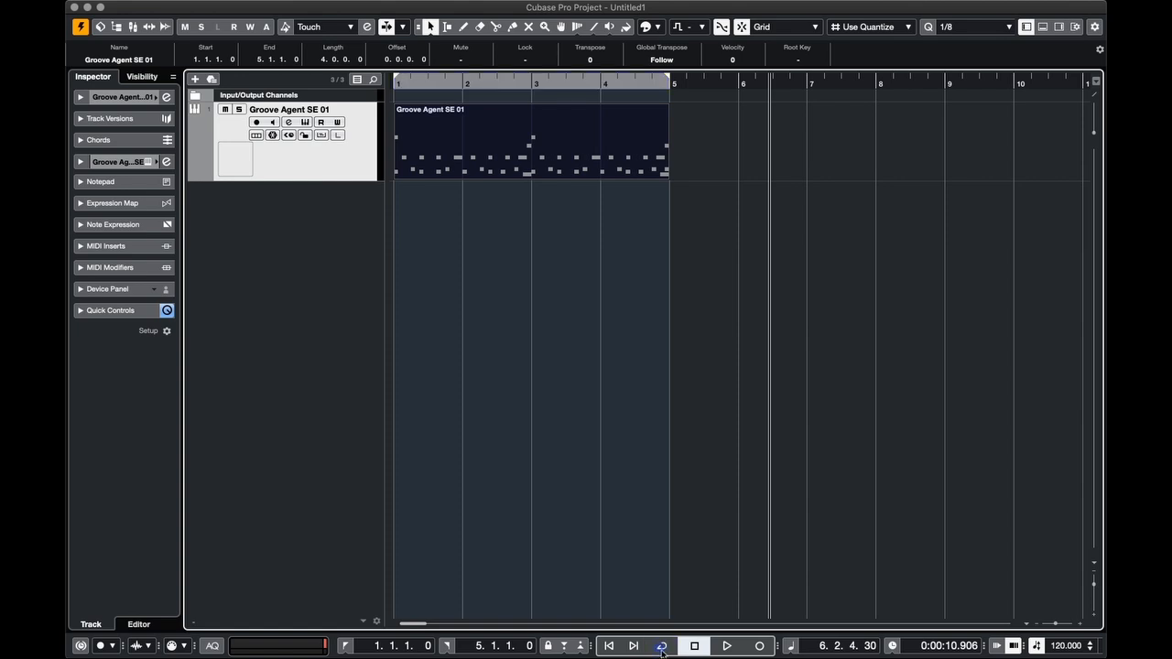
pyautogui.click(652, 649)
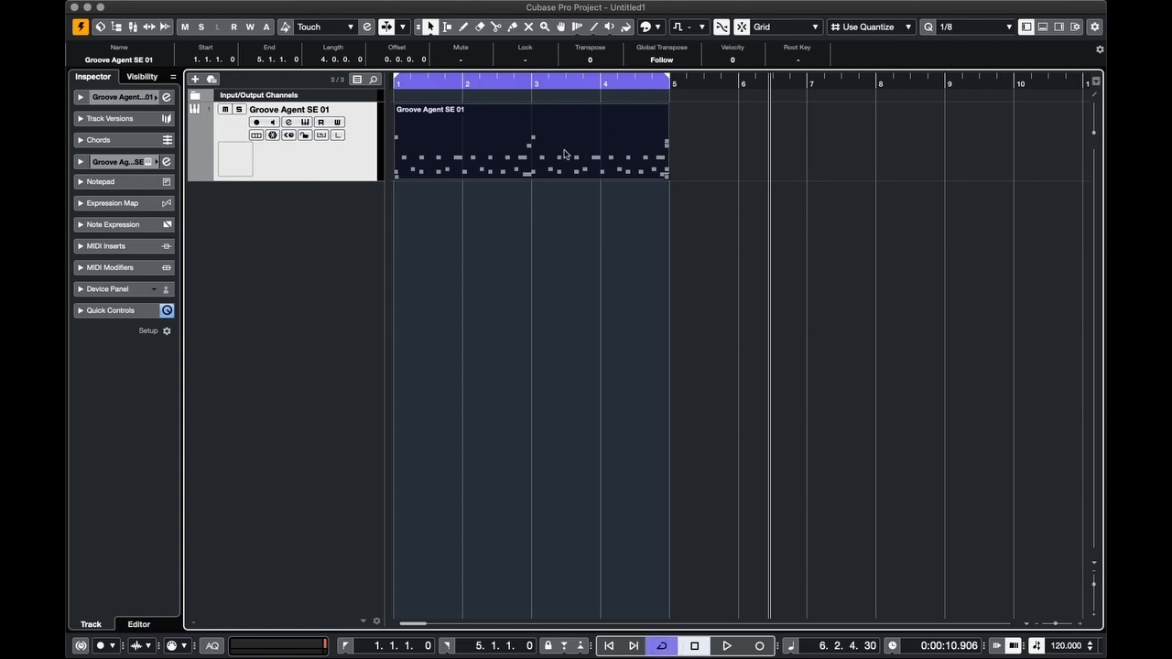
# Play the looped drum part briefly from the start of the project and stop it
pyautogui.press('Home')
pyautogui.press('space')
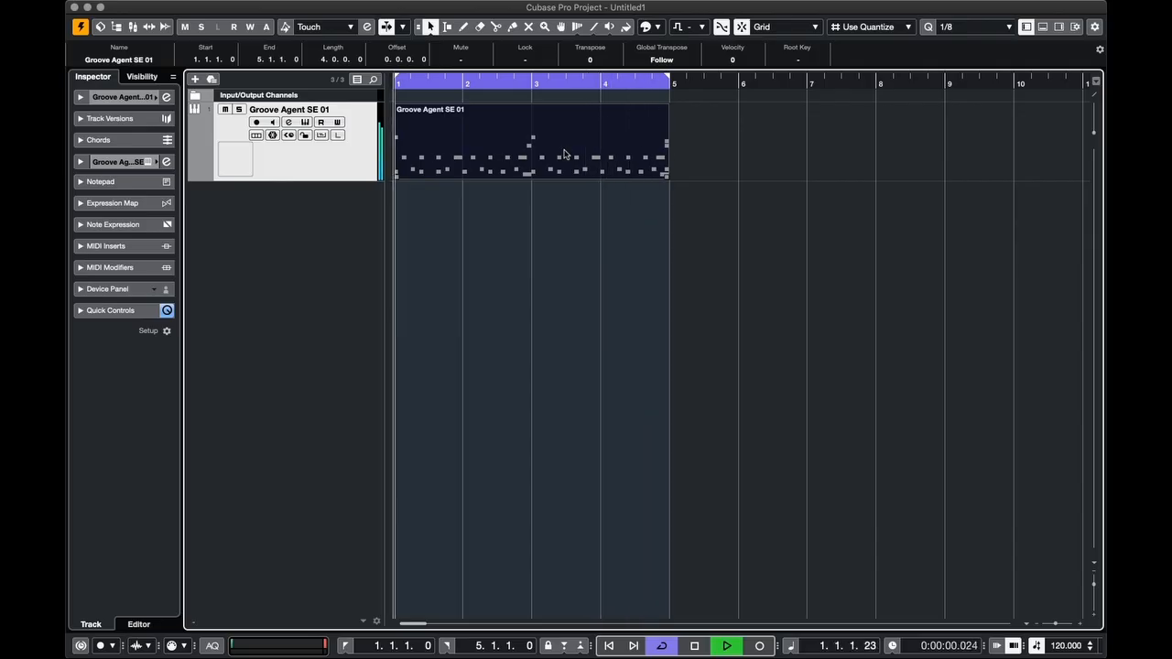
pyautogui.press('space')
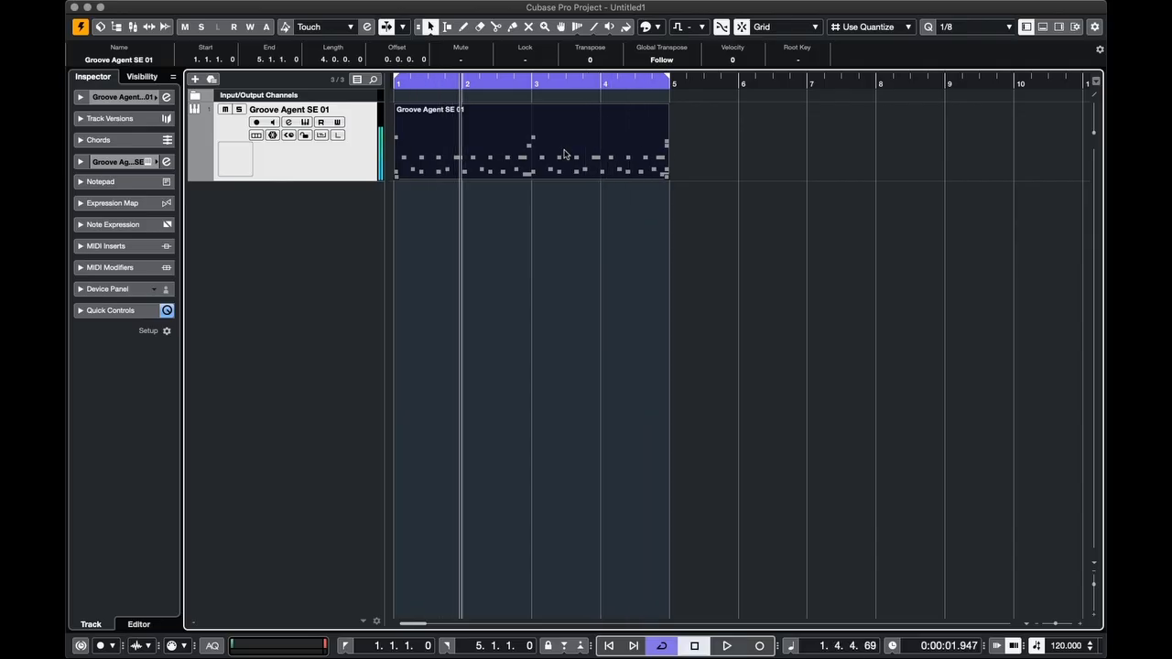
# Enlarge the drum part in the project and open it in the Key Editor to examine its notes
pyautogui.press('h')
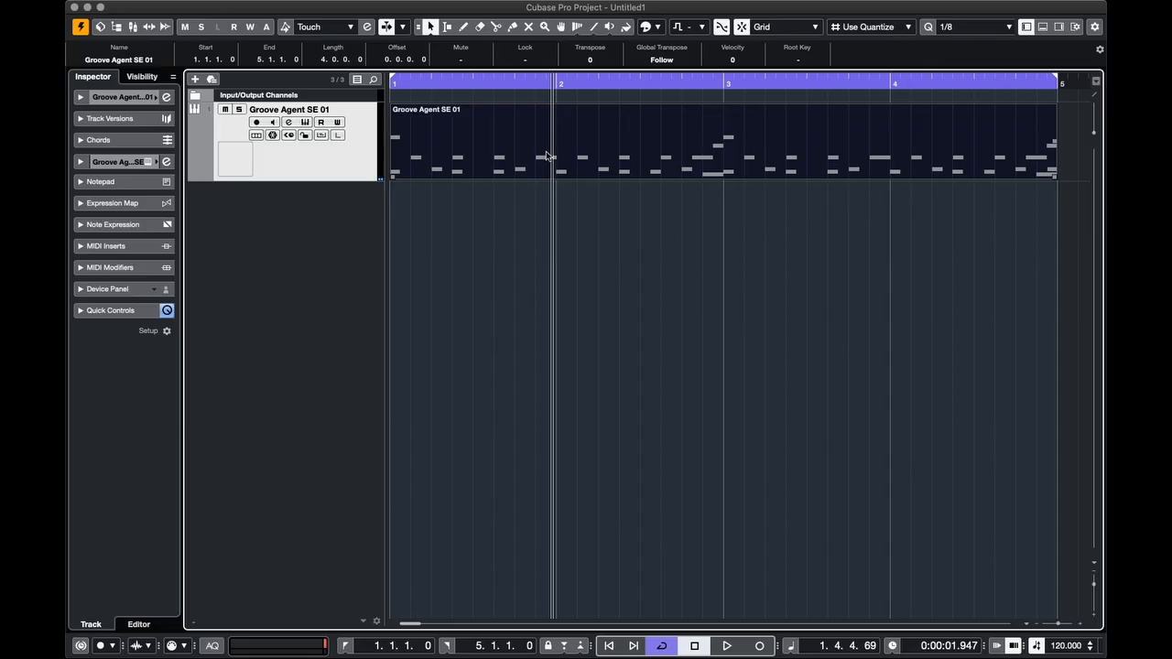
pyautogui.press('h')
pyautogui.press('g')
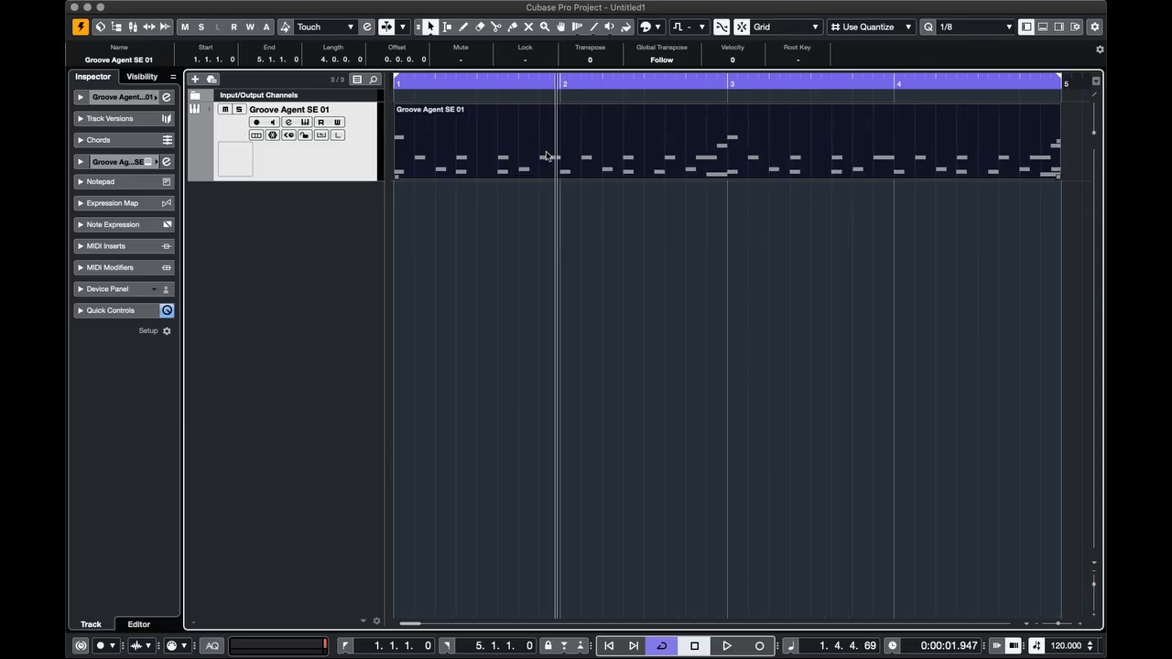
pyautogui.hotkey('shift', 'h')
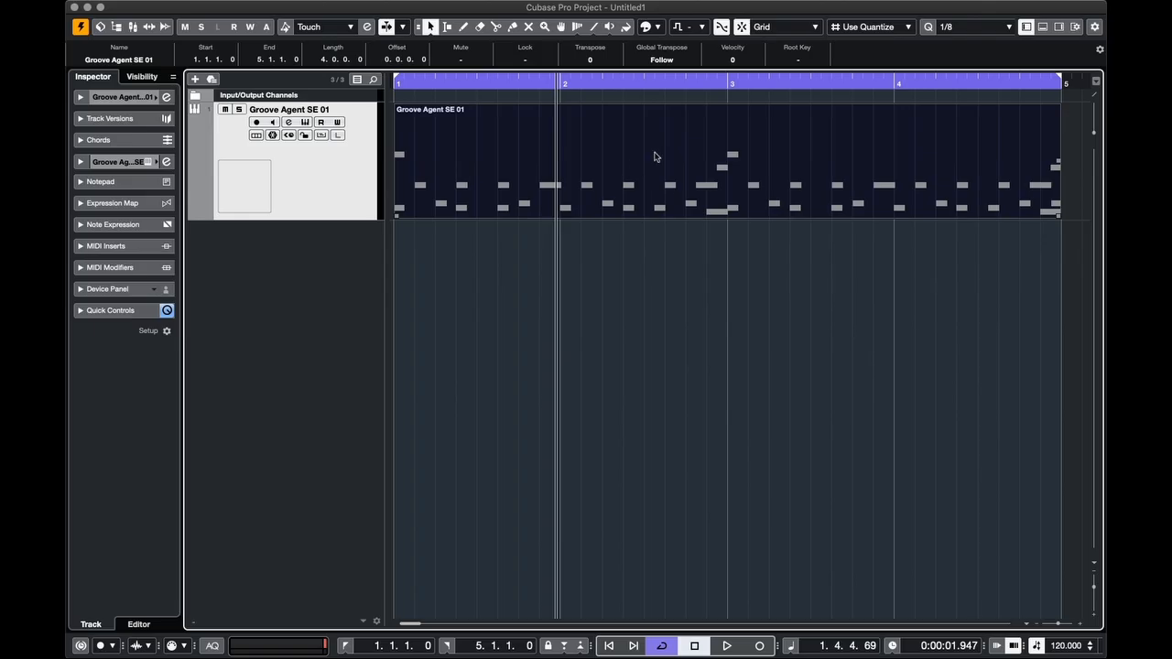
pyautogui.doubleClick(655, 156)
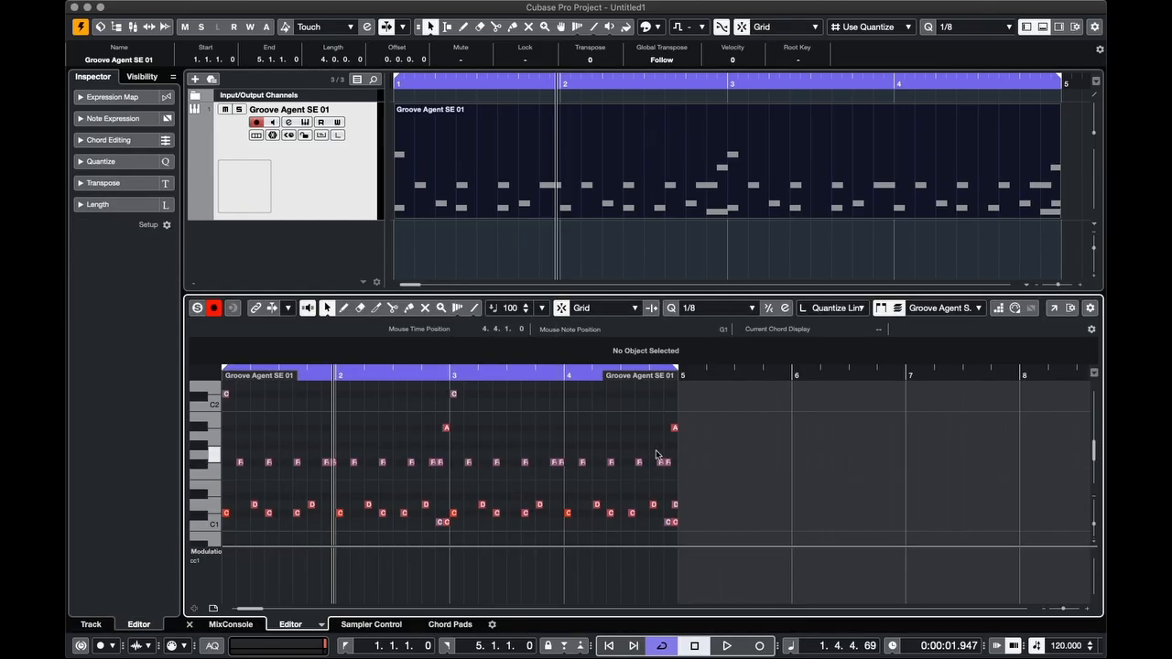
pyautogui.press('h')
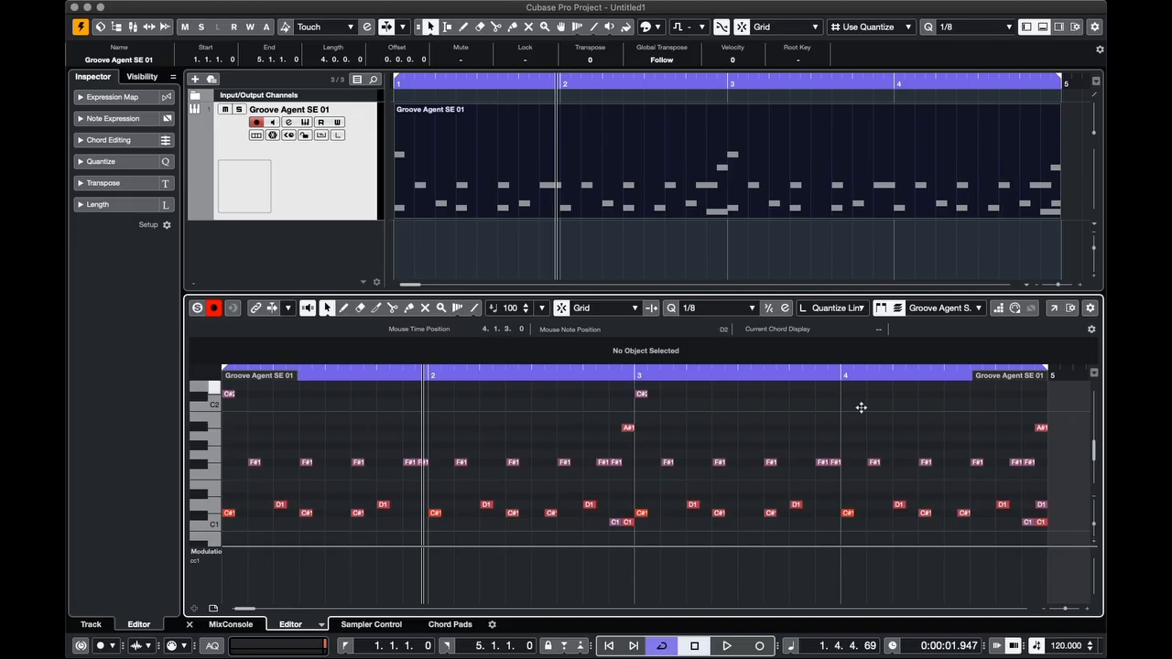
# Close the lower editor and create a drum map from the instrument for the Groove Agent SE 01 track
pyautogui.click(1042, 26)
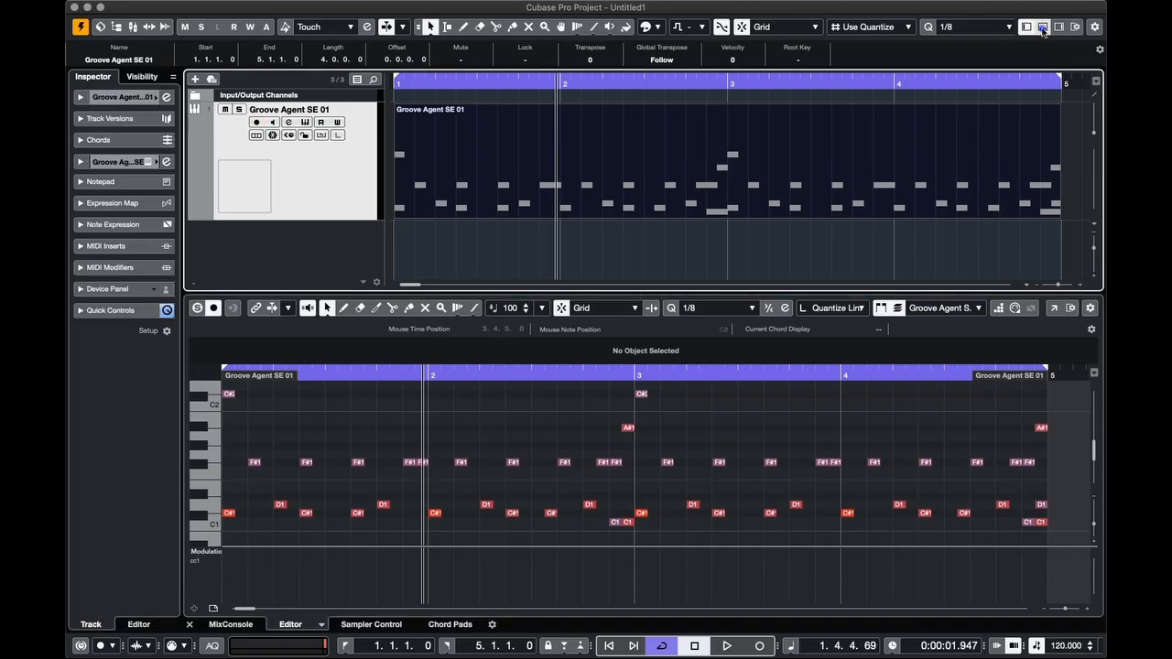
pyautogui.click(317, 179)
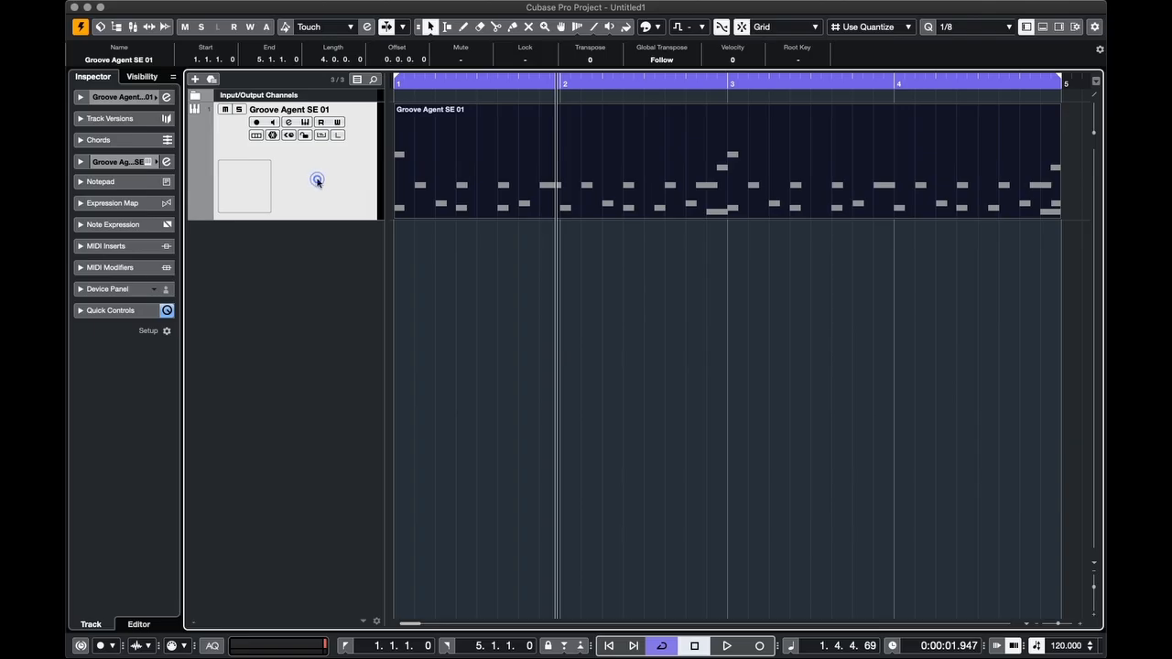
pyautogui.click(129, 100)
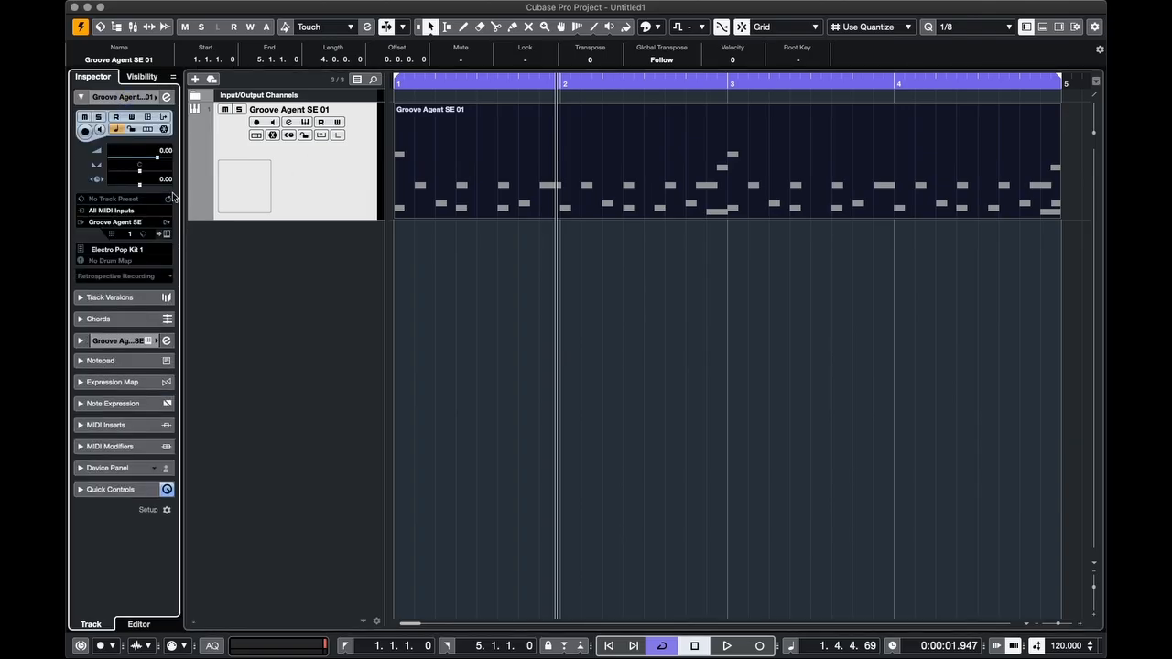
pyautogui.click(123, 262)
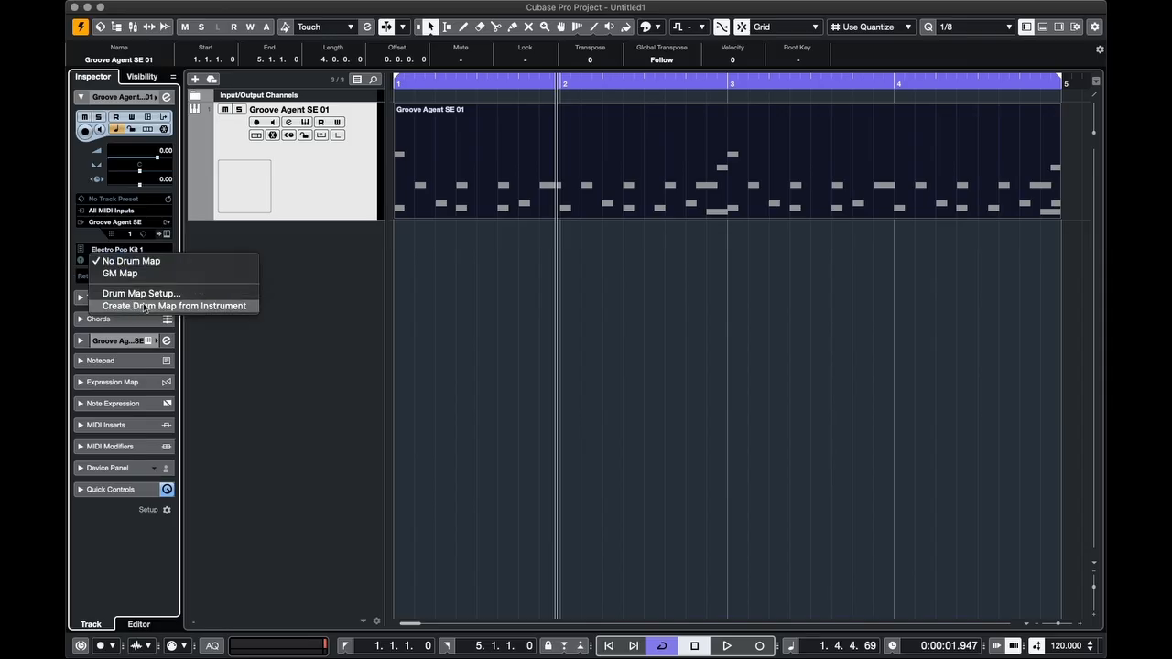
pyautogui.click(145, 307)
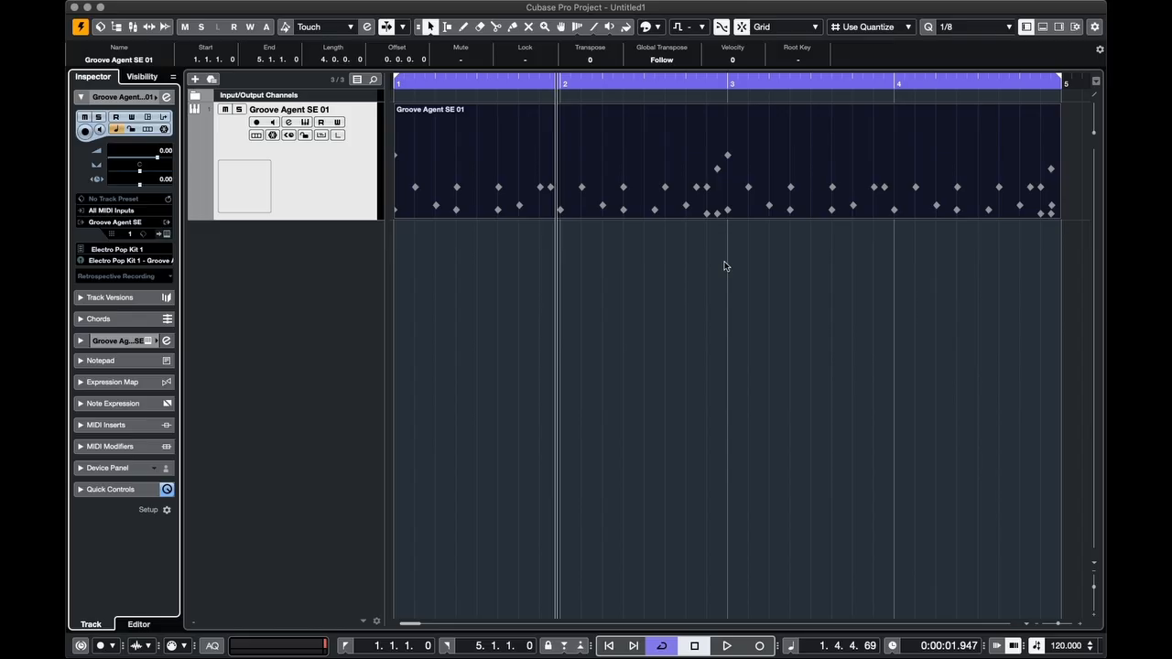
# Show the part in the Drum Editor and narrow the drum list to its pitch, instrument and snap columns
pyautogui.click(1042, 27)
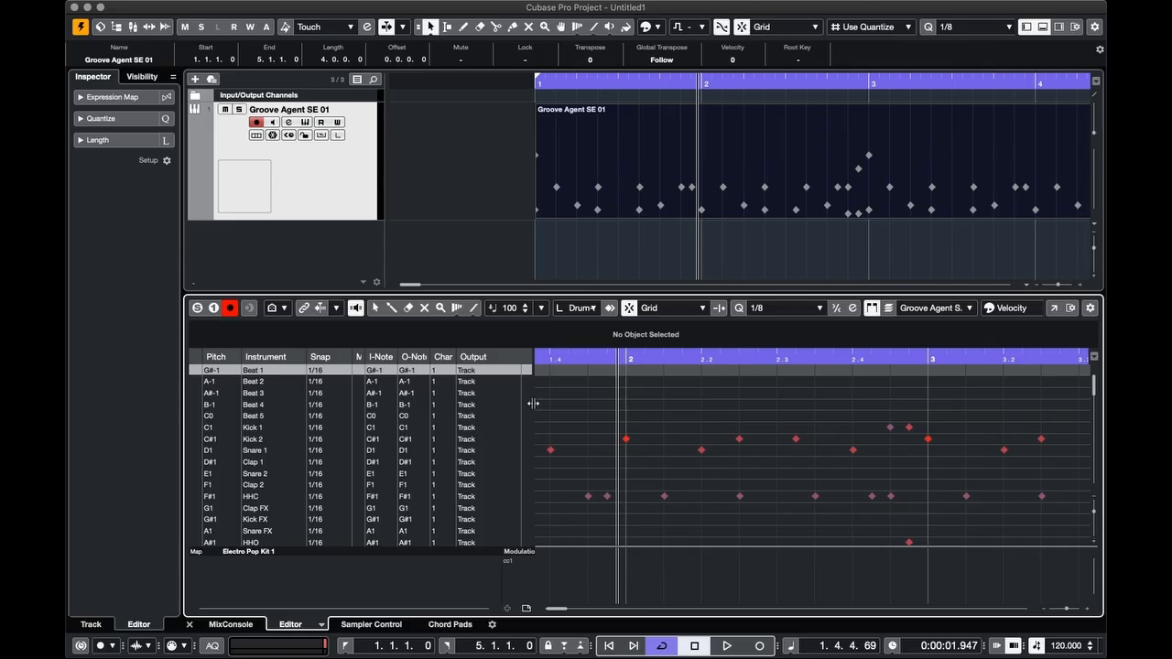
pyautogui.moveTo(533, 403); pyautogui.dragTo(340, 407)
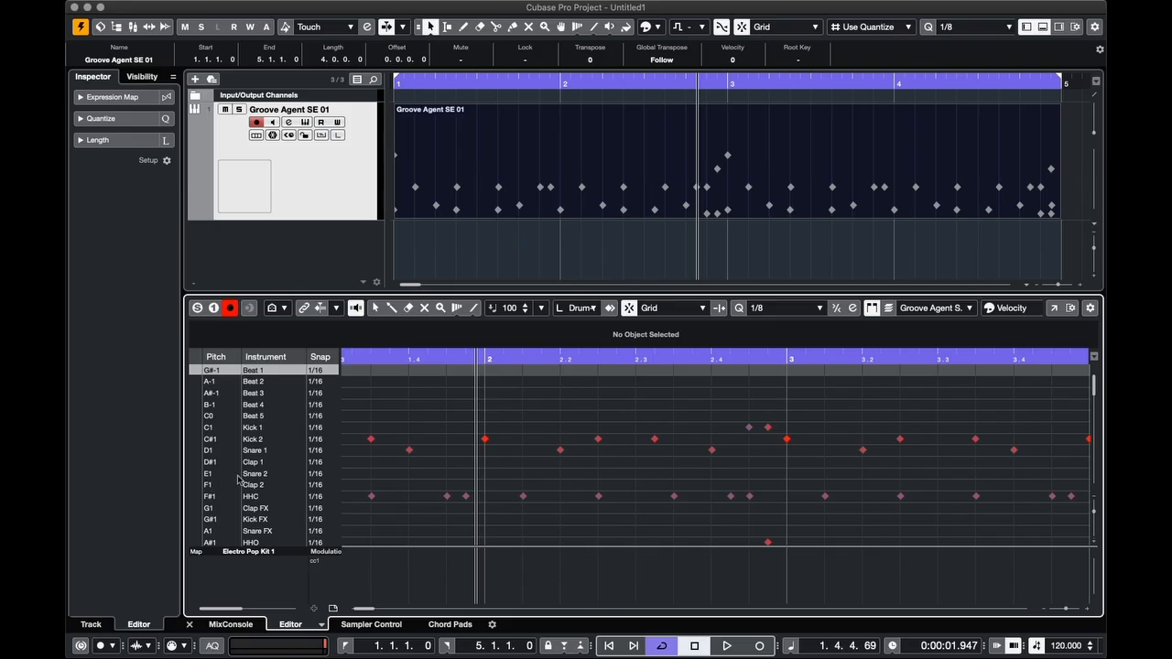
# Go through the named drum sounds in the Drum Editor's list, from Beat 2 through the kicks, snares and claps to HHC
pyautogui.click(249, 381)
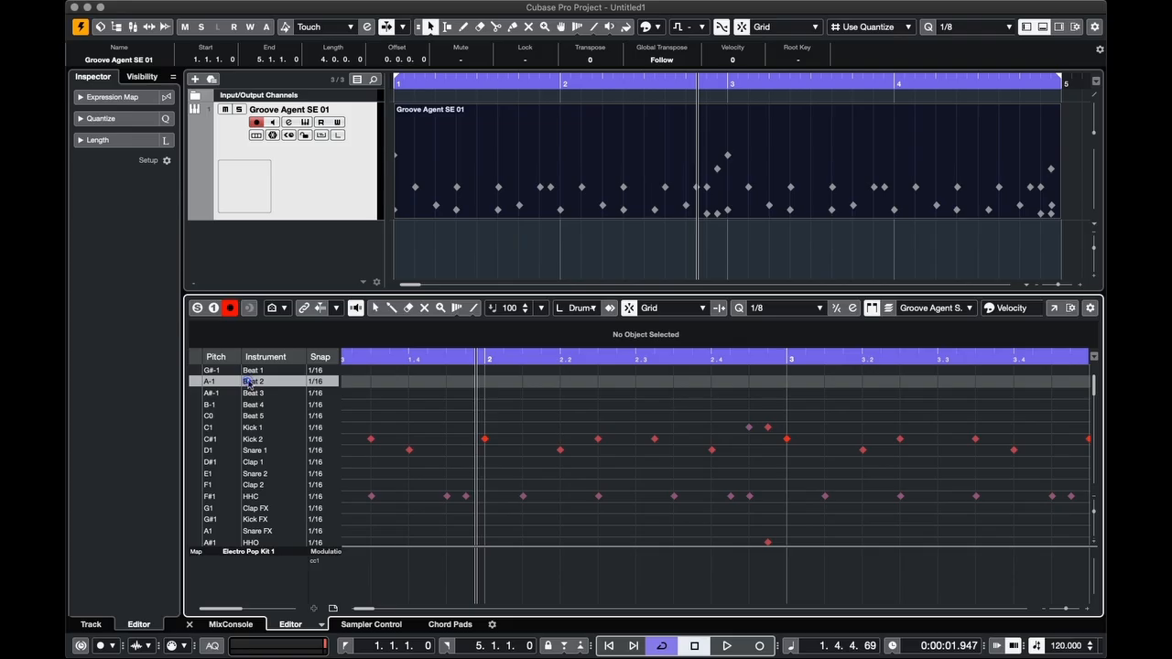
pyautogui.click(254, 393)
pyautogui.click(262, 428)
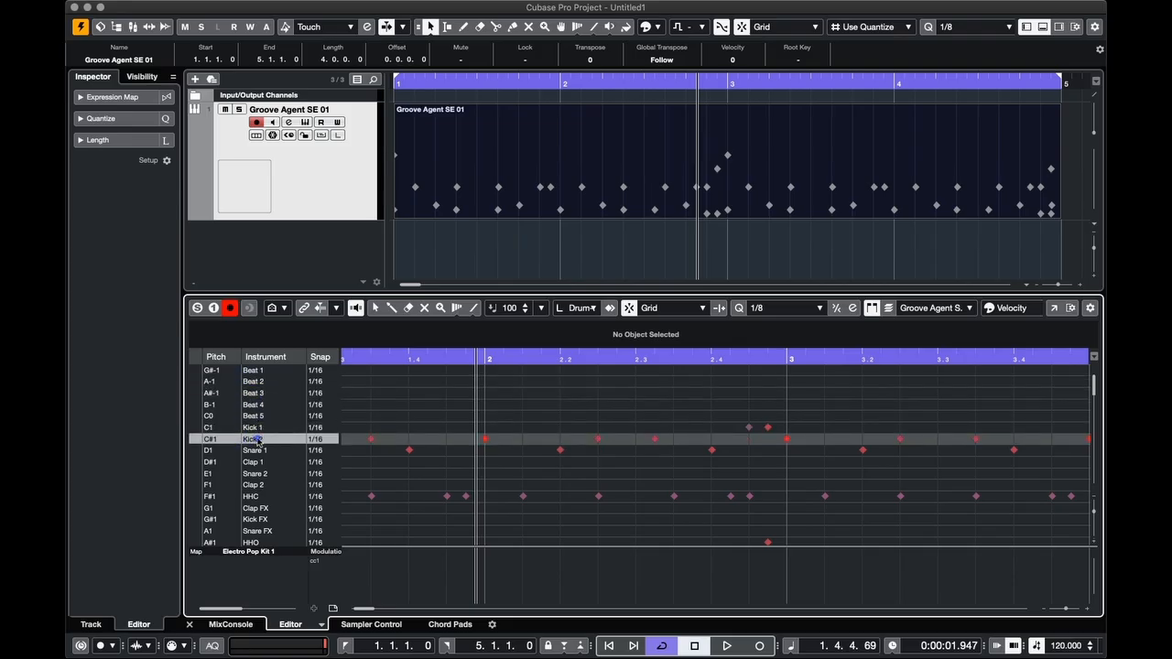
pyautogui.click(256, 439)
pyautogui.click(259, 450)
pyautogui.click(257, 462)
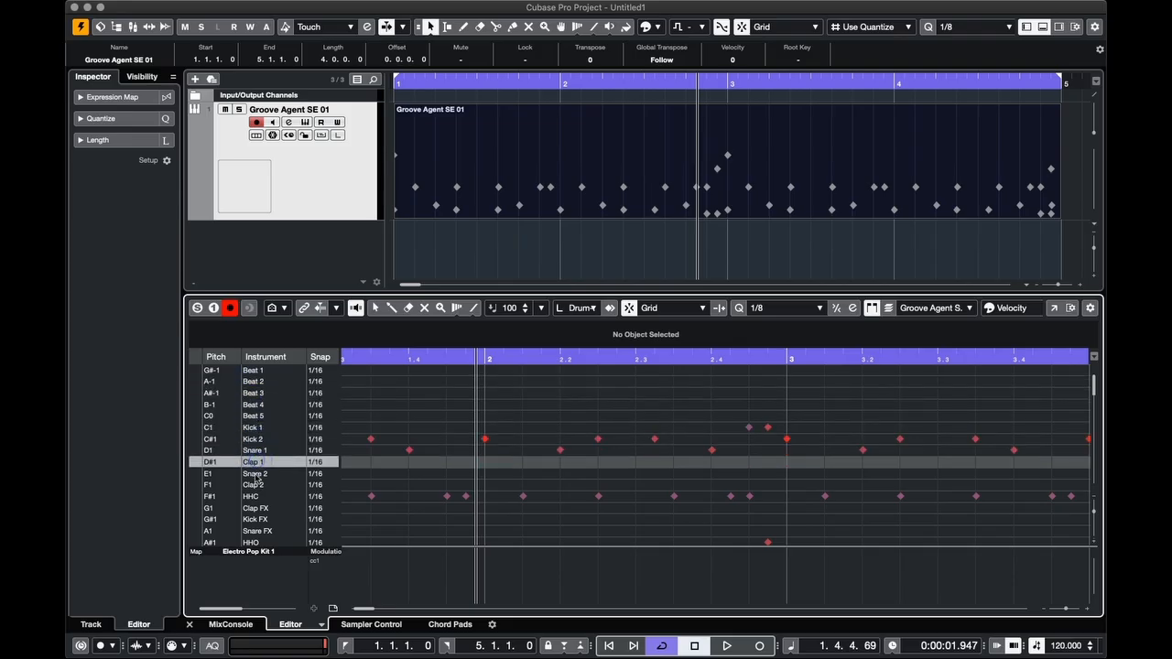
pyautogui.click(255, 474)
pyautogui.click(254, 485)
pyautogui.click(253, 497)
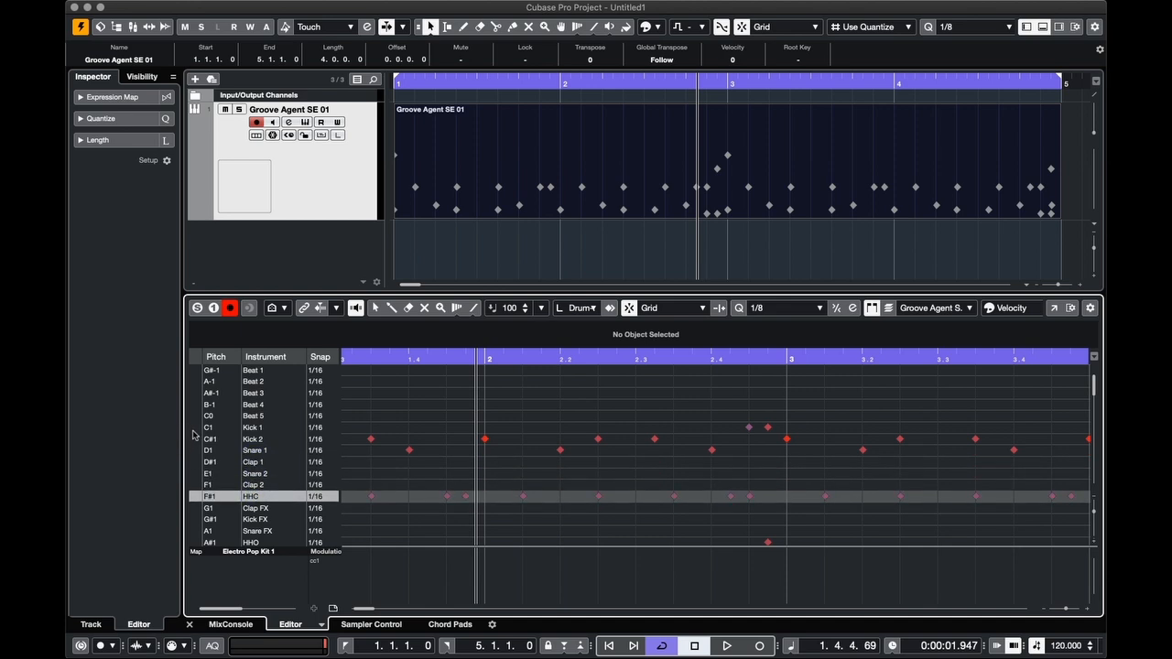
# Audition the drum sounds one by one from Kick 1 to Kick FX and look over the rest of the list
pyautogui.click(195, 428)
pyautogui.click(196, 440)
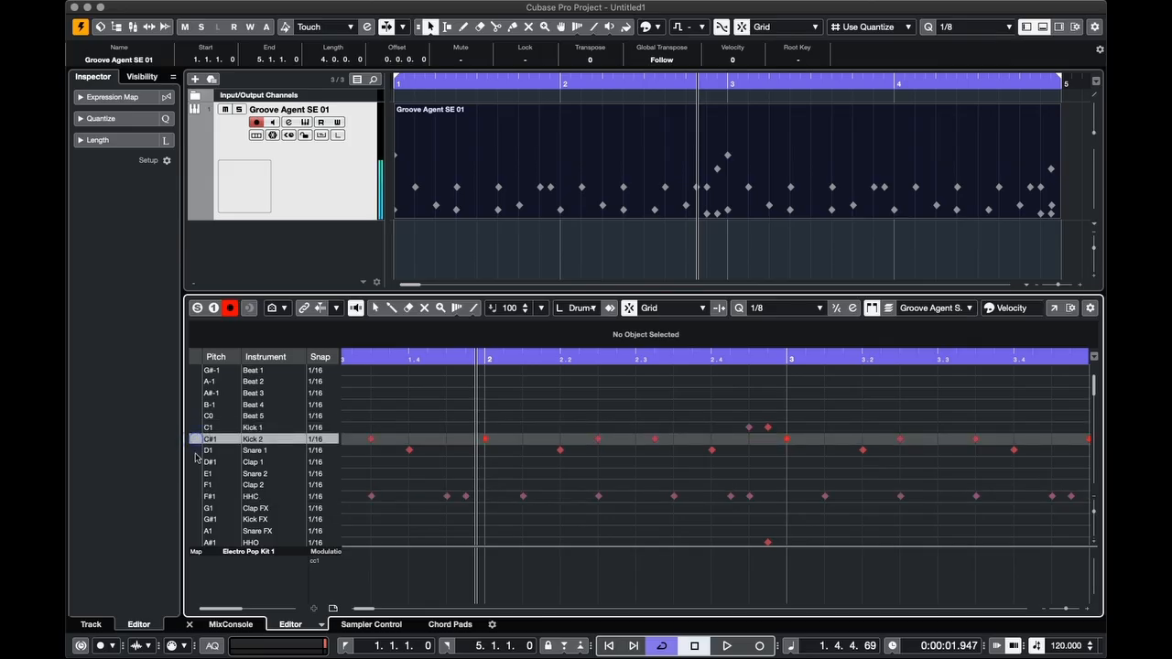
pyautogui.click(198, 450)
pyautogui.click(195, 463)
pyautogui.click(195, 474)
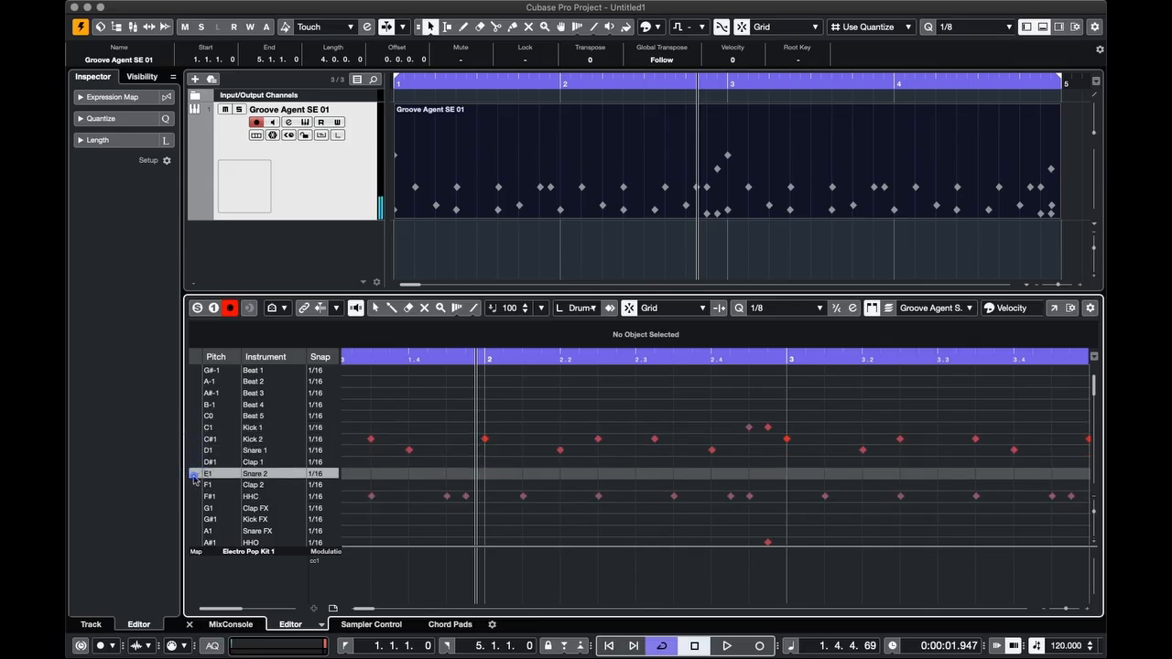
pyautogui.click(196, 485)
pyautogui.click(195, 497)
pyautogui.click(195, 509)
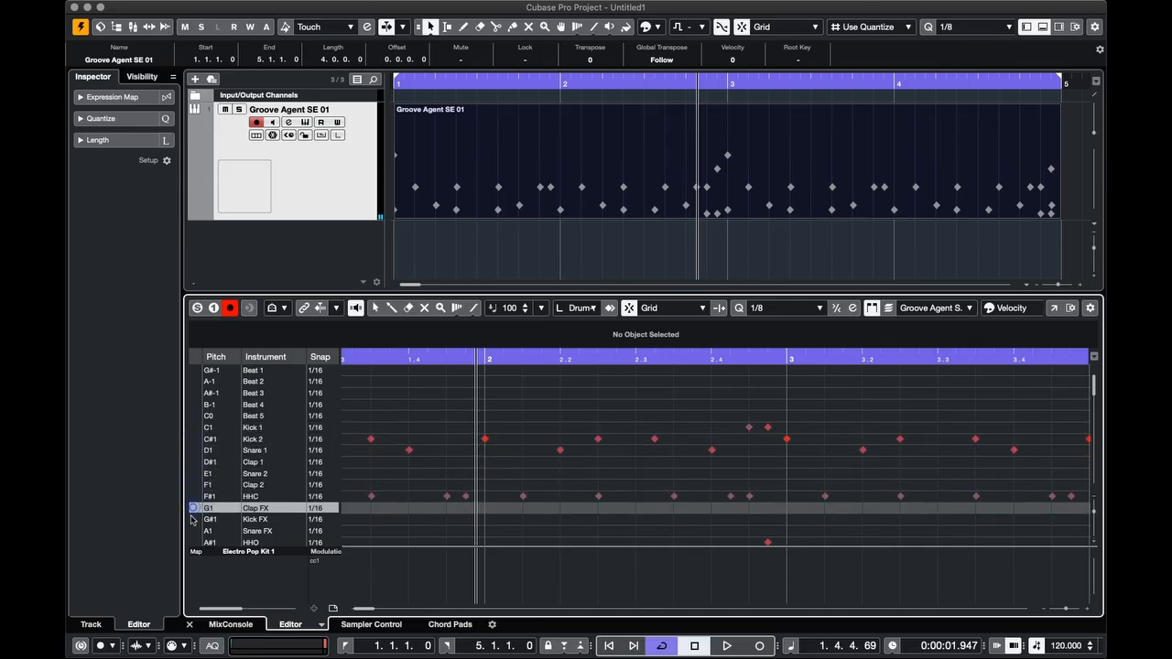
pyautogui.click(195, 520)
pyautogui.scroll(-1, 237, 494)
pyautogui.scroll(-3, 236, 494)
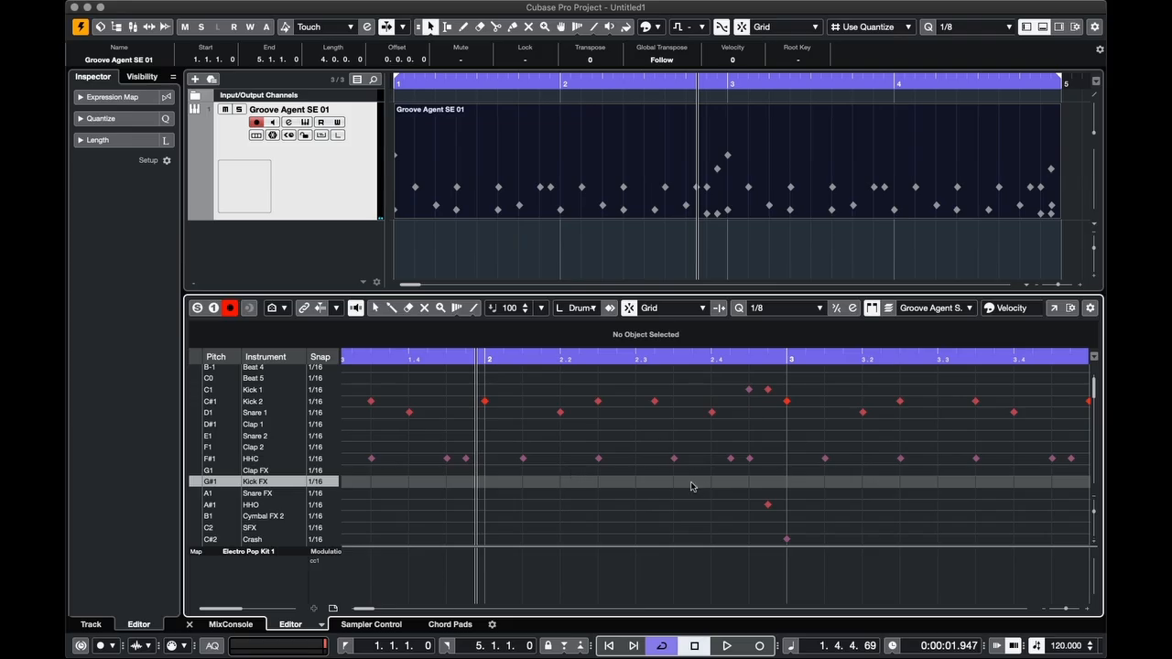
# Split the Groove Agent SE 01 part at bar 3 and return to the Object Selection tool
pyautogui.scroll(-3, 693, 487)
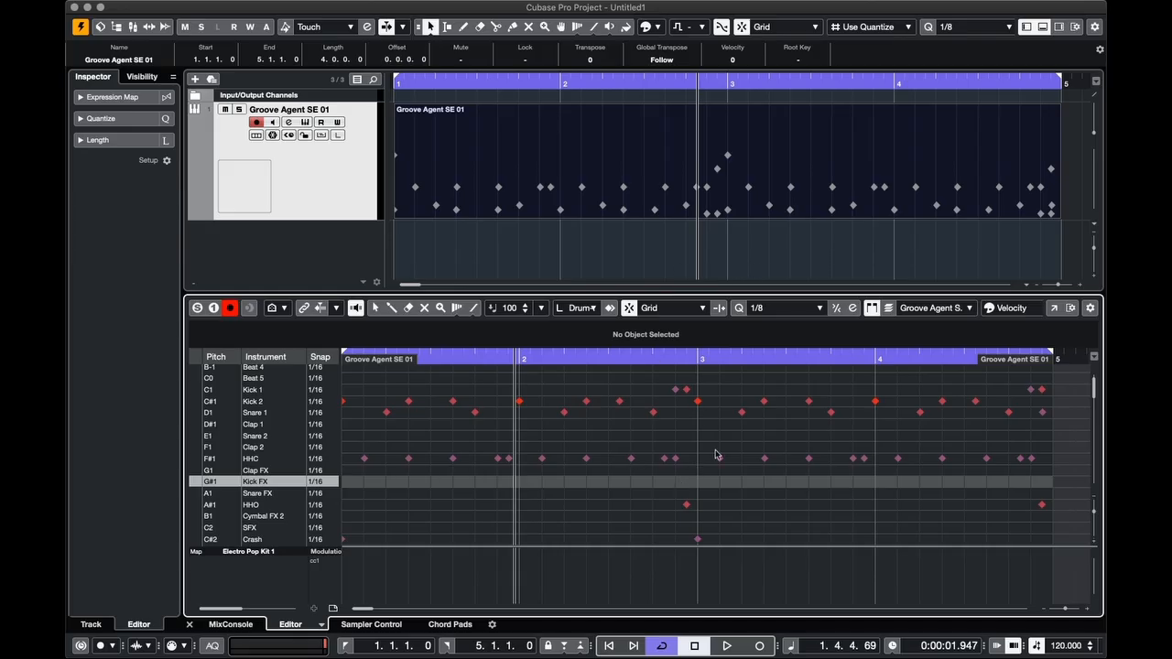
pyautogui.moveTo(1058, 377); pyautogui.dragTo(706, 546)
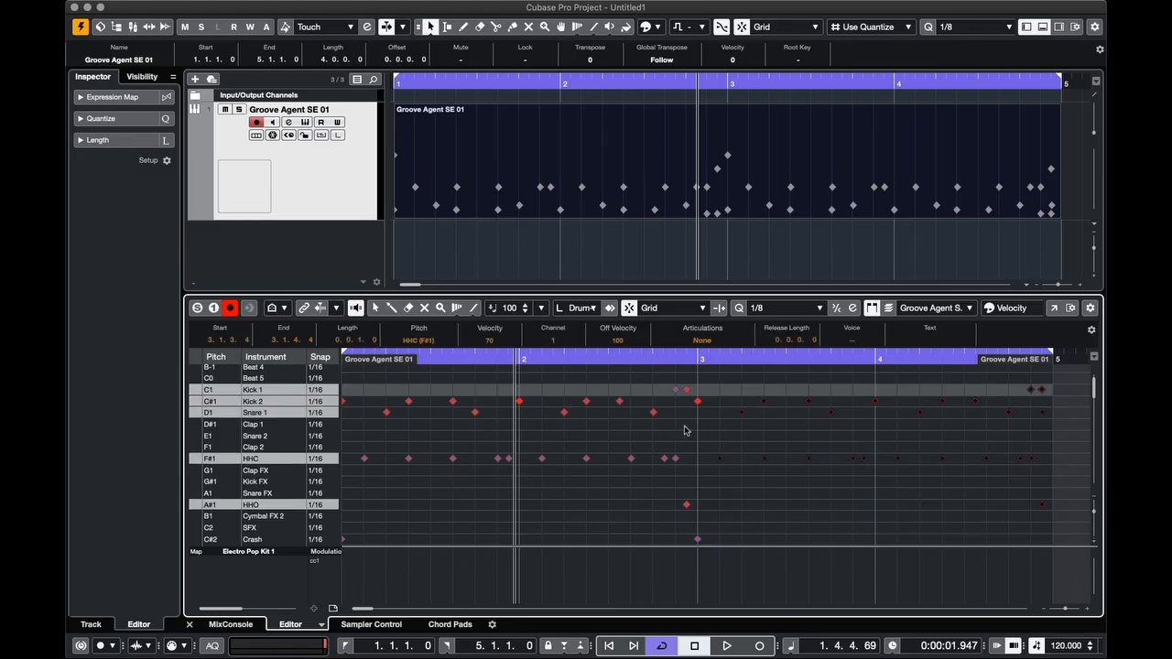
pyautogui.click(905, 151)
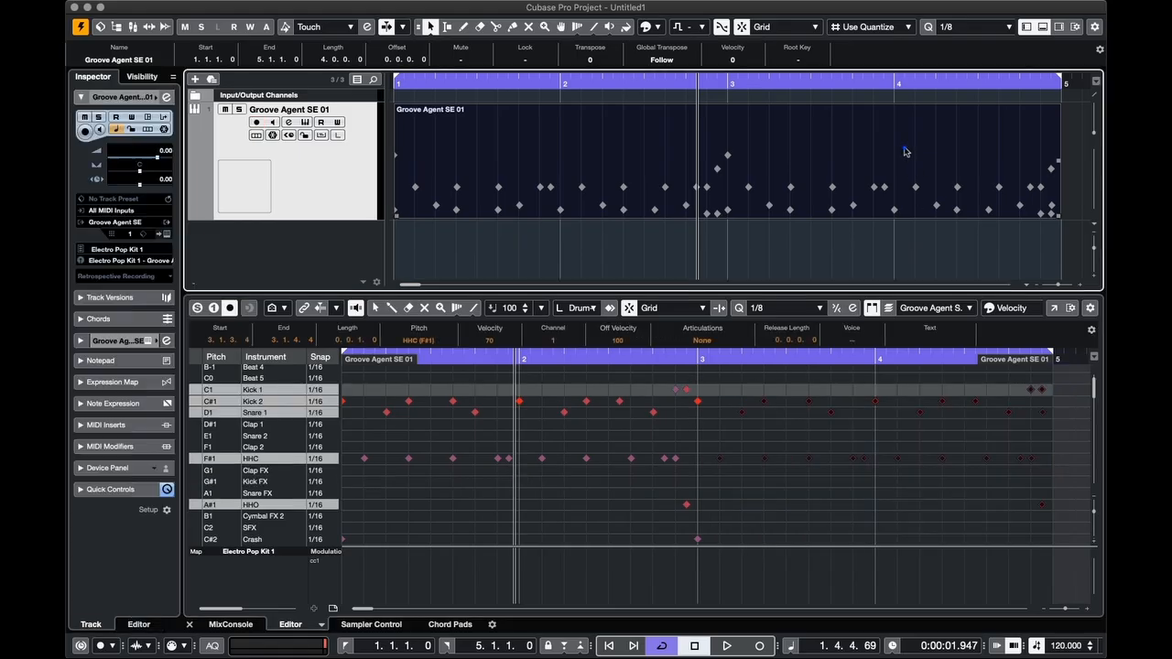
pyautogui.click(495, 28)
pyautogui.click(738, 126)
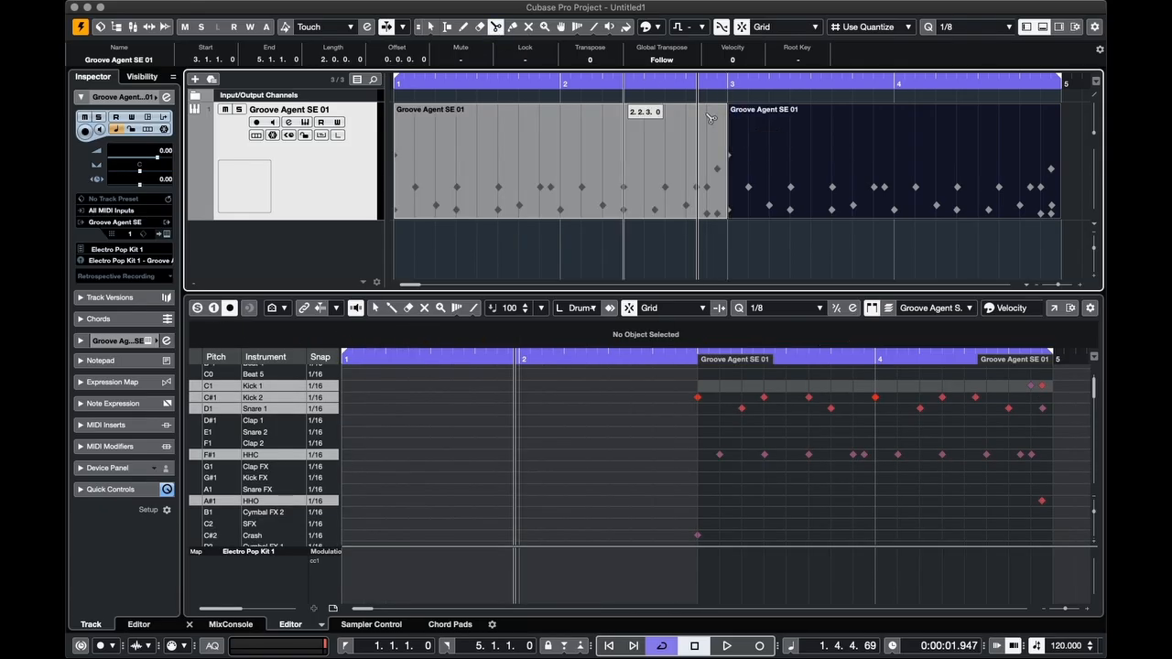
pyautogui.click(431, 27)
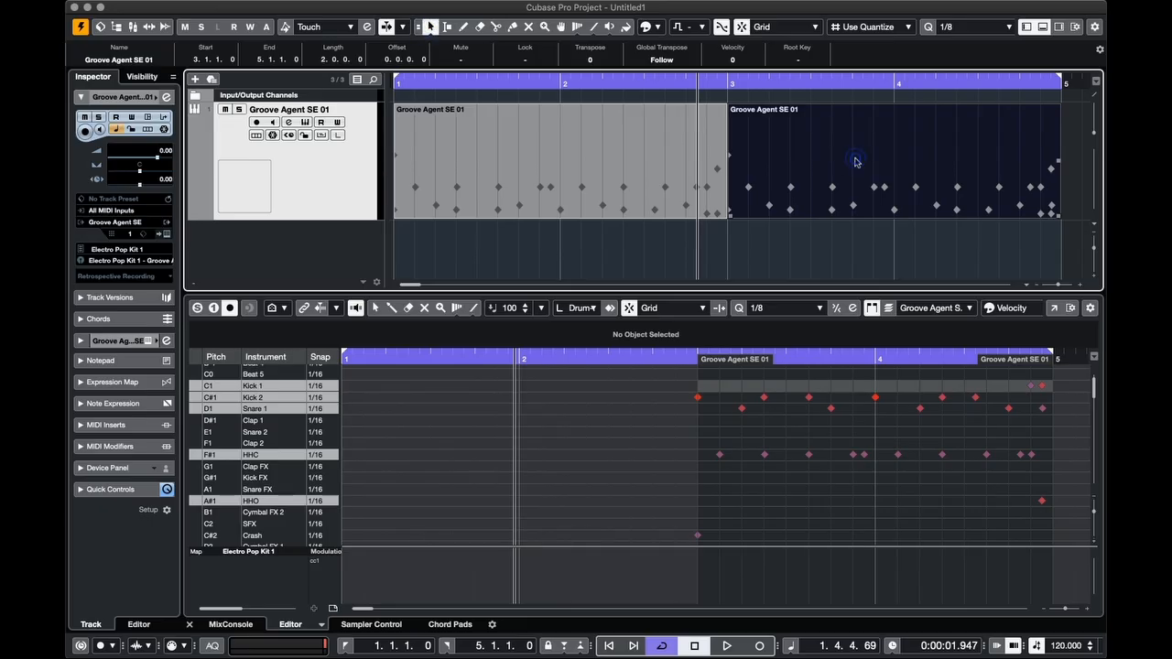
# Delete the part from bar 3 to bar 5, set the locators around the remaining two-bar part and fit it in the view
pyautogui.press('Delete')
pyautogui.click(649, 150)
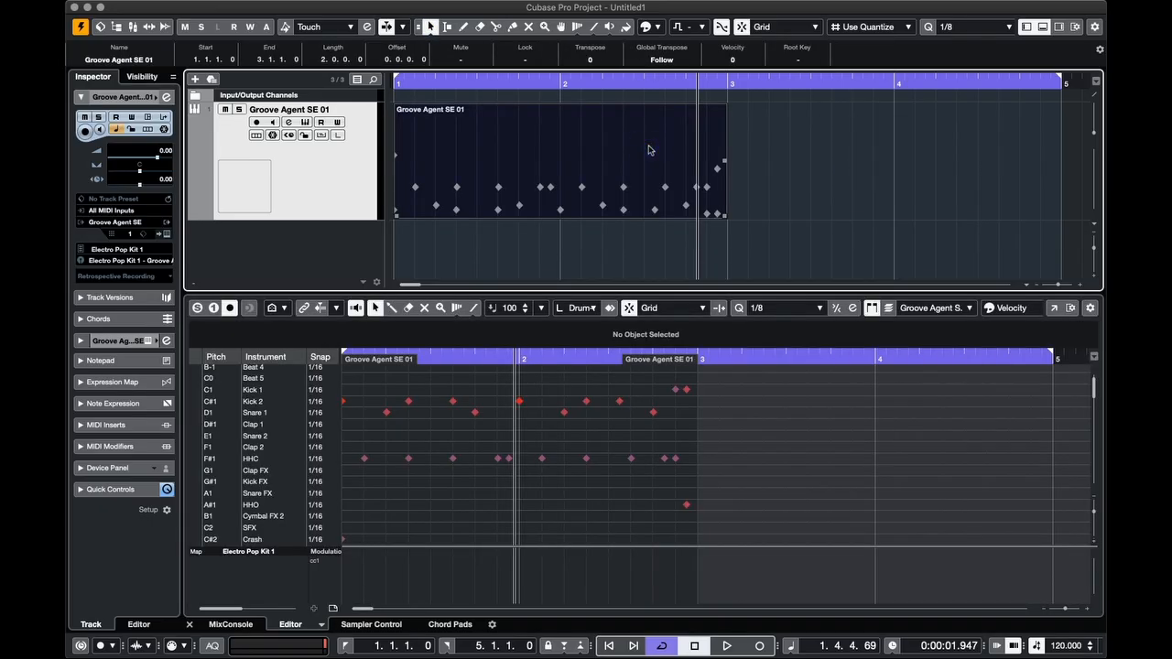
pyautogui.press('p')
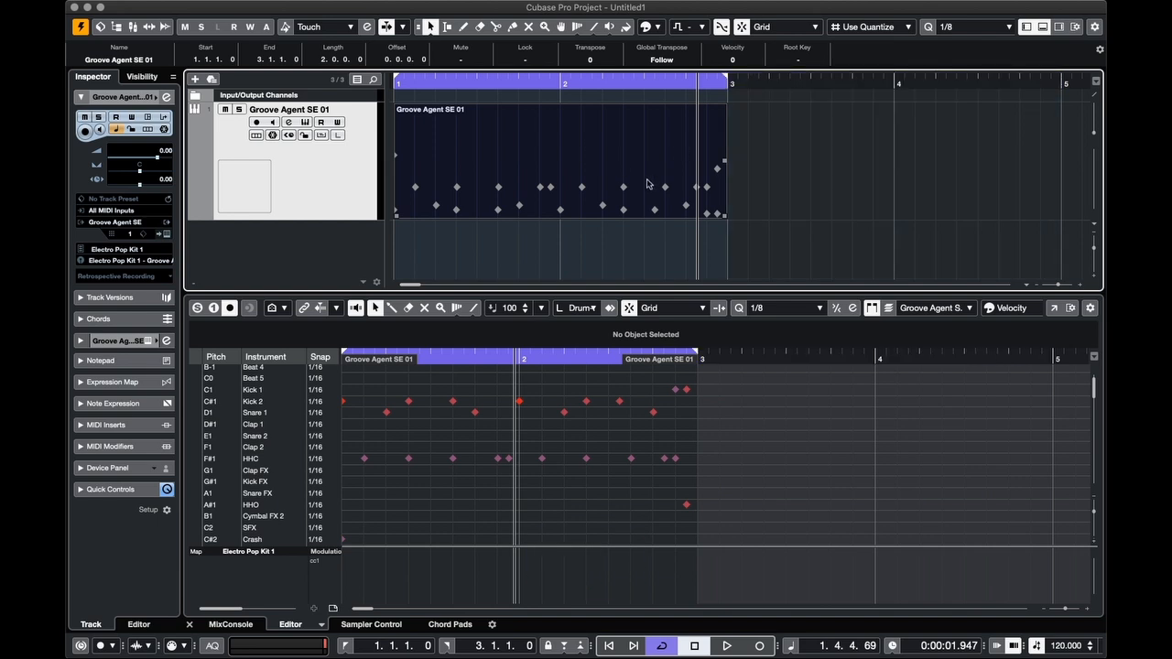
pyautogui.hotkey('shift', 'f')
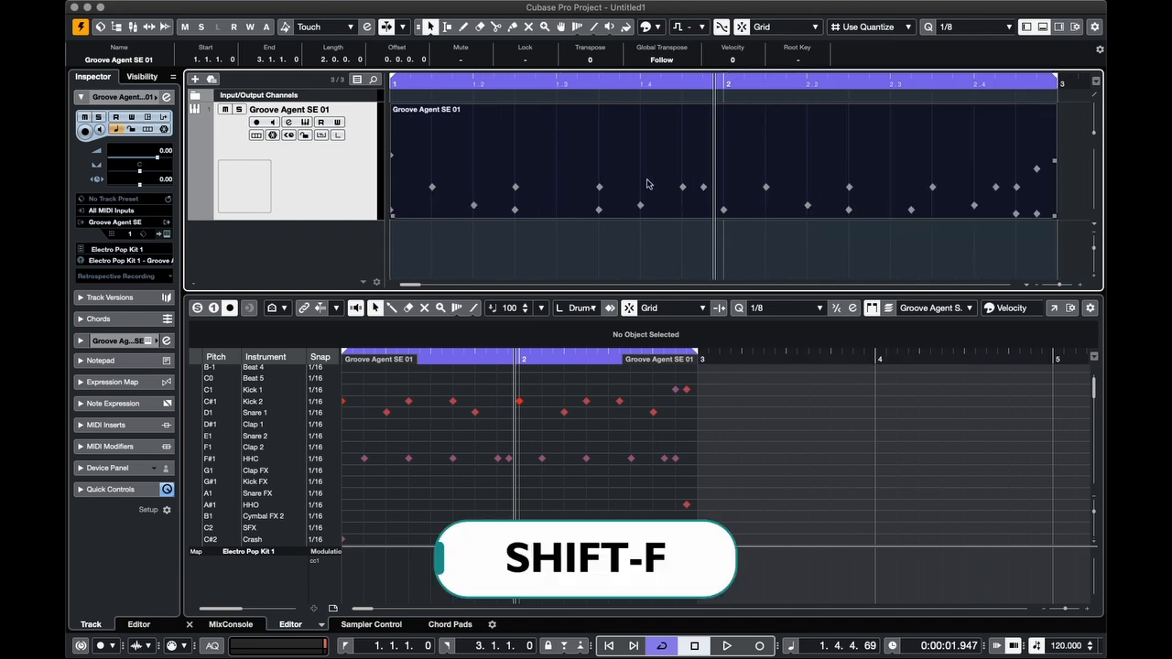
pyautogui.click(783, 448)
pyautogui.hotkey('shift', 'f')
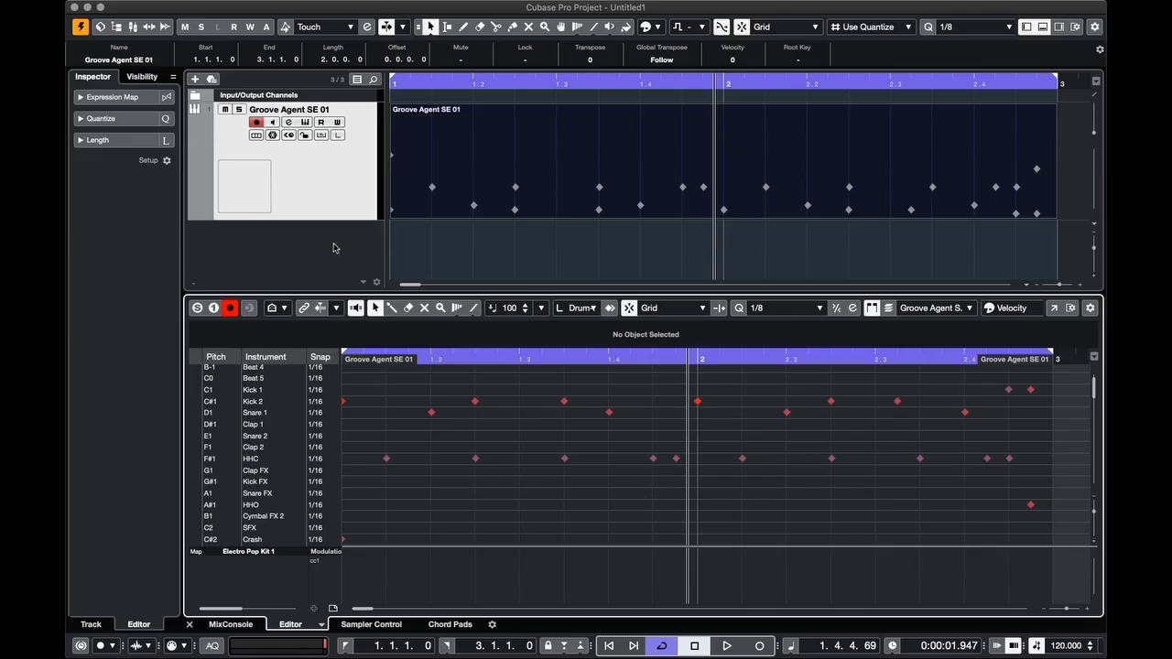
# Hide the lower zone with the Drum Editor and reduce the height of the Groove Agent SE 01 track
pyautogui.click(1043, 26)
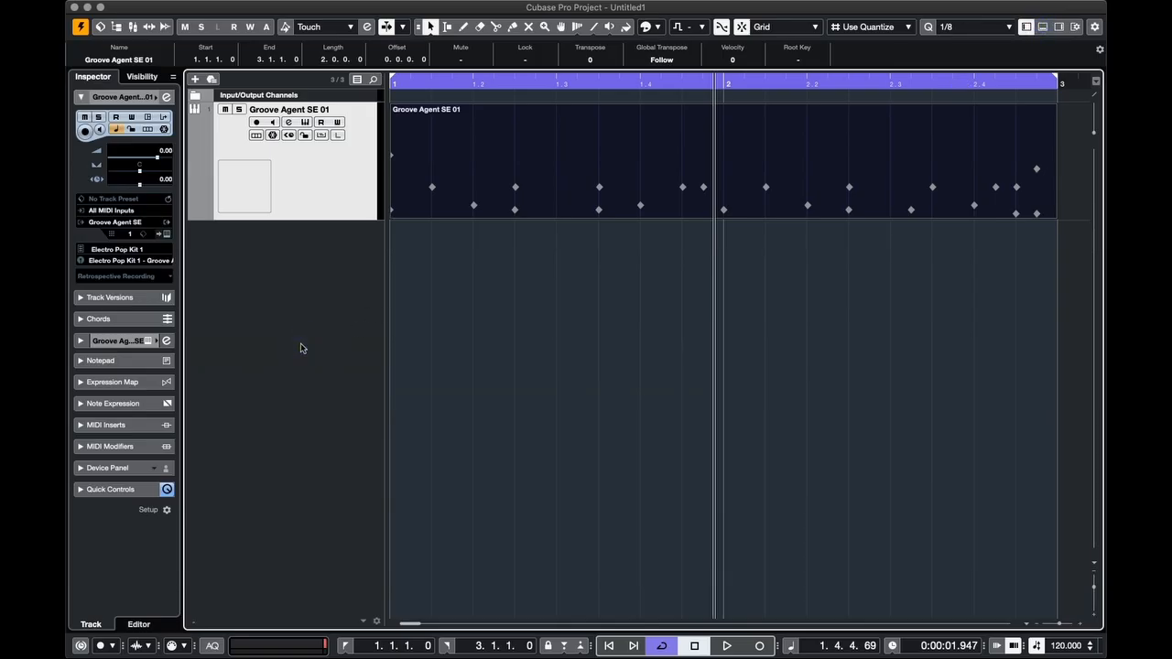
pyautogui.hotkey('shift', 'g')
pyautogui.hotkey('shift', 'g')
pyautogui.hotkey('shift', 'g')
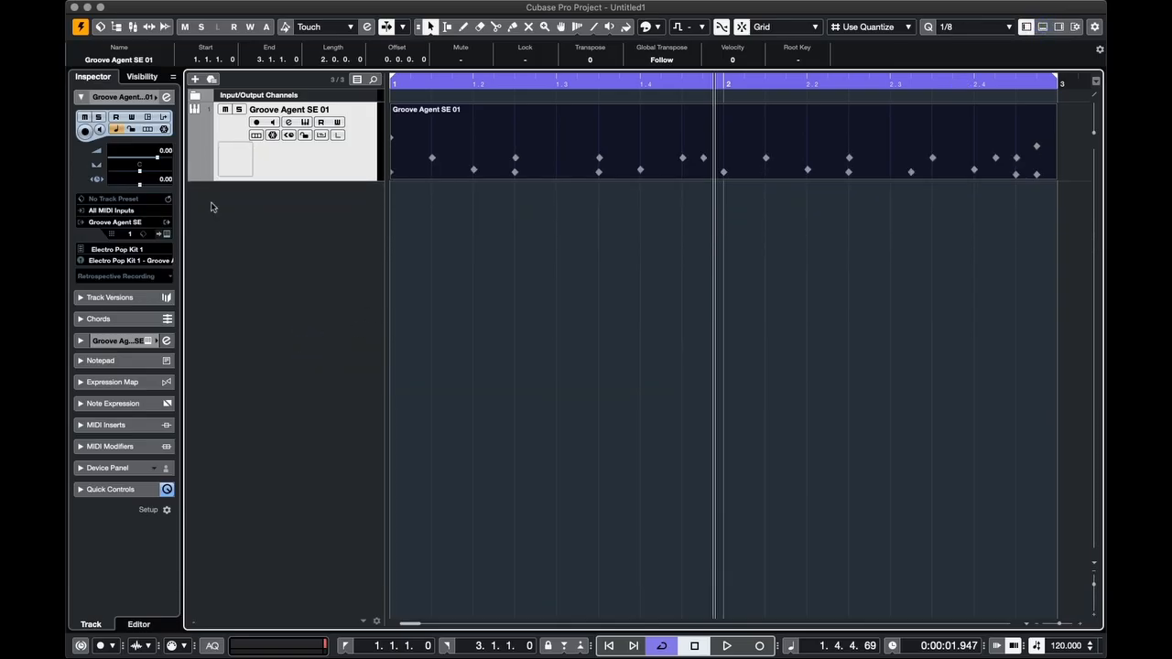
# Add two MIDI tracks, one after the other, below the Groove Agent SE 01 track
pyautogui.click(194, 80)
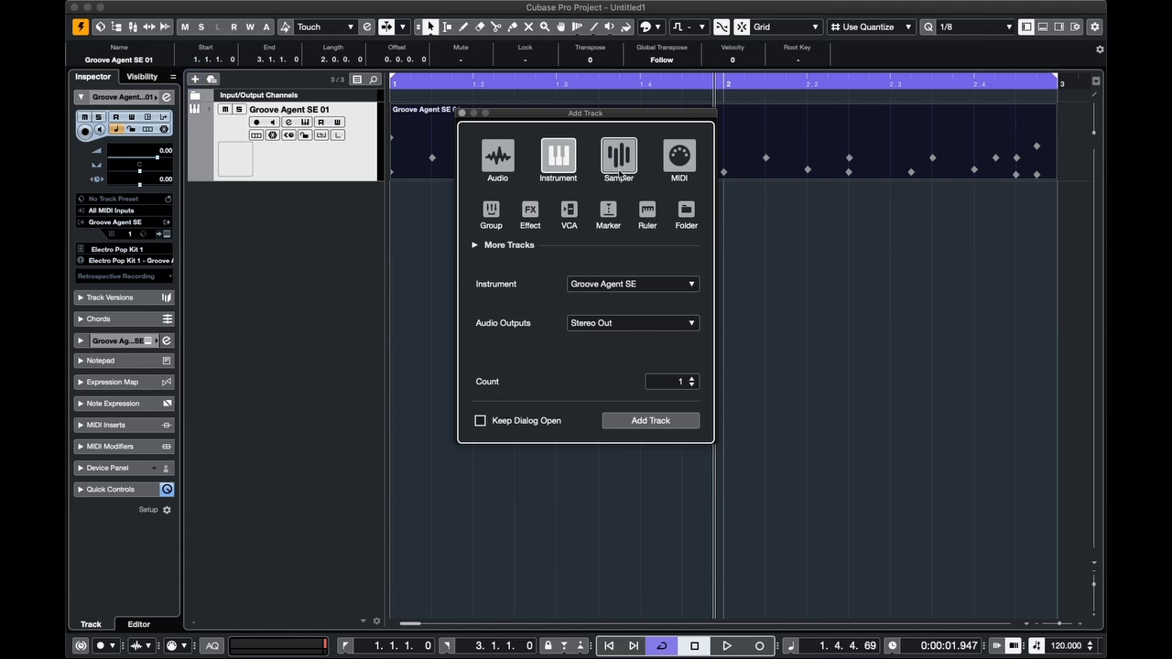
pyautogui.click(682, 158)
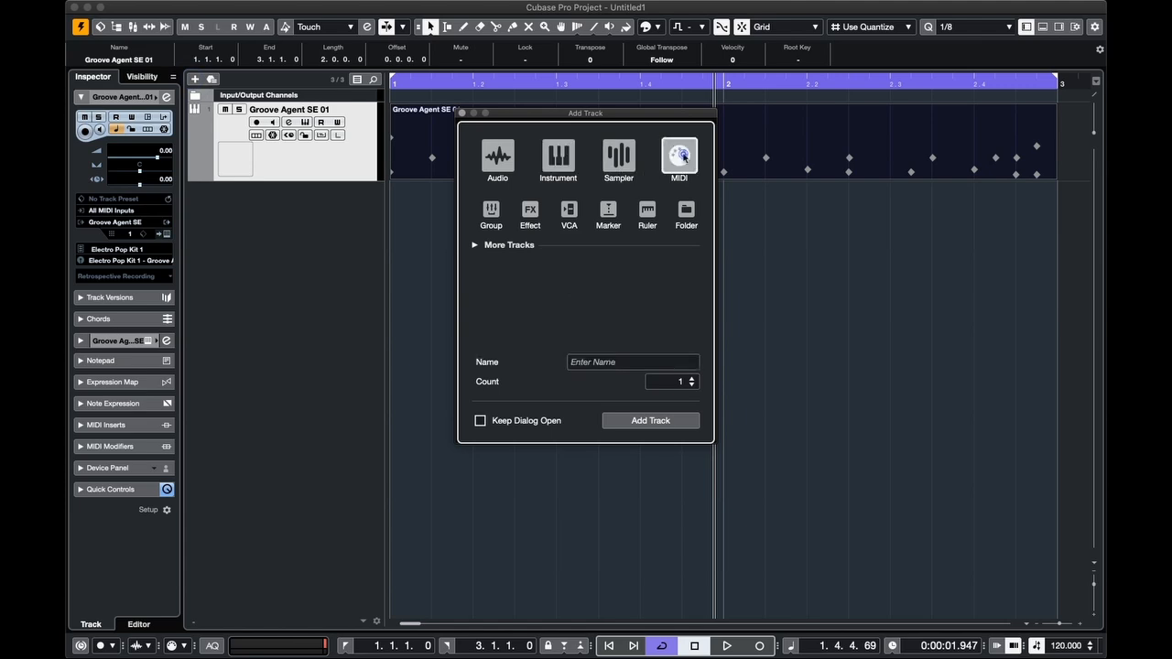
pyautogui.click(650, 421)
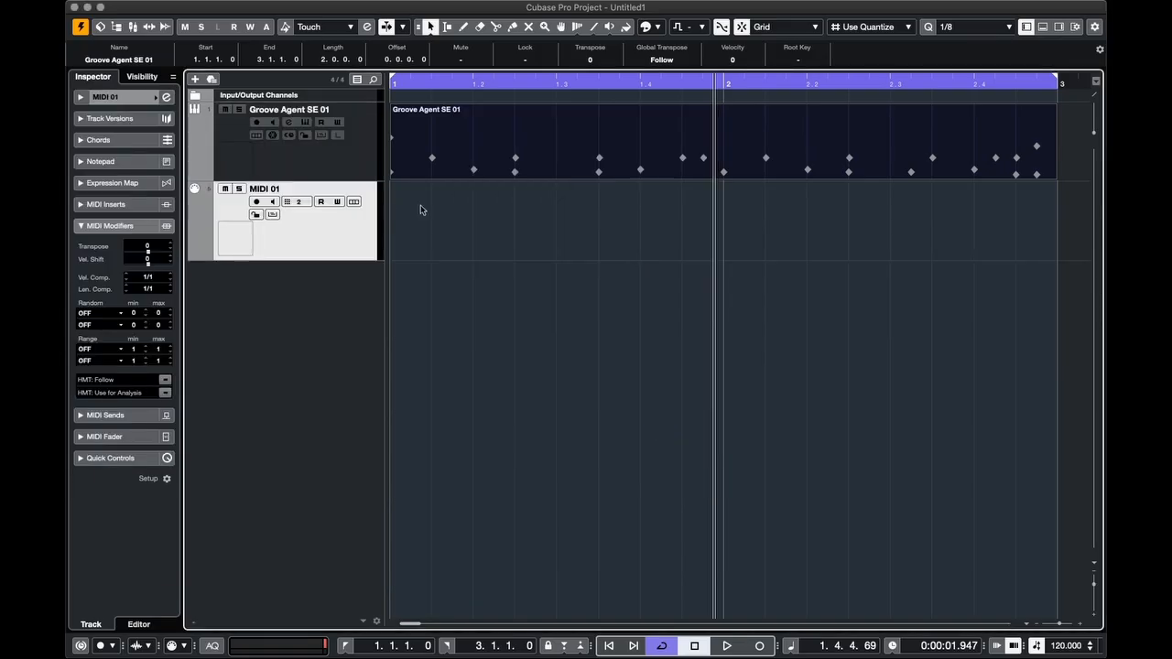
pyautogui.click(196, 80)
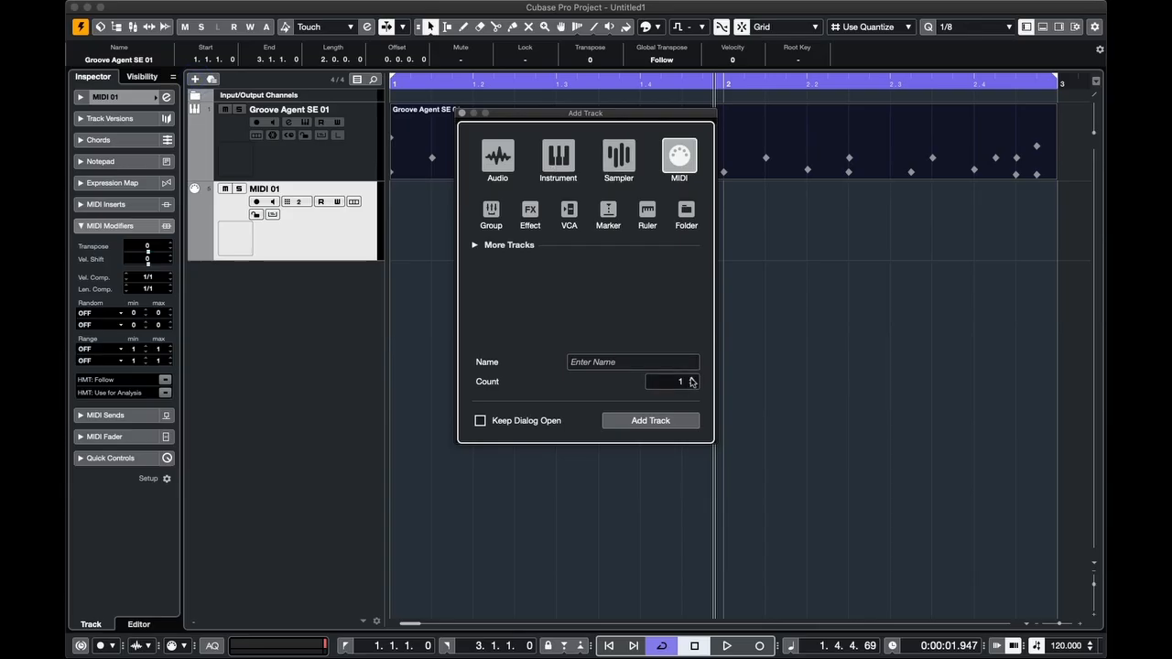
pyautogui.click(691, 380)
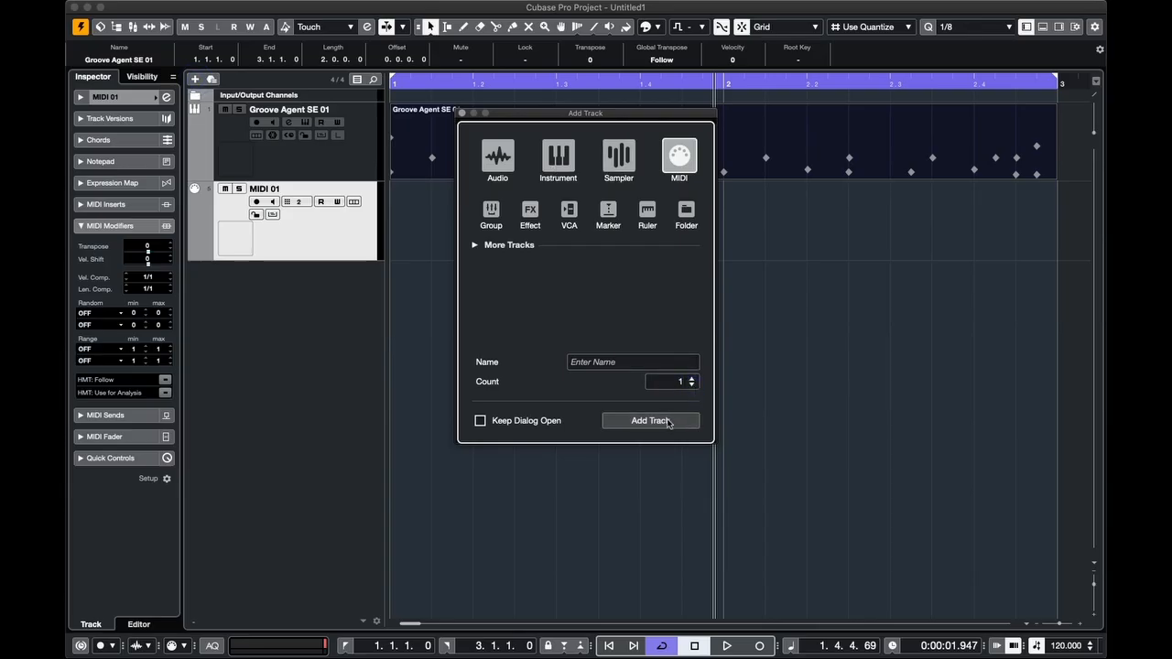
pyautogui.click(668, 421)
# Rename the first new MIDI track HiHats and the second one Snare
pyautogui.doubleClick(264, 189)
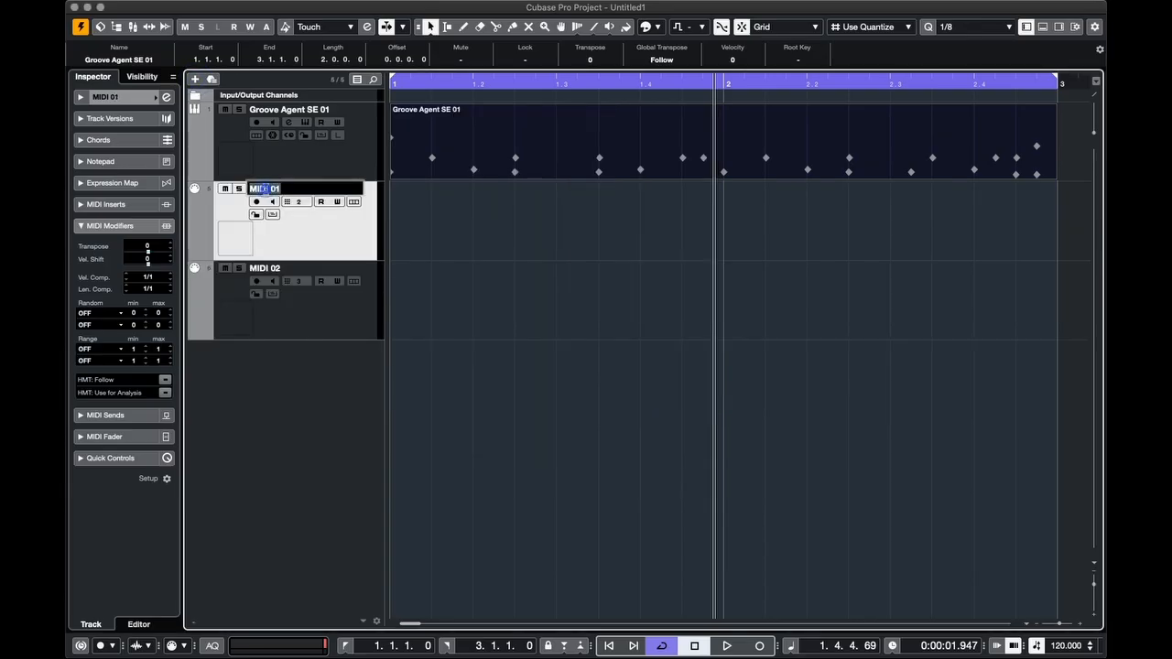
pyautogui.write('HiHats')
pyautogui.press('Return')
pyautogui.doubleClick(270, 267)
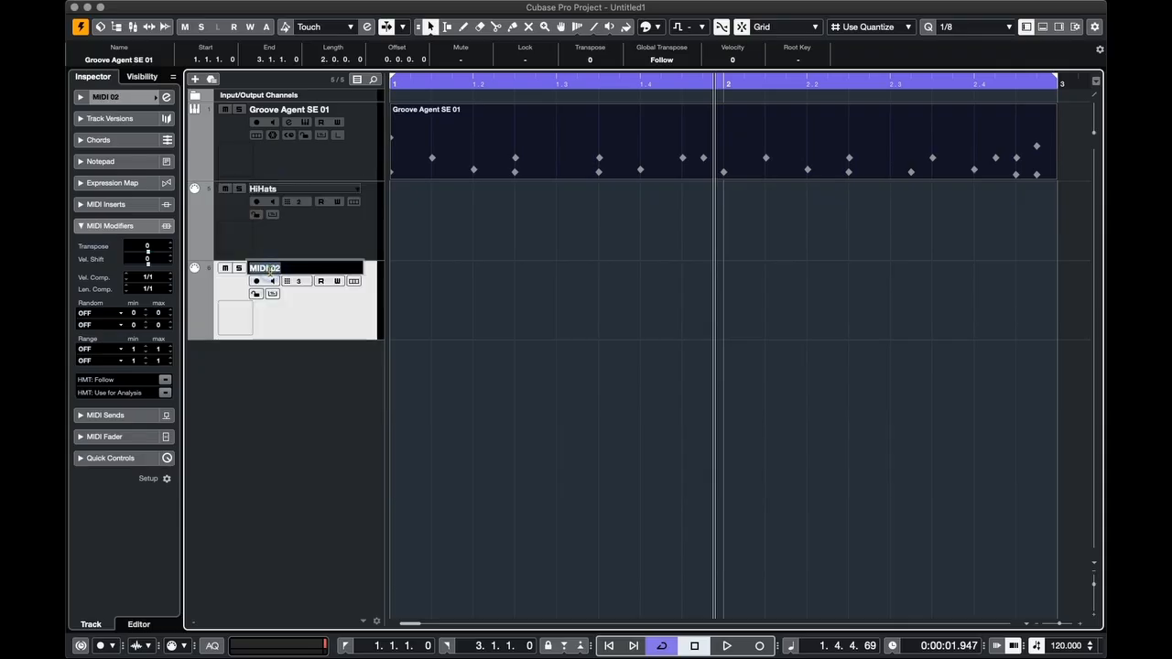
pyautogui.write('Snare')
pyautogui.press('Return')
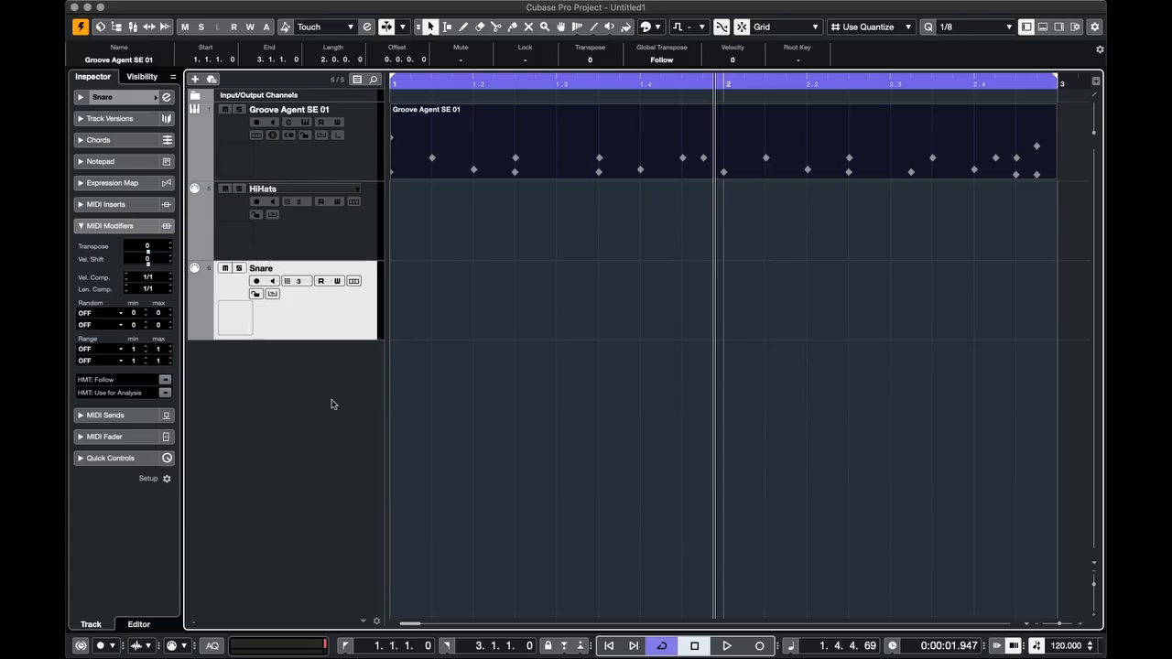
# Rename the Groove Agent SE 01 instrument track Drums
pyautogui.click(296, 111)
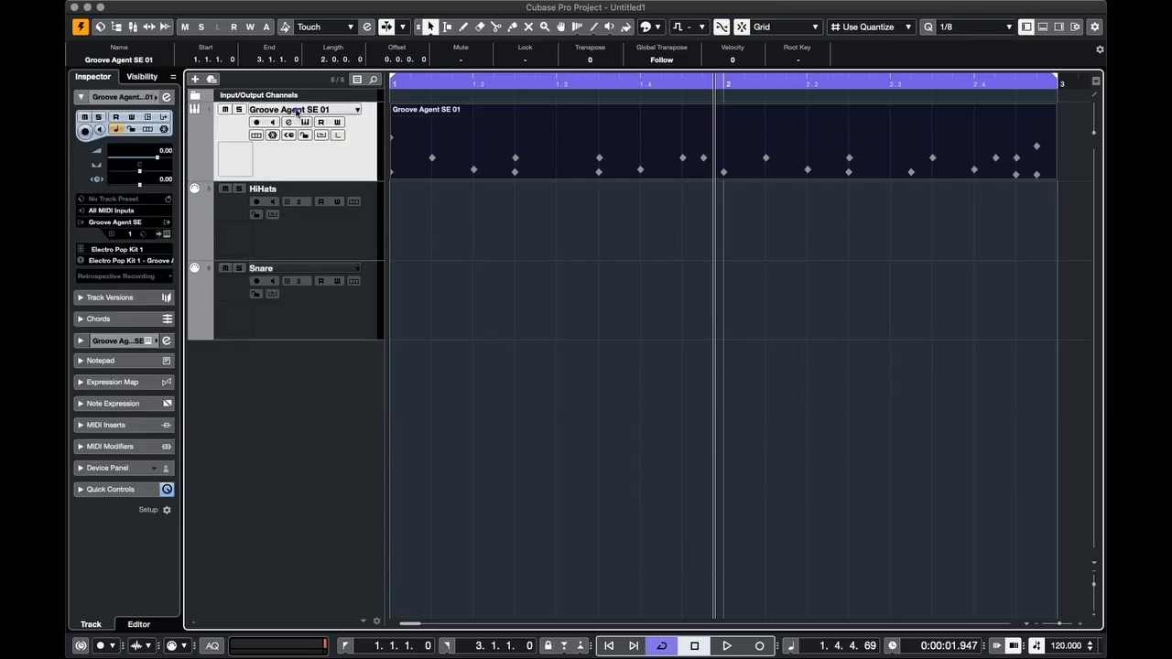
pyautogui.write('Dru')
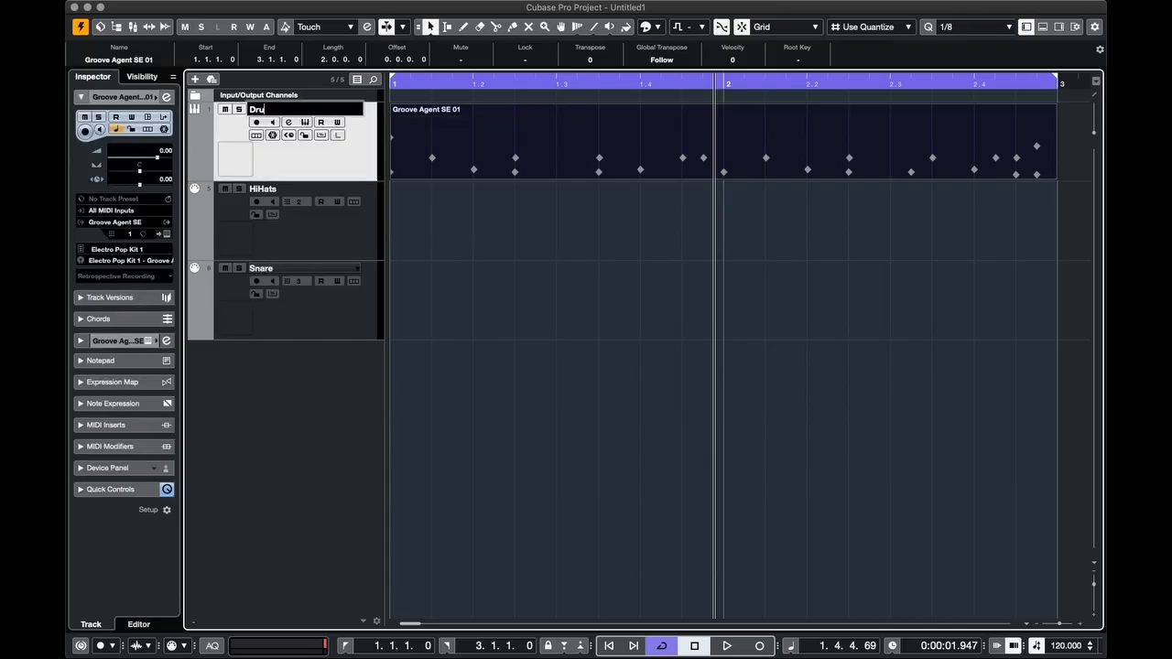
pyautogui.write('ms')
pyautogui.press('Return')
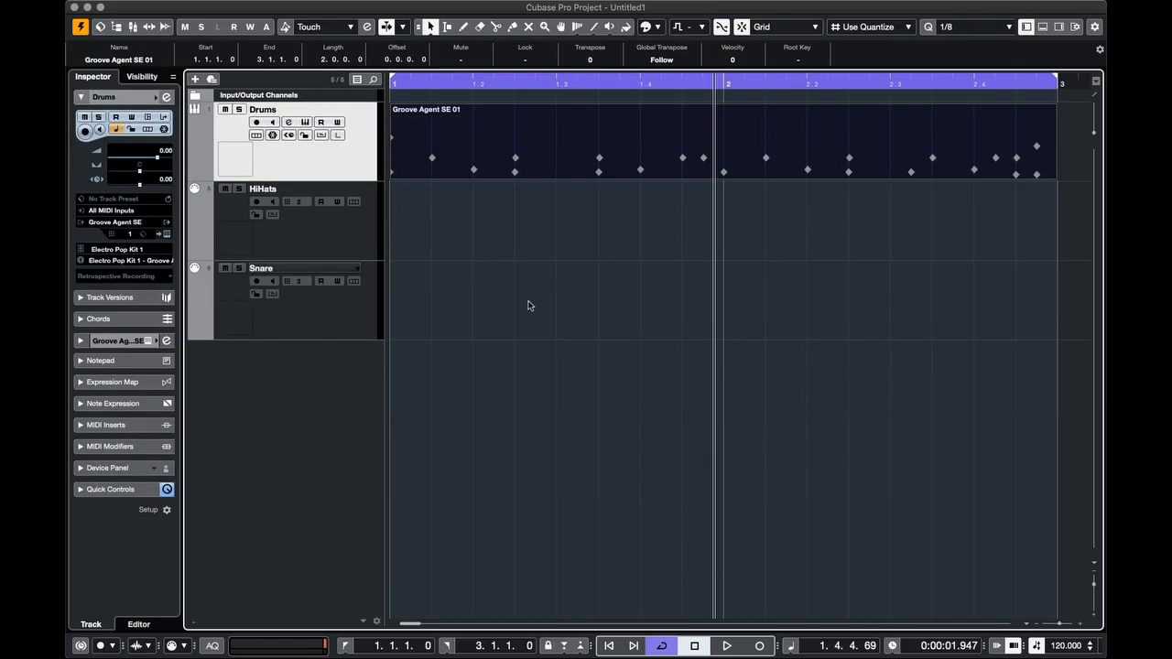
# Route the MIDI output of both the HiHats and Snare tracks to 01. Drums - Main
pyautogui.click(340, 238)
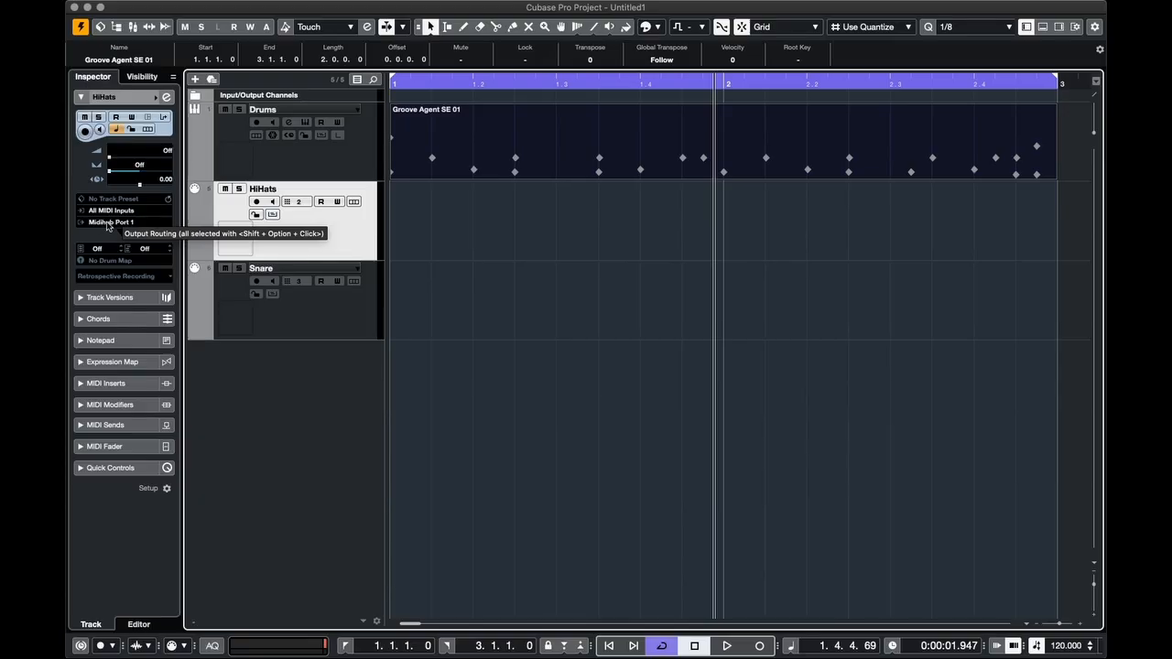
pyautogui.click(108, 222)
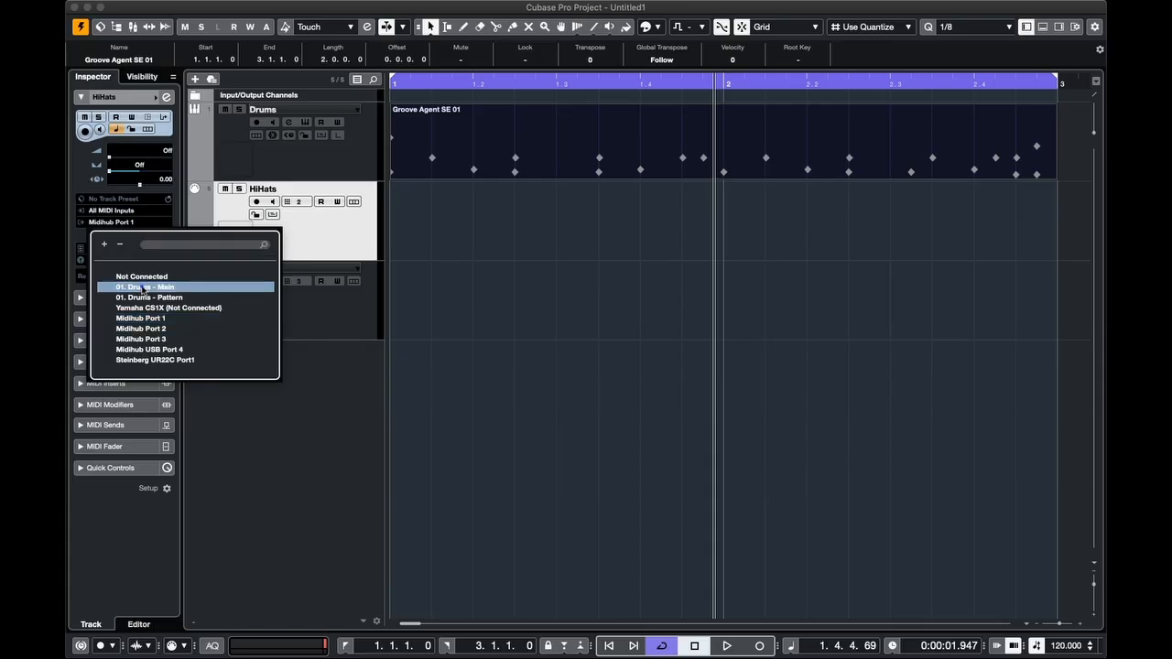
pyautogui.click(144, 287)
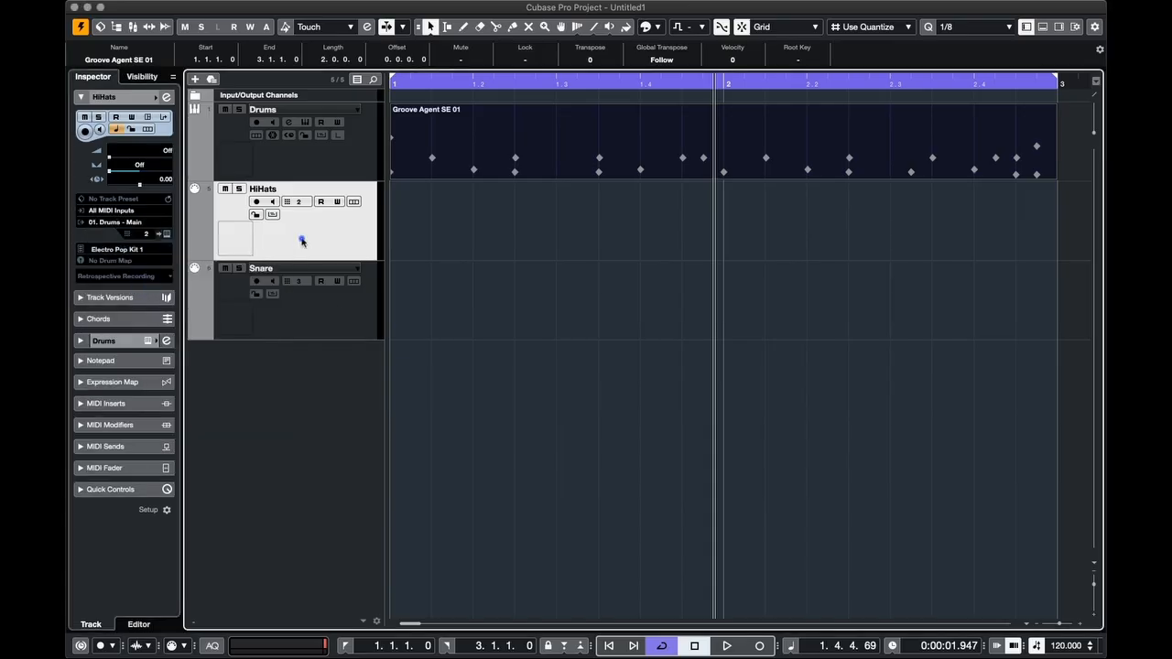
pyautogui.click(314, 311)
pyautogui.click(108, 223)
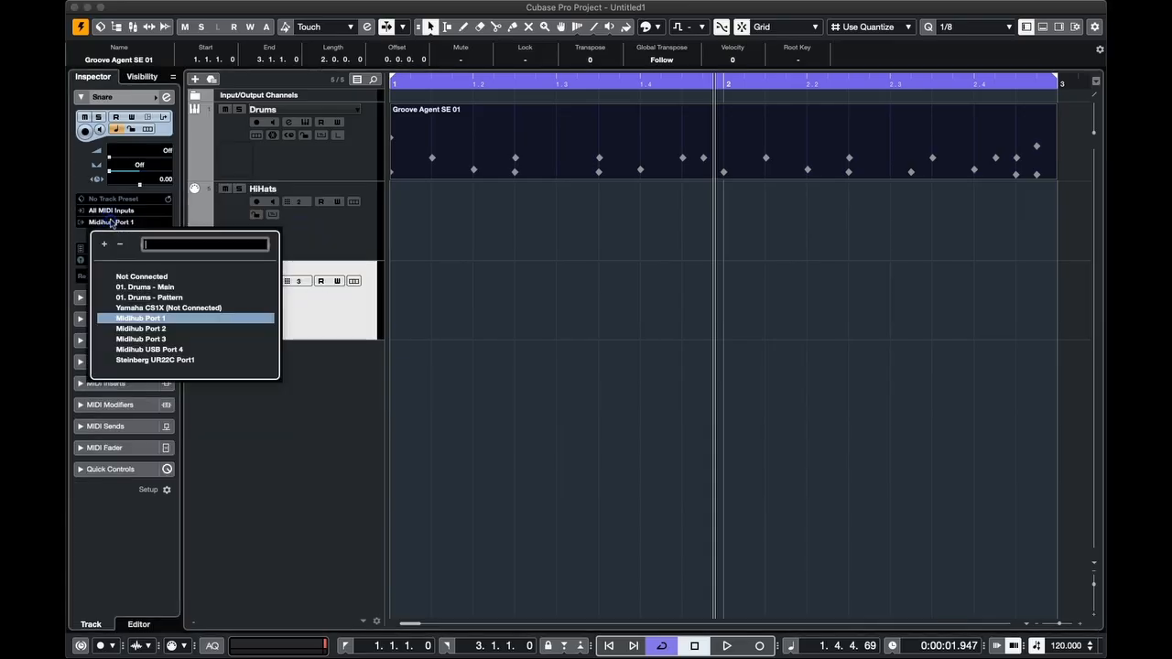
pyautogui.click(163, 288)
# Compare the routing of the HiHats, Snare and Drums tracks and check the drum map choices offered for the two MIDI tracks
pyautogui.click(314, 241)
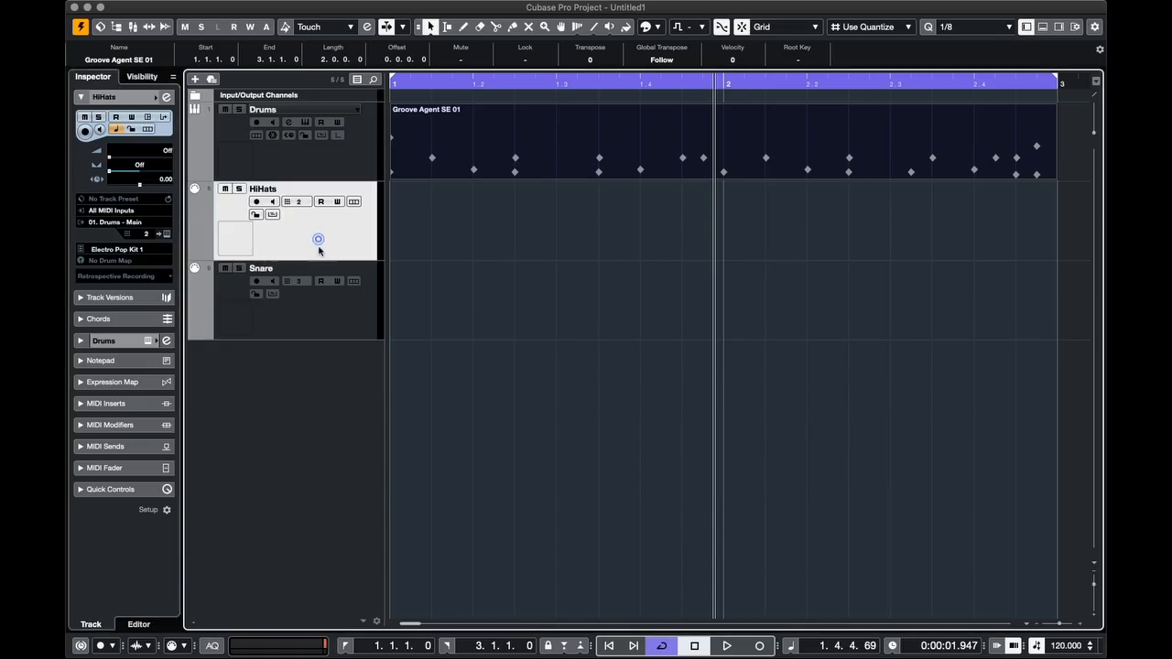
pyautogui.click(323, 302)
pyautogui.click(314, 241)
pyautogui.click(306, 152)
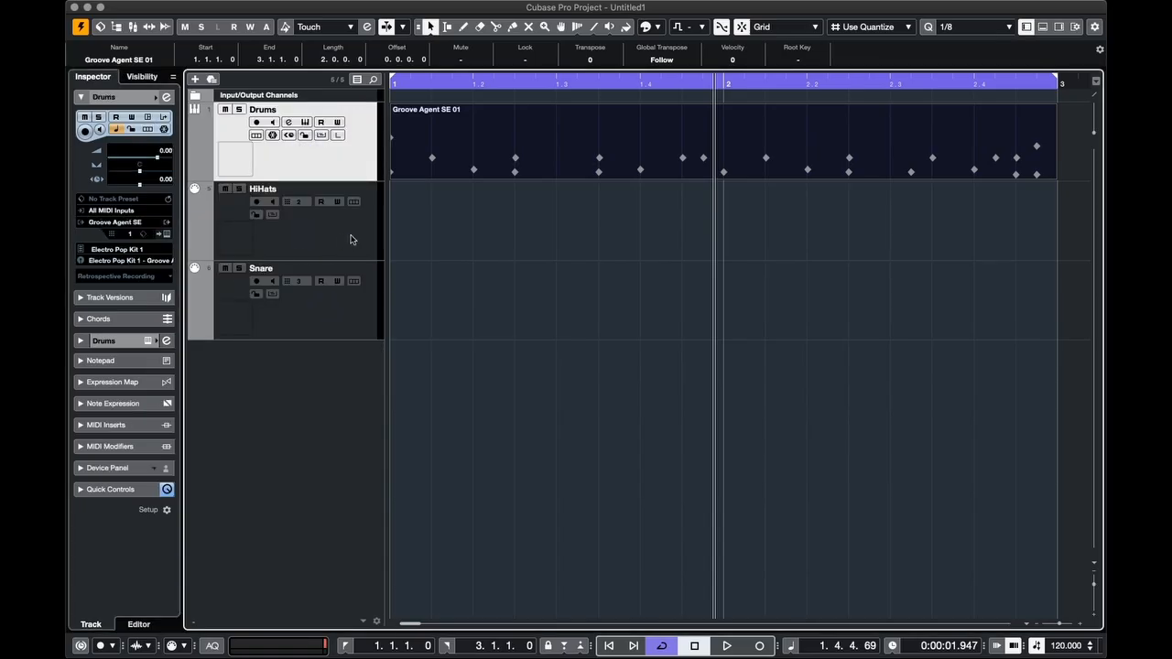
pyautogui.click(110, 261)
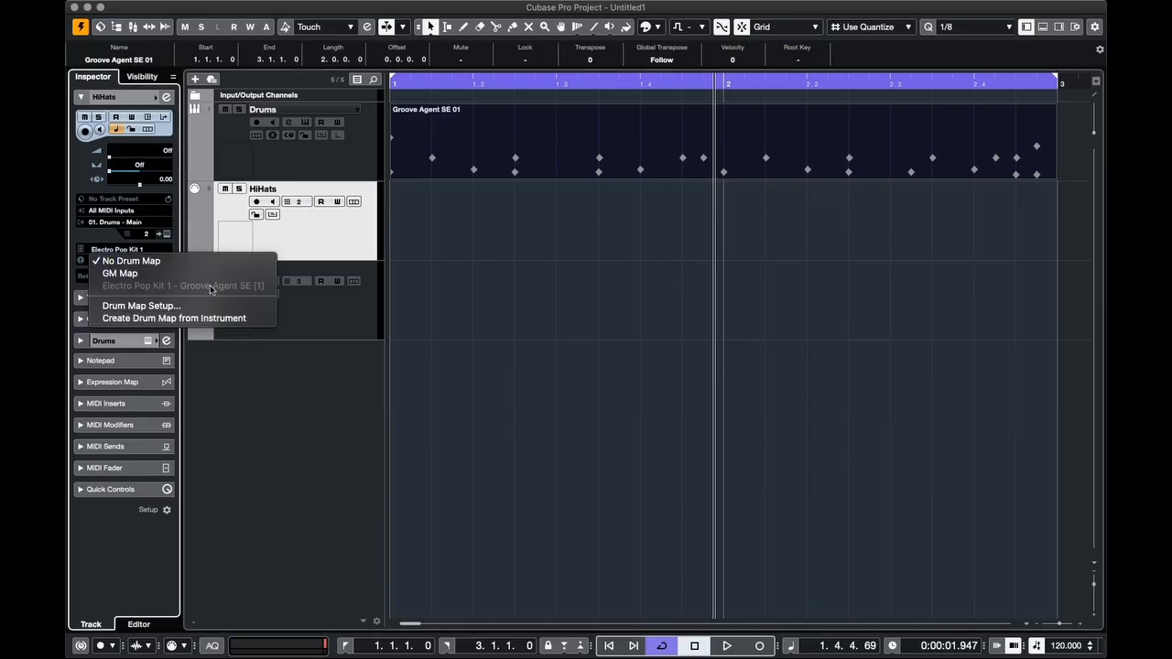
pyautogui.click(314, 244)
pyautogui.click(306, 301)
pyautogui.click(110, 261)
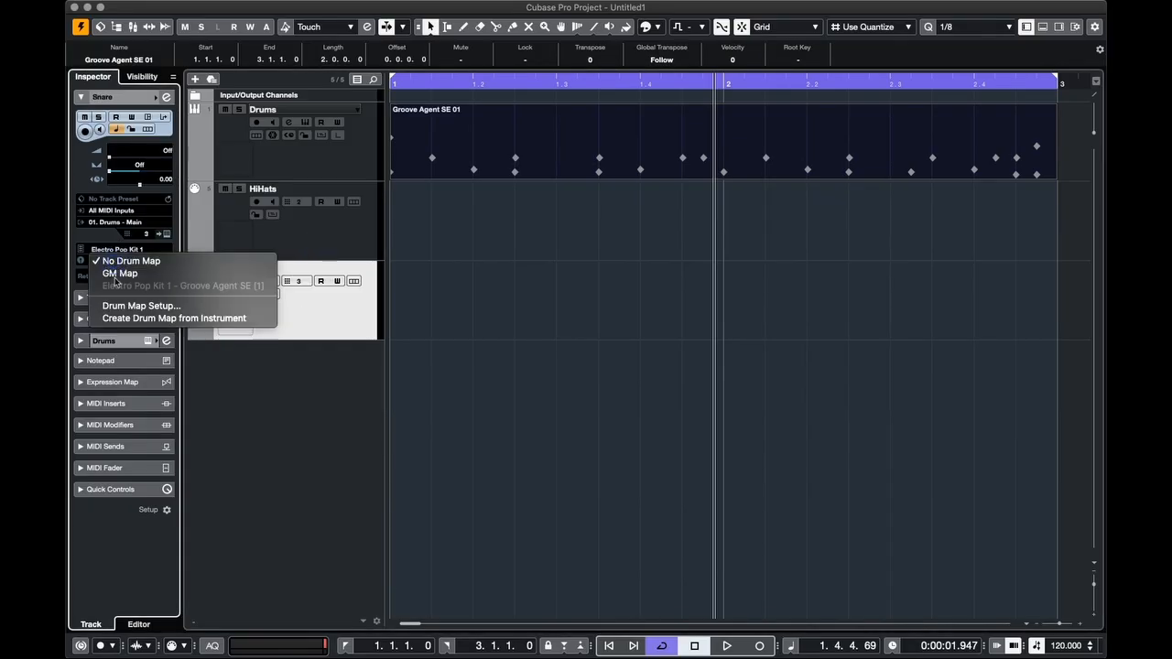
pyautogui.click(318, 315)
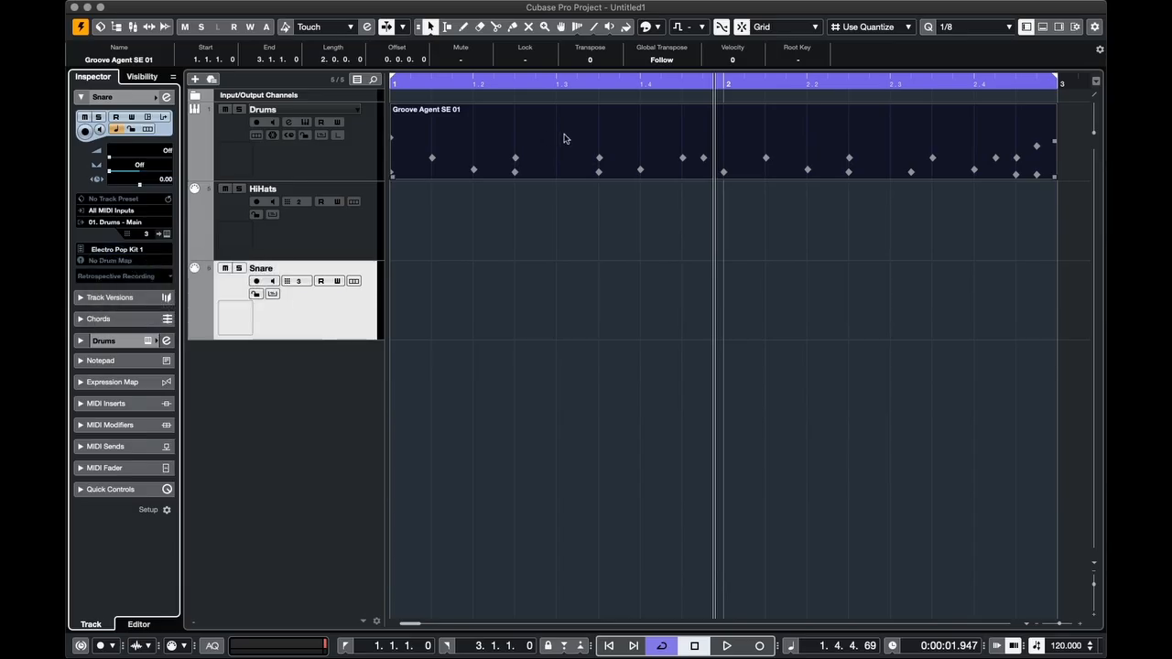
# Copy the drum part to the start of the Snare track and create a drum map from the instrument for that track
pyautogui.press('alt')
pyautogui.moveTo(564, 138); pyautogui.dragTo(558, 293)
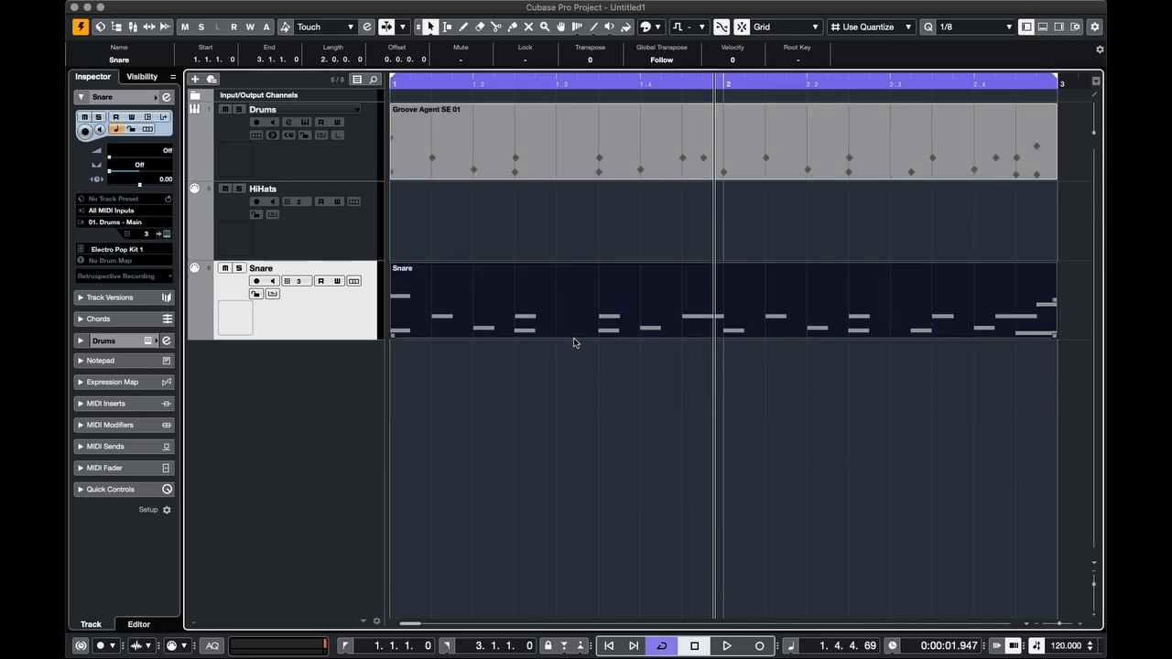
pyautogui.click(337, 316)
pyautogui.click(341, 316)
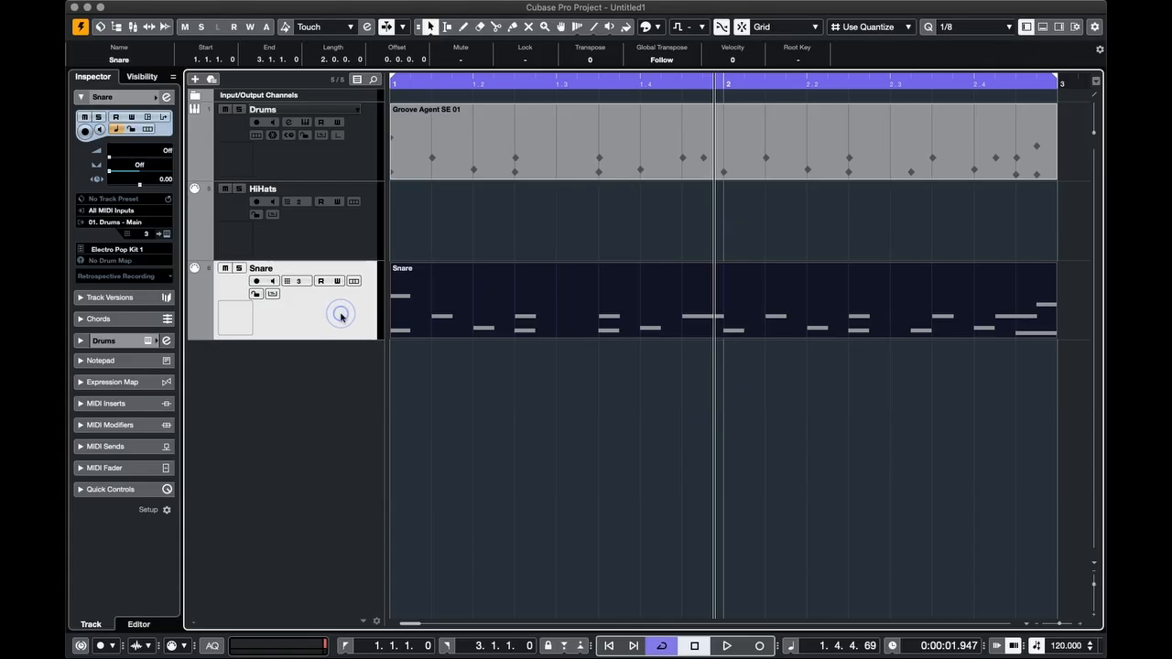
pyautogui.click(128, 265)
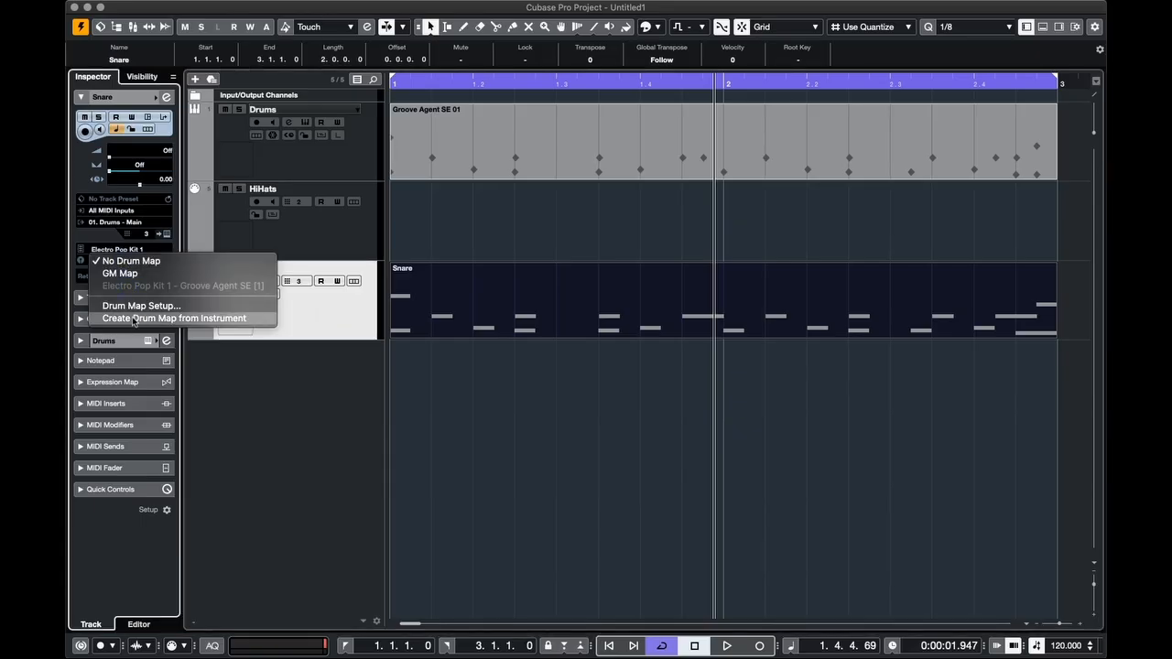
pyautogui.click(133, 318)
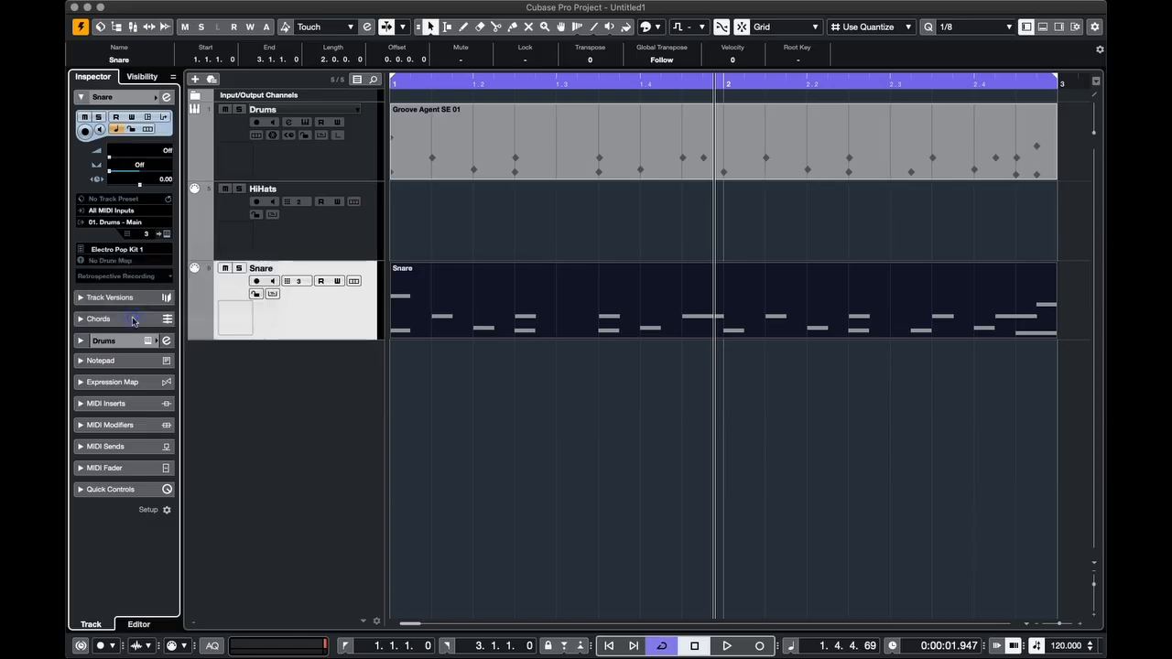
pyautogui.click(448, 238)
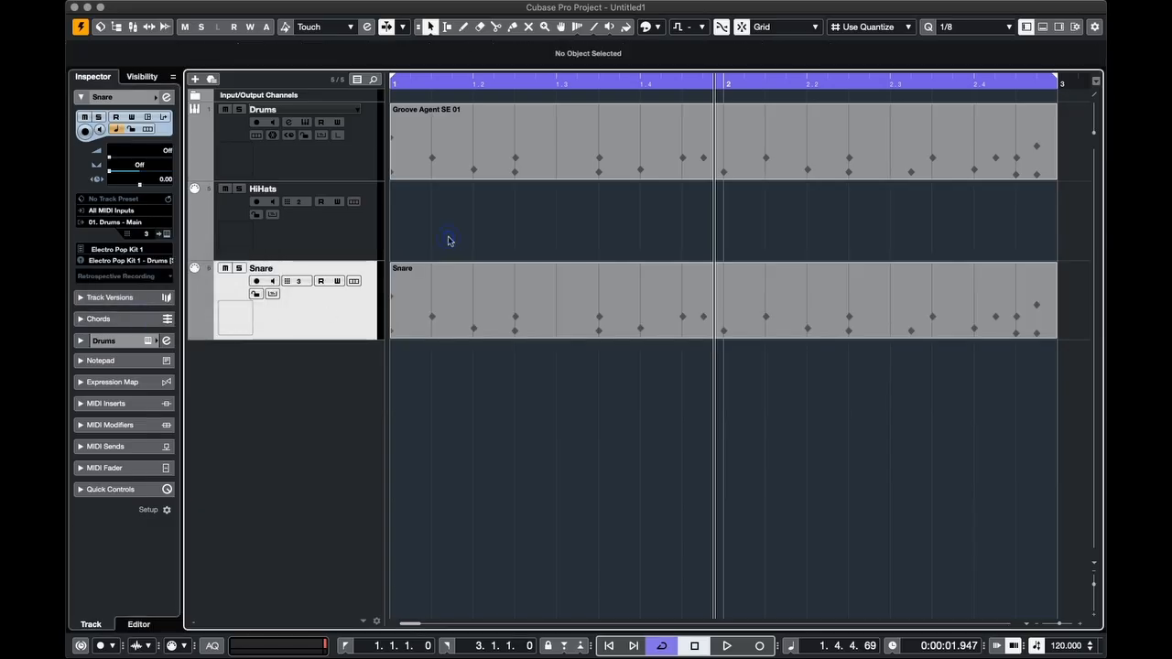
pyautogui.click(485, 307)
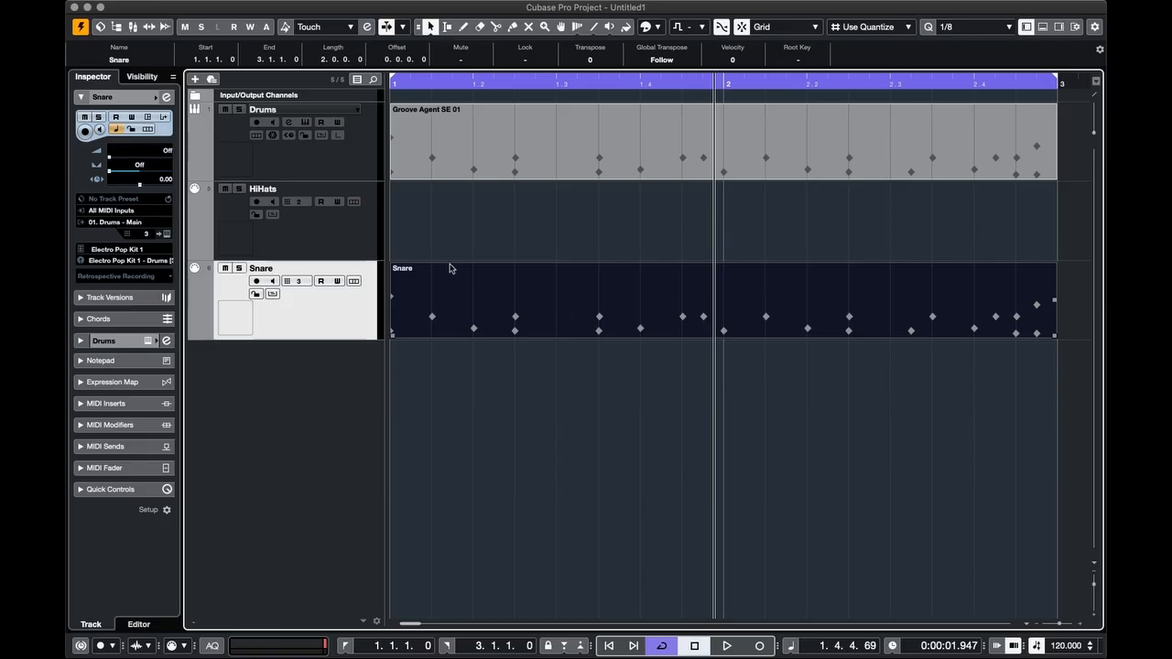
# Draw an empty two-bar part on the HiHats track, spanning from bar 1 to bar 3
pyautogui.click(365, 240)
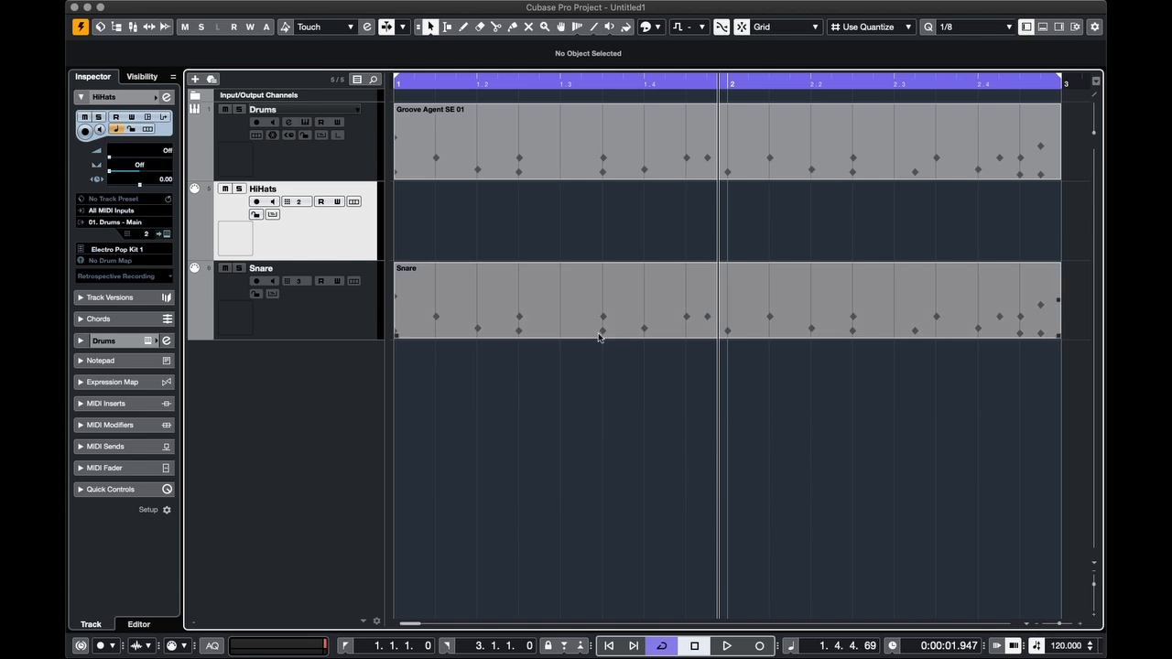
pyautogui.rightClick(575, 218)
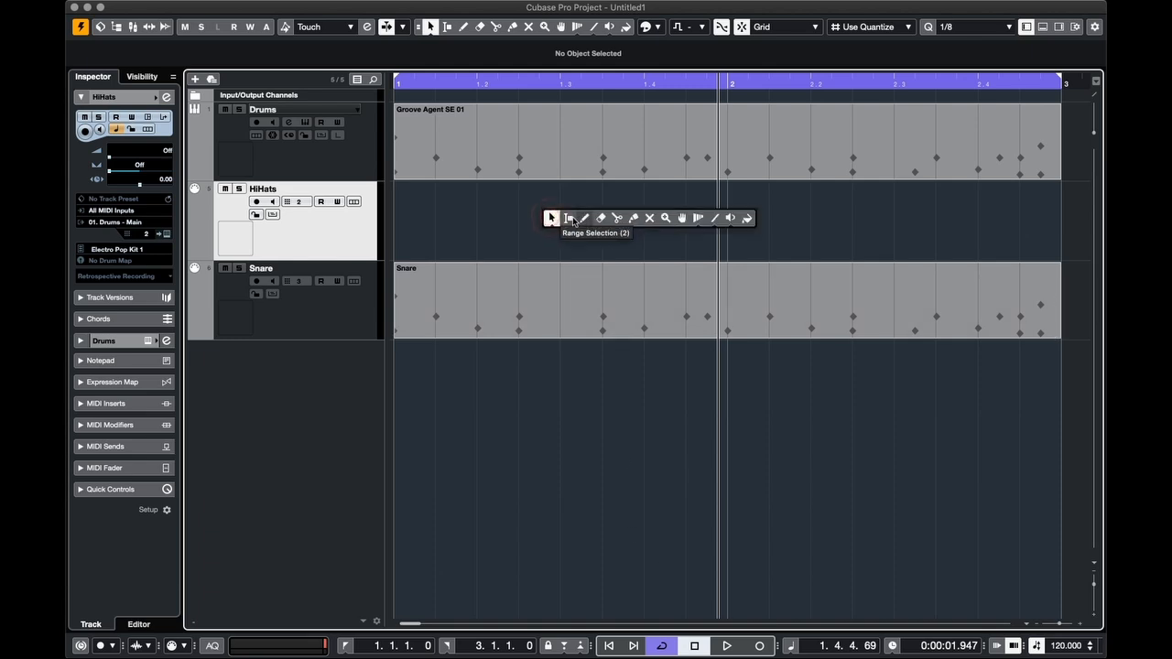
pyautogui.click(561, 216)
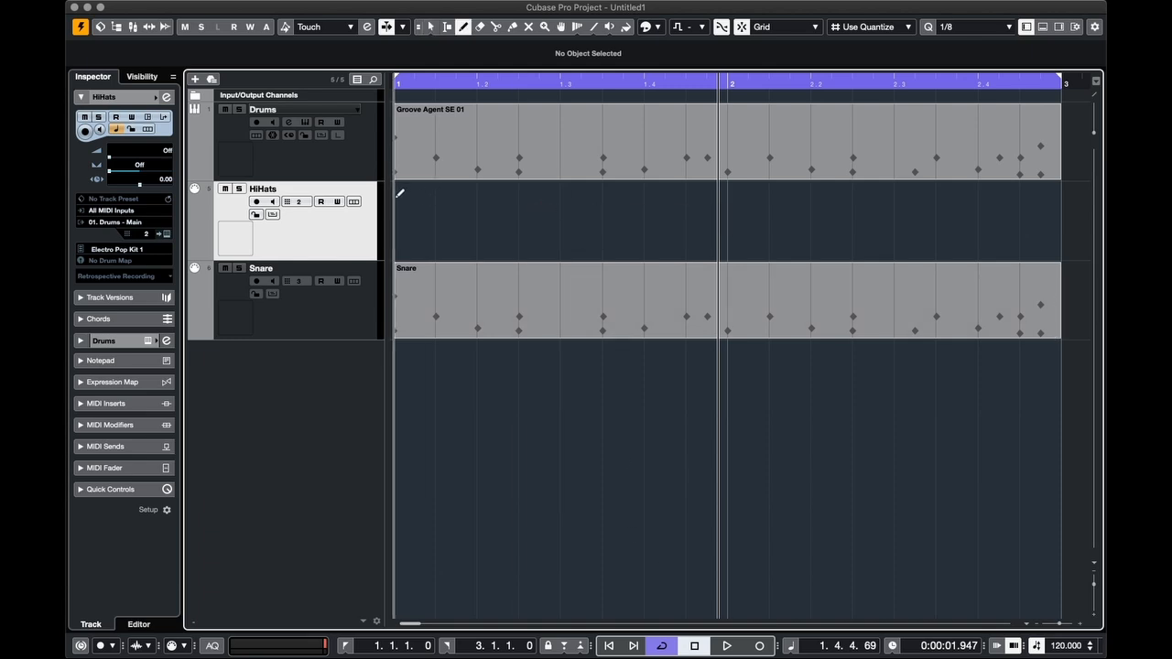
pyautogui.moveTo(399, 192)
pyautogui.mouseDown()
pyautogui.moveTo(417, 203)
pyautogui.moveTo(724, 213)
pyautogui.moveTo(1084, 212)
pyautogui.moveTo(1069, 206)
pyautogui.mouseUp()
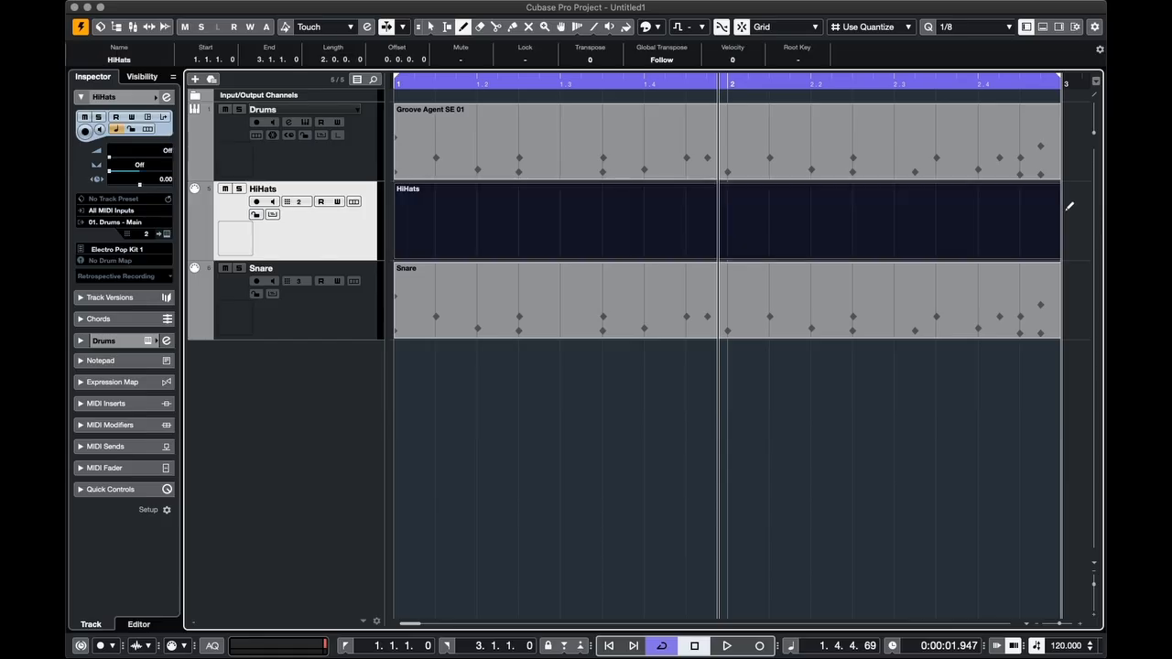
pyautogui.rightClick(586, 401)
pyautogui.click(586, 402)
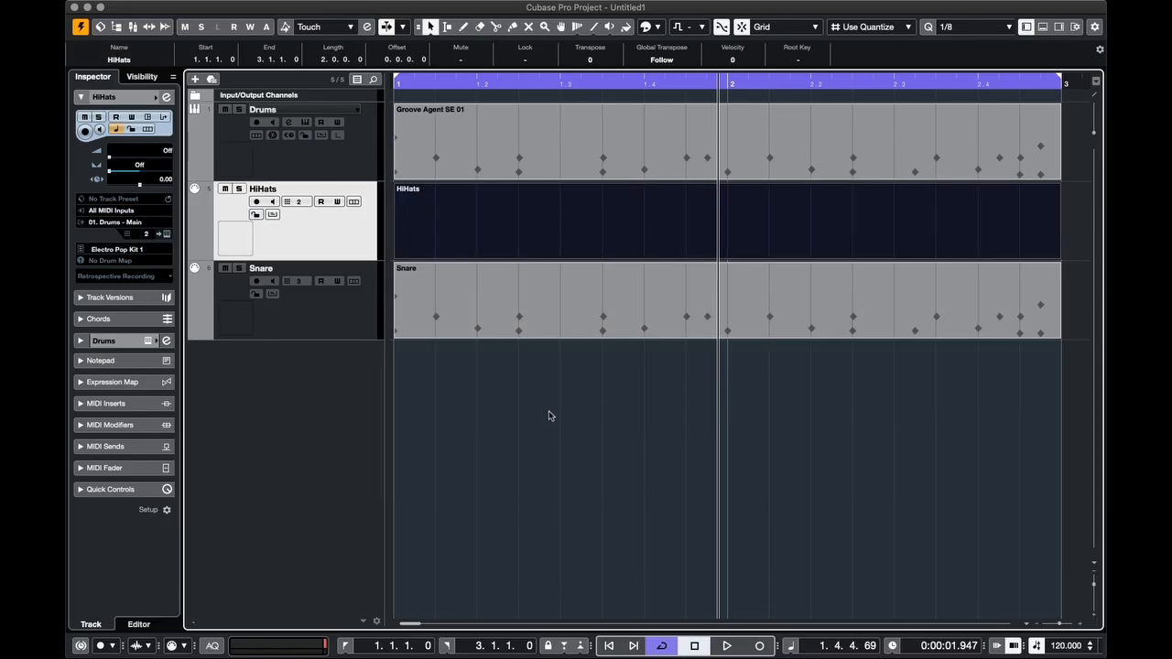
# Create a drum map from the instrument for the HiHats track
pyautogui.click(332, 235)
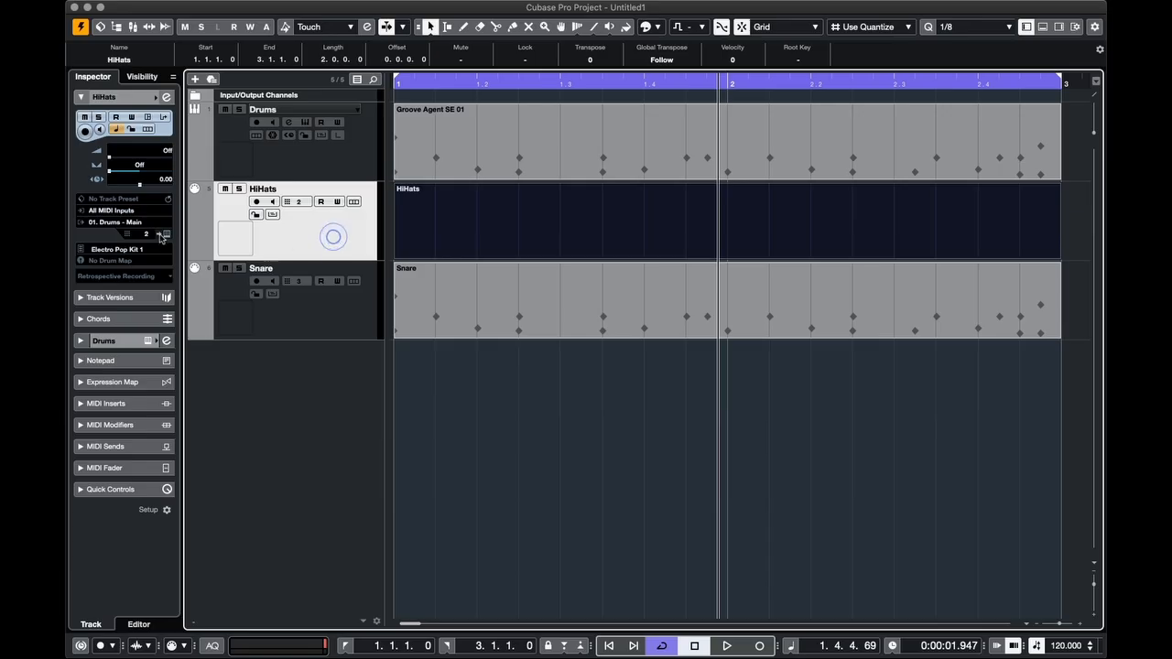
pyautogui.click(115, 260)
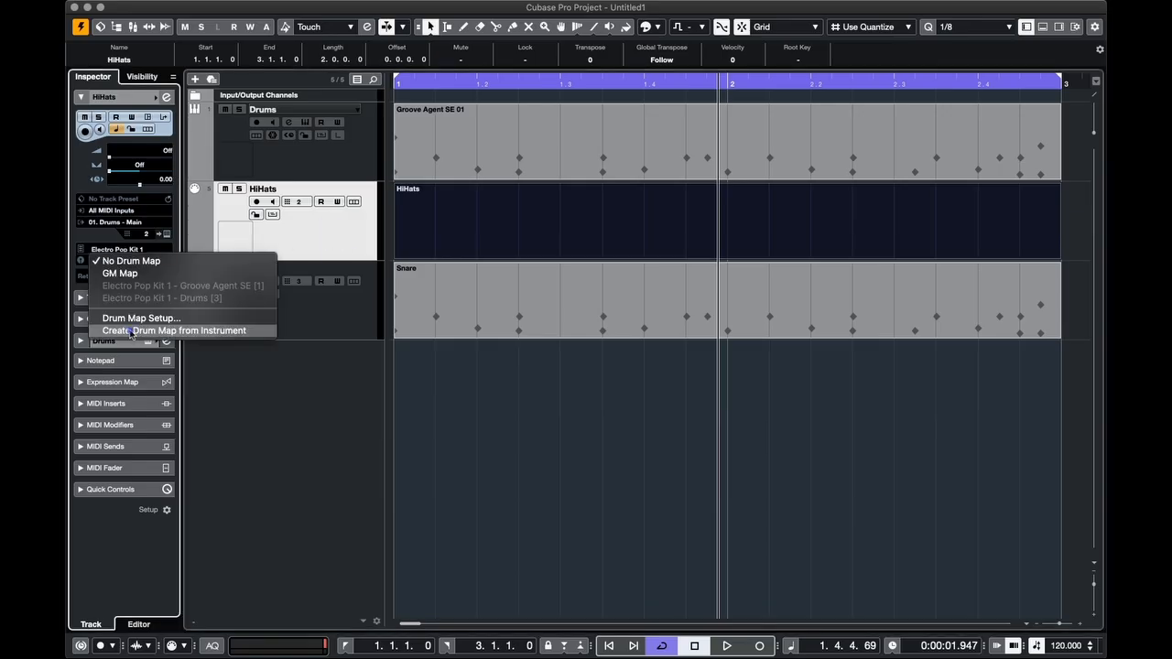
pyautogui.click(131, 330)
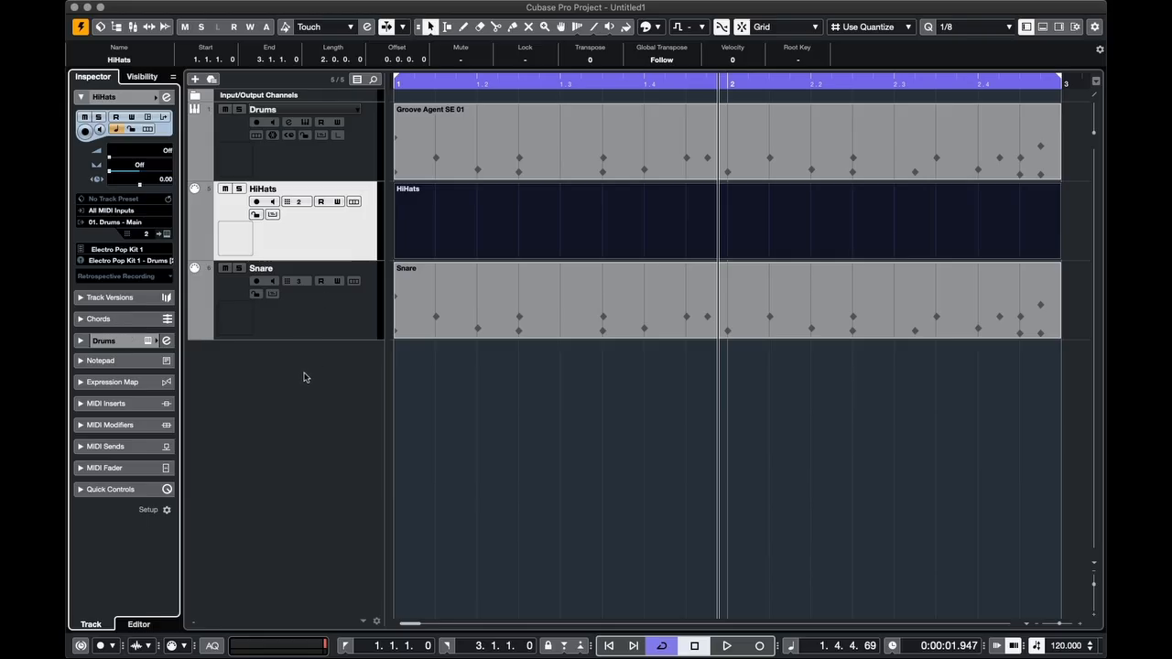
# Open the HiHats part in the Drum Editor and fill the HHC lane with 1/8 hits across both bars
pyautogui.doubleClick(520, 231)
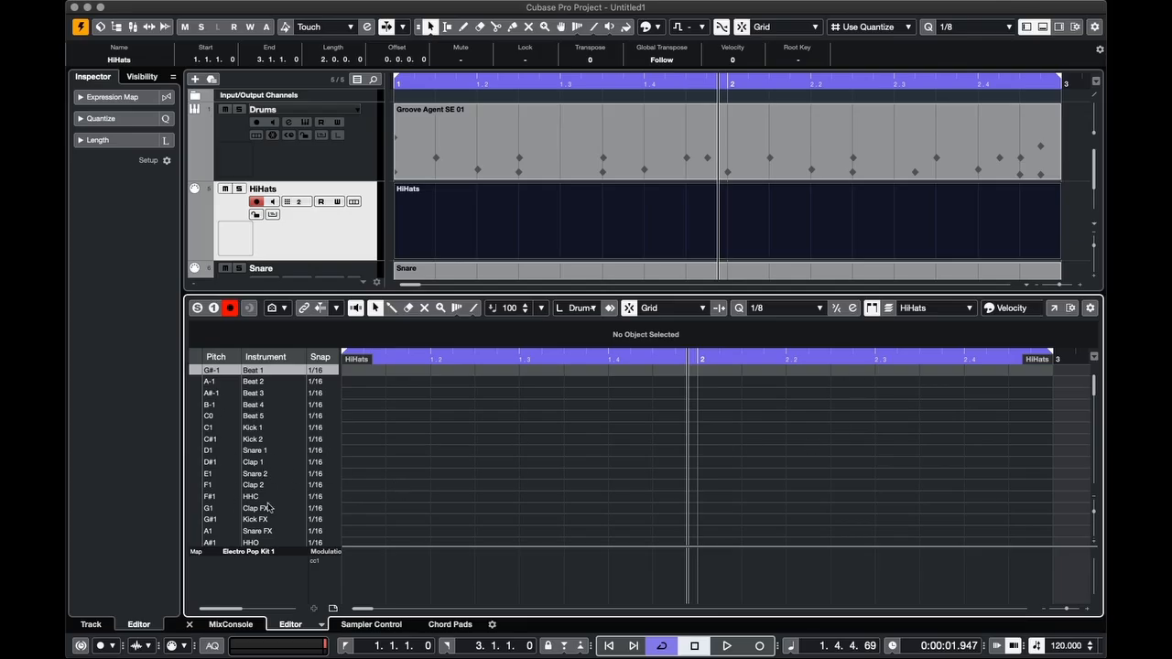
pyautogui.click(195, 500)
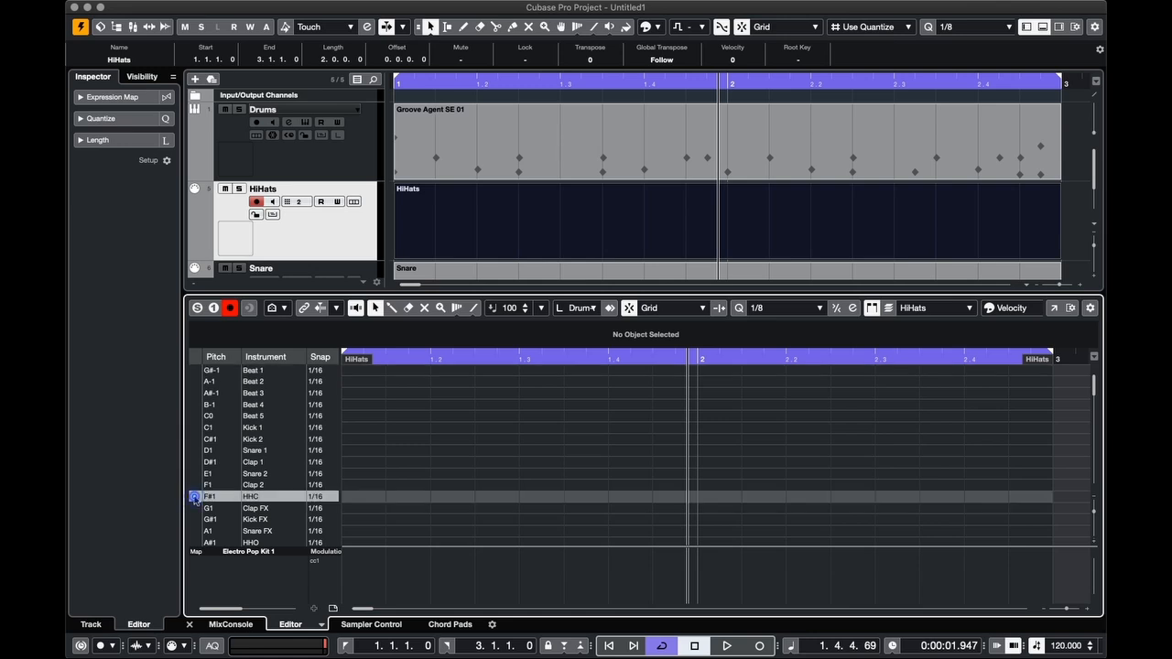
pyautogui.hotkey('shift', 'f')
pyautogui.click(779, 308)
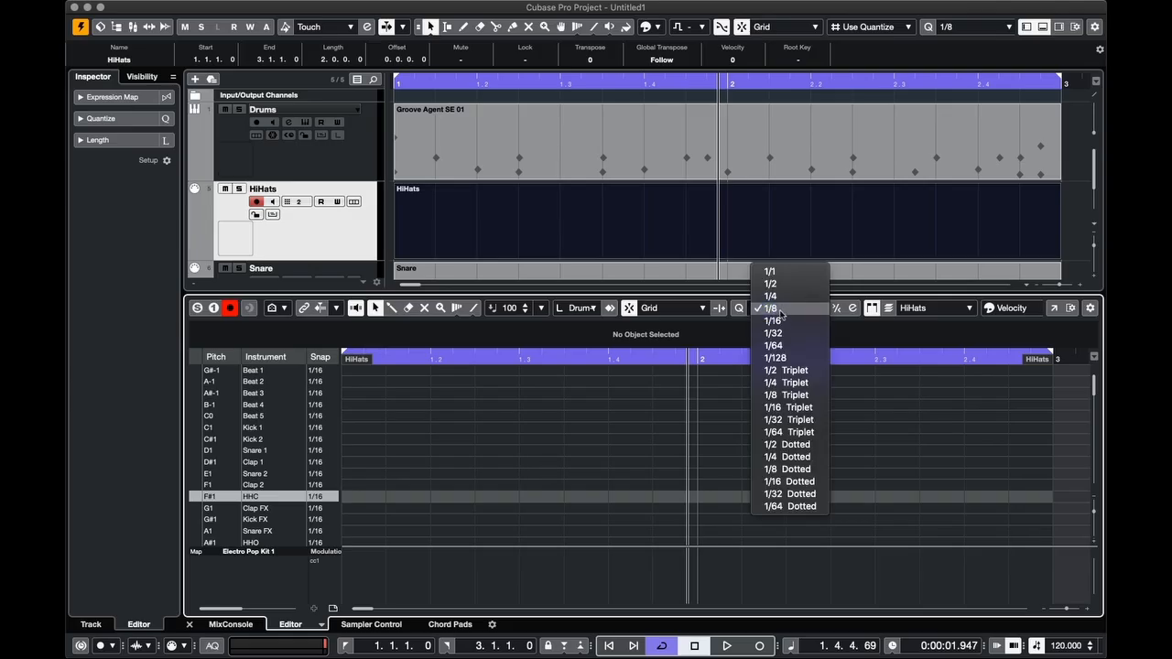
pyautogui.click(783, 313)
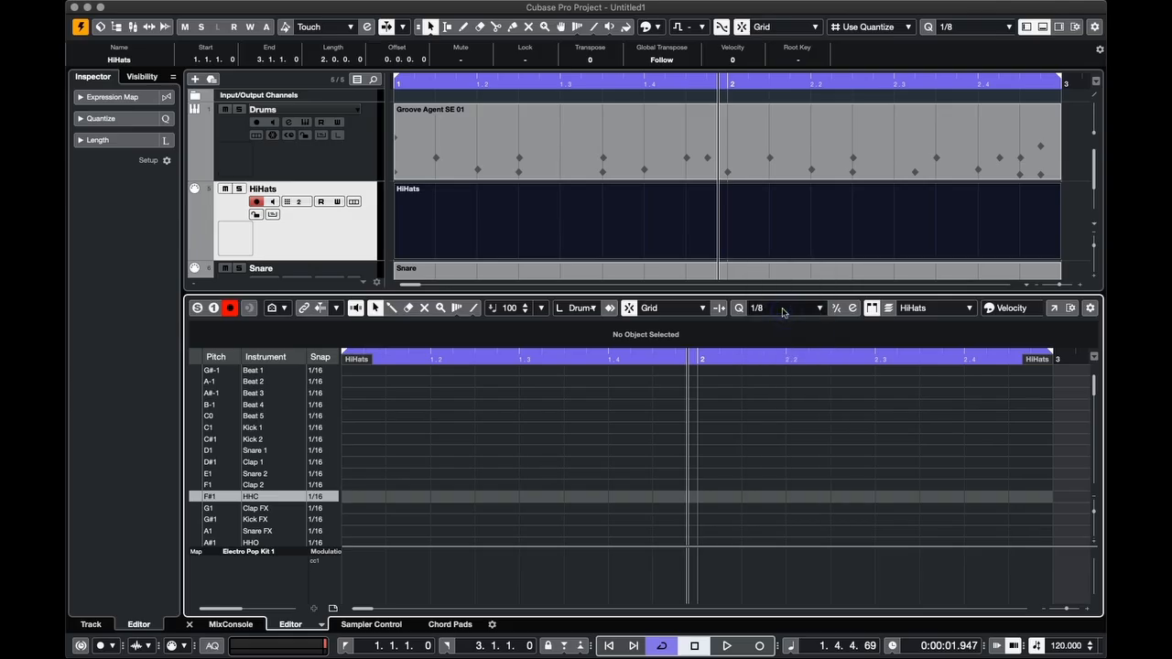
pyautogui.rightClick(521, 432)
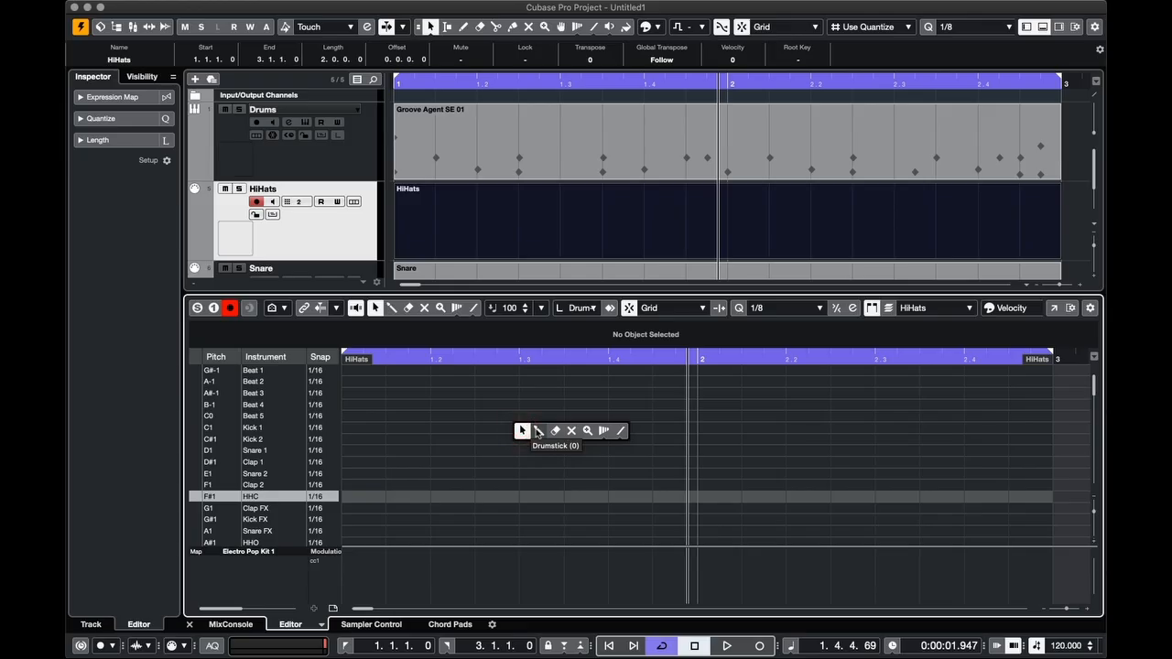
pyautogui.click(538, 430)
pyautogui.moveTo(354, 497); pyautogui.dragTo(1009, 500)
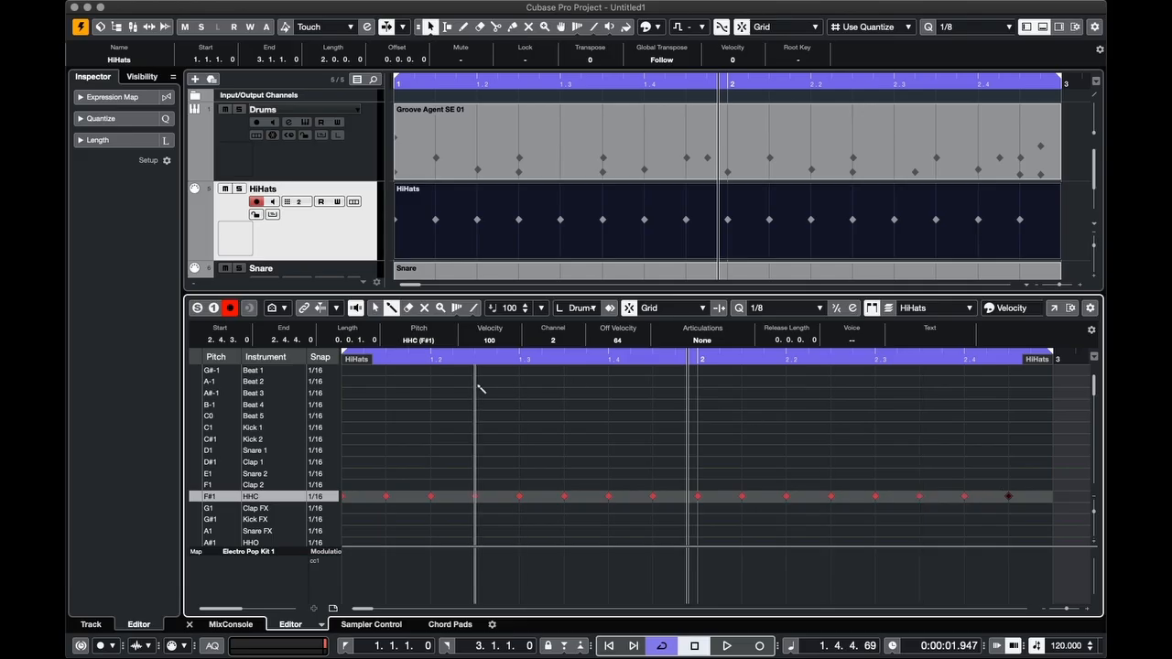
pyautogui.rightClick(480, 425)
pyautogui.click(481, 427)
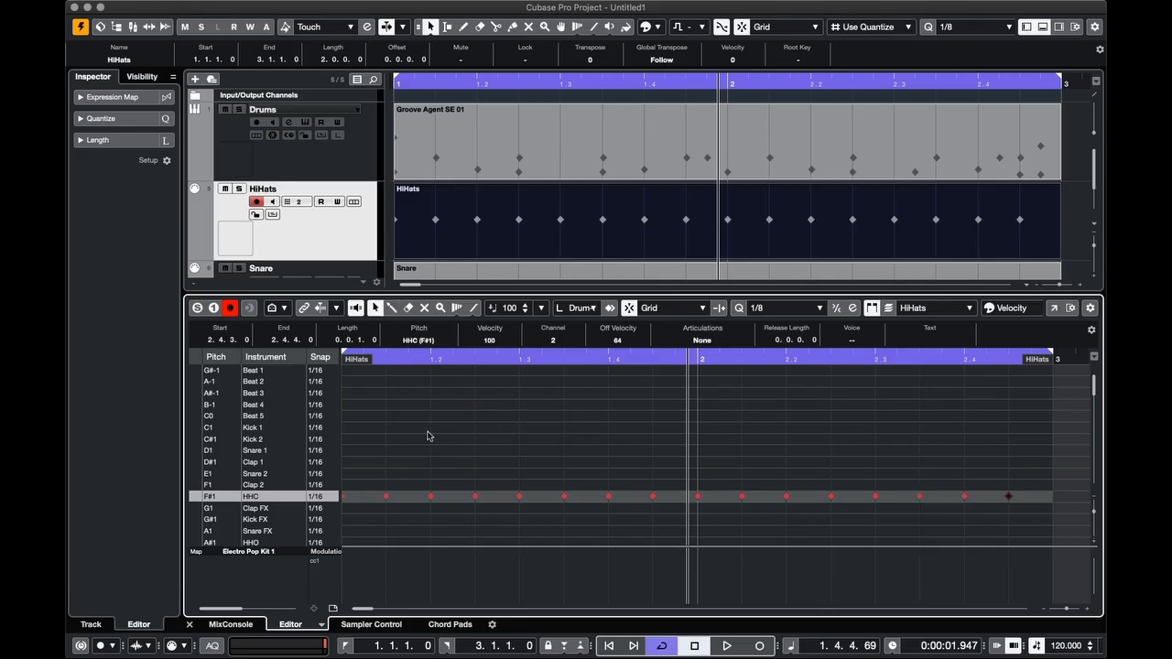
# Display velocity in the controller lane and set the quantize value to 1/16
pyautogui.click(338, 554)
pyautogui.click(341, 572)
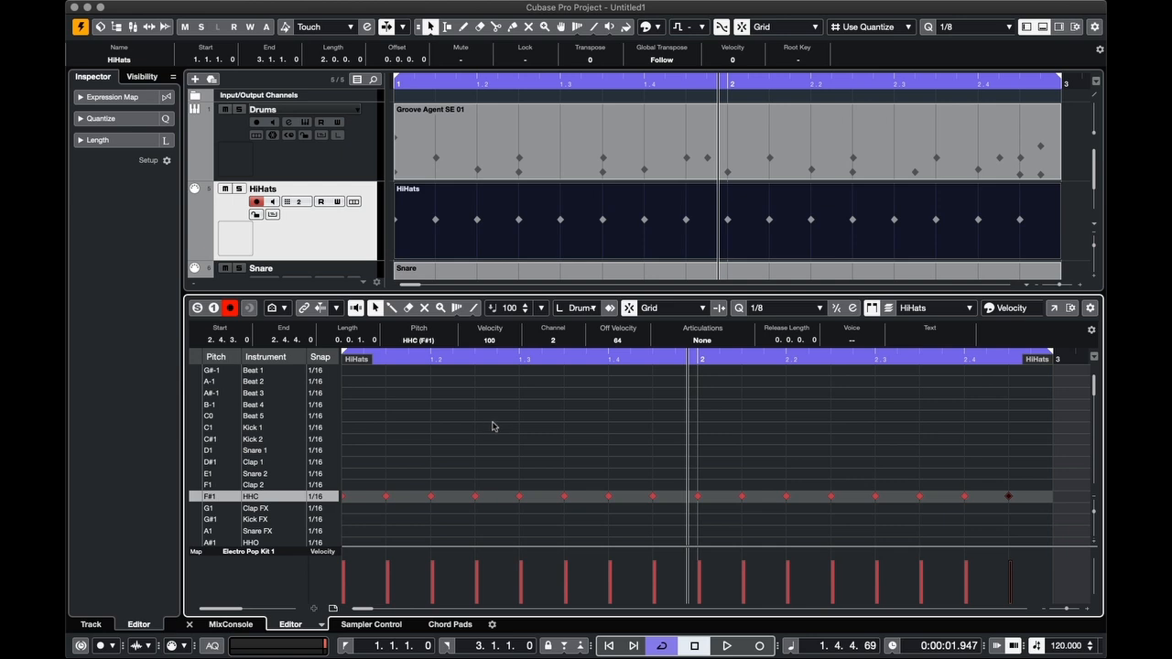
pyautogui.click(791, 309)
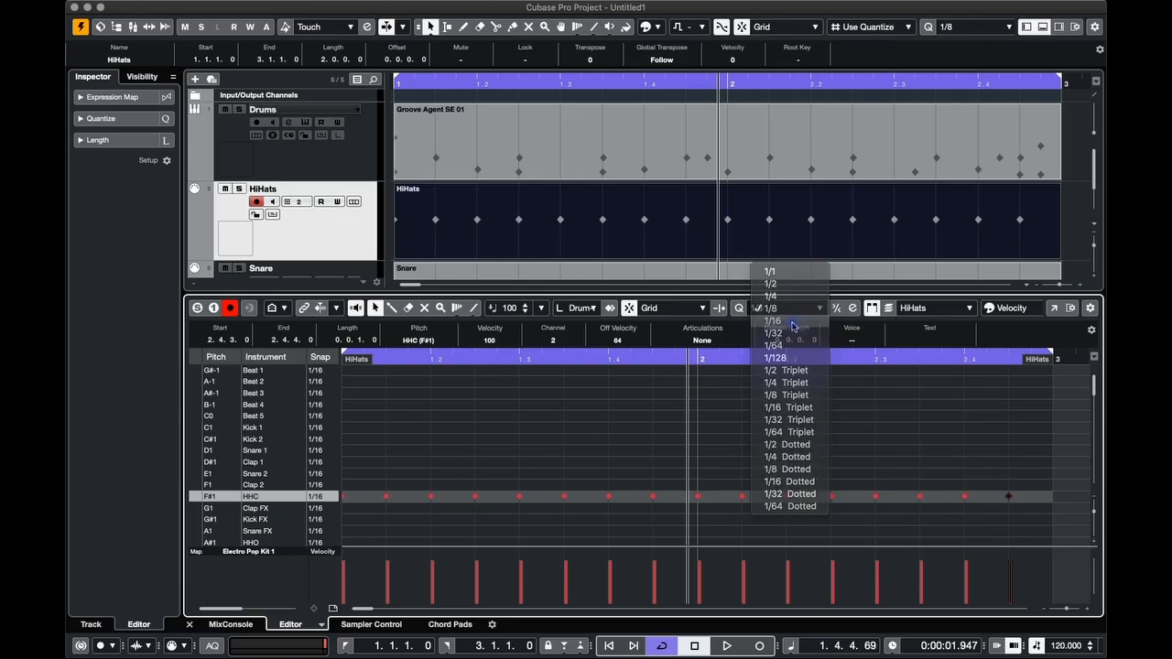
pyautogui.click(793, 322)
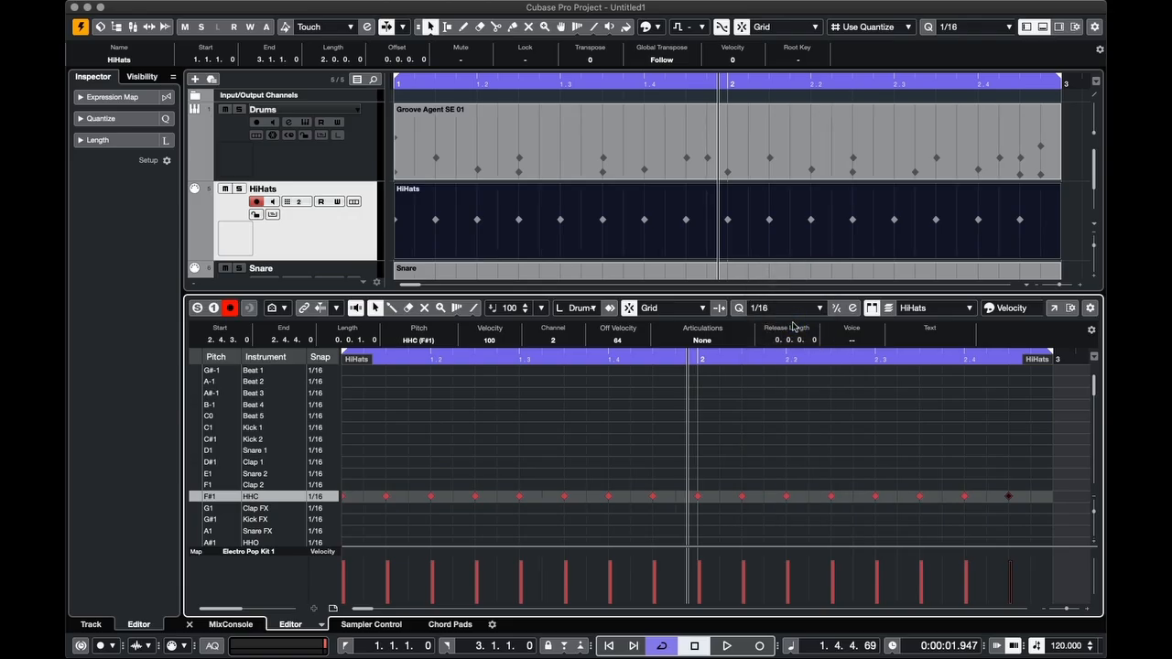
# Add HHC hits to the HiHats part at 1.4.4 with velocity 69 and at 2.4.4 with velocity 67
pyautogui.rightClick(645, 441)
pyautogui.click(664, 441)
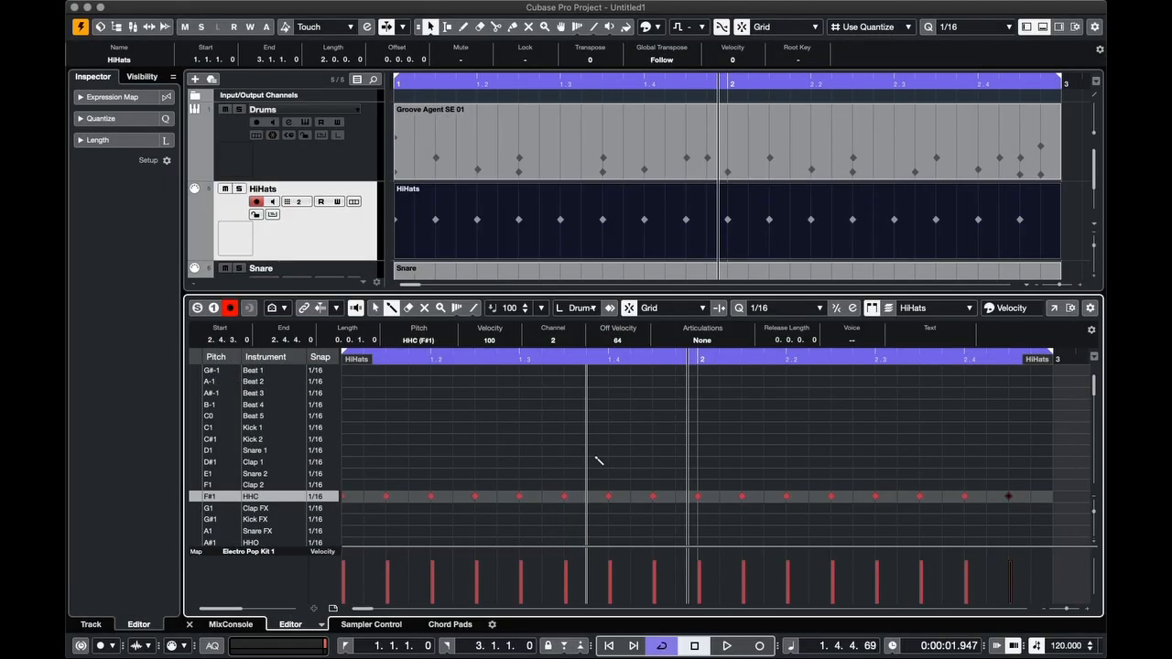
pyautogui.click(650, 357)
pyautogui.click(677, 497)
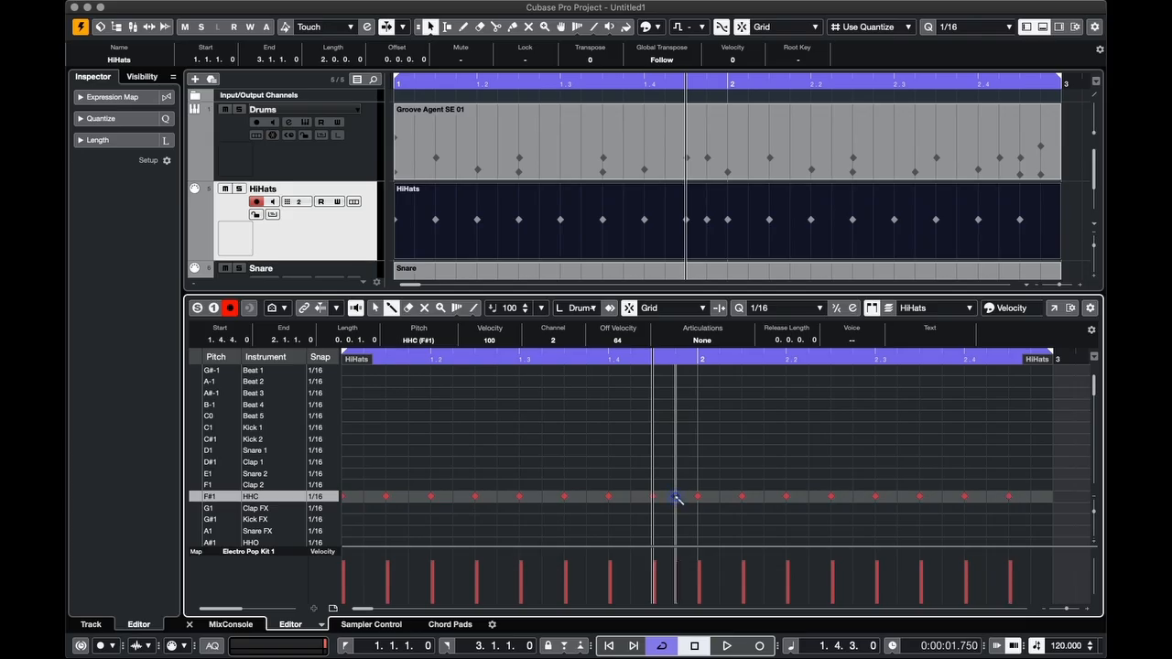
pyautogui.moveTo(676, 511); pyautogui.dragTo(679, 574)
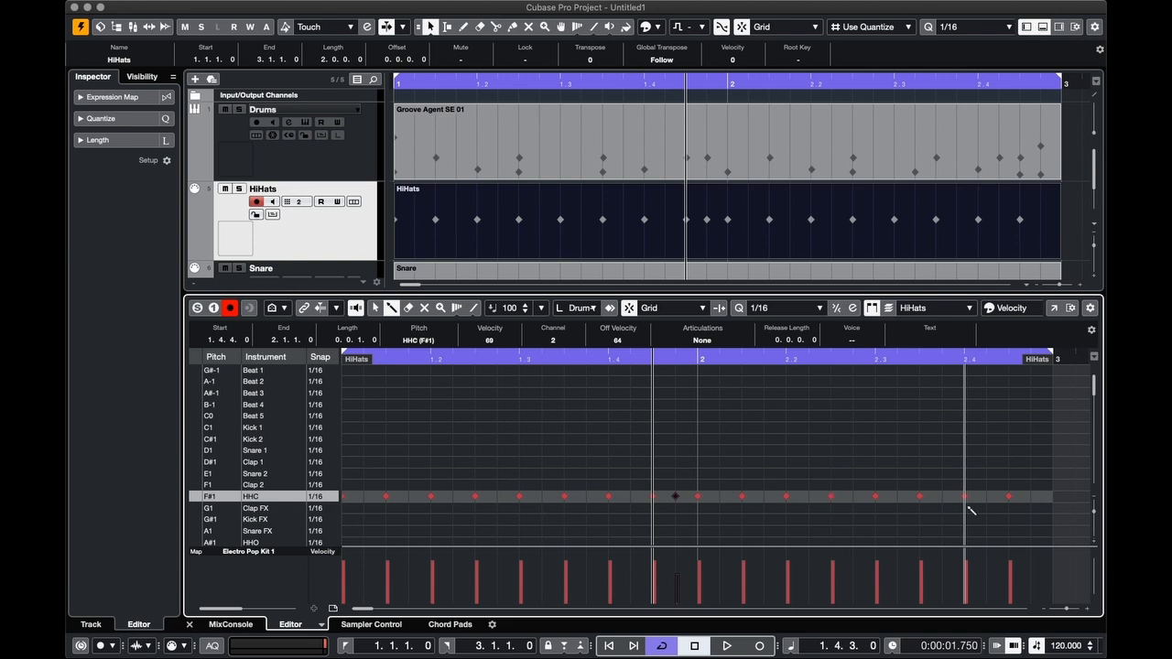
pyautogui.click(1032, 504)
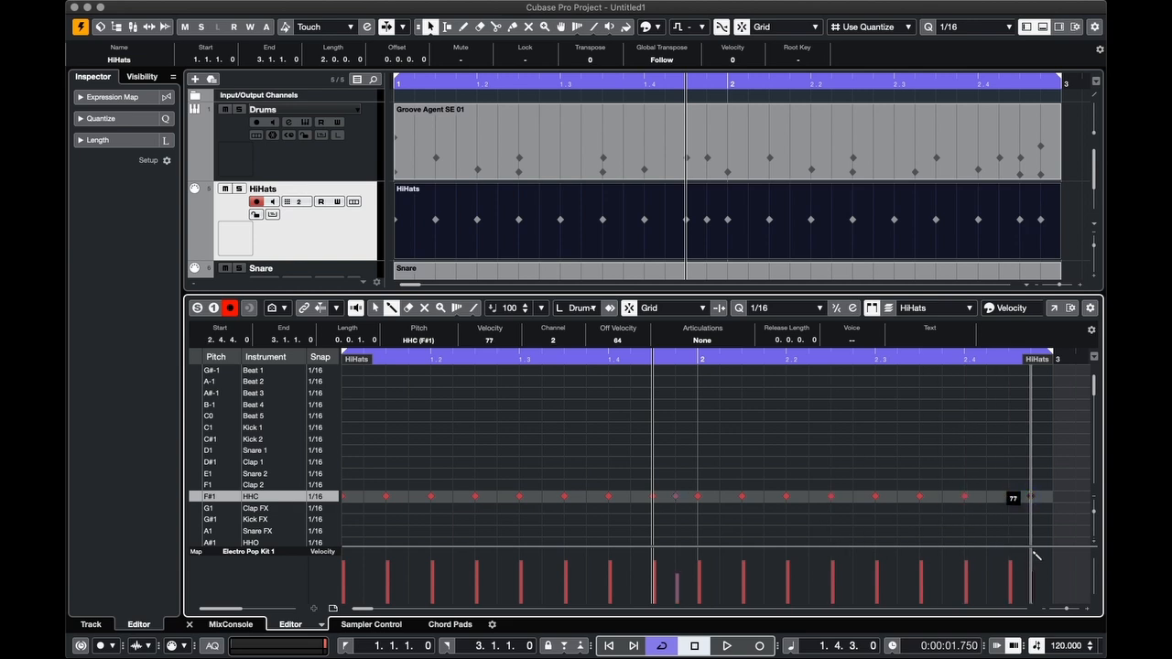
pyautogui.moveTo(1036, 554); pyautogui.dragTo(1037, 577)
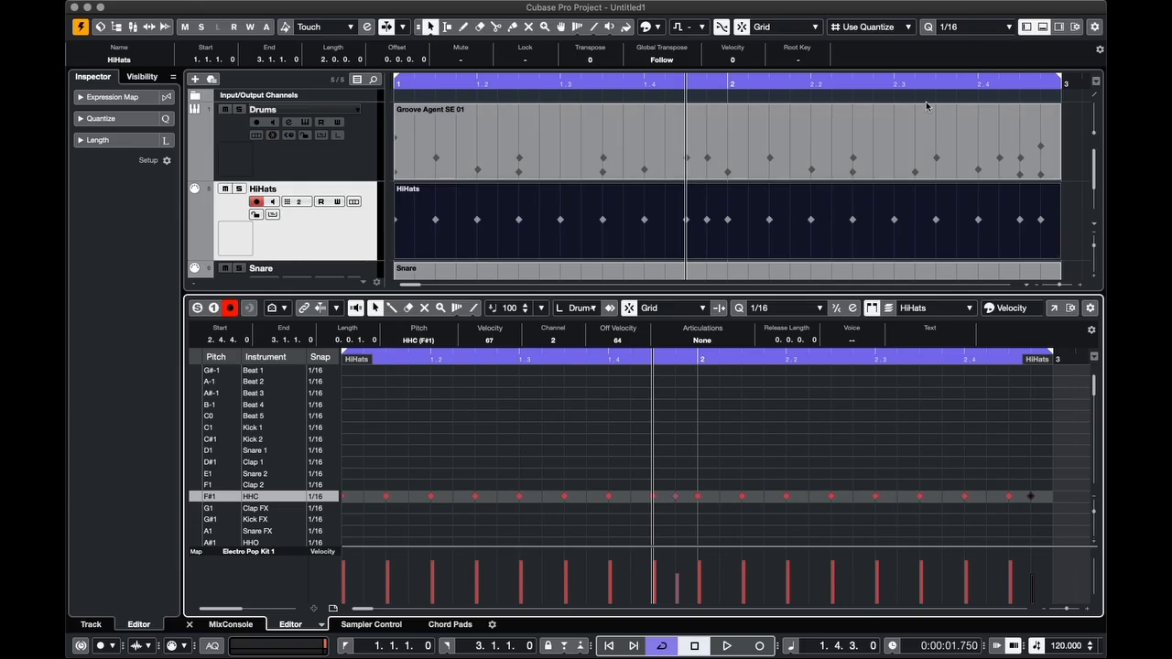
# Delete all HHC notes from the Groove Agent SE 01 part on the Drums track
pyautogui.click(558, 131)
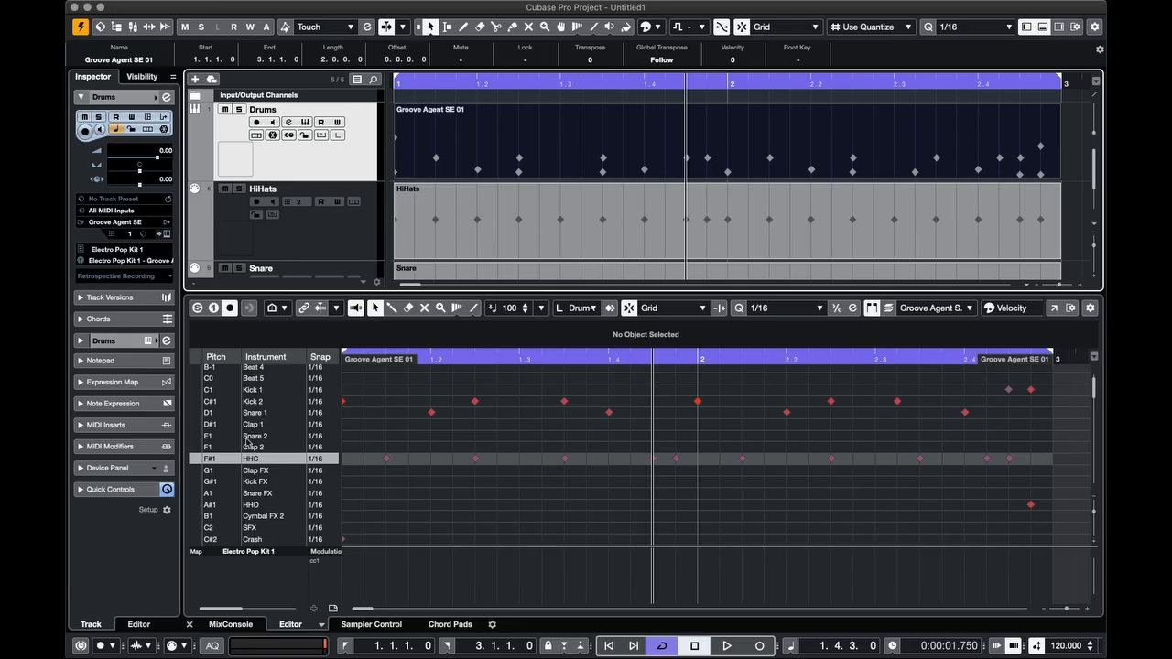
pyautogui.click(197, 458)
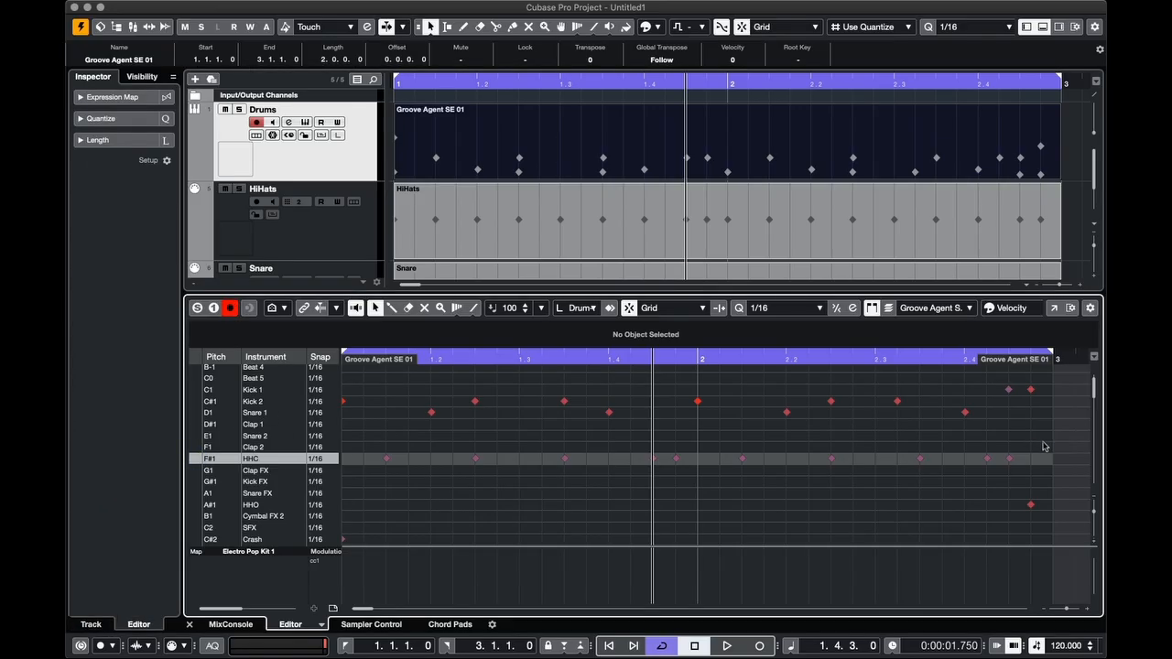
pyautogui.moveTo(1043, 447); pyautogui.dragTo(371, 477)
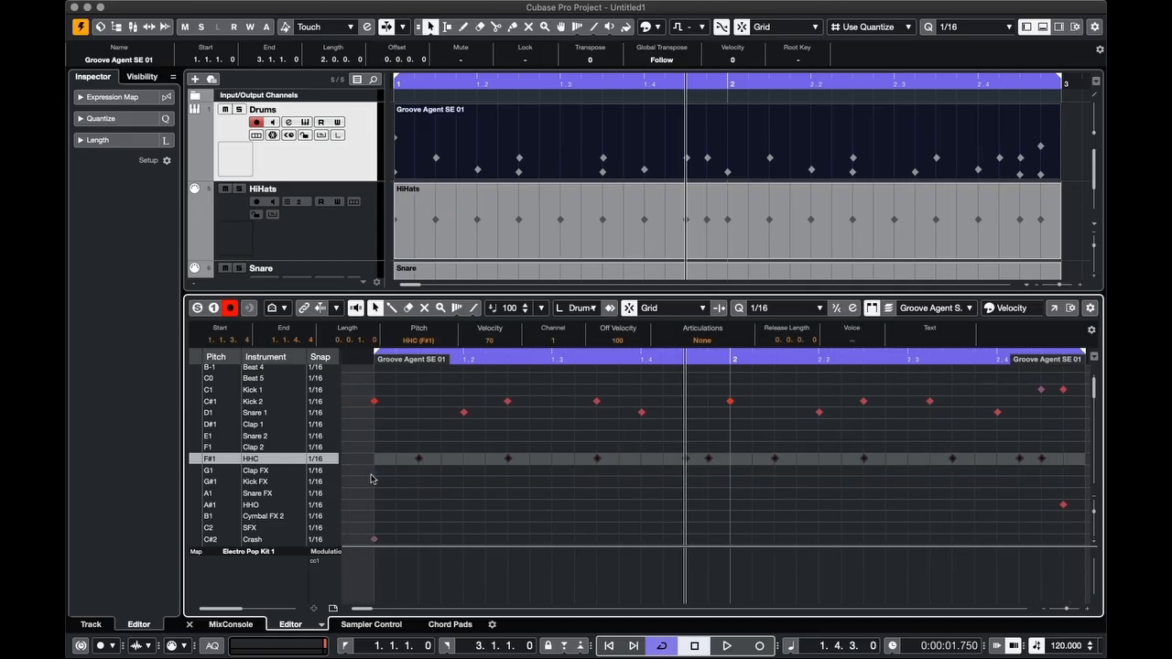
pyautogui.press('BackSpace')
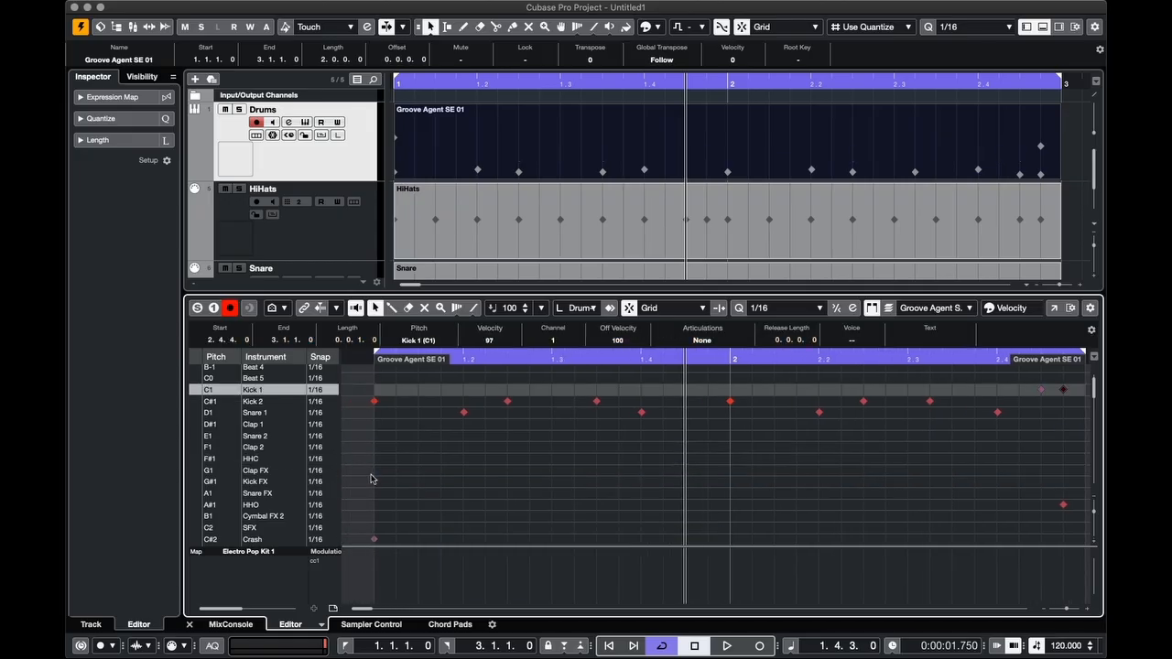
# Delete the Crash note at the start of the Groove Agent SE 01 part
pyautogui.scroll(-1, 372, 478)
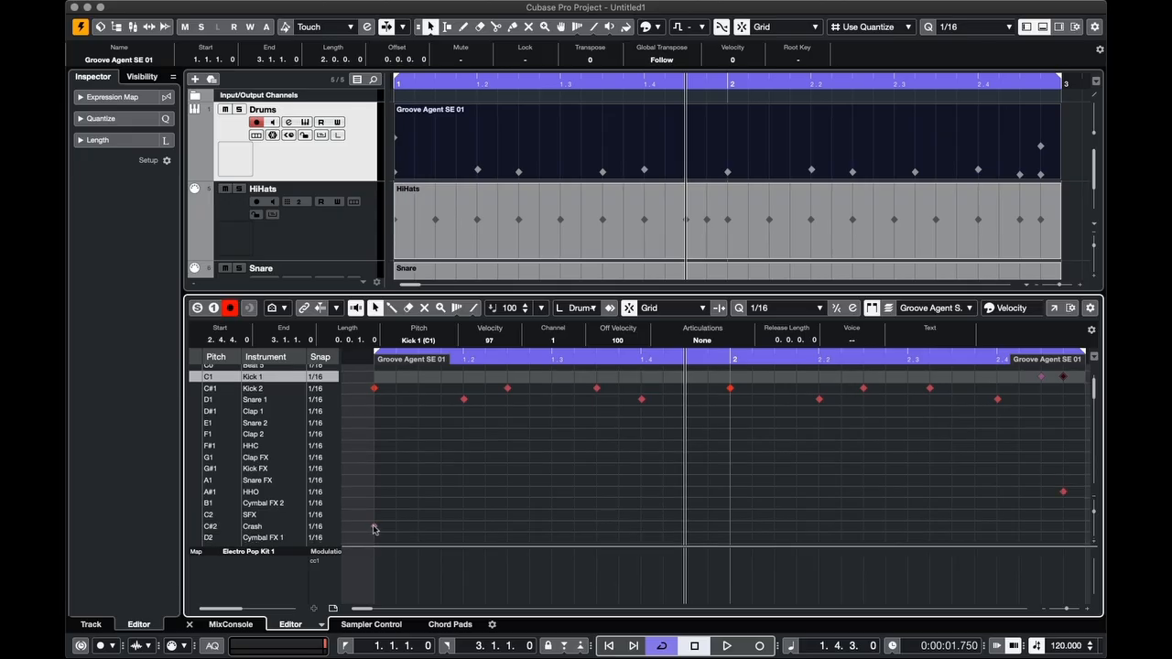
pyautogui.scroll(-2, 481, 496)
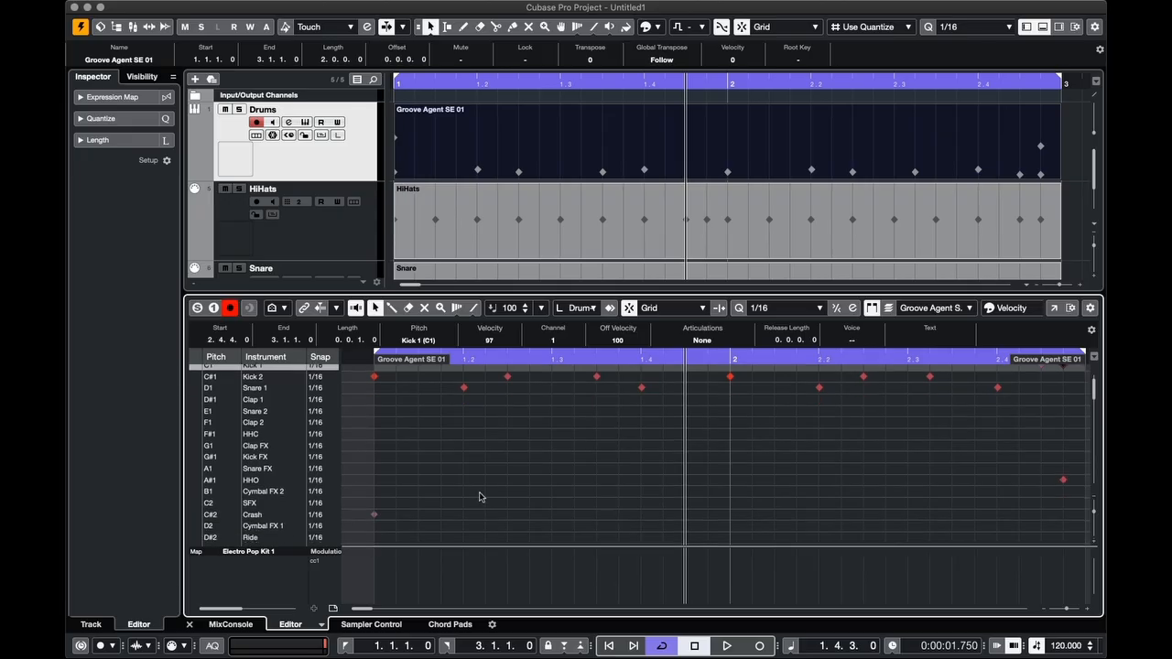
pyautogui.click(375, 502)
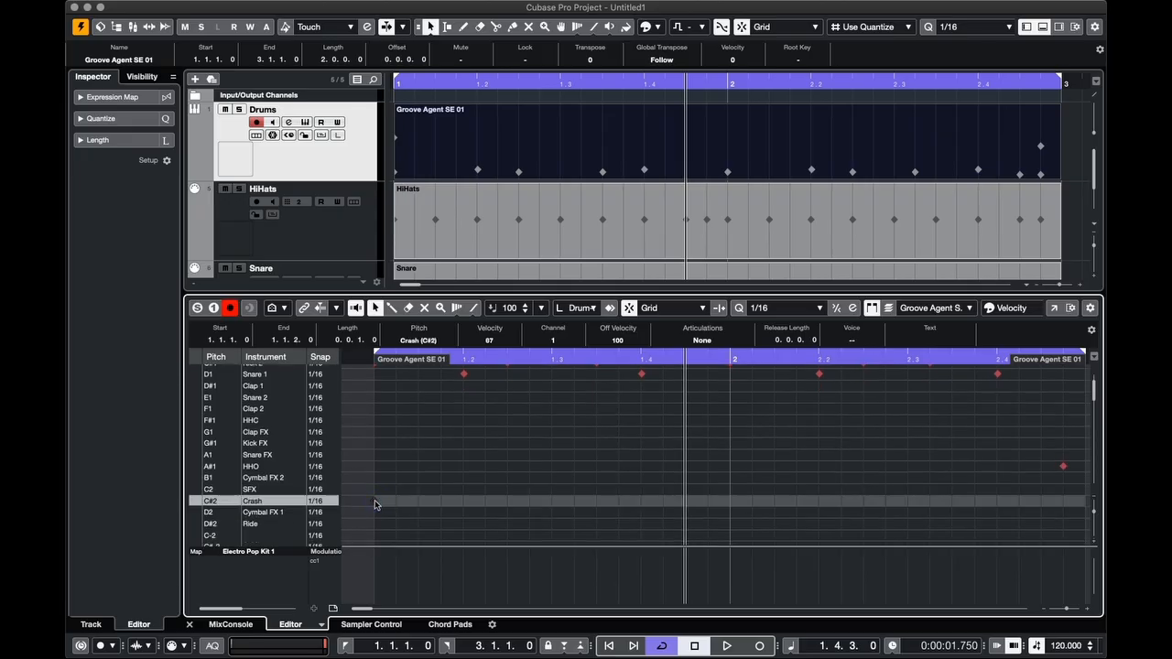
pyautogui.press('Delete')
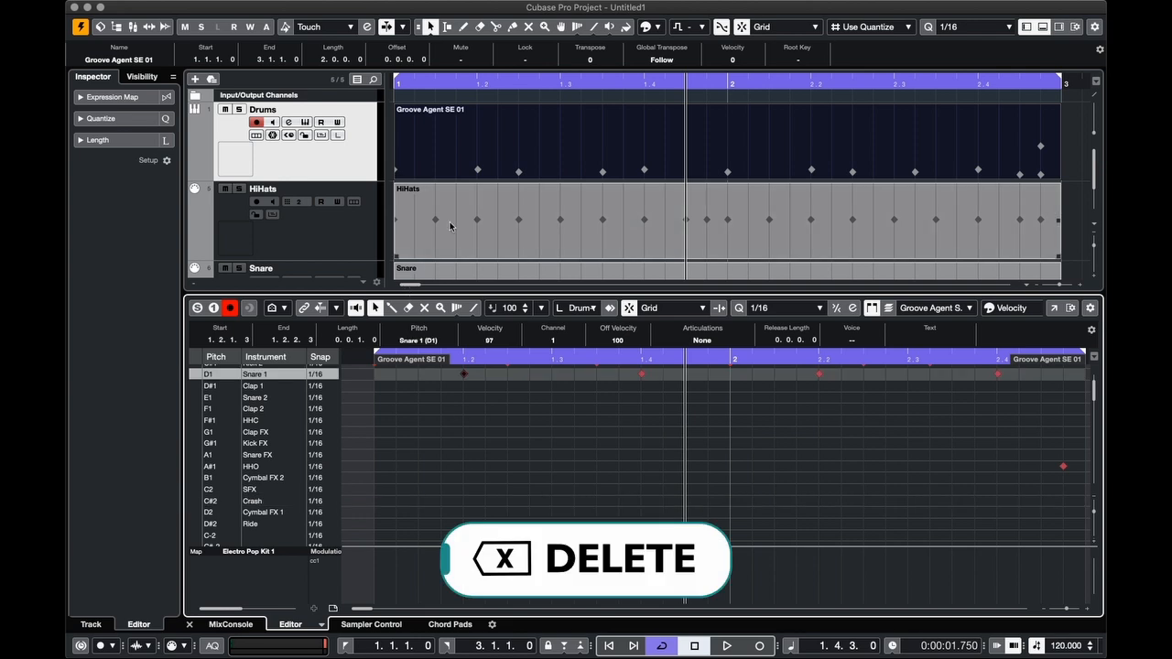
# Audition the Crash sound and add a Crash hit at 1.1.1 in the HiHats part
pyautogui.click(450, 198)
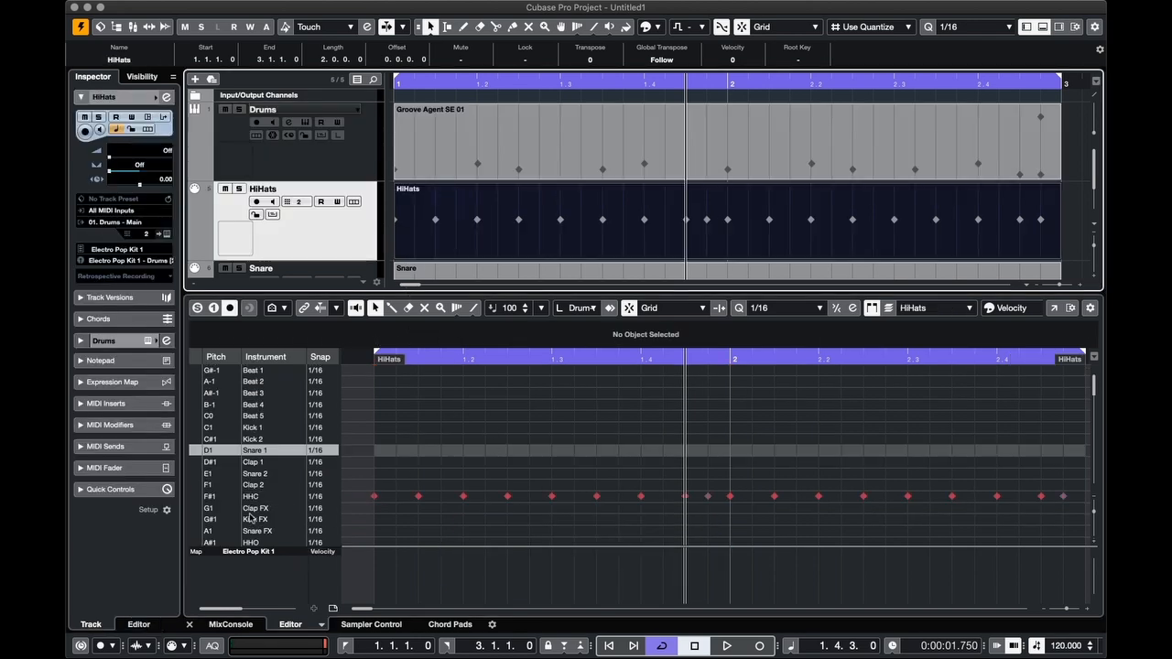
pyautogui.scroll(-2, 300, 515)
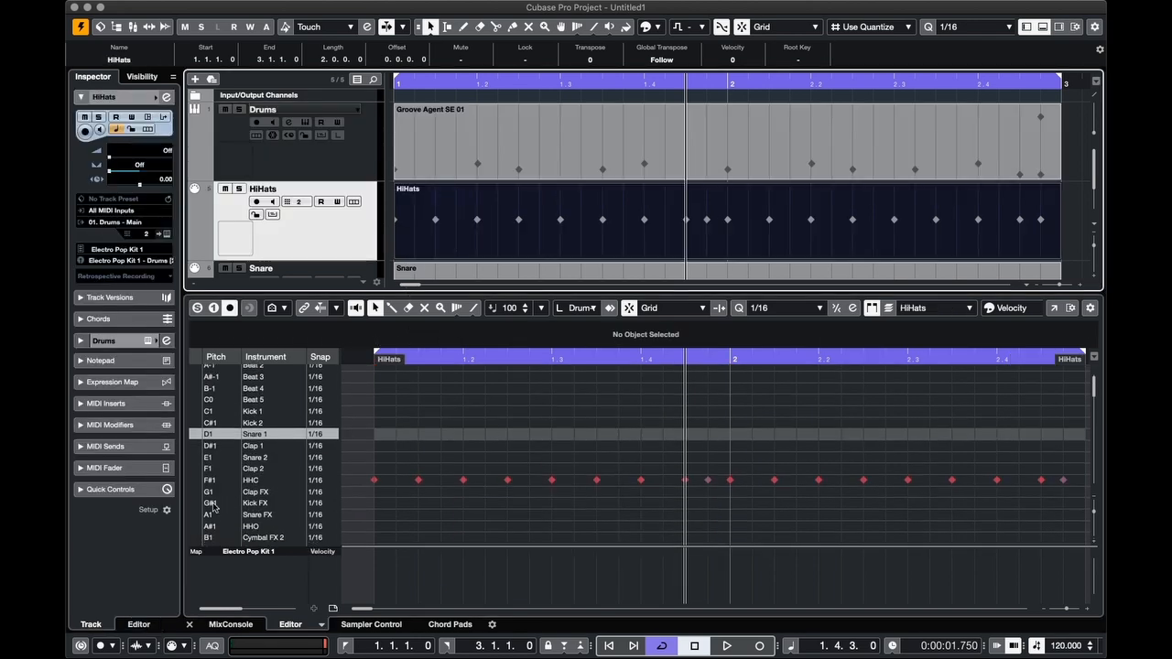
pyautogui.scroll(-3, 282, 520)
pyautogui.click(193, 528)
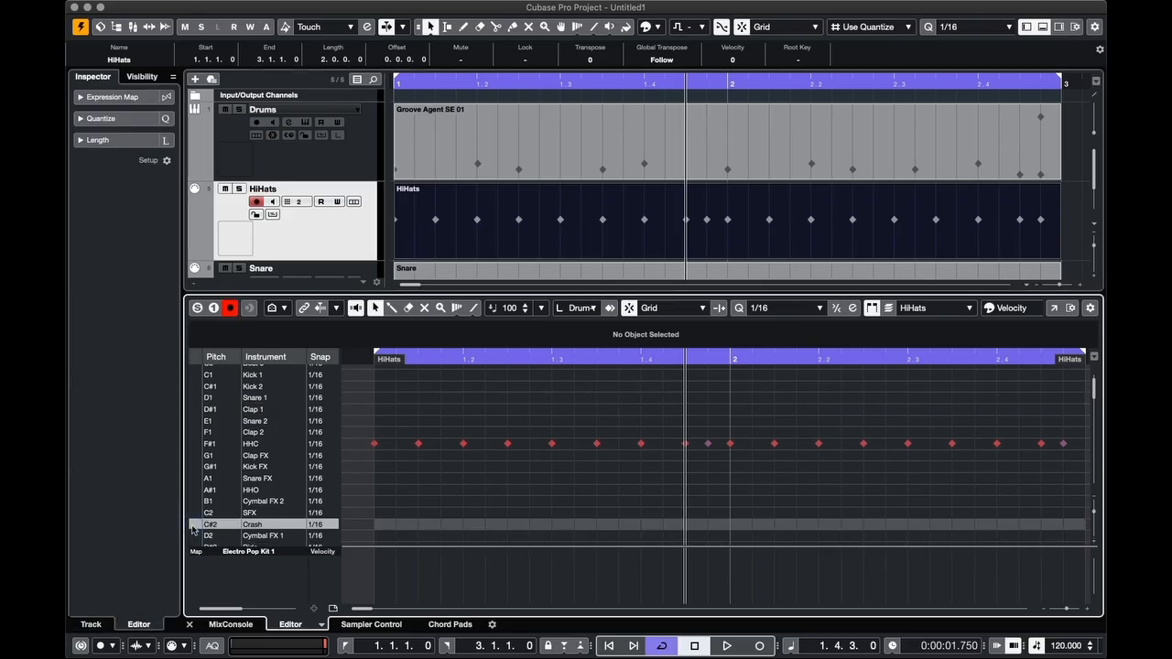
pyautogui.click(193, 503)
pyautogui.click(193, 527)
pyautogui.rightClick(376, 526)
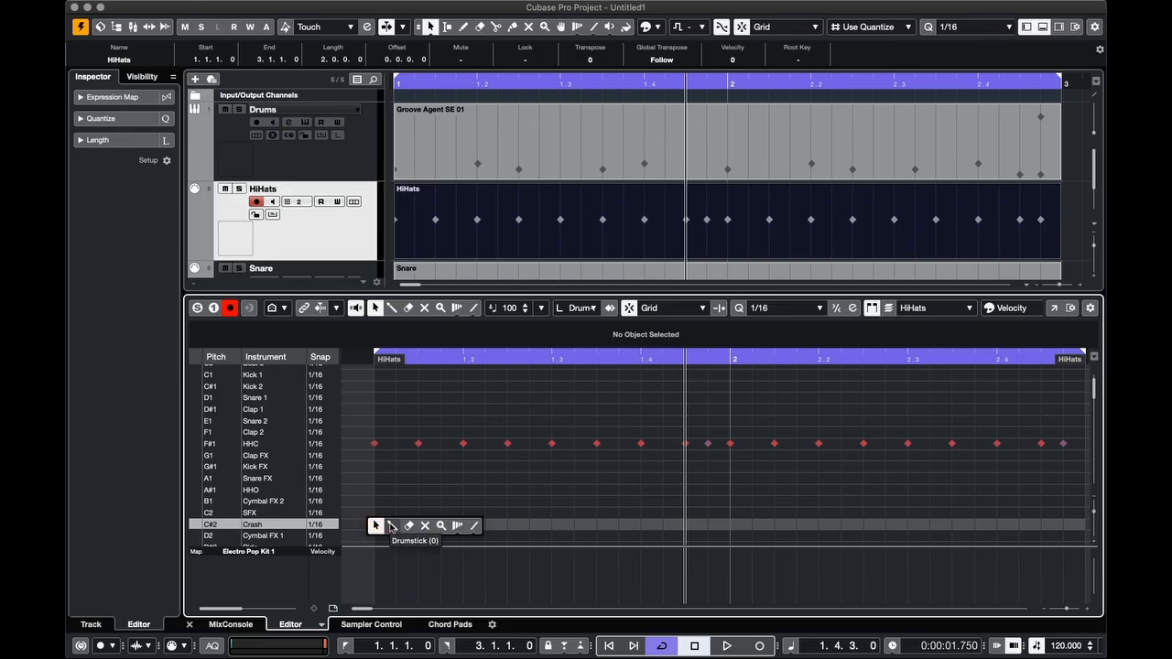
pyautogui.click(391, 526)
pyautogui.click(375, 525)
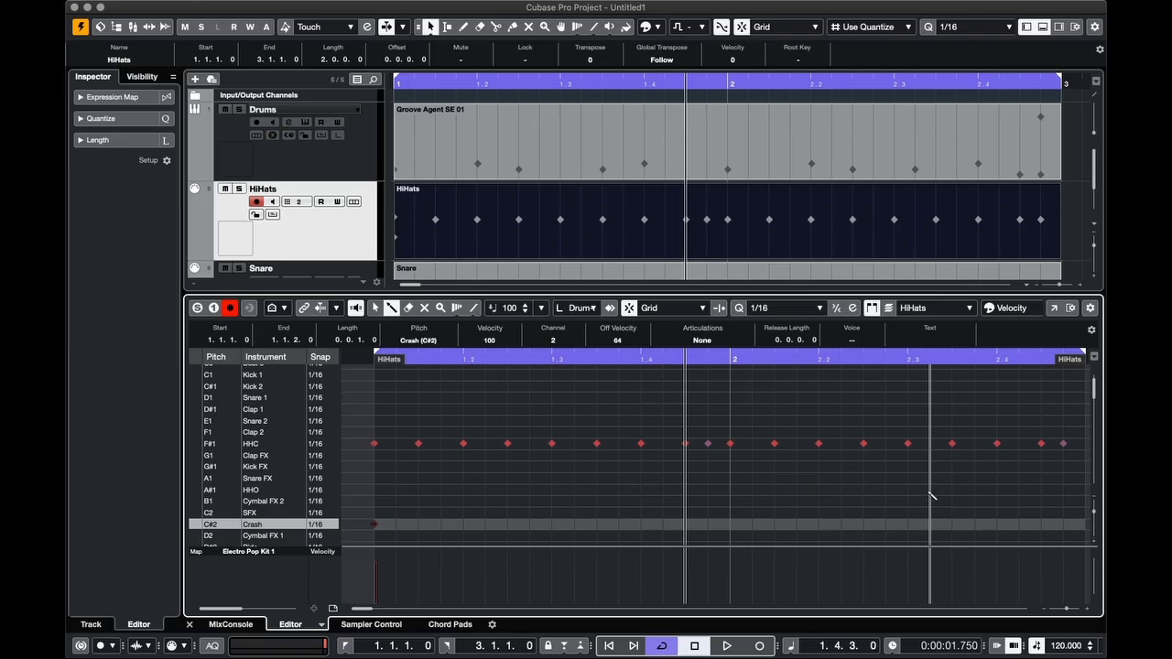
pyautogui.rightClick(657, 465)
pyautogui.click(653, 464)
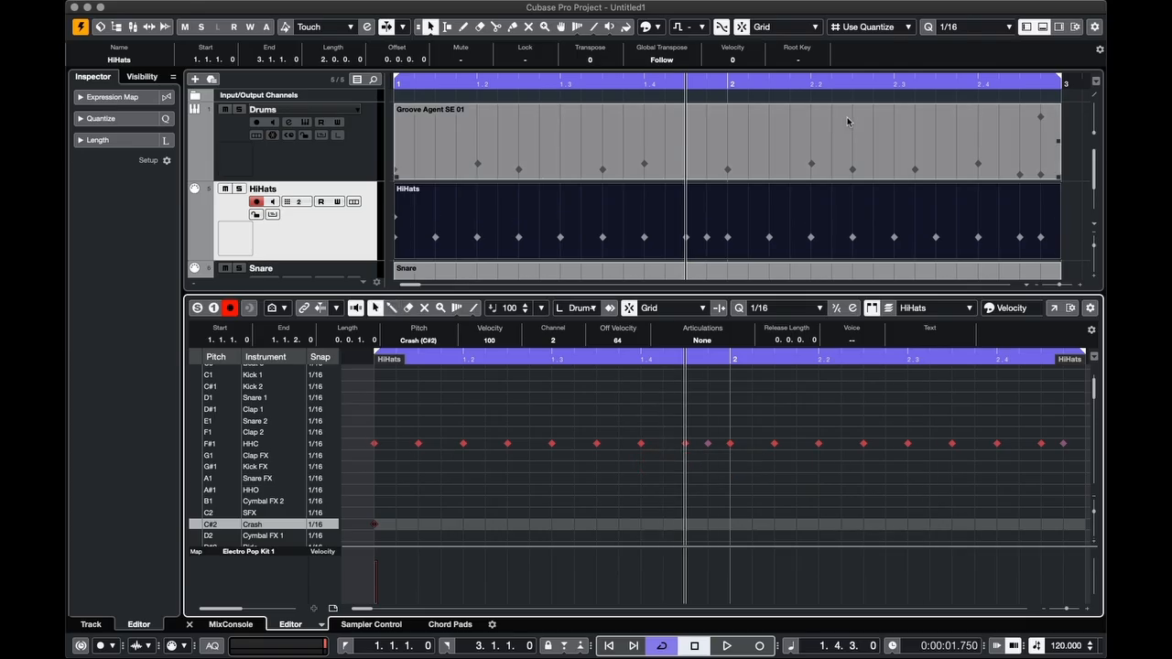
# Show the Groove Agent SE 01 part of the Drums track in the drum editor and audition Kick 2, Kick 1 and Snare 1
pyautogui.click(758, 141)
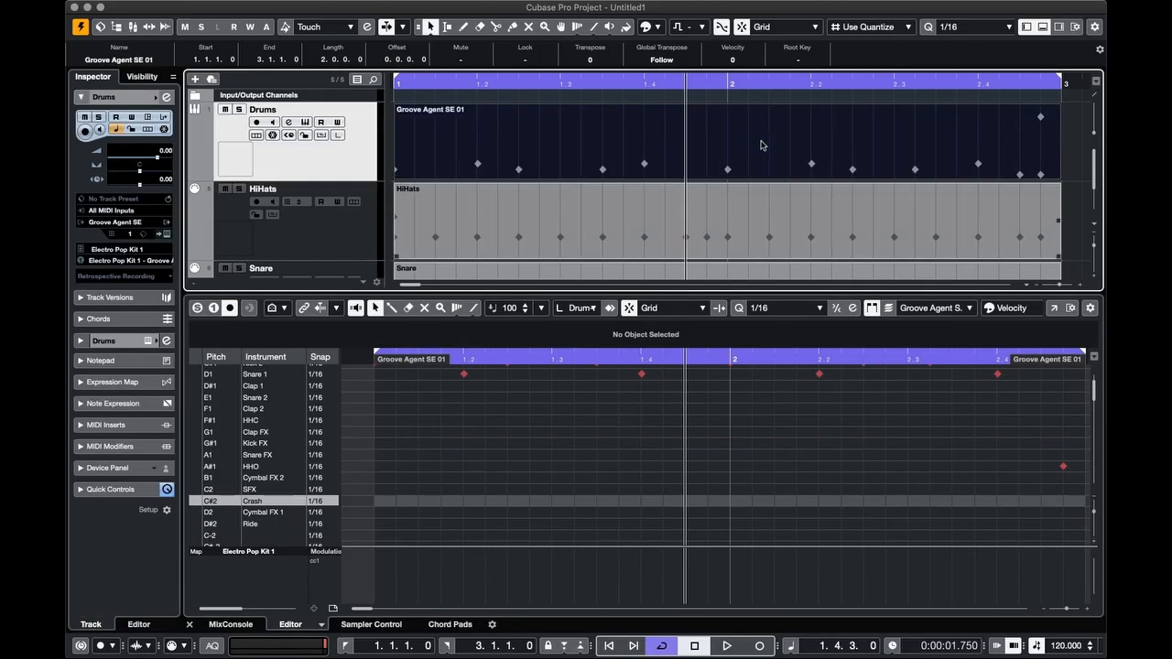
pyautogui.scroll(4, 584, 479)
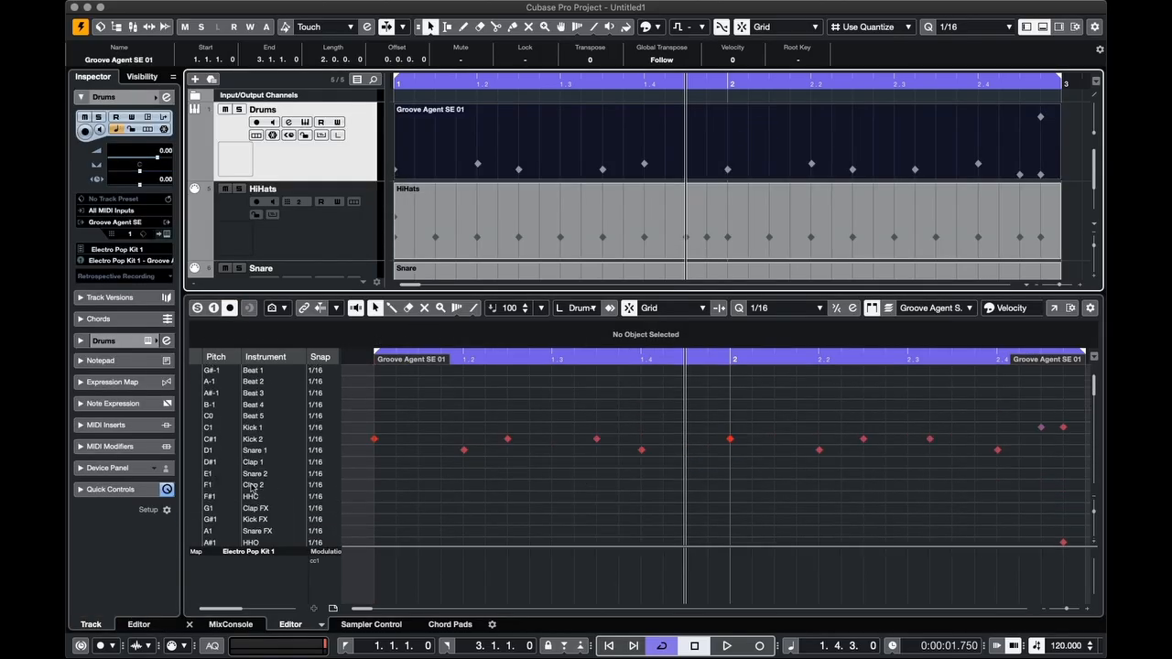
pyautogui.click(194, 439)
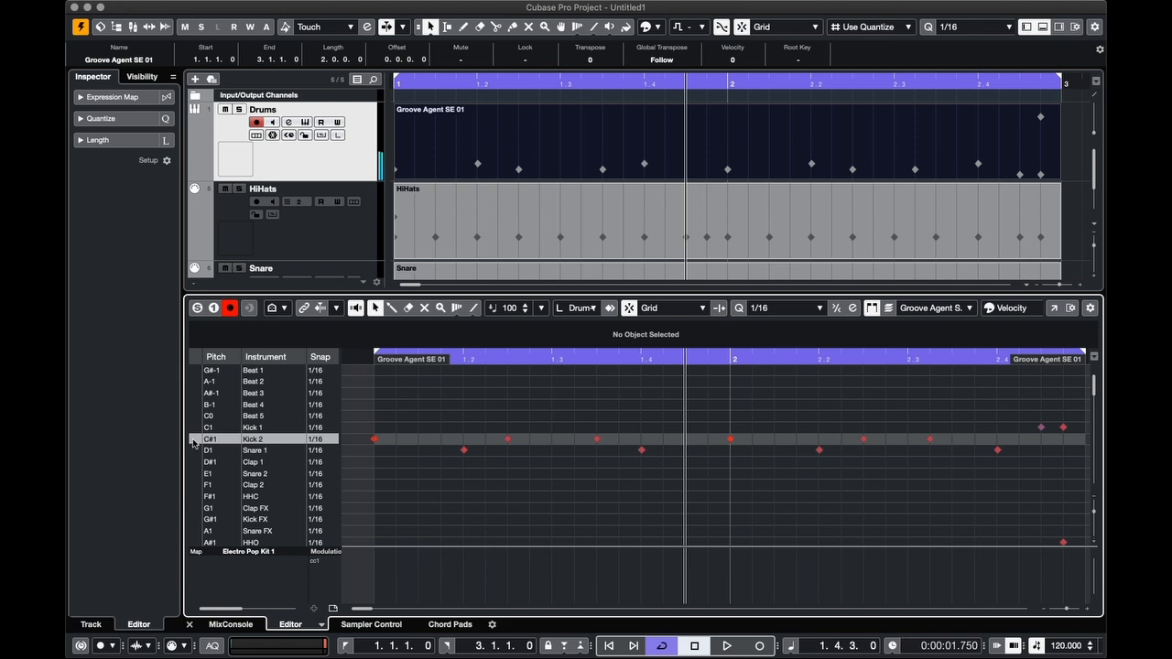
pyautogui.click(196, 427)
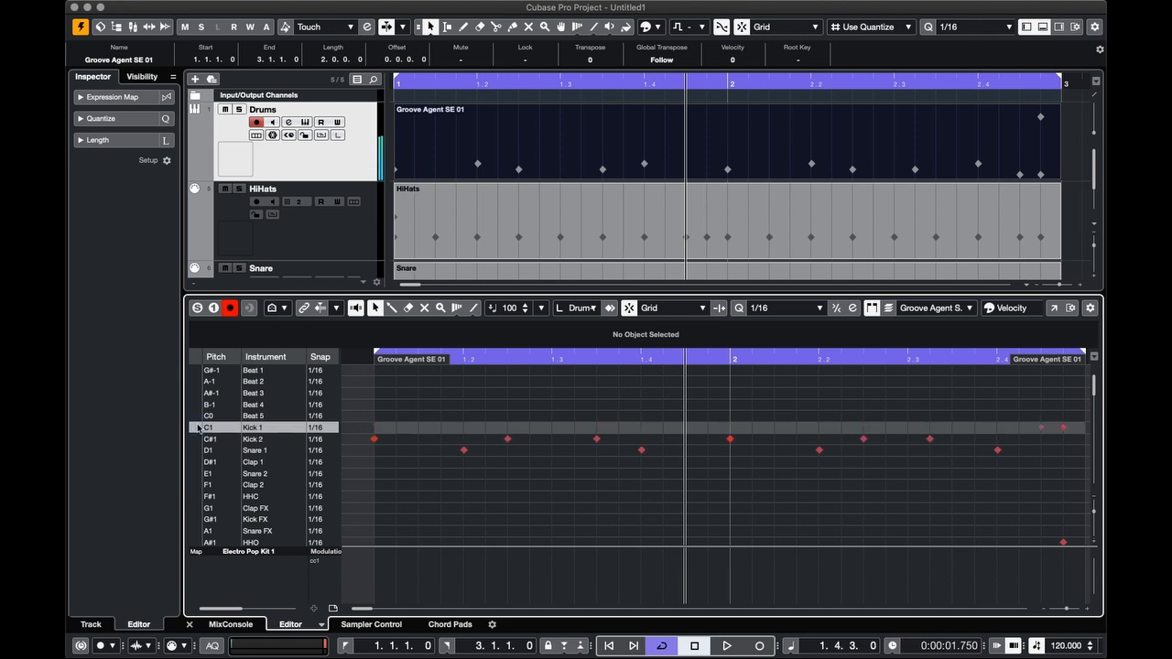
pyautogui.click(195, 450)
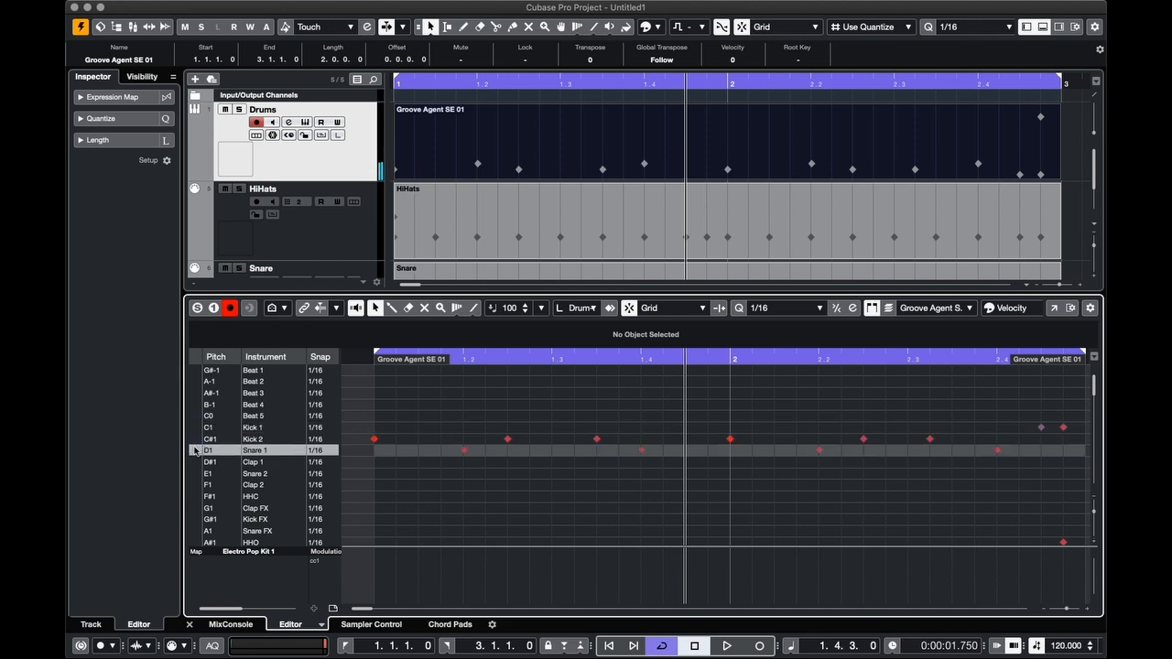
# Delete all Snare 1 notes and the single HHO note from the Drums track's part
pyautogui.scroll(-2, 548, 274)
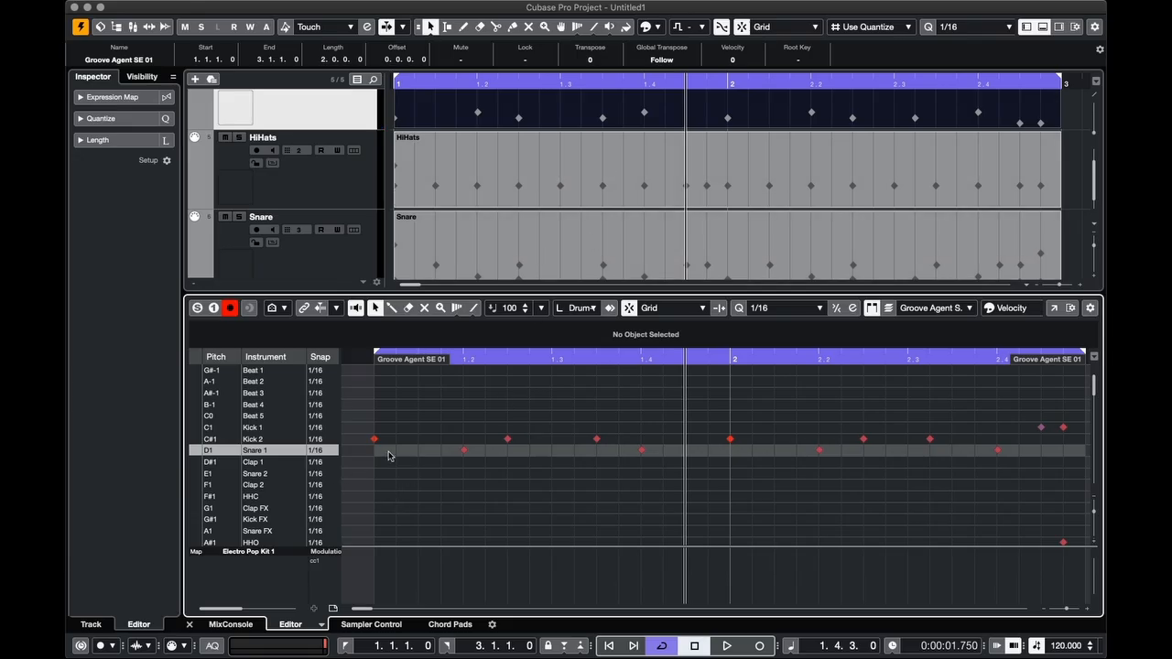
pyautogui.moveTo(397, 449); pyautogui.dragTo(1020, 475)
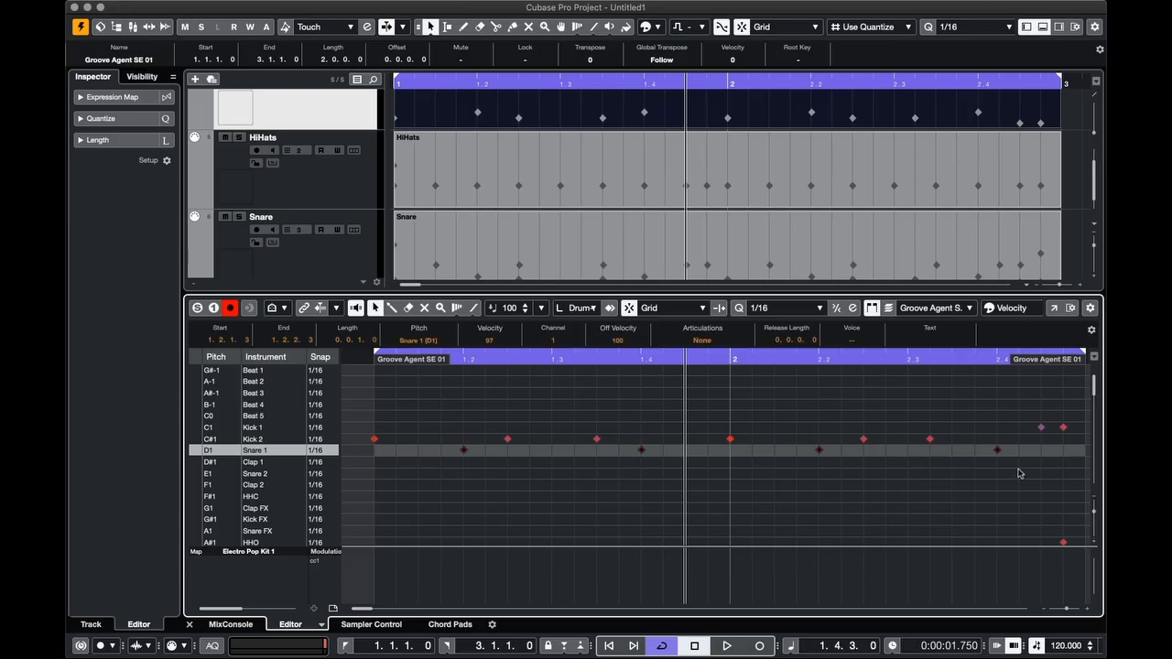
pyautogui.press('Delete')
pyautogui.scroll(-2, 1001, 462)
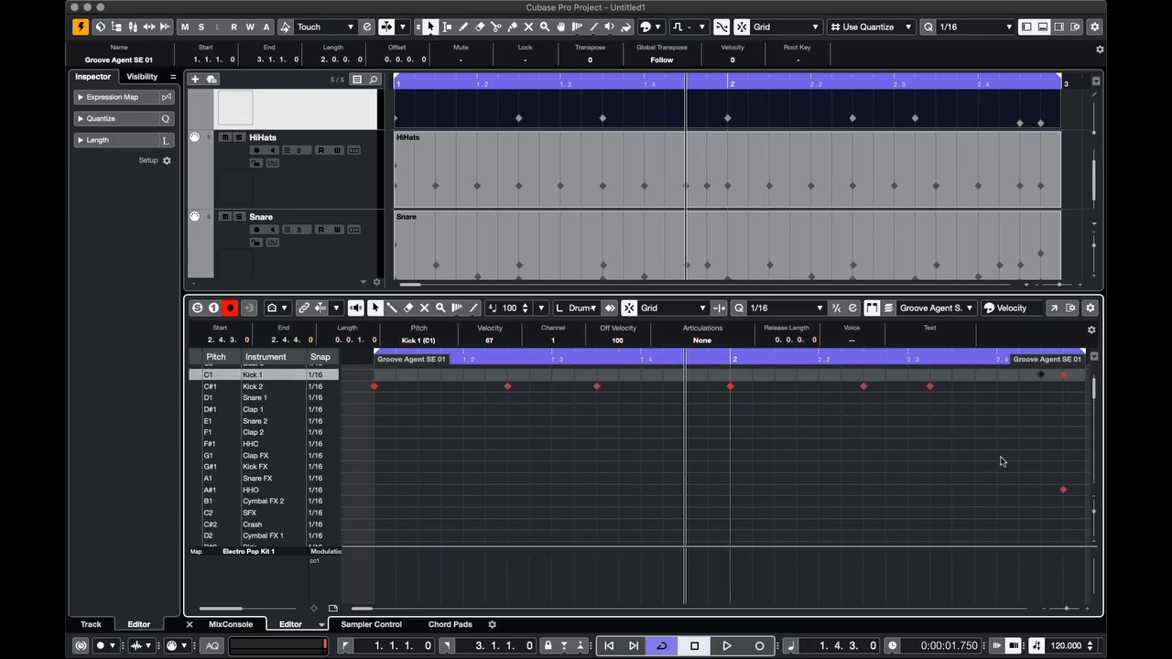
pyautogui.click(1063, 490)
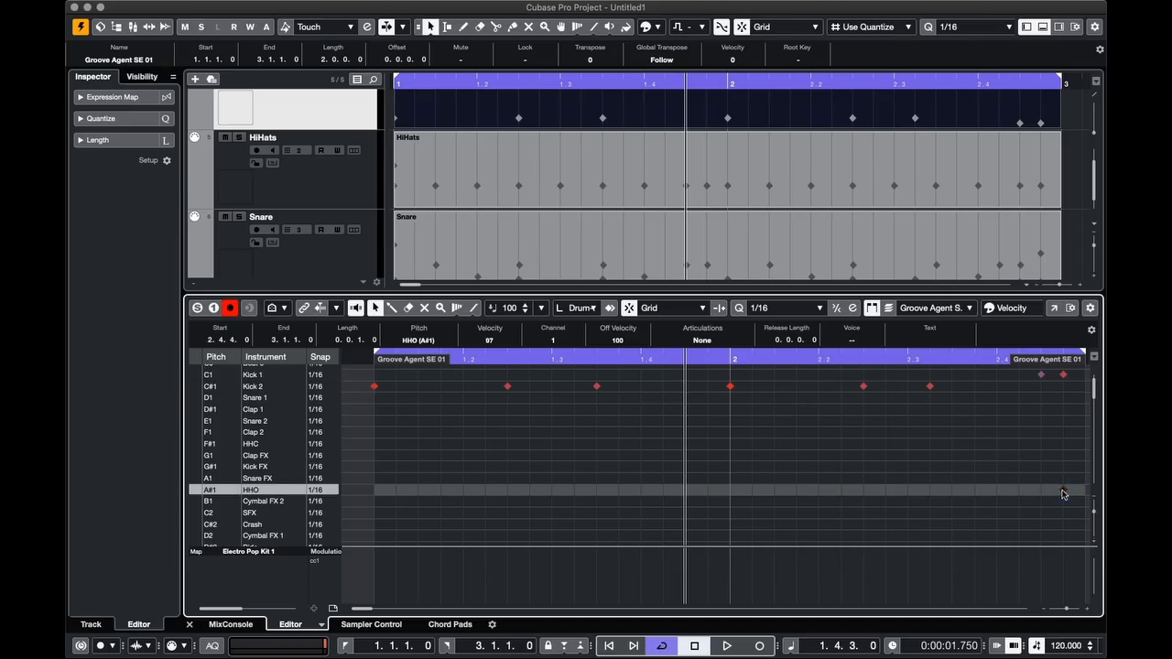
pyautogui.press('Delete')
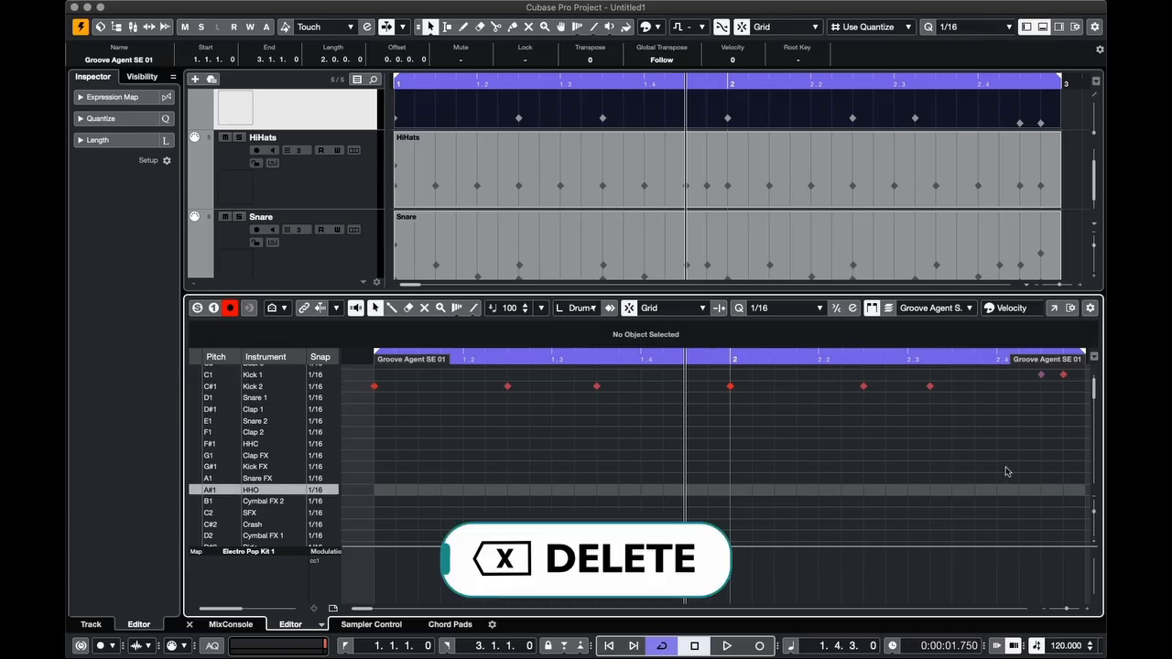
# Check the Drums part's lanes for leftover notes and compare the Kick 1 and Kick 2 sounds
pyautogui.scroll(3, 1002, 471)
pyautogui.scroll(-1, 997, 467)
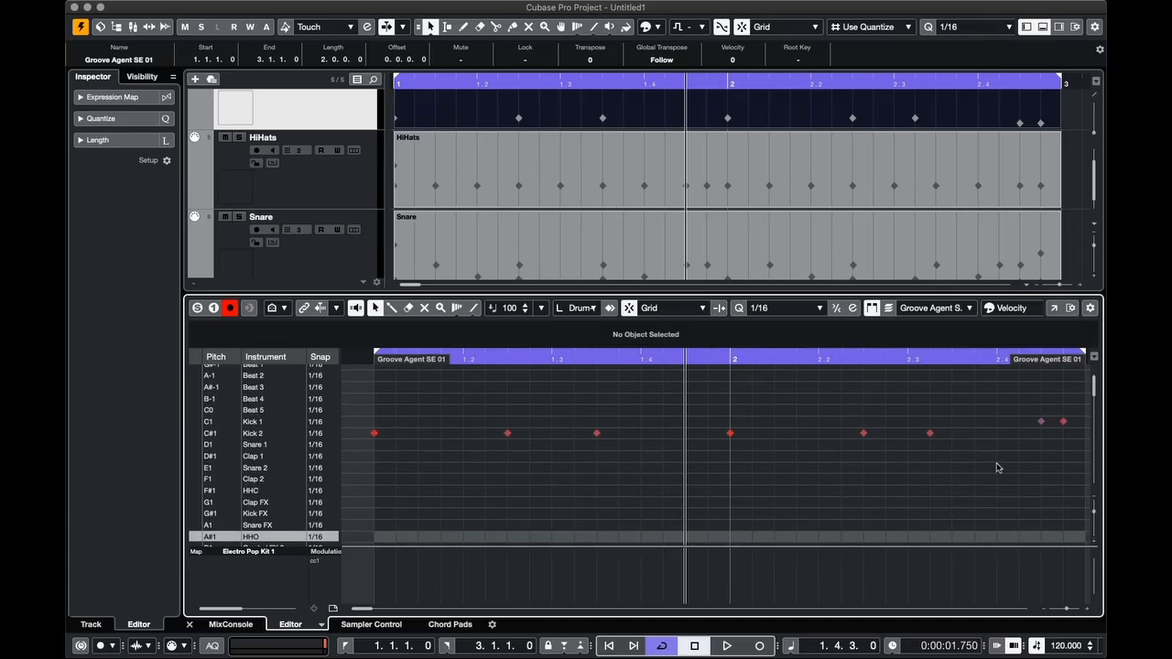
pyautogui.scroll(1, 997, 468)
pyautogui.scroll(-2, 997, 468)
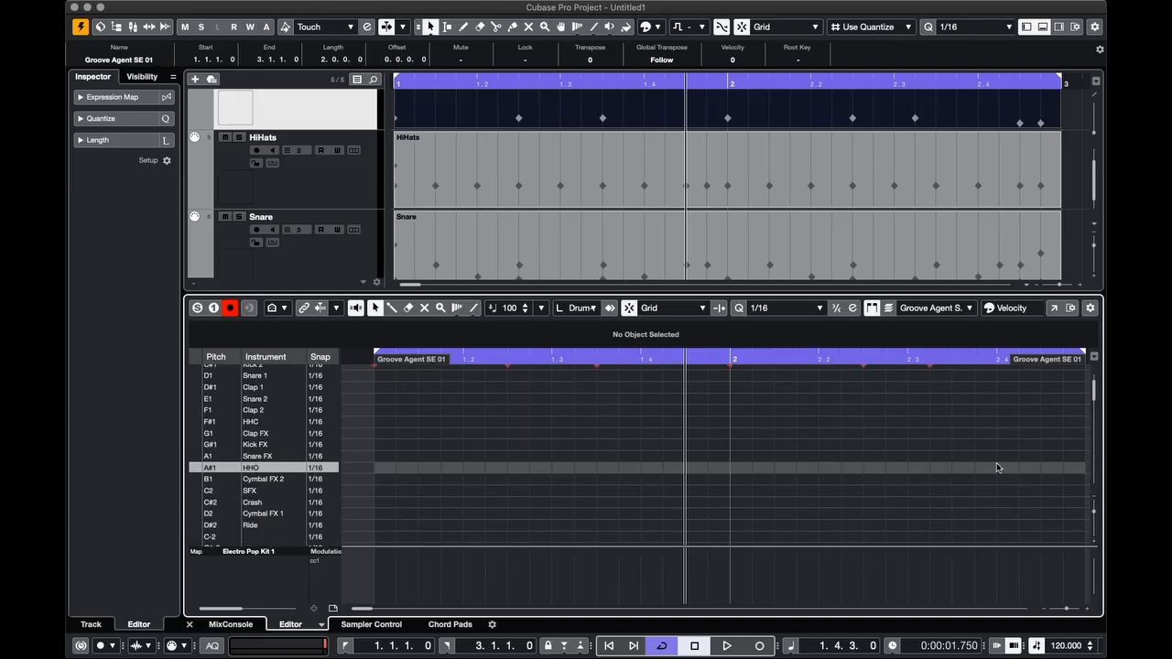
pyautogui.scroll(2, 997, 468)
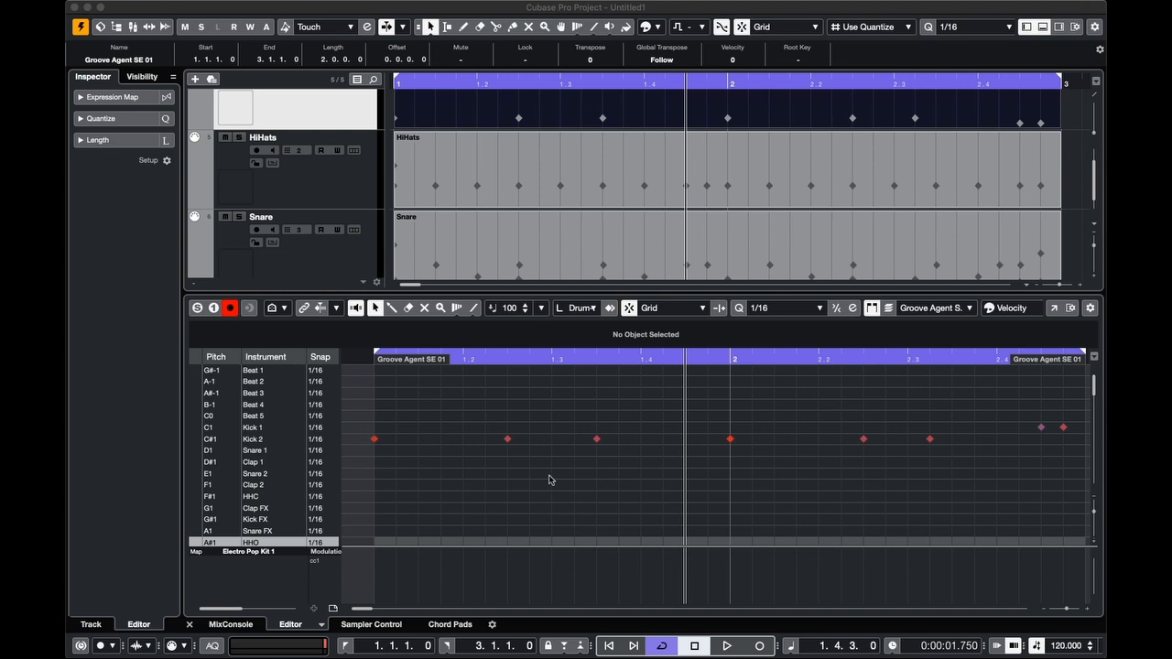
pyautogui.click(194, 441)
pyautogui.click(195, 429)
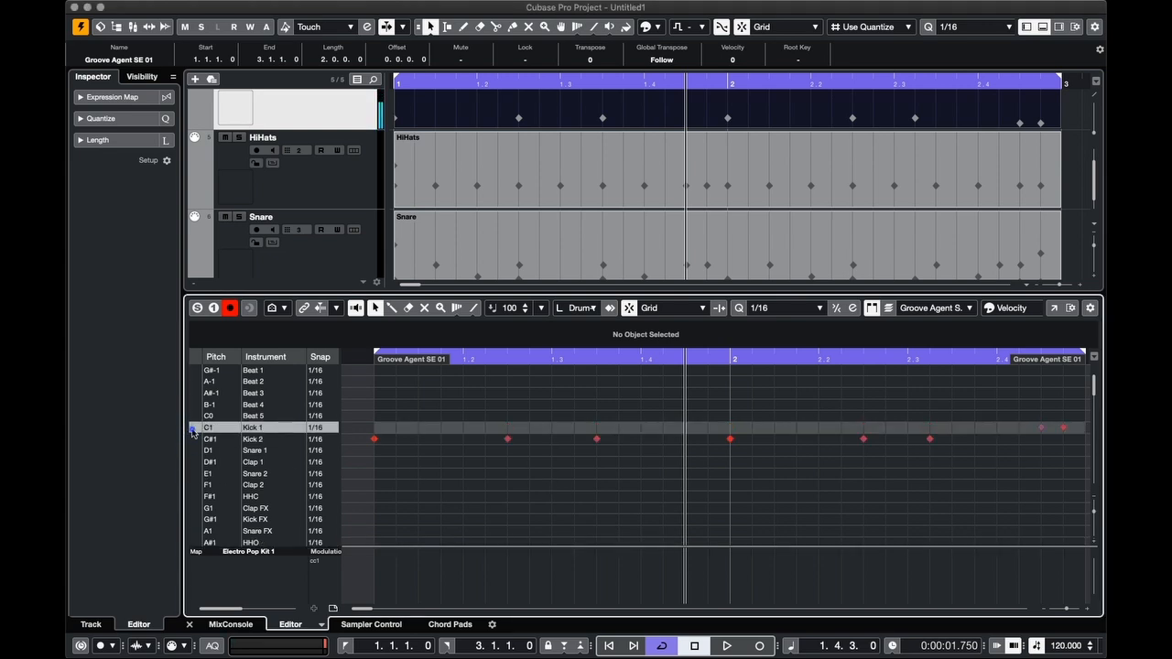
pyautogui.click(195, 440)
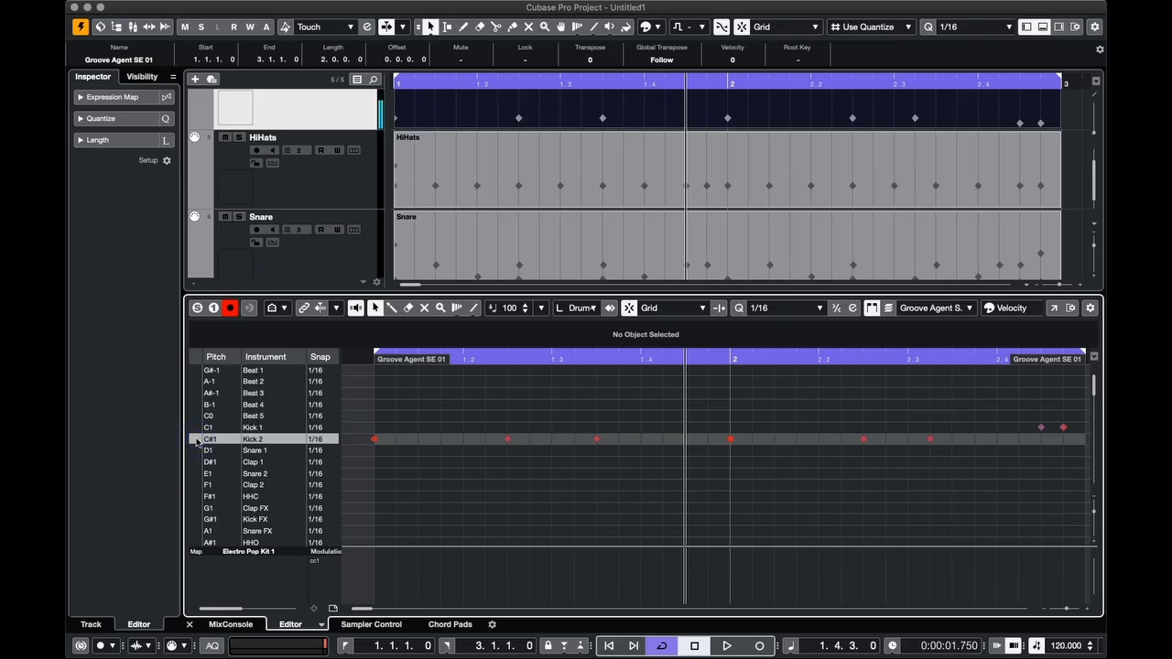
pyautogui.click(193, 429)
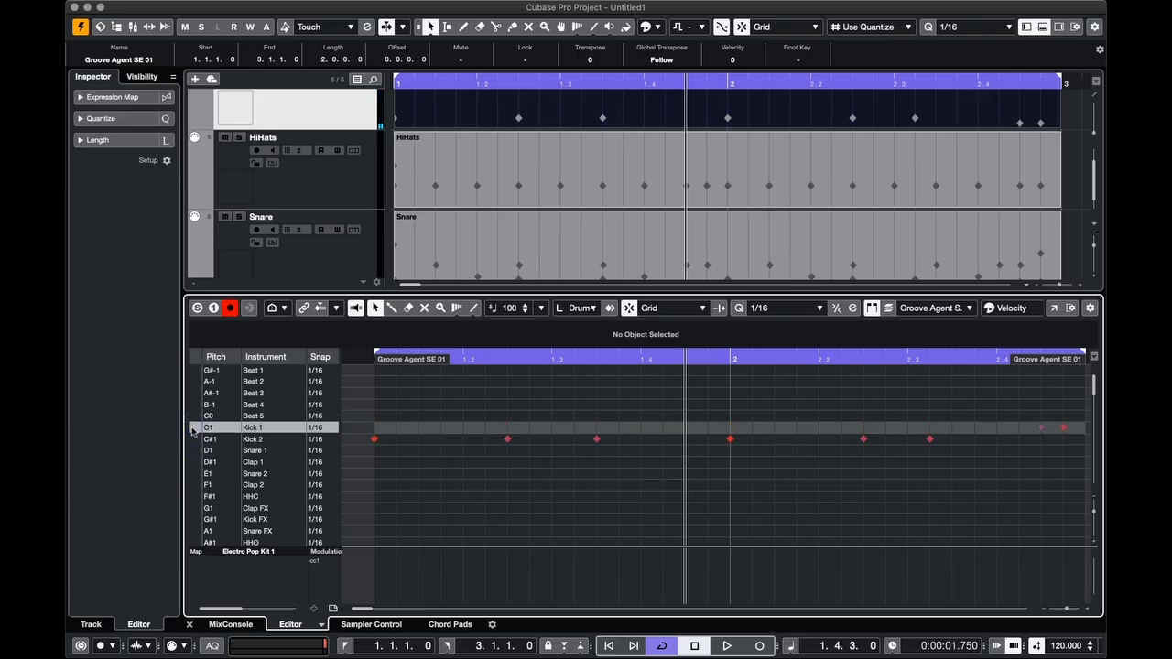
# Draw Kick 1 notes in bar 1 of the Drums part at 1.1.1, 1.1.2, 1.2.1, 1.3.3 and 1.4.2
pyautogui.rightClick(394, 396)
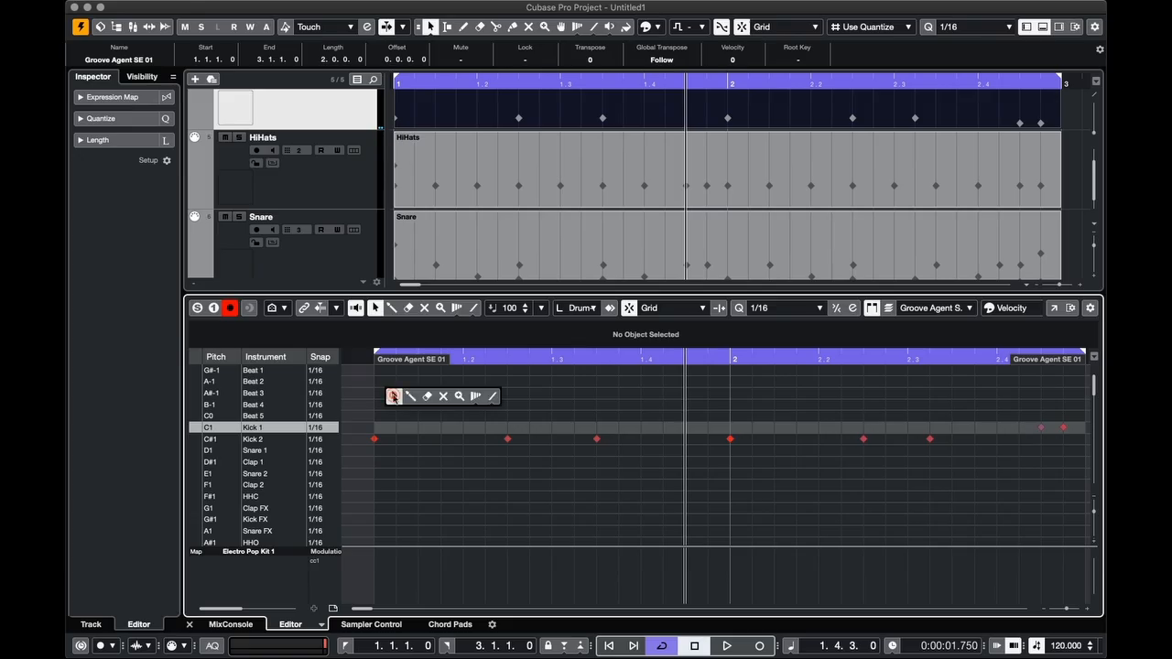
pyautogui.click(408, 399)
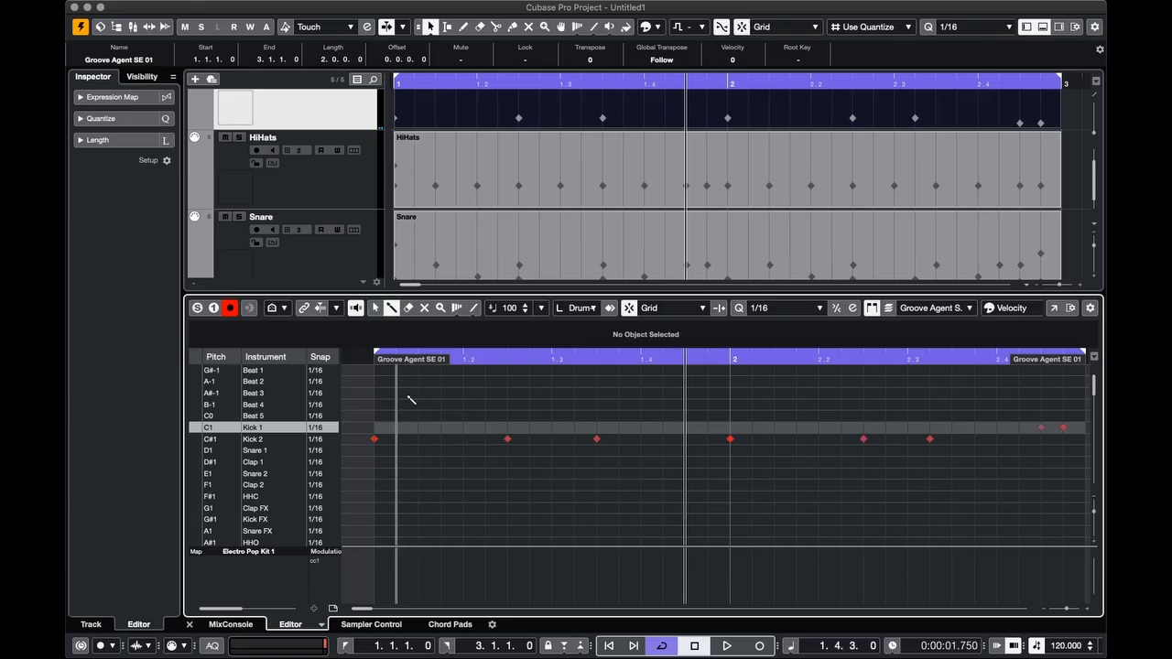
pyautogui.click(374, 427)
pyautogui.click(396, 428)
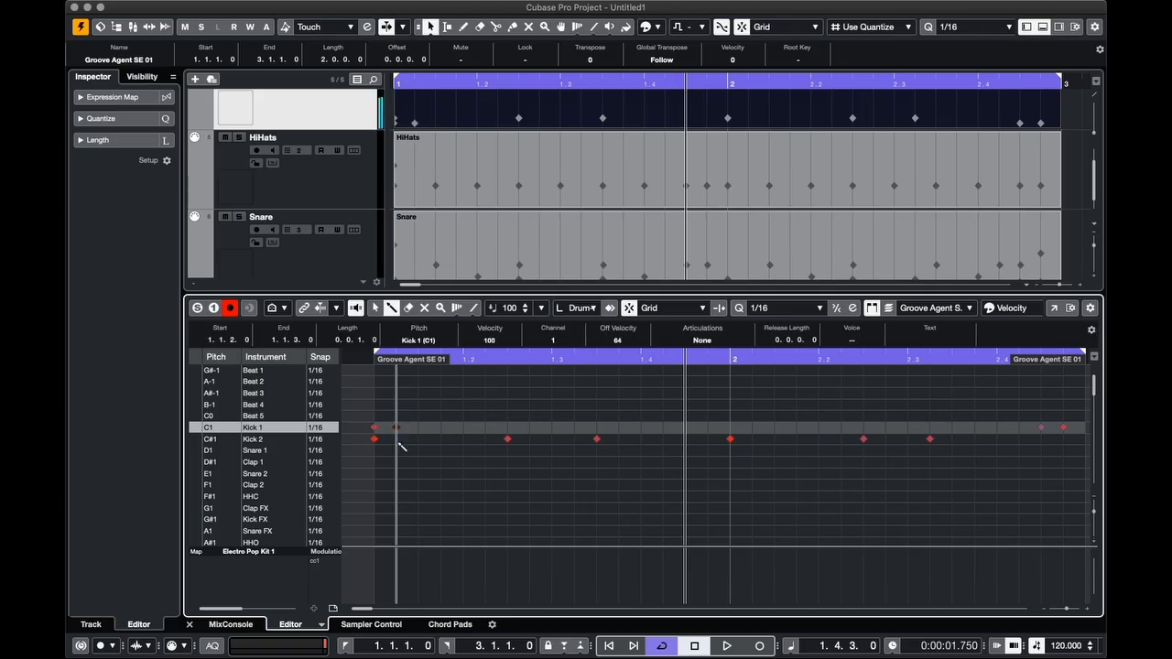
pyautogui.click(463, 427)
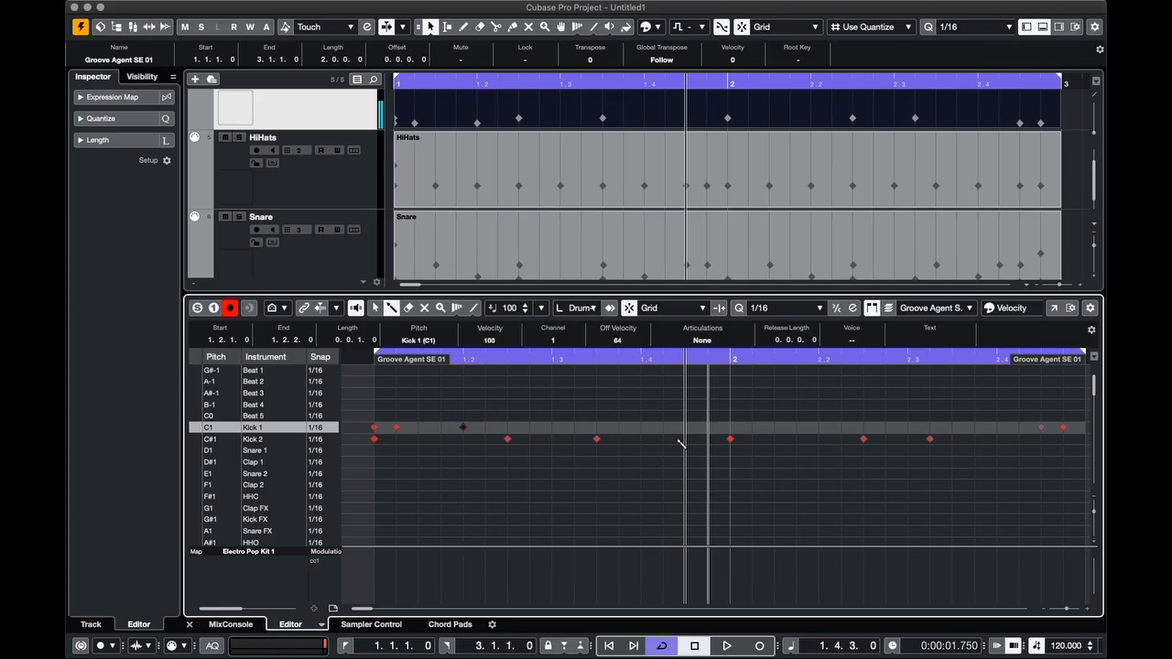
pyautogui.click(597, 427)
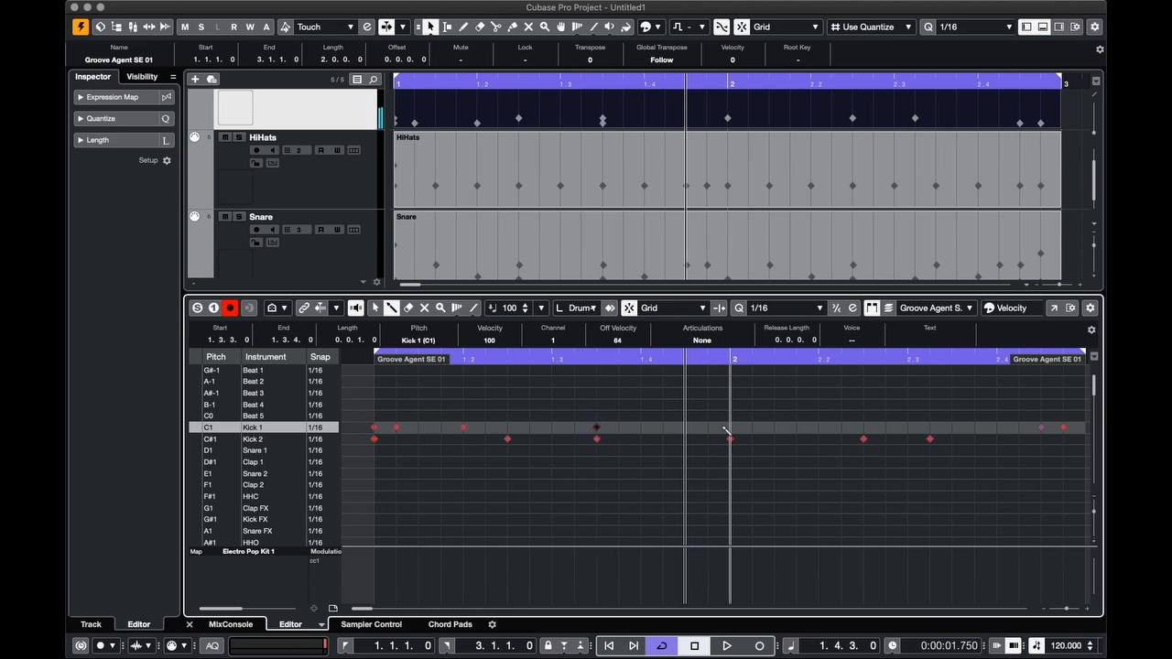
pyautogui.click(666, 428)
# Draw Kick 1 notes in bar 2 of the Drums part at 2.1.1, 2.1.2, 2.2.1 and 2.3.3
pyautogui.click(731, 428)
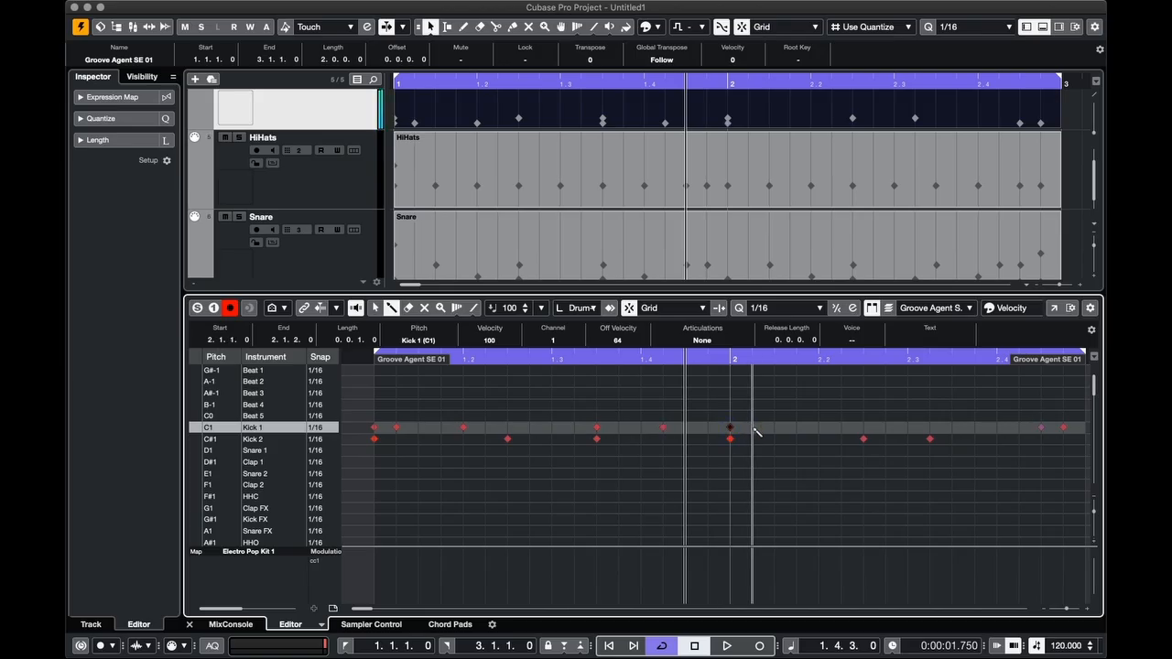
pyautogui.click(753, 428)
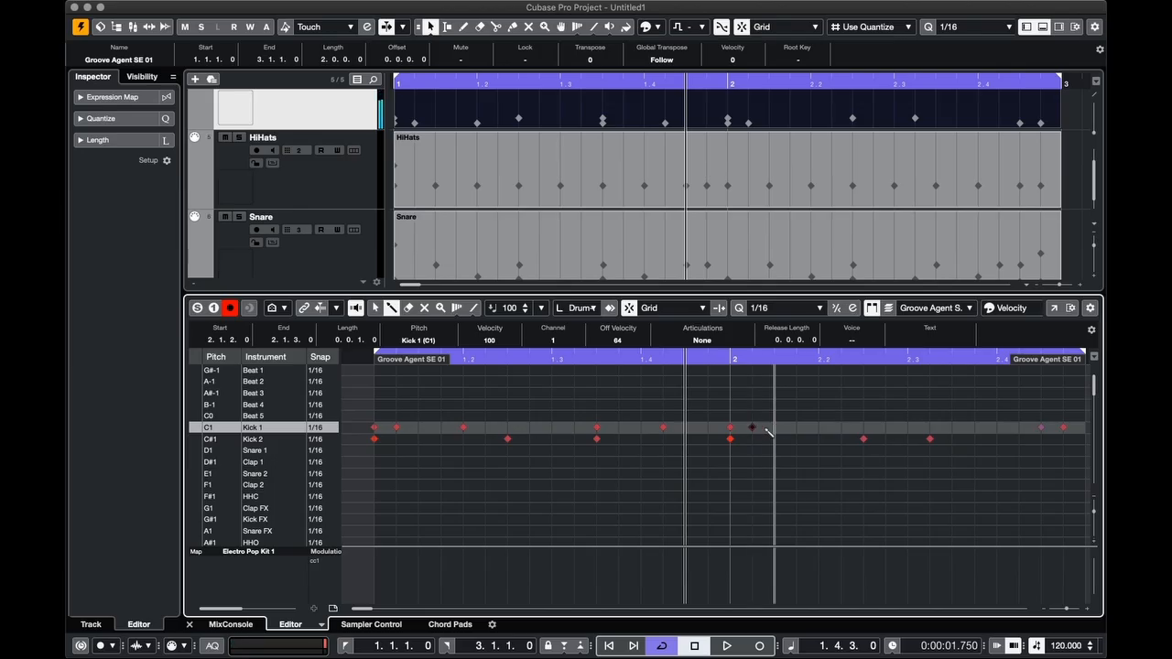
pyautogui.click(818, 428)
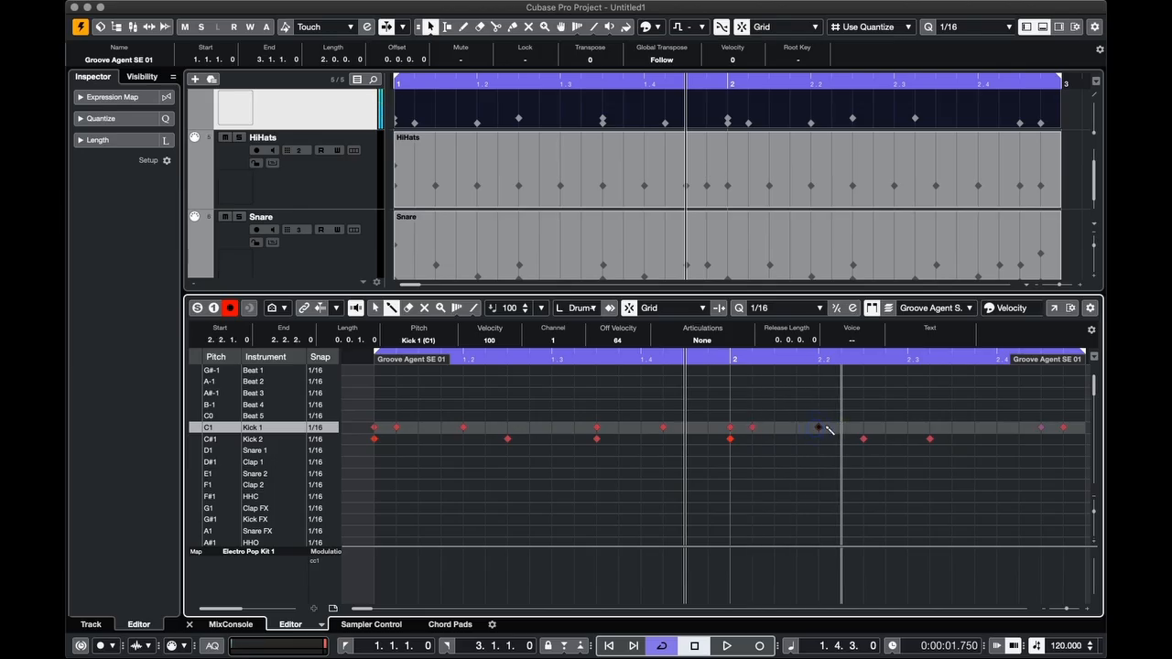
pyautogui.click(952, 428)
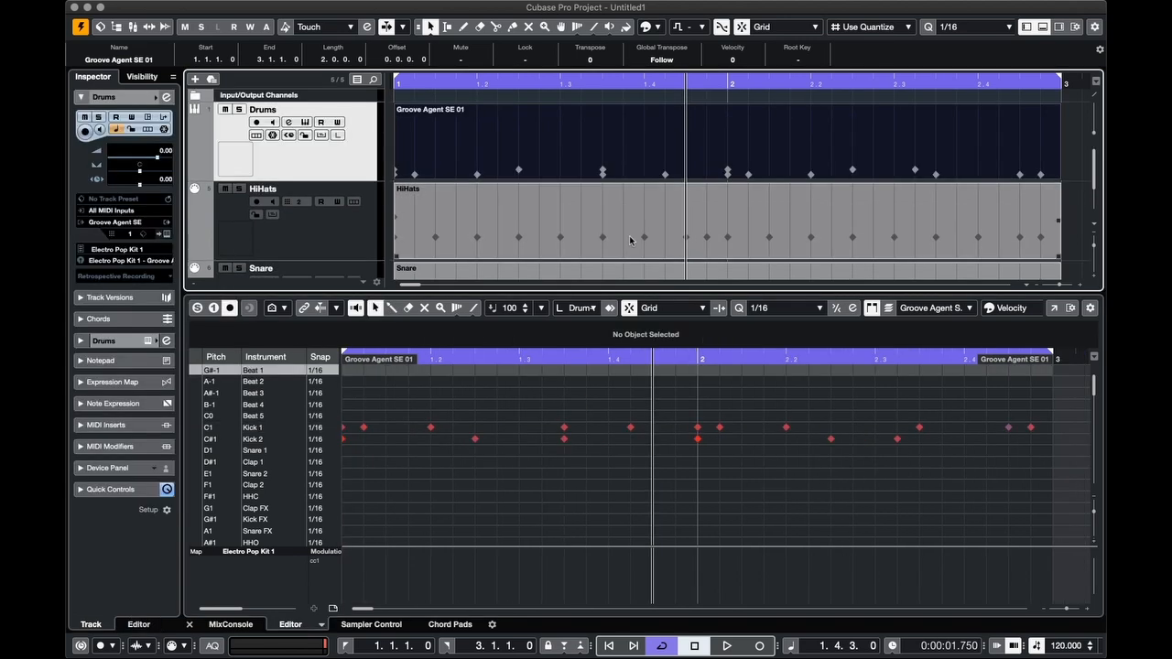
# Show the Snare track's part in the drum editor and audition its Kick 2, Snare 1 and HHC sounds
pyautogui.scroll(-3, 618, 234)
pyautogui.click(648, 226)
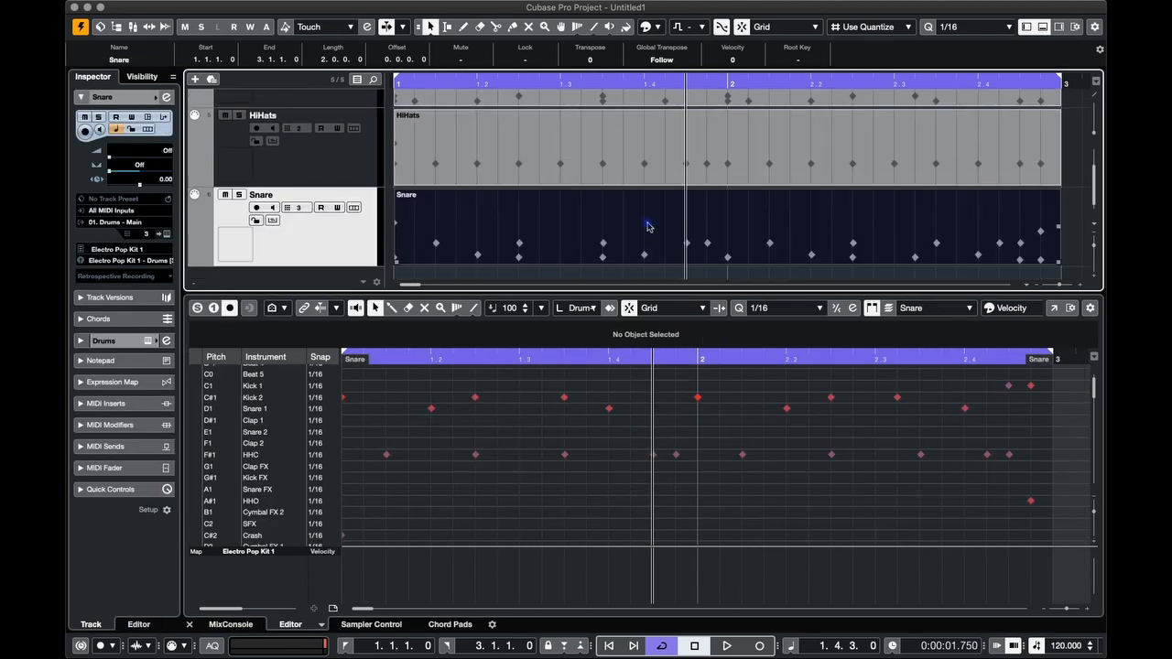
pyautogui.scroll(6, 597, 475)
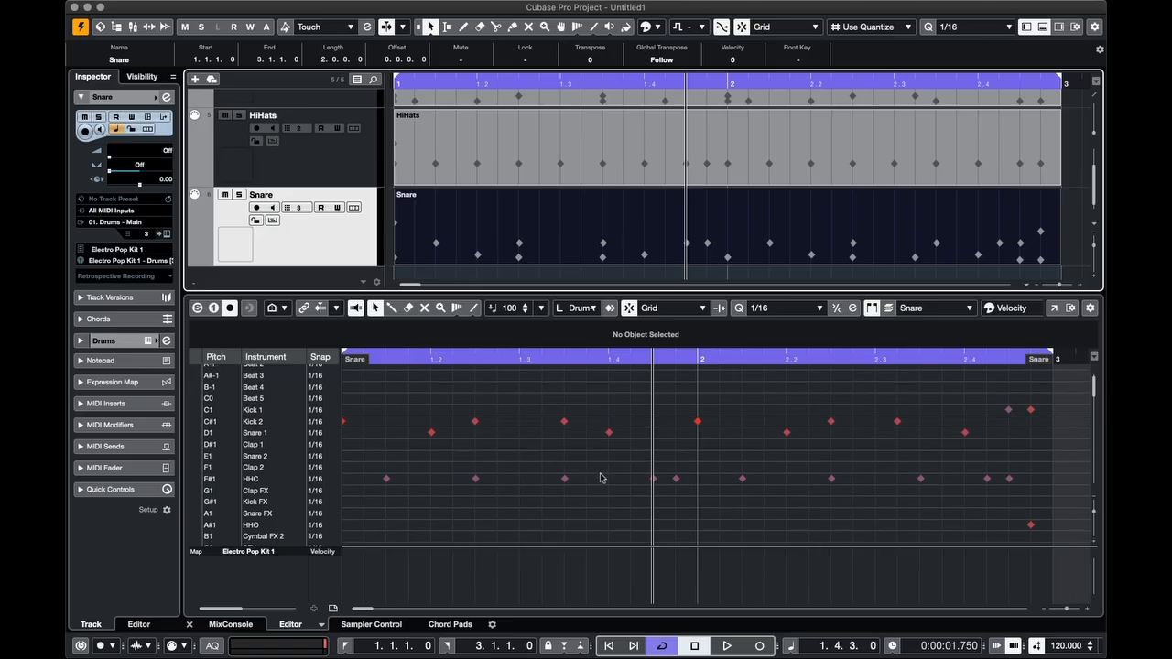
pyautogui.scroll(-5, 595, 475)
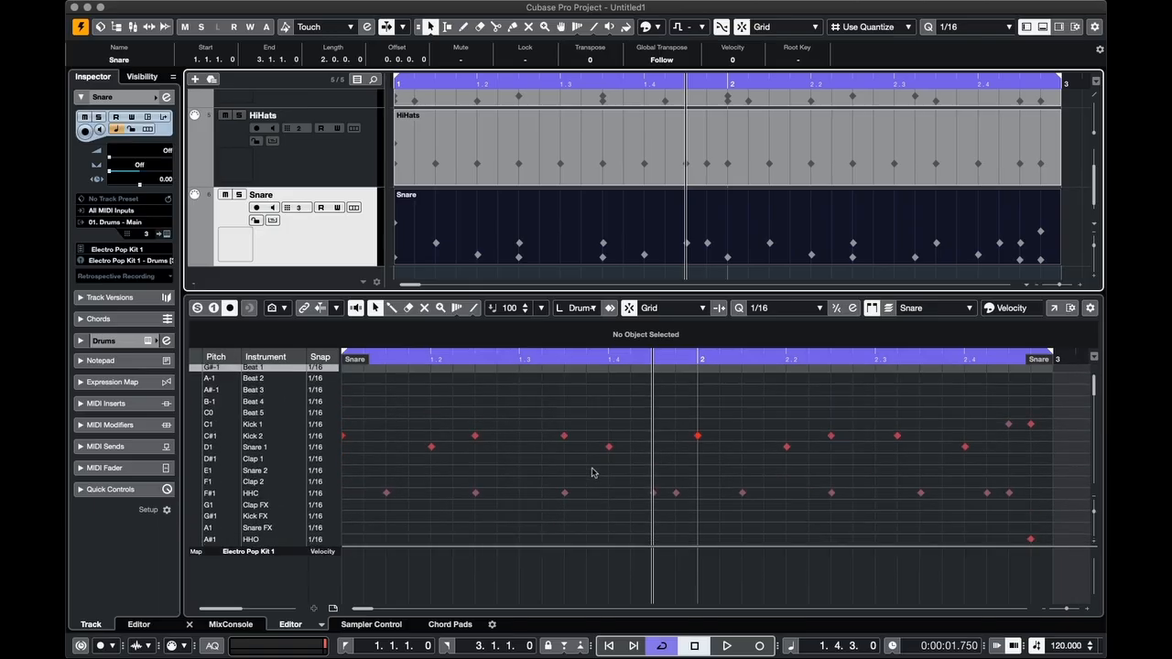
pyautogui.scroll(-1, 591, 473)
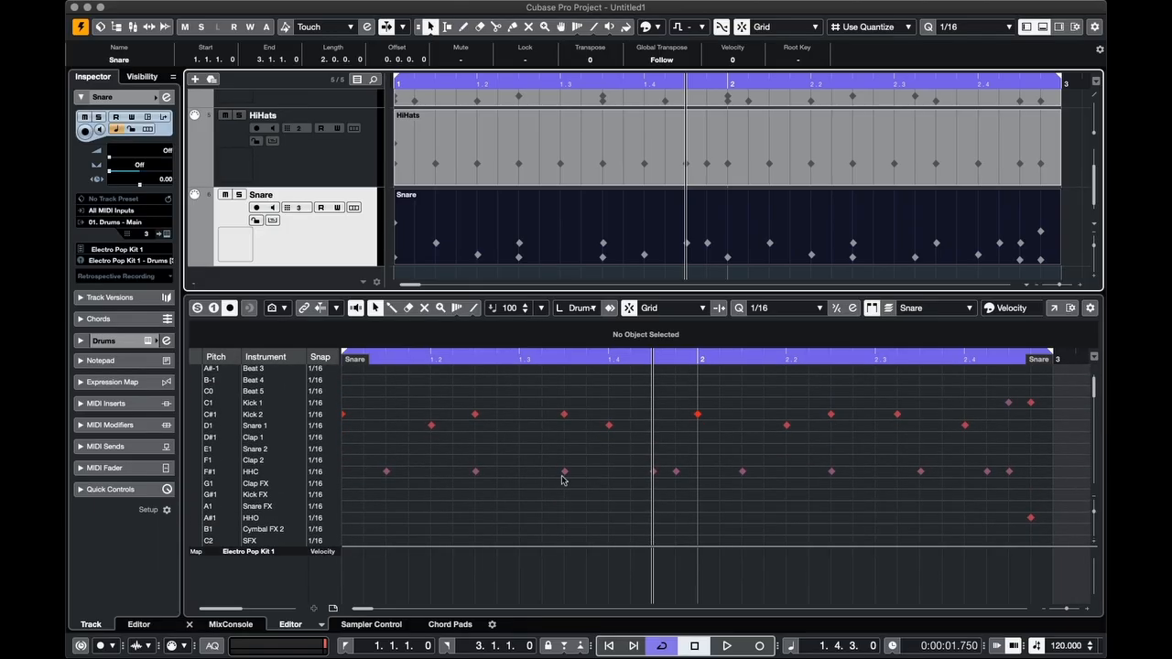
pyautogui.click(202, 414)
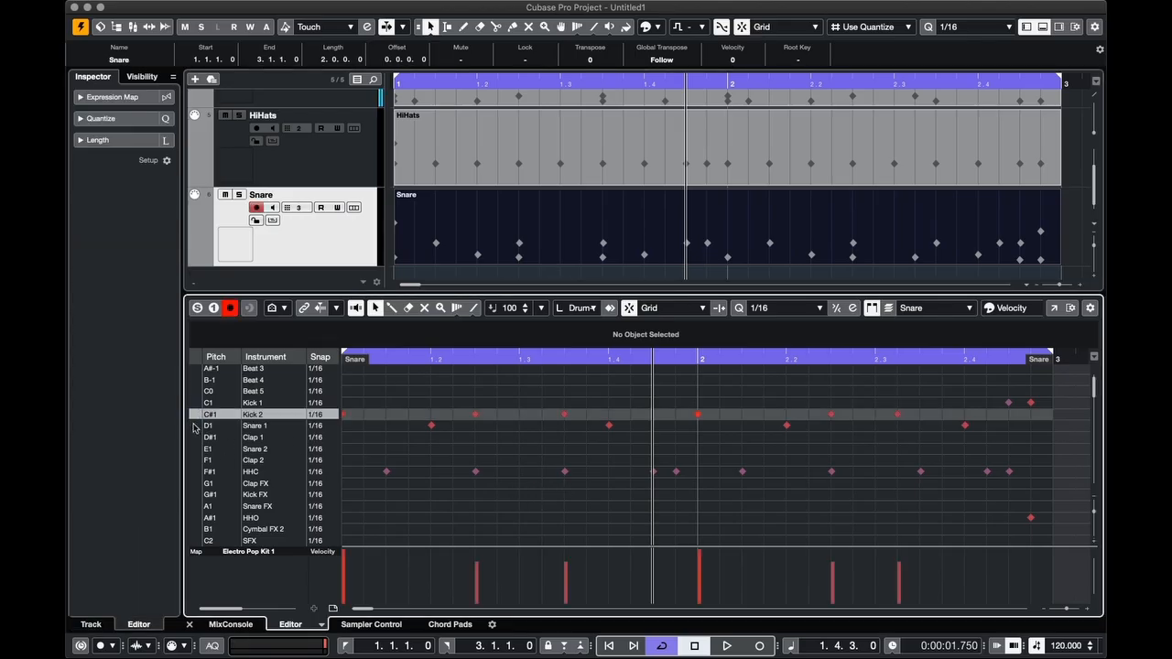
pyautogui.click(194, 426)
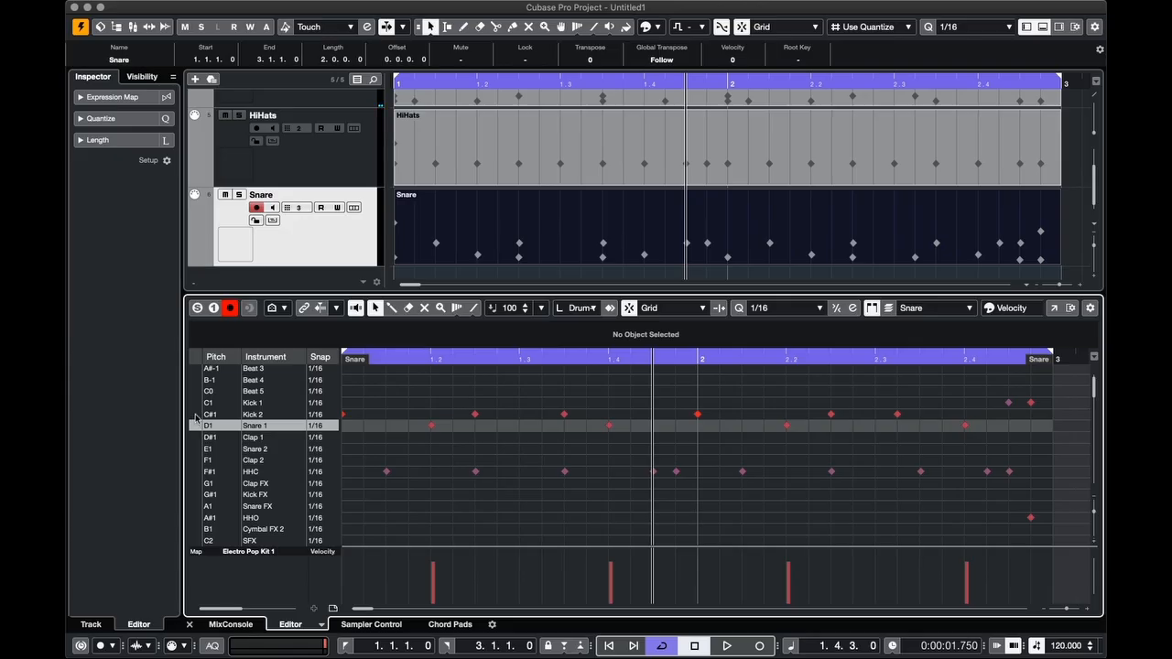
pyautogui.click(196, 472)
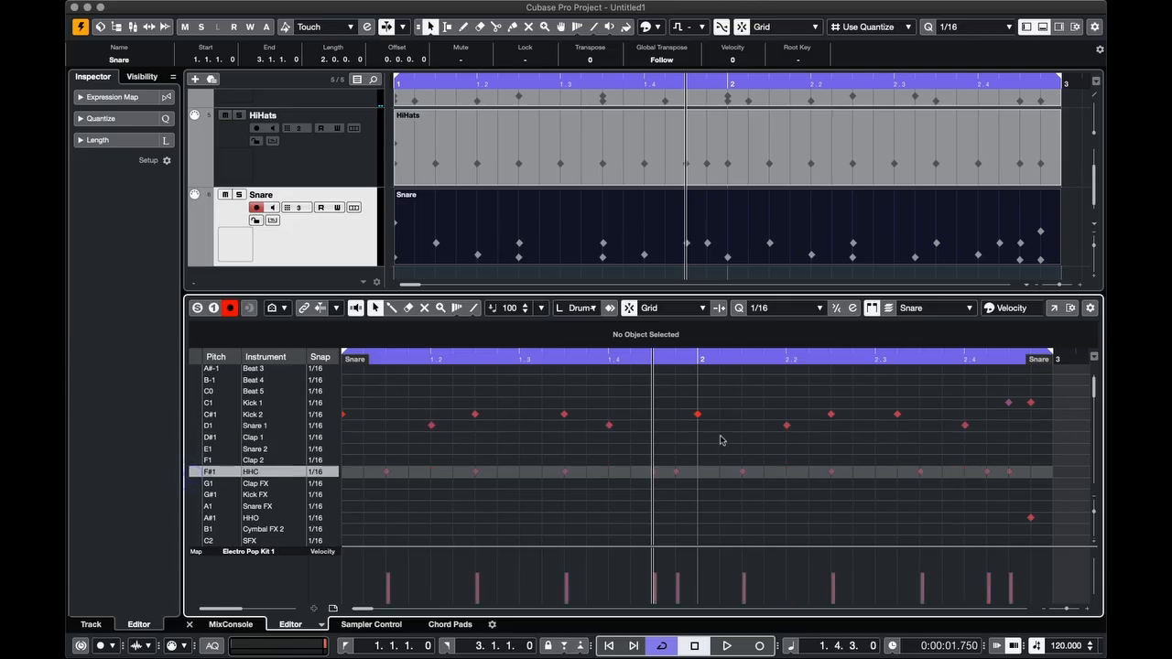
# Delete all HHC notes and the single HHO note from the Snare part
pyautogui.moveTo(1061, 458); pyautogui.dragTo(350, 494)
pyautogui.press('Delete')
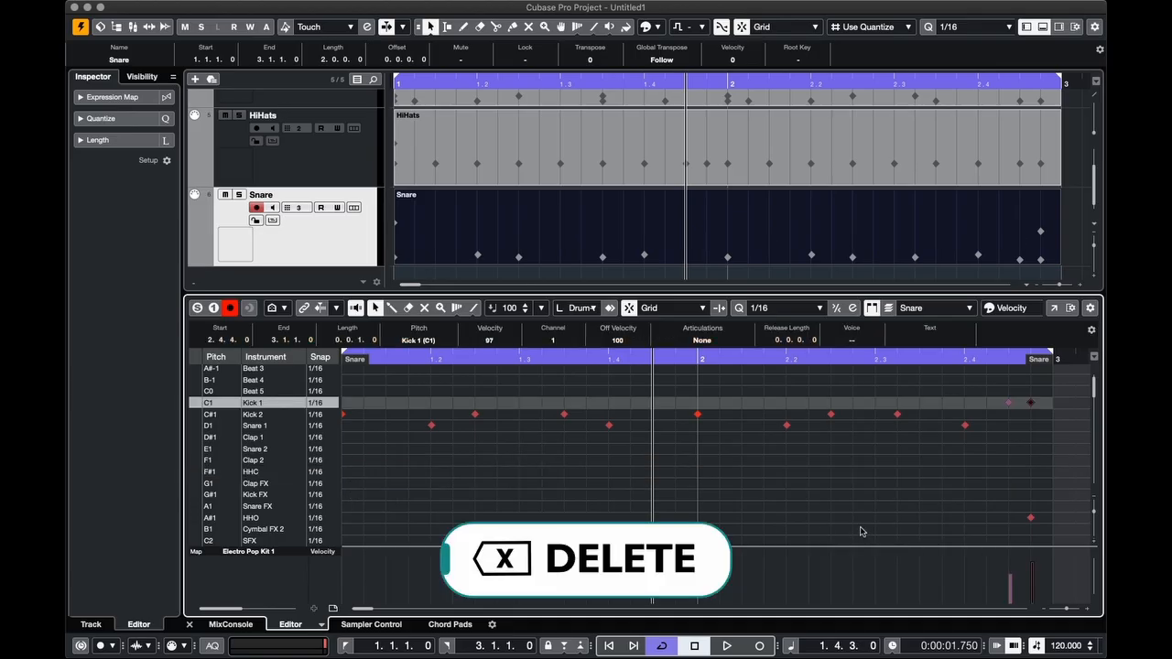
pyautogui.click(1030, 518)
pyautogui.press('Delete')
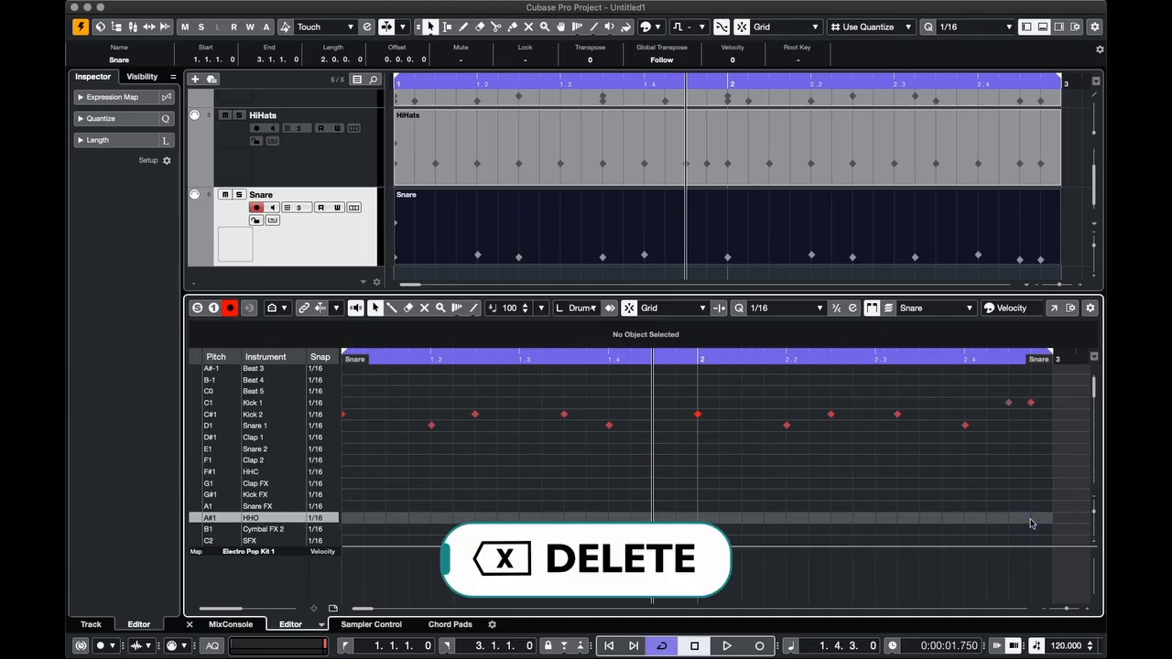
# Delete all Kick 1 and Kick 2 notes from the Snare part, keeping only the Snare 1 notes
pyautogui.scroll(2, 994, 485)
pyautogui.click(1032, 428)
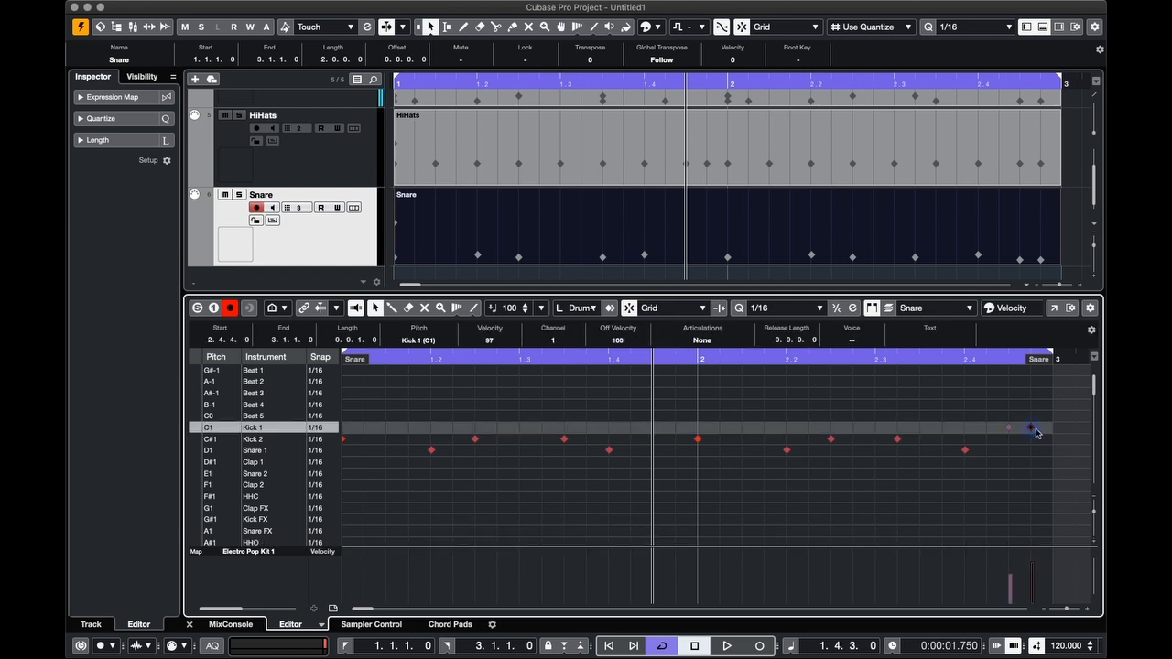
pyautogui.moveTo(1067, 397); pyautogui.dragTo(387, 428)
pyautogui.press('Delete')
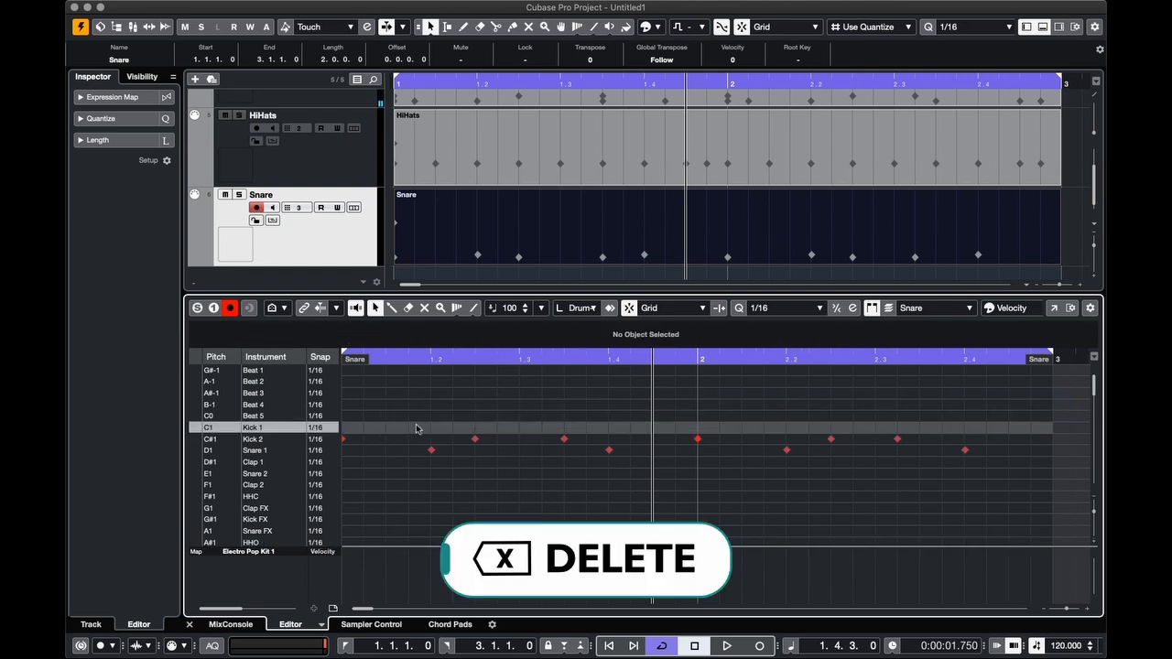
pyautogui.click(899, 440)
pyautogui.click(957, 405)
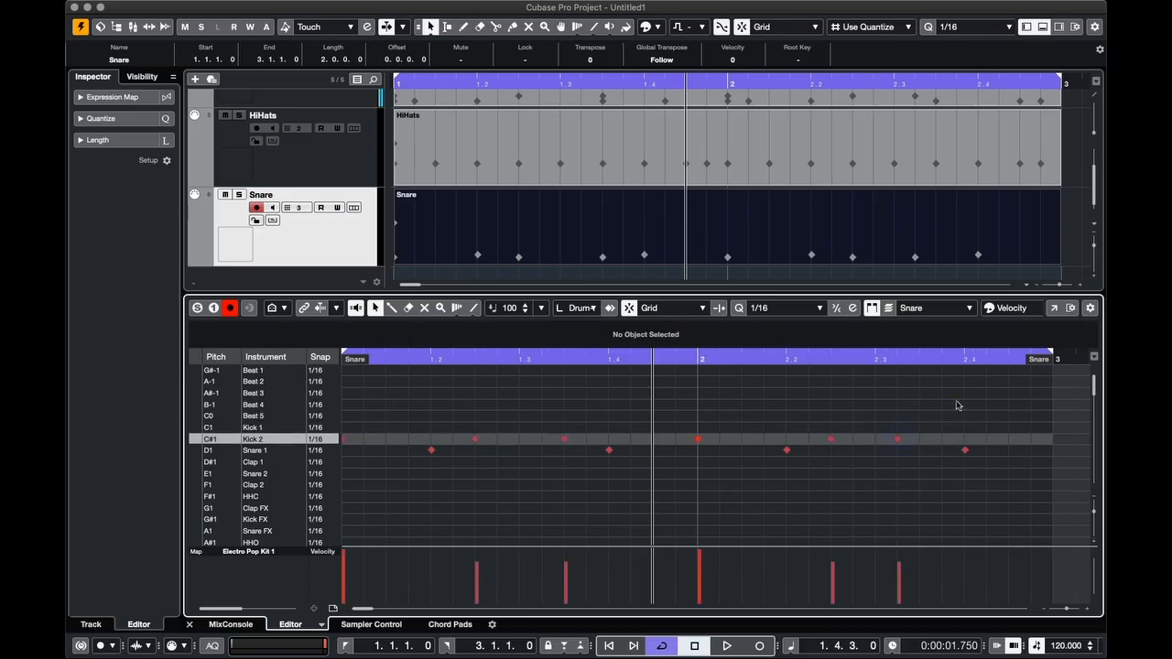
pyautogui.moveTo(957, 405); pyautogui.dragTo(340, 446)
pyautogui.press('Delete')
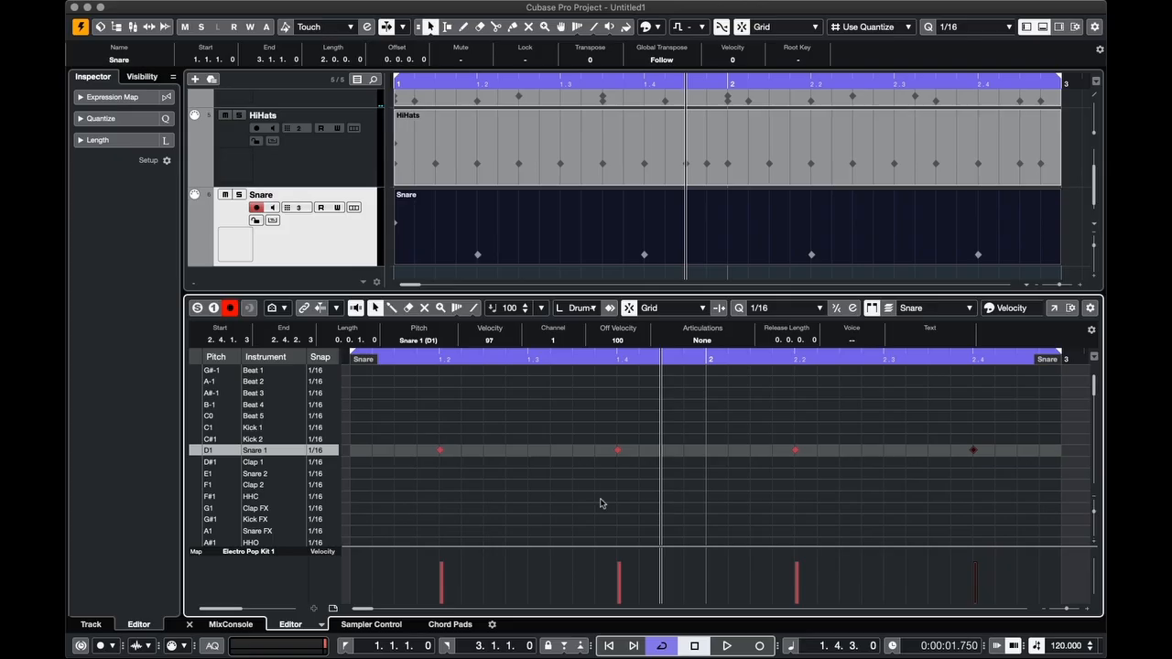
# Audition Snare 2 and draw Snare 2 notes at 1.2.1 and 2.2.1 in the Snare part with the Drumstick tool
pyautogui.click(440, 449)
pyautogui.rightClick(494, 498)
pyautogui.click(511, 498)
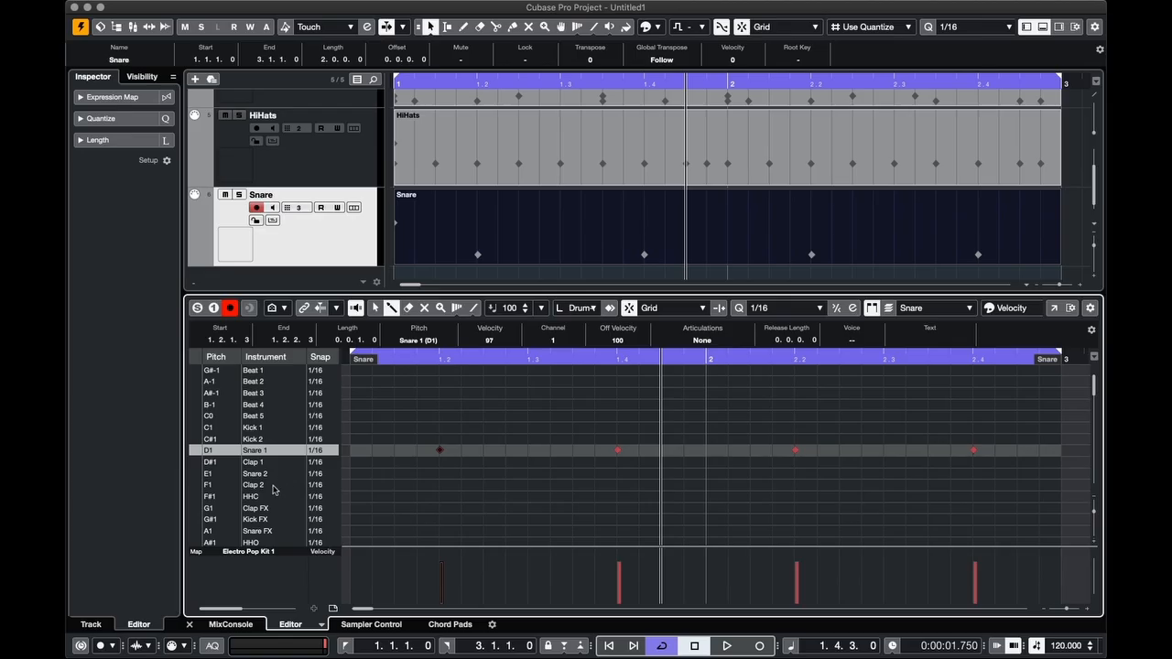
pyautogui.click(195, 475)
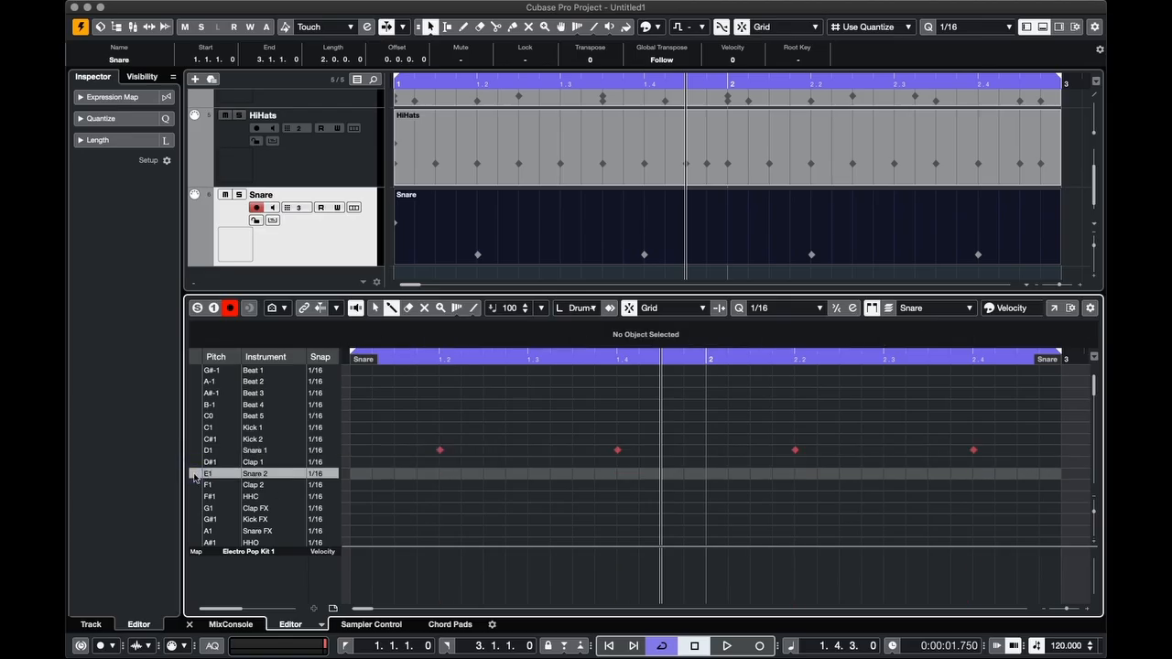
pyautogui.click(441, 475)
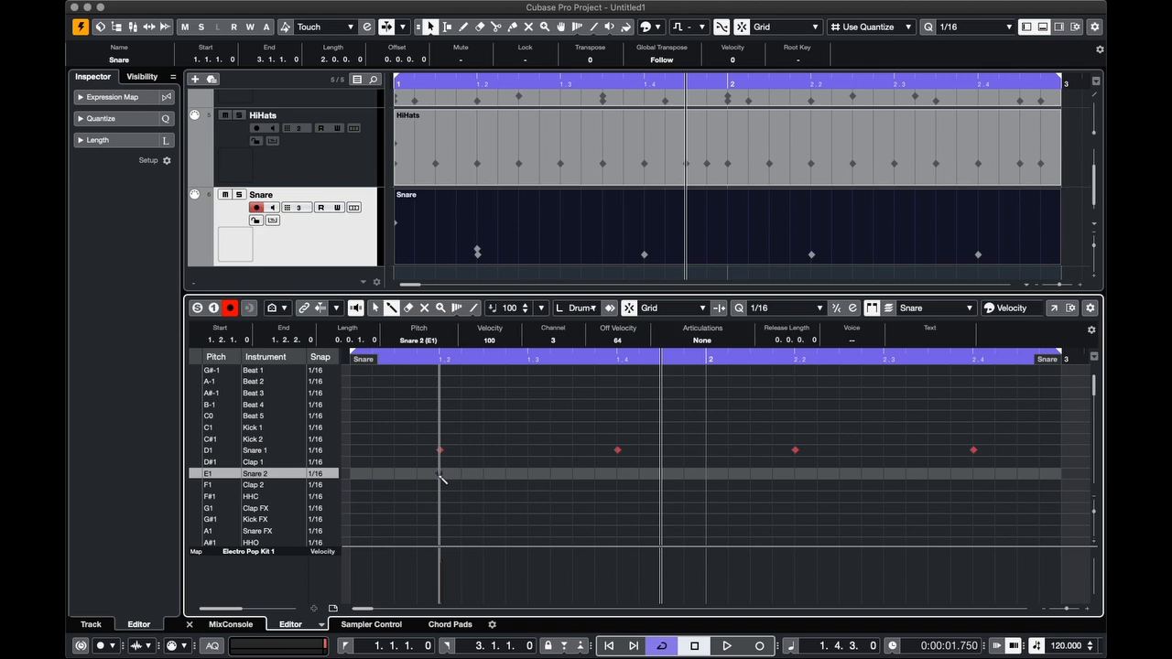
pyautogui.click(795, 474)
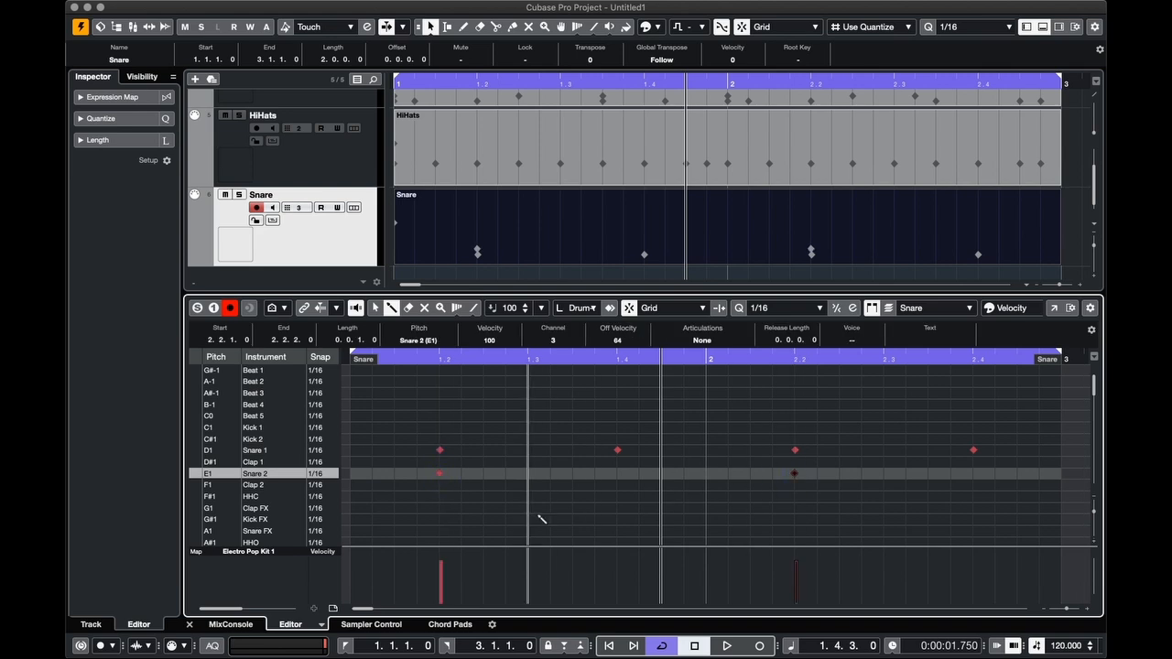
# Audition Clap 1 and draw Clap 1 notes at 1.4.1 and 2.4.1 in the Snare part
pyautogui.click(196, 463)
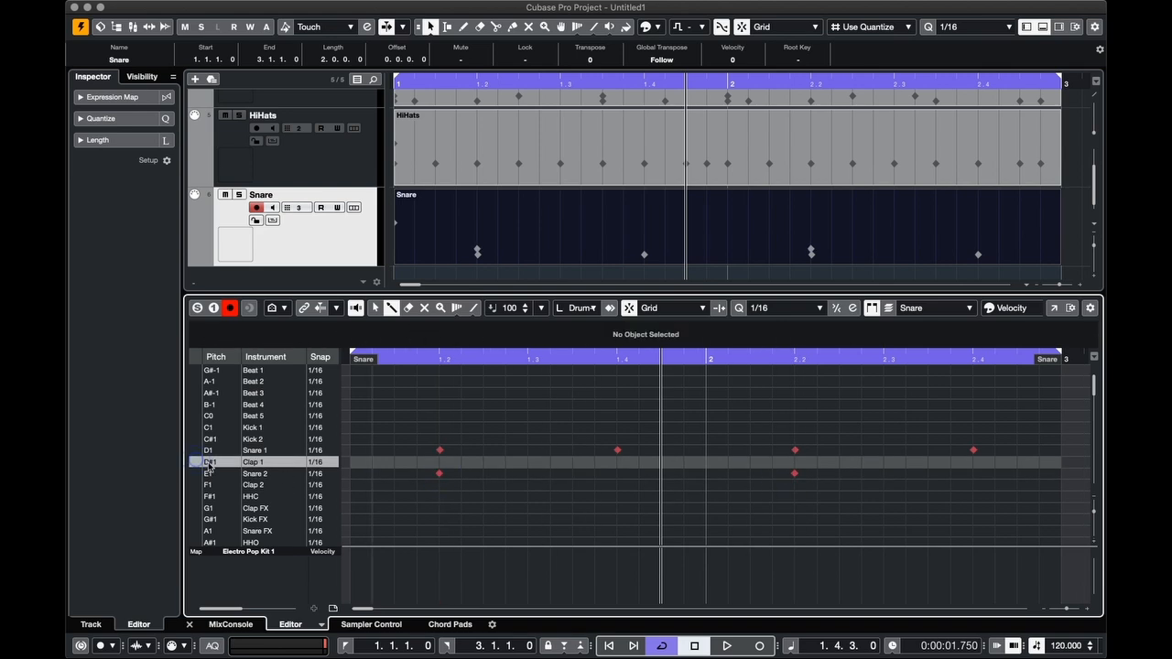
pyautogui.click(620, 463)
pyautogui.click(974, 464)
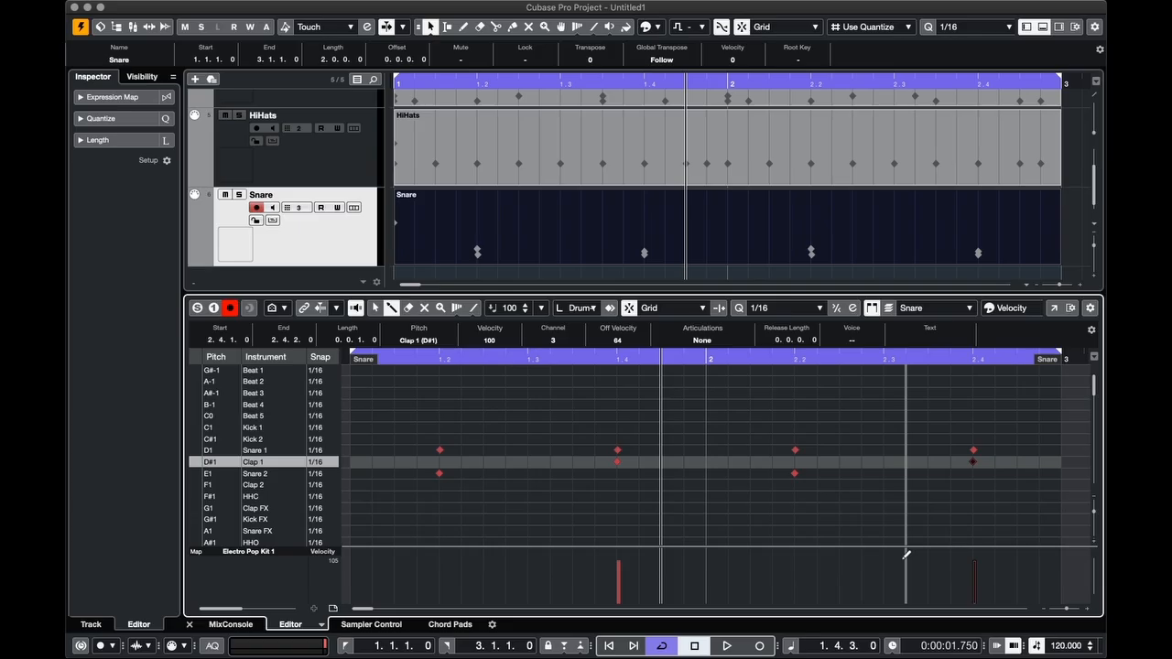
# Lower the velocity of the Clap 1 note at 2.4.1 to 67 and reduce the one at 1.4.1 to a similar level
pyautogui.rightClick(891, 493)
pyautogui.click(893, 493)
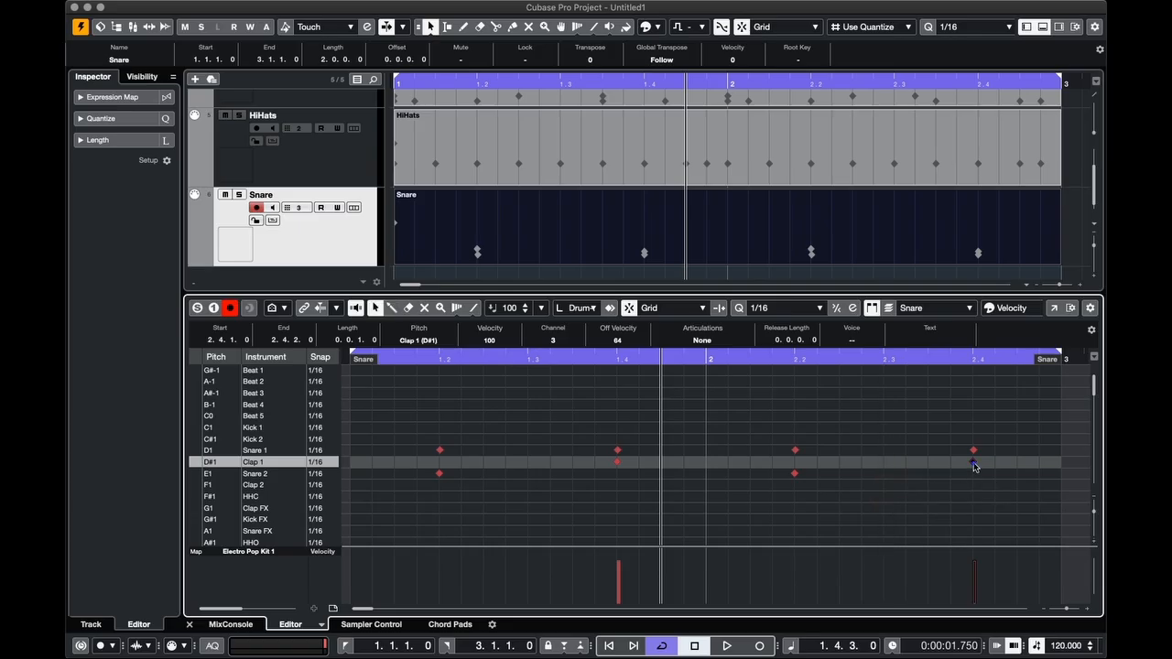
pyautogui.scroll(-20, 488, 342)
pyautogui.moveTo(495, 385); pyautogui.dragTo(499, 409)
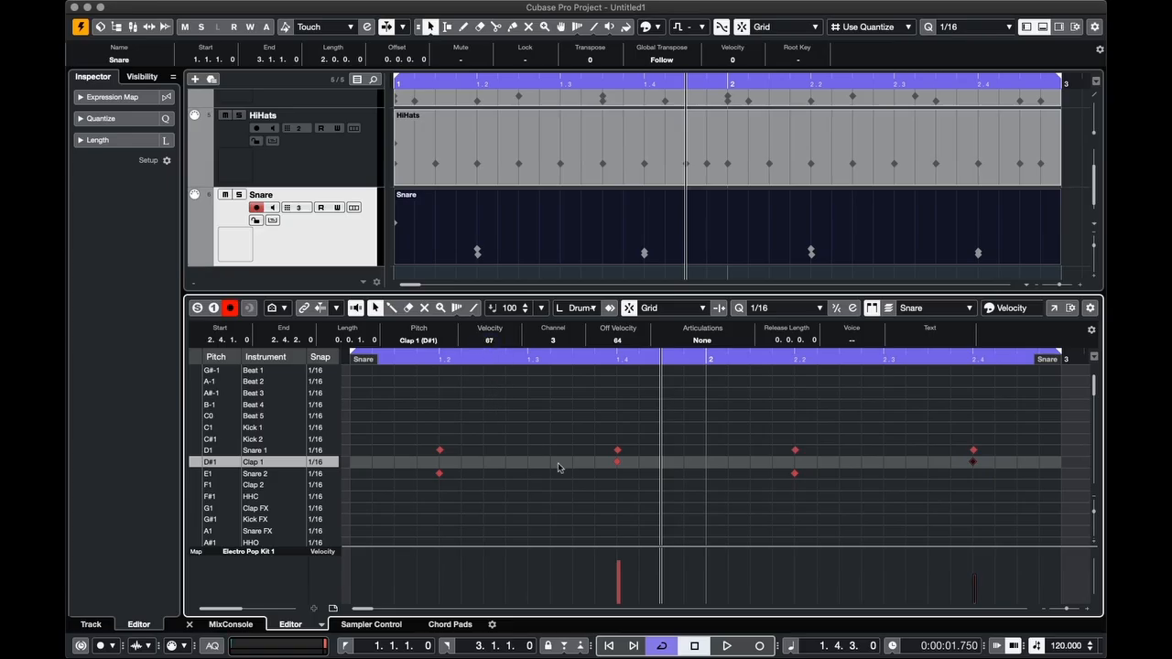
pyautogui.click(617, 463)
pyautogui.moveTo(490, 422); pyautogui.dragTo(493, 415)
pyautogui.click(591, 515)
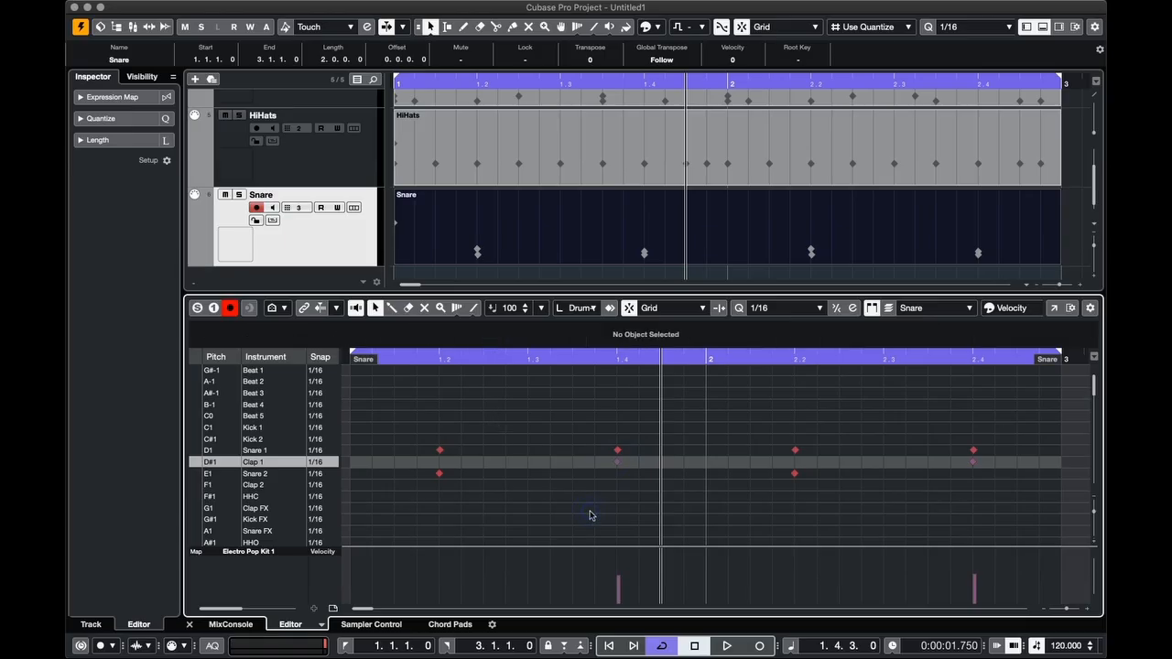
# Close the drum editor and play back the pattern with the layered snares and claps
pyautogui.click(1043, 27)
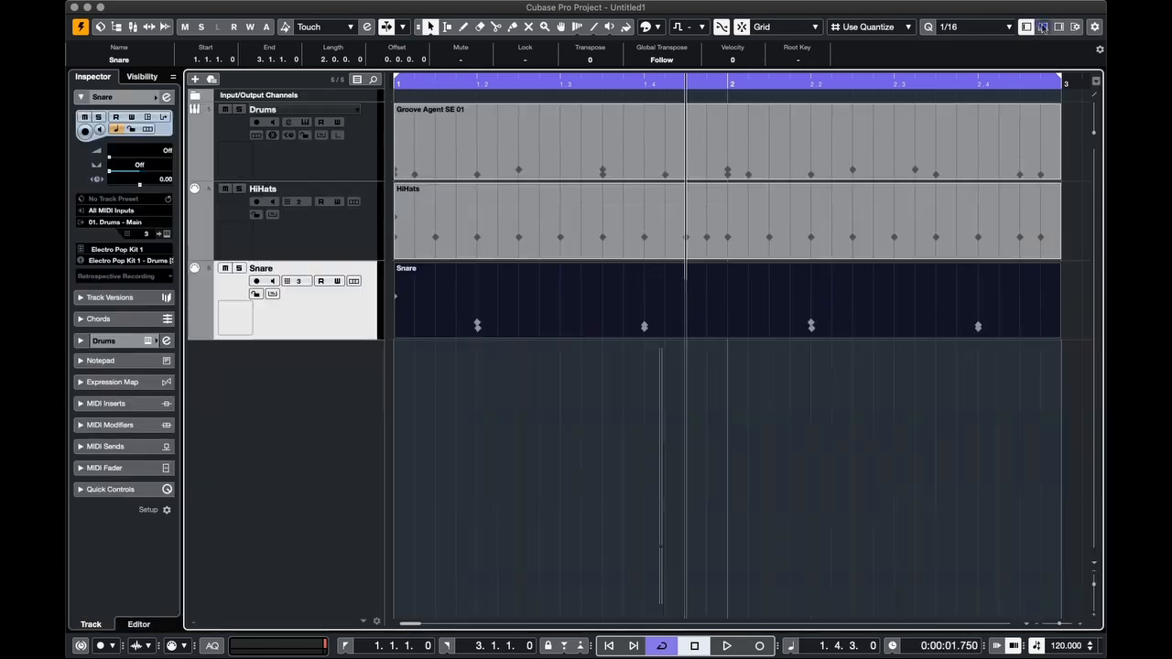
pyautogui.press('space')
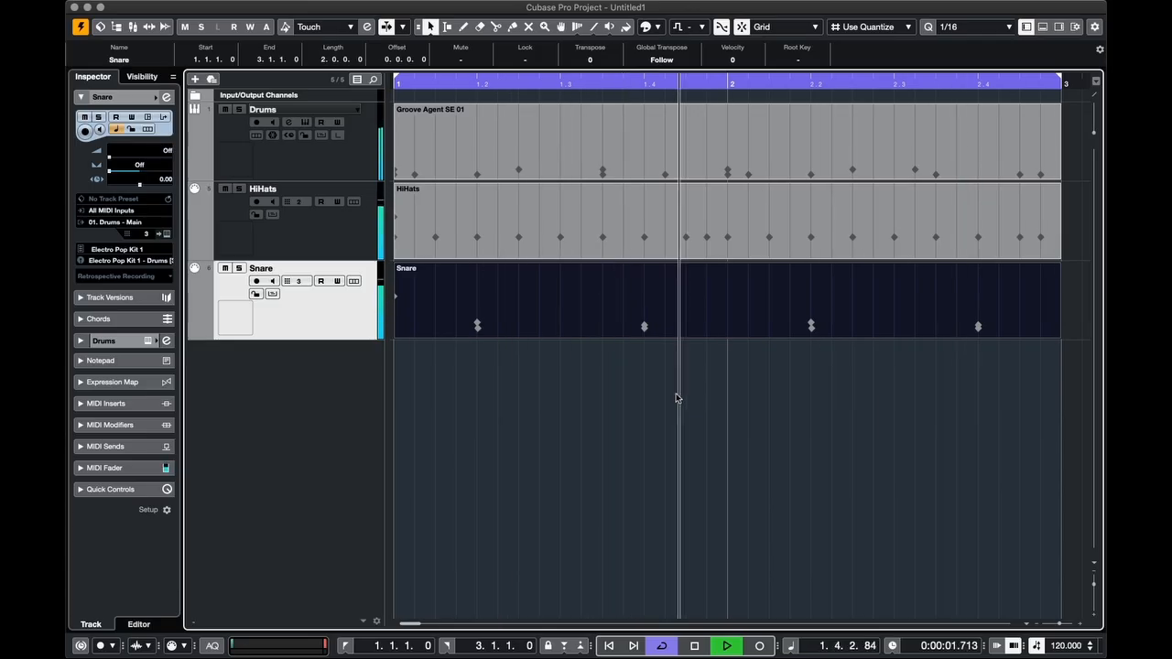
pyautogui.press('space')
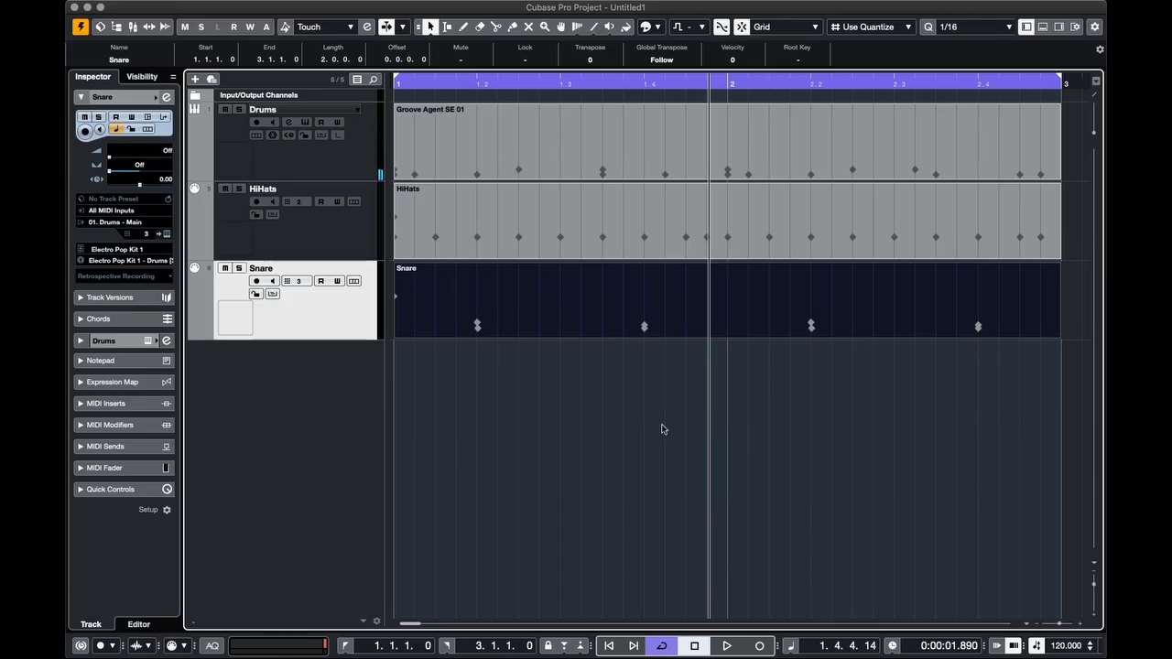
# Show the Drums part in the drum editor and draw Kick FX notes at 1.1.1 and 2.1.1 with the Drumstick tool
pyautogui.click(602, 142)
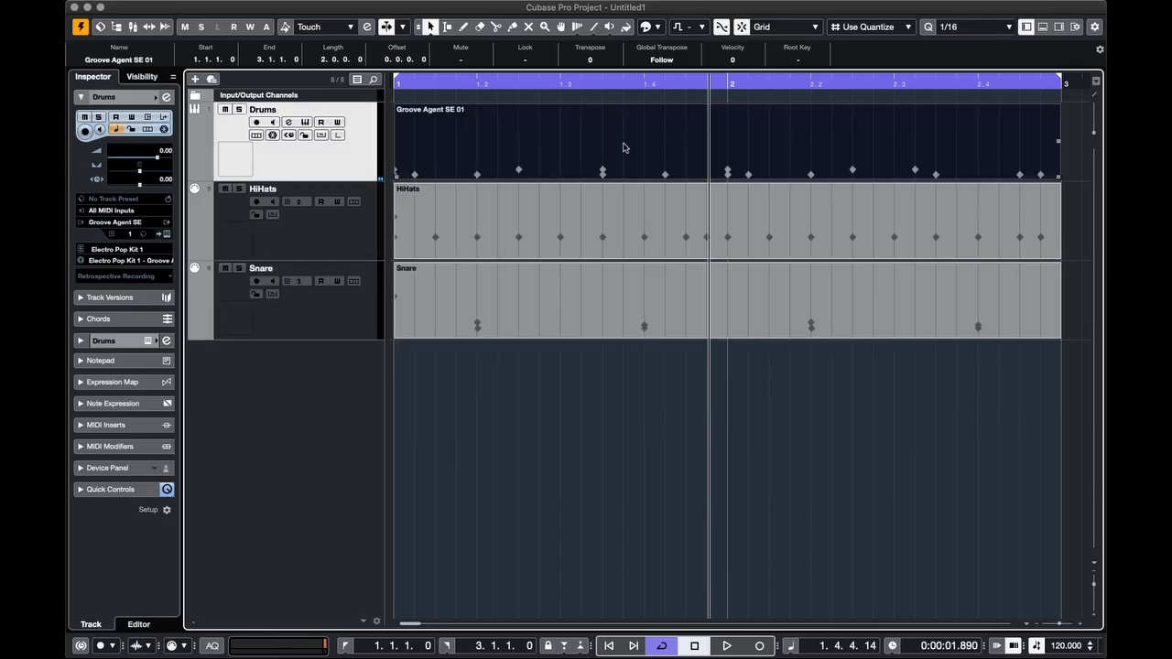
pyautogui.doubleClick(627, 145)
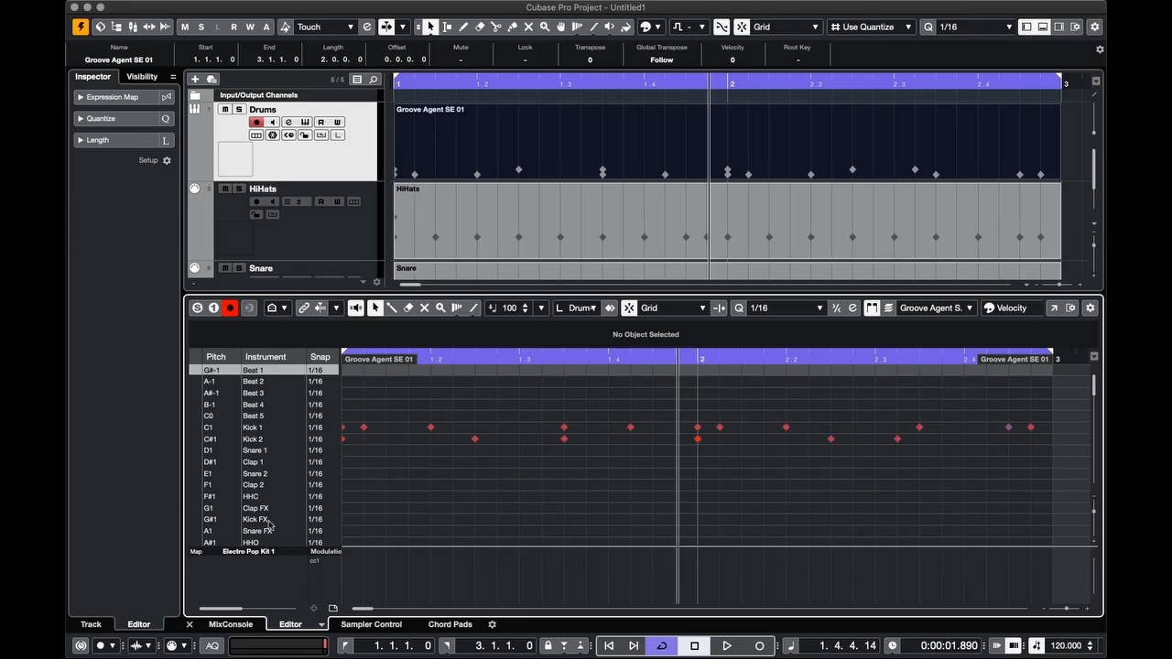
pyautogui.click(194, 520)
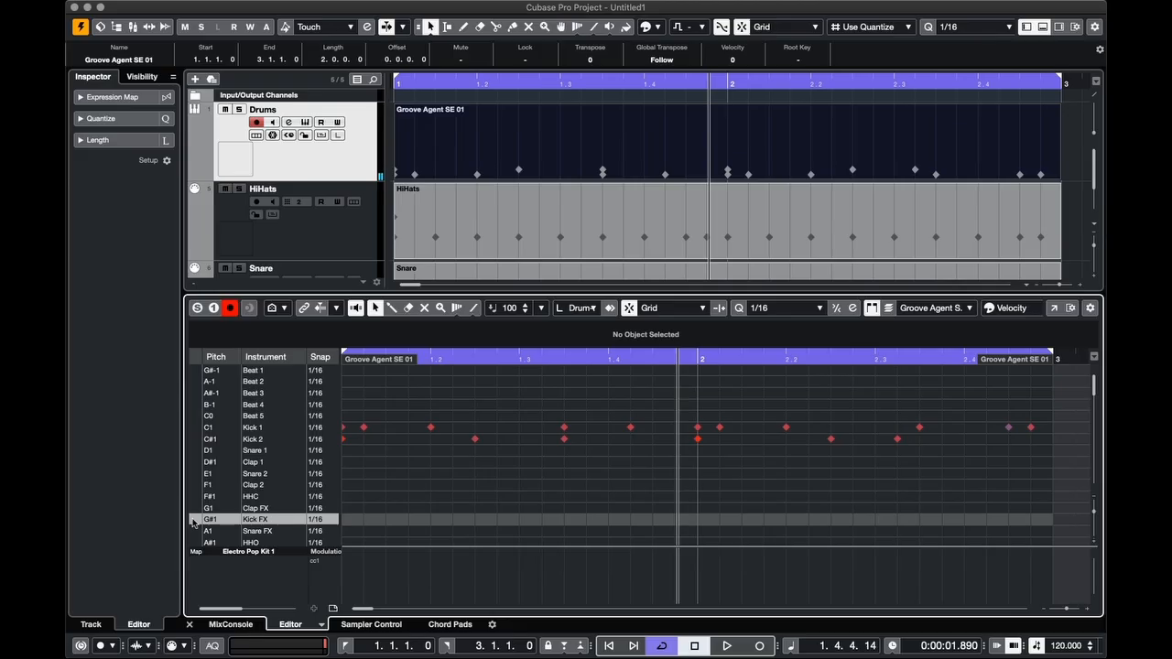
pyautogui.rightClick(467, 477)
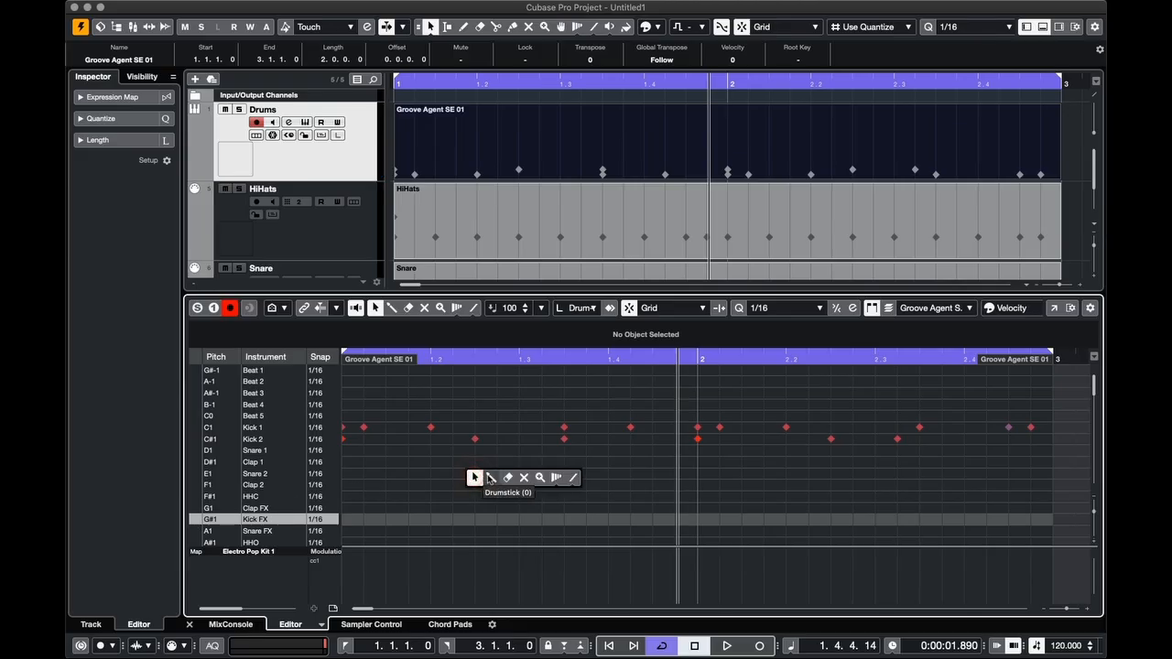
pyautogui.click(495, 478)
pyautogui.click(344, 519)
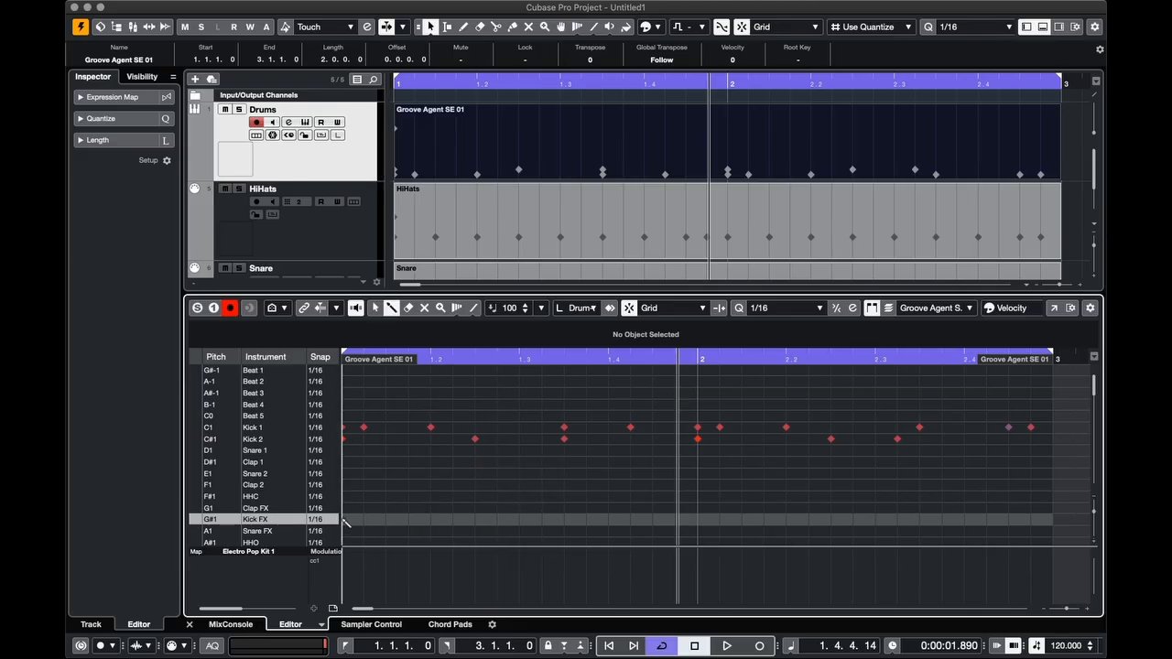
pyautogui.click(697, 519)
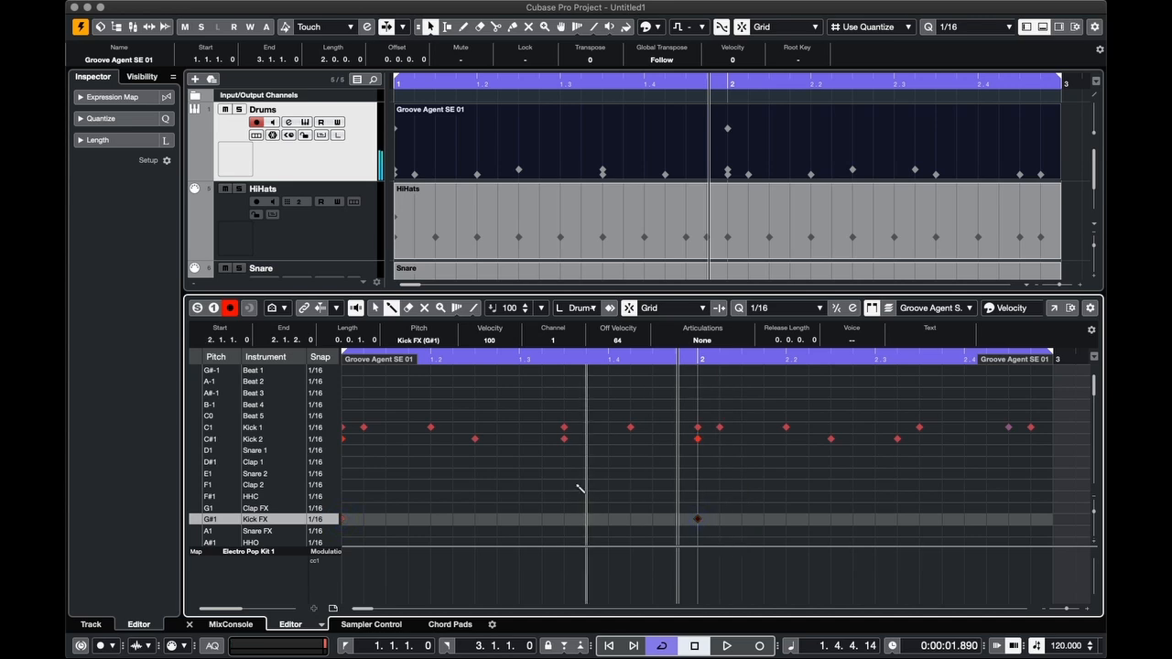
pyautogui.rightClick(581, 487)
pyautogui.click(578, 487)
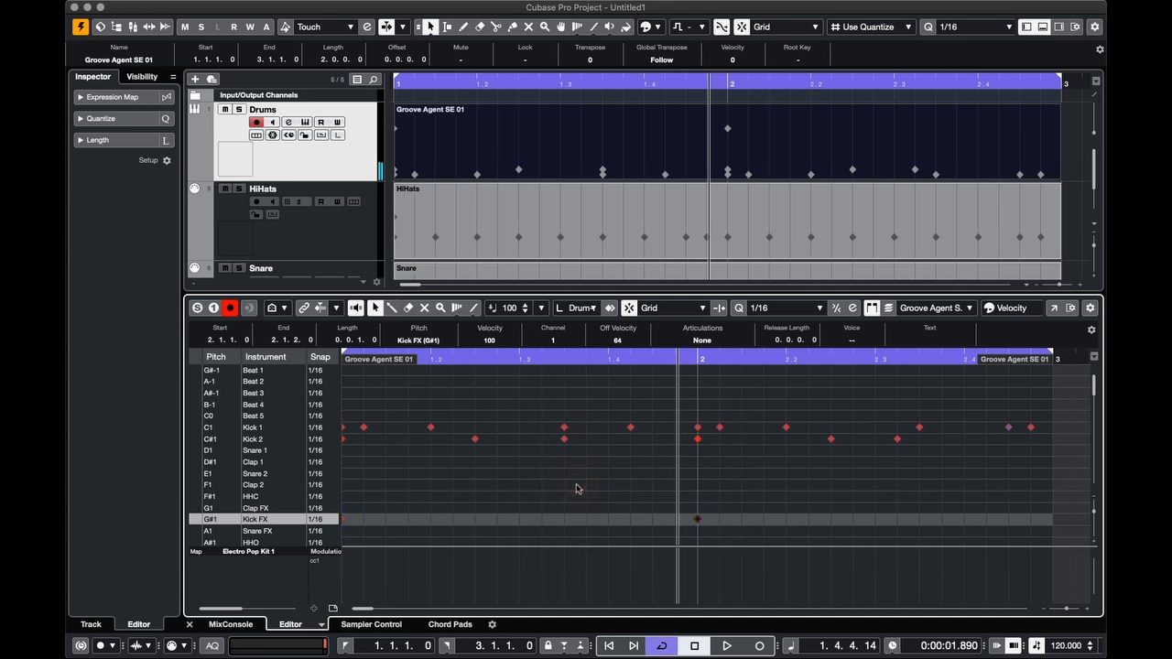
# Play back all three parts with the Kick FX notes added, stop playback and deselect the Drums part
pyautogui.press('space')
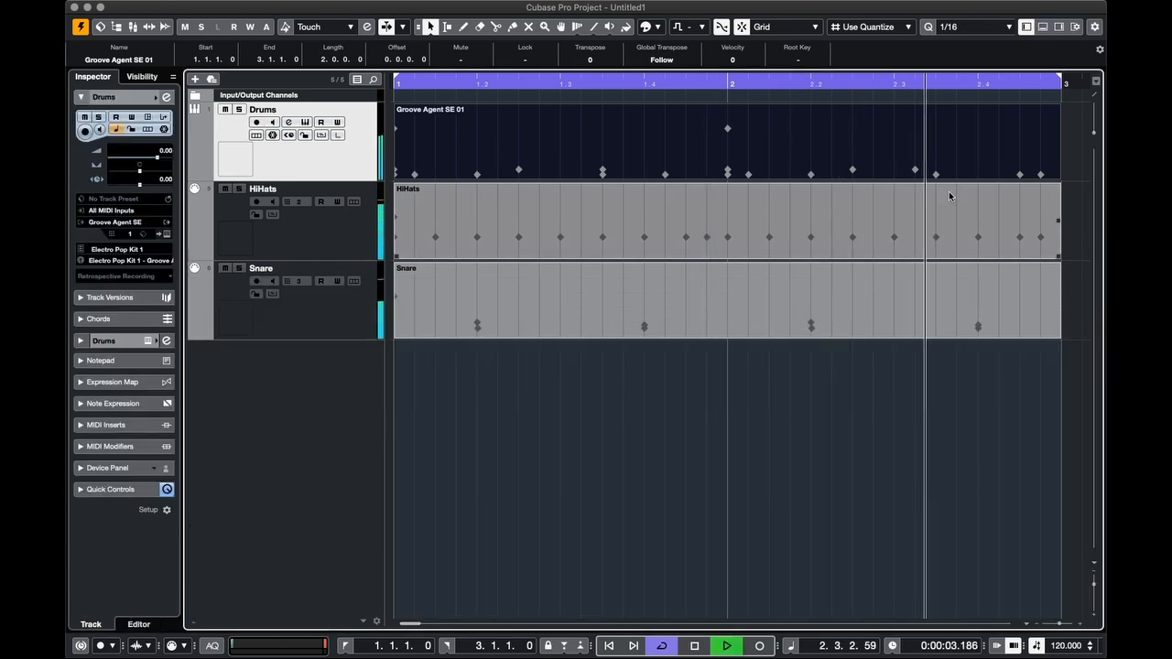
pyautogui.press('space')
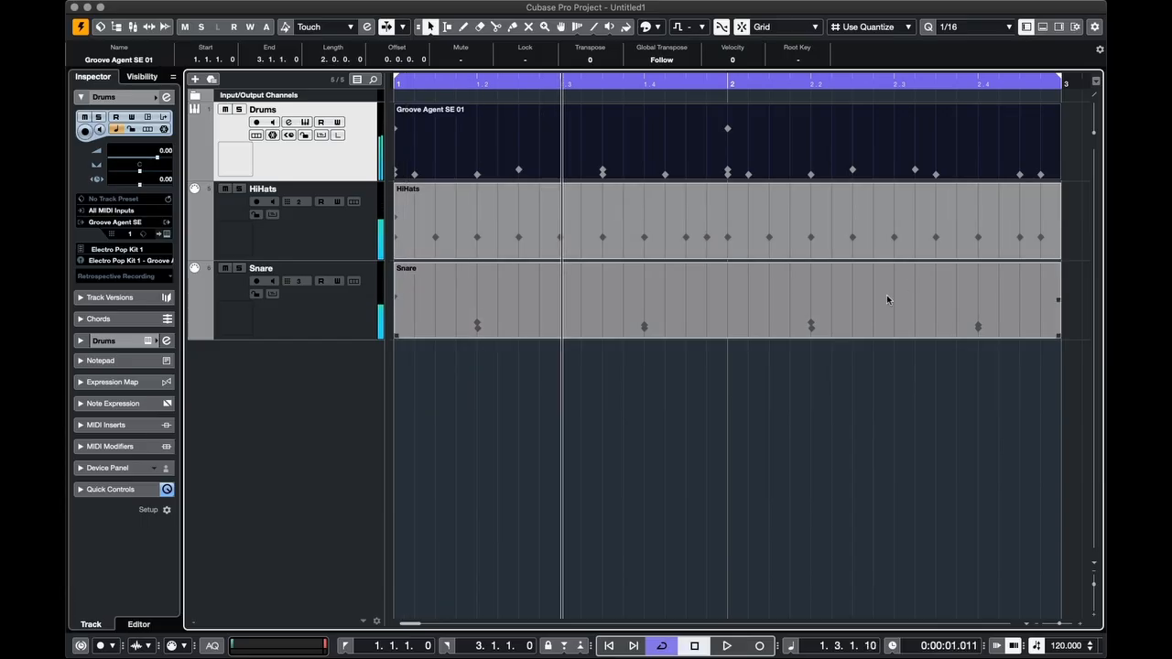
pyautogui.click(808, 409)
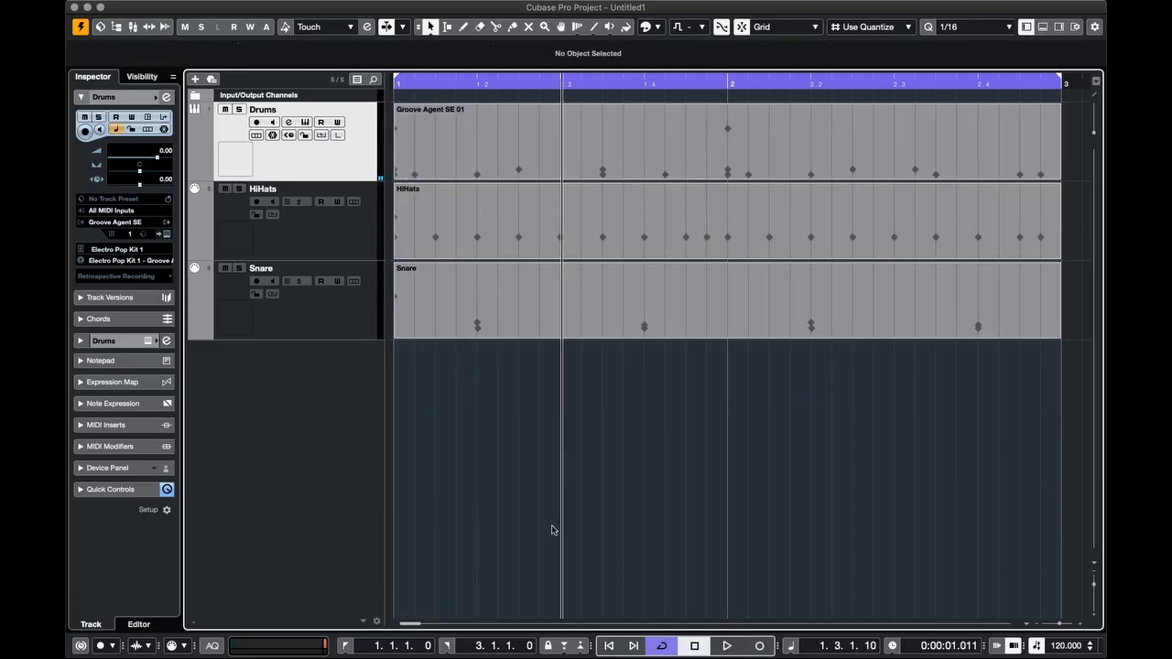
# In the HiHats track's MIDI Modifiers, assign the first Random setting to Position and the second to Velocity
pyautogui.click(336, 241)
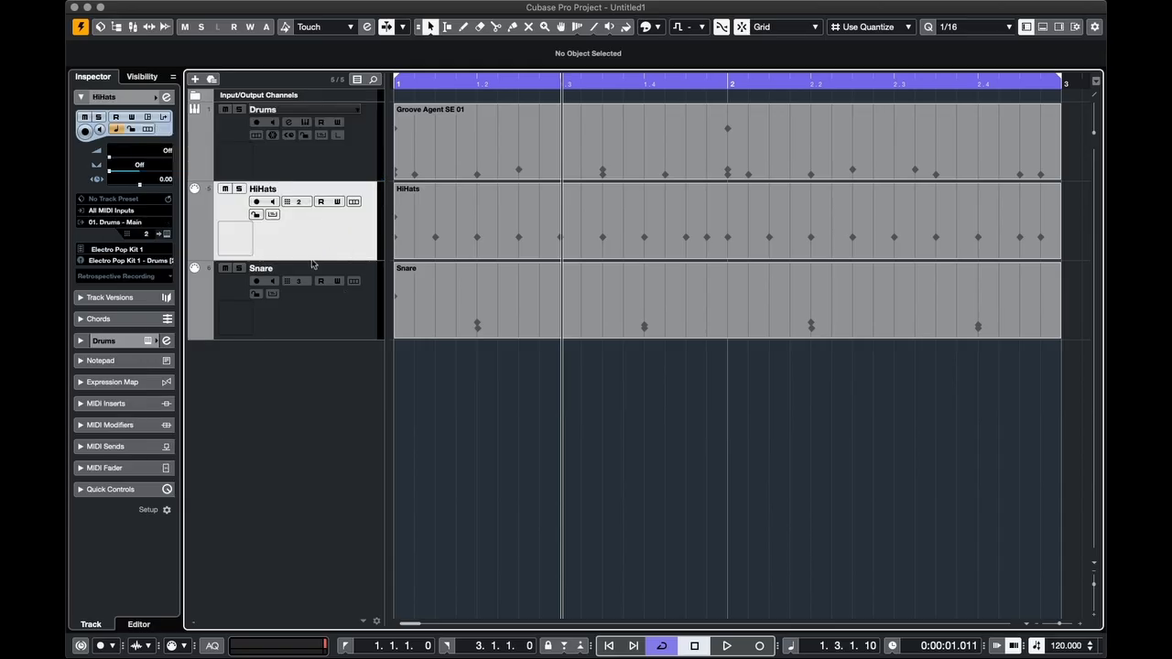
pyautogui.click(110, 425)
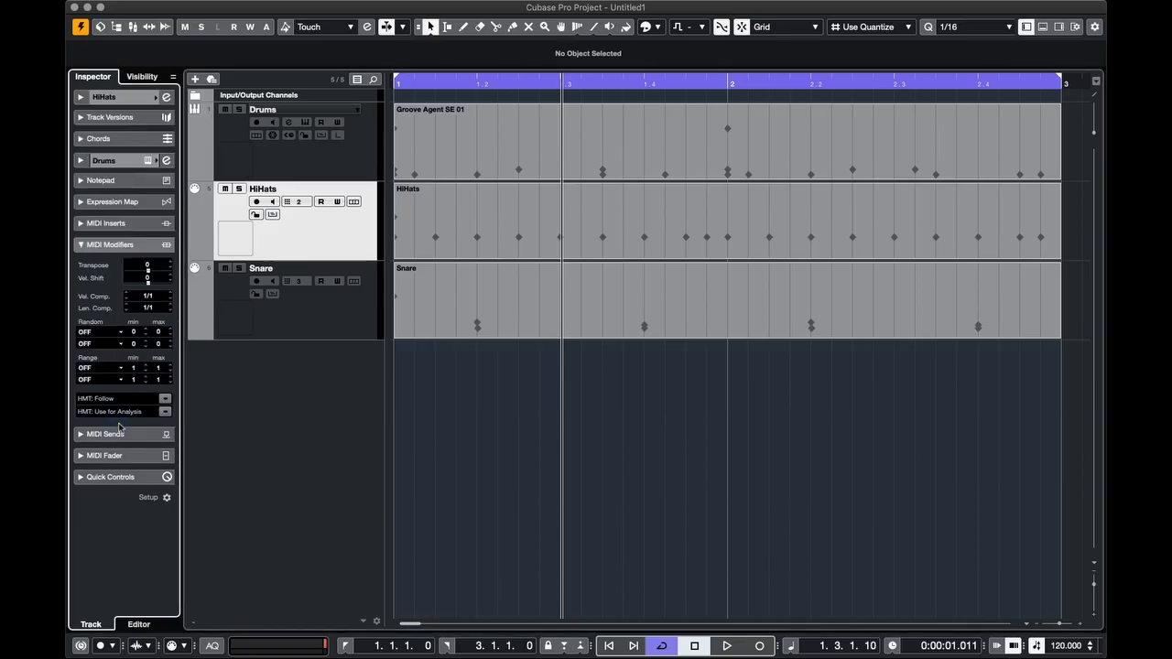
pyautogui.click(93, 333)
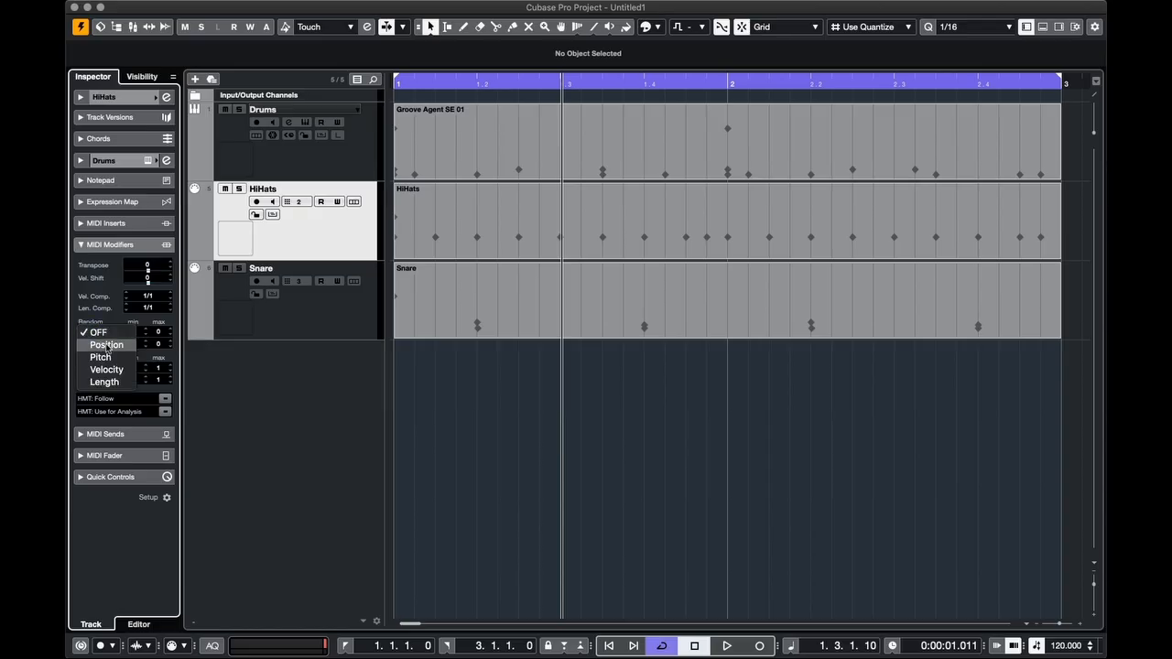
pyautogui.click(105, 346)
pyautogui.click(106, 347)
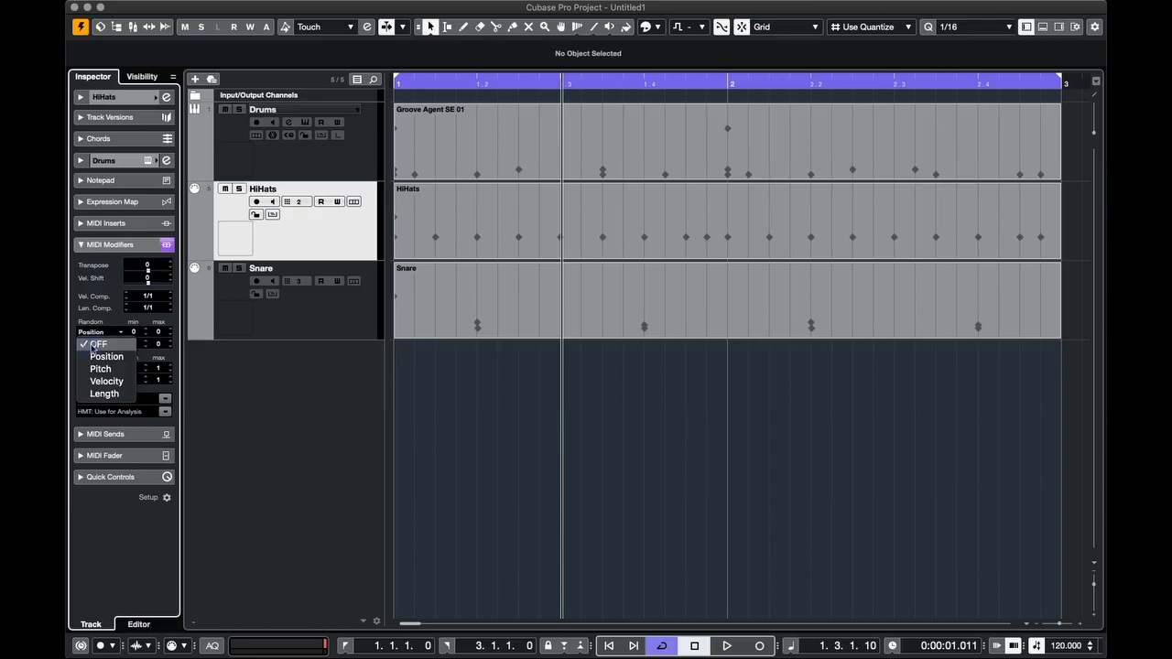
pyautogui.click(107, 382)
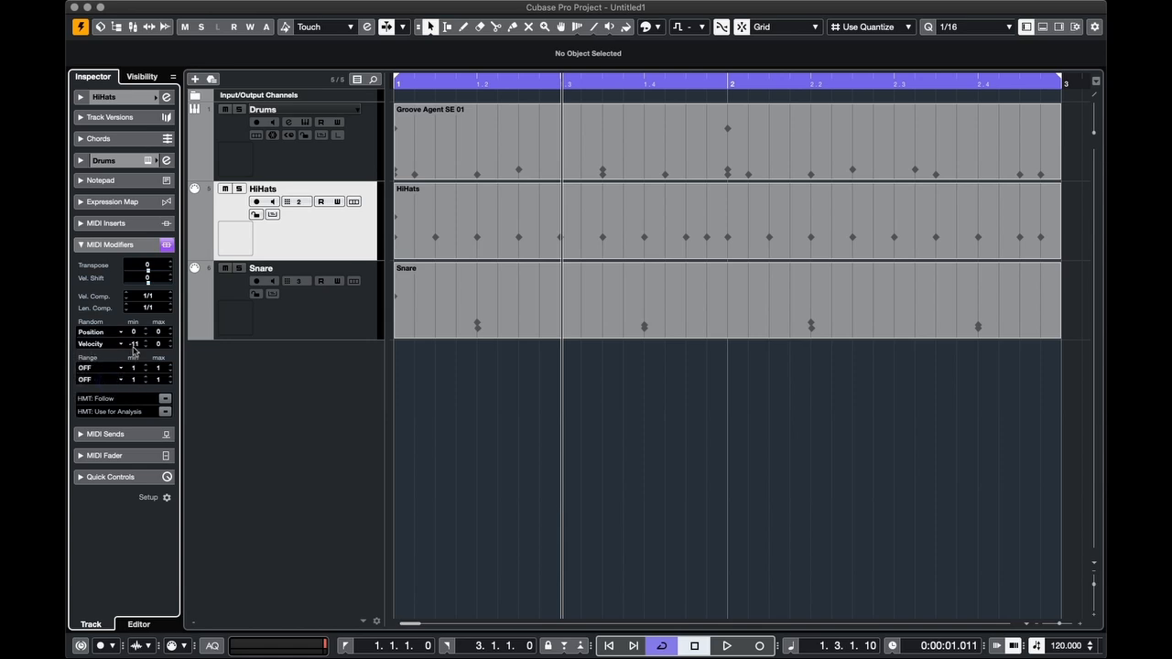
# Set the HiHats randomization ranges to -5 to 5 for Position and -18 to 17 for Velocity
pyautogui.scroll(11, 166, 347)
pyautogui.scroll(-5, 137, 333)
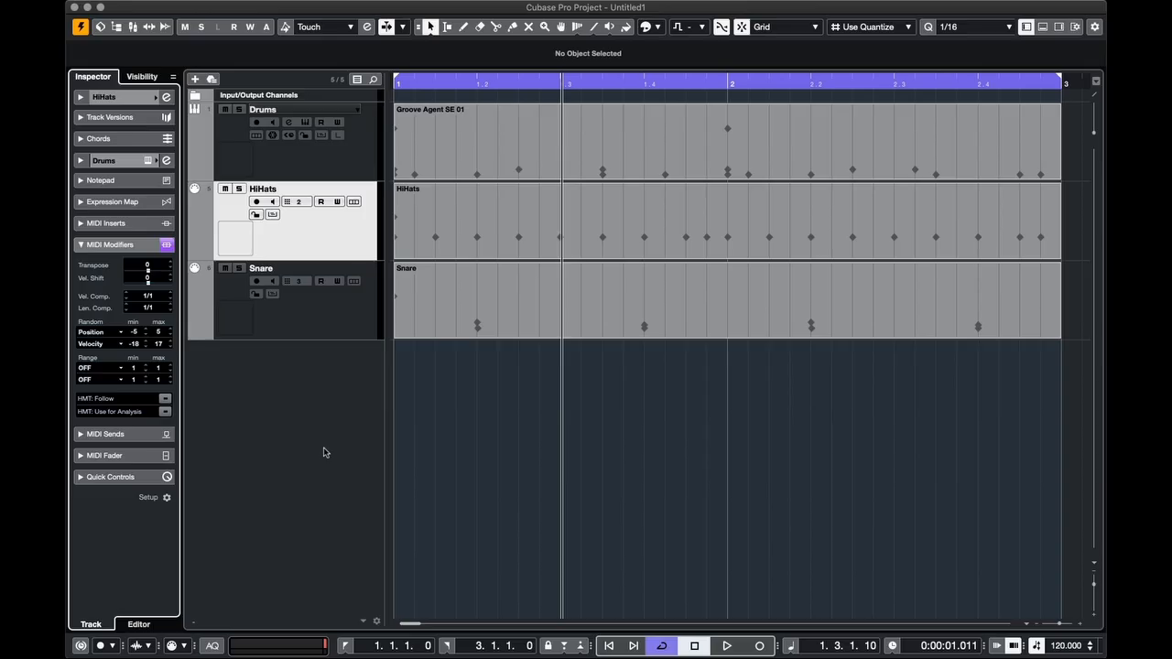
pyautogui.click(445, 452)
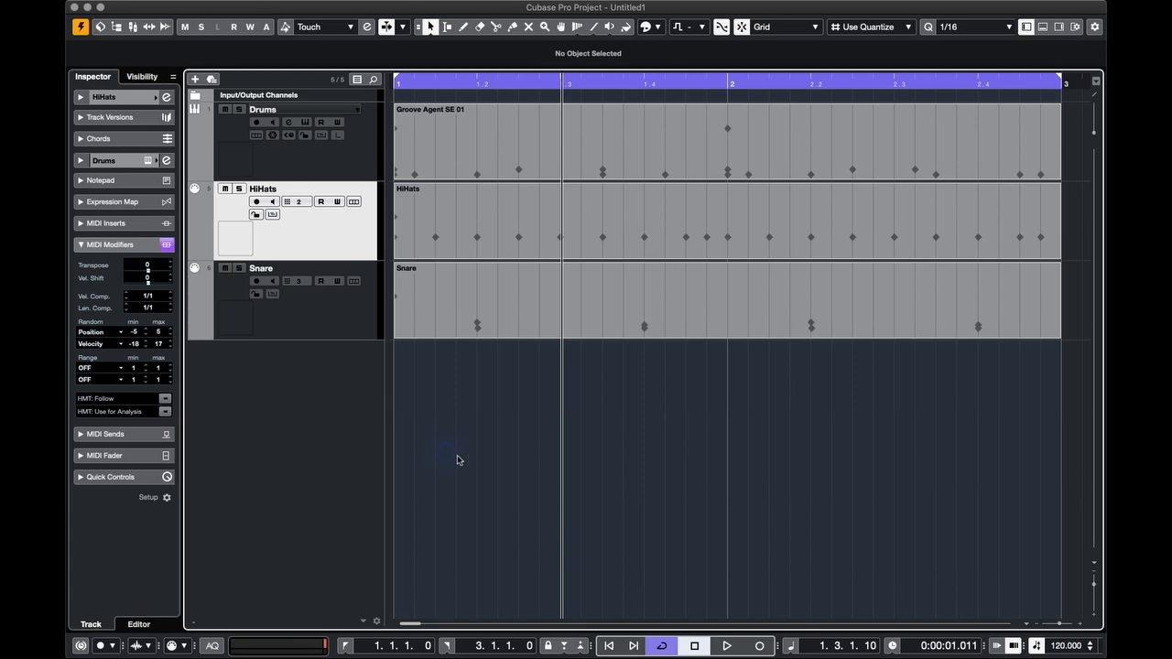
# In the Drums track's MIDI Modifiers, assign the first Random setting to Position and the second to Velocity
pyautogui.click(345, 157)
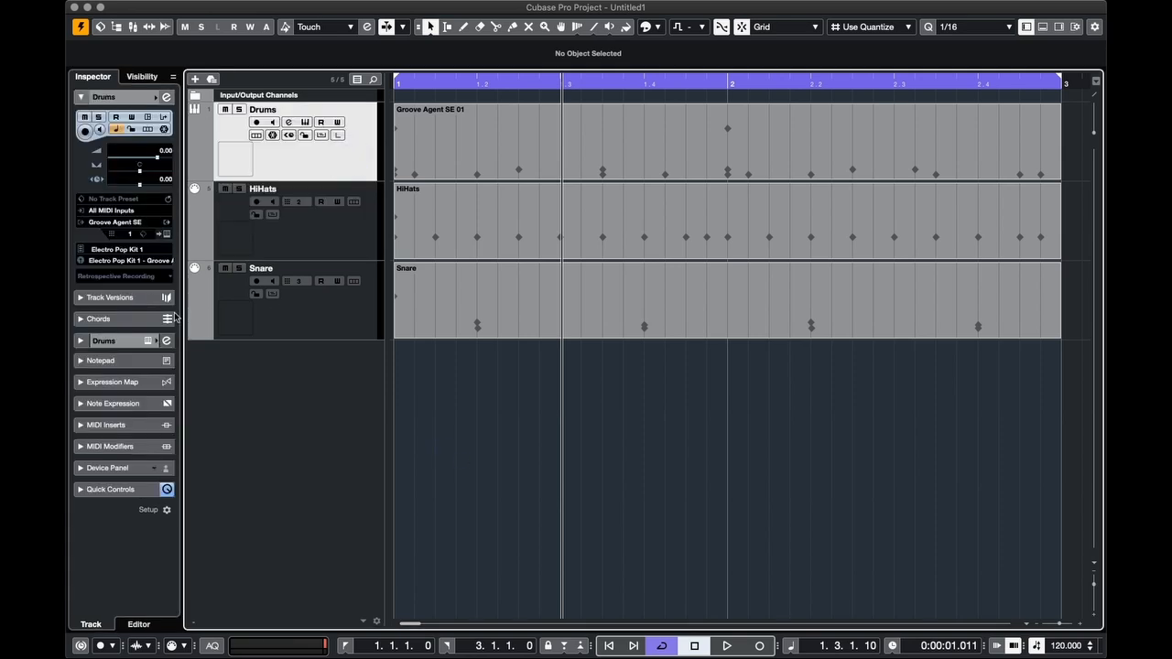
pyautogui.click(117, 446)
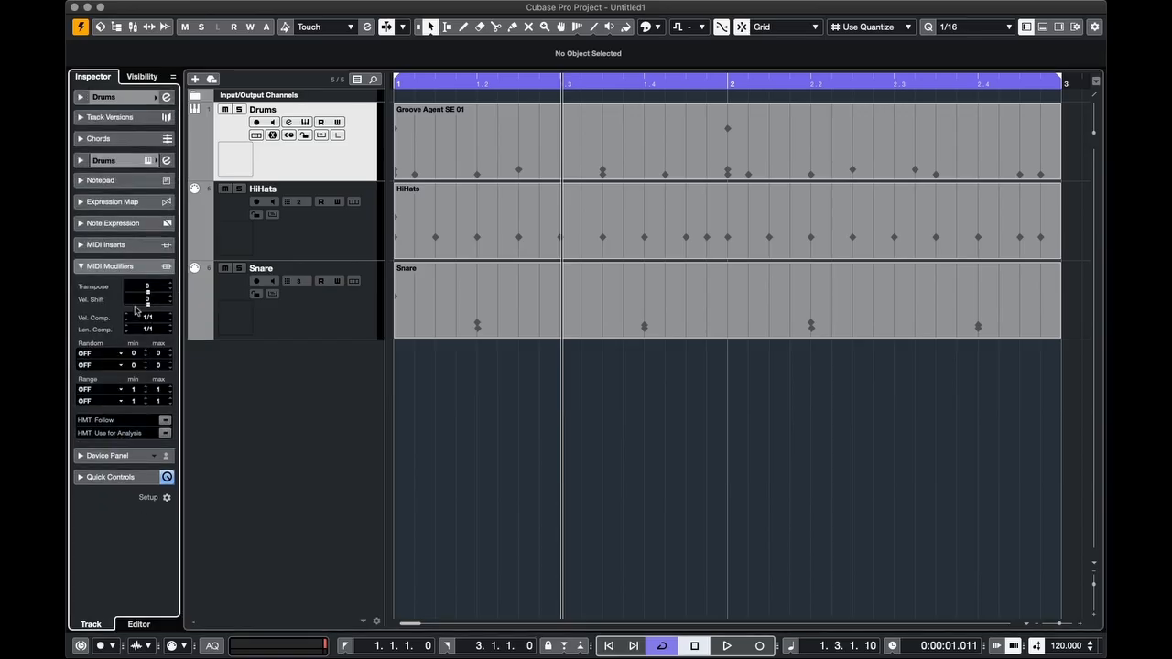
pyautogui.click(92, 353)
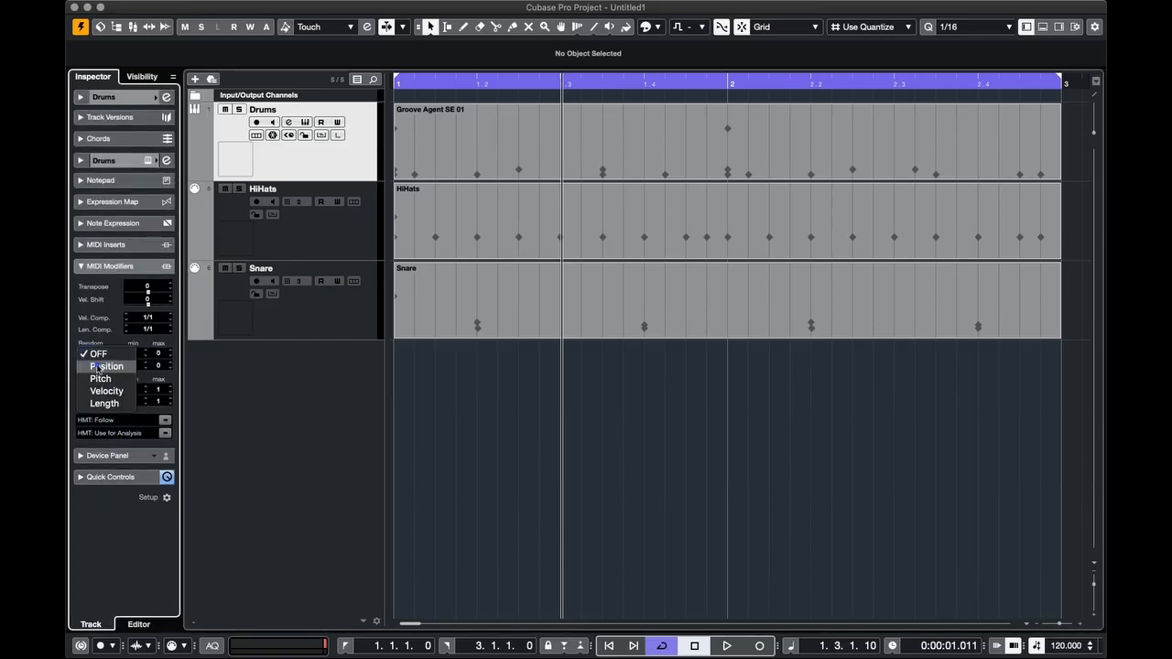
pyautogui.click(98, 367)
pyautogui.click(94, 366)
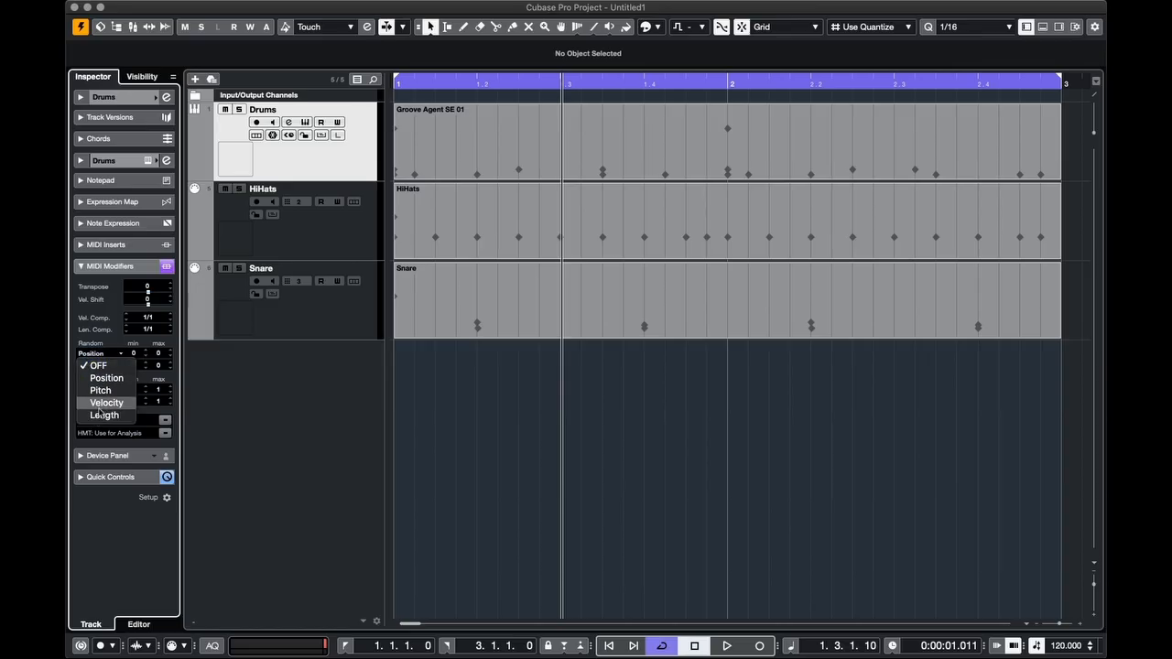
pyautogui.click(105, 406)
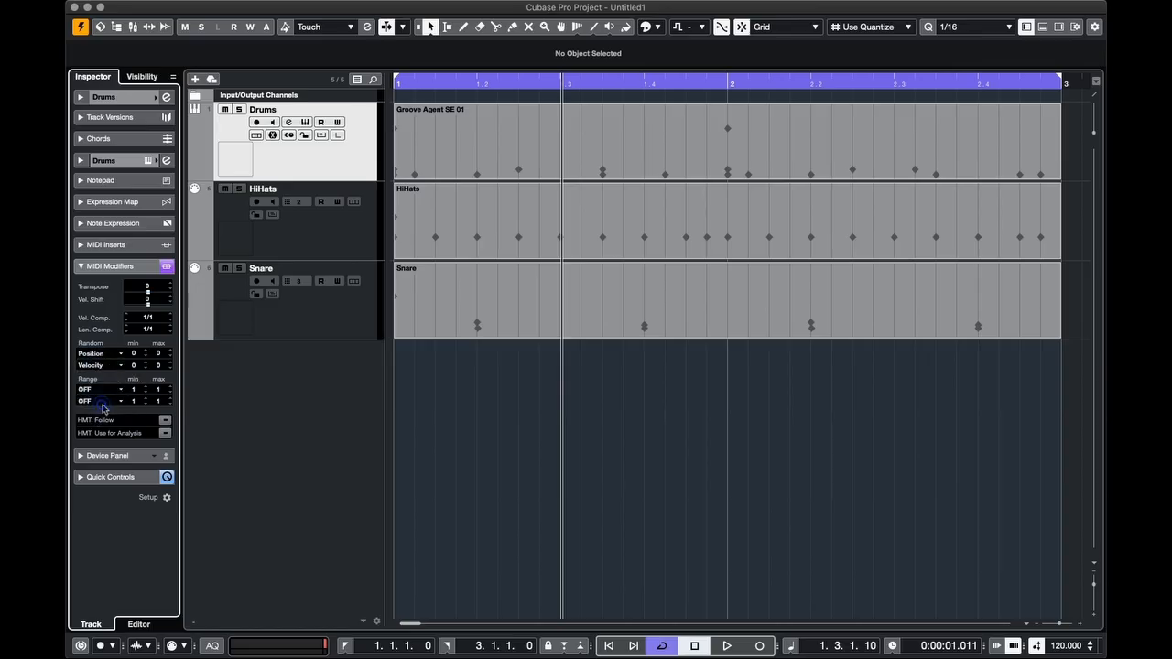
# Set the Drums randomization ranges to -3 to 3 for Position and -11 to 11 for Velocity
pyautogui.scroll(-3, 137, 369)
pyautogui.scroll(-3, 136, 369)
pyautogui.scroll(3, 160, 369)
pyautogui.click(147, 357)
pyautogui.scroll(2, 171, 354)
pyautogui.scroll(1, 171, 355)
pyautogui.moveTo(135, 355); pyautogui.dragTo(132, 439)
pyautogui.scroll(-5, 141, 355)
pyautogui.click(146, 351)
# In the Snare track's MIDI Modifiers, randomize Position with the first Random setting and Velocity with the second
pyautogui.click(327, 309)
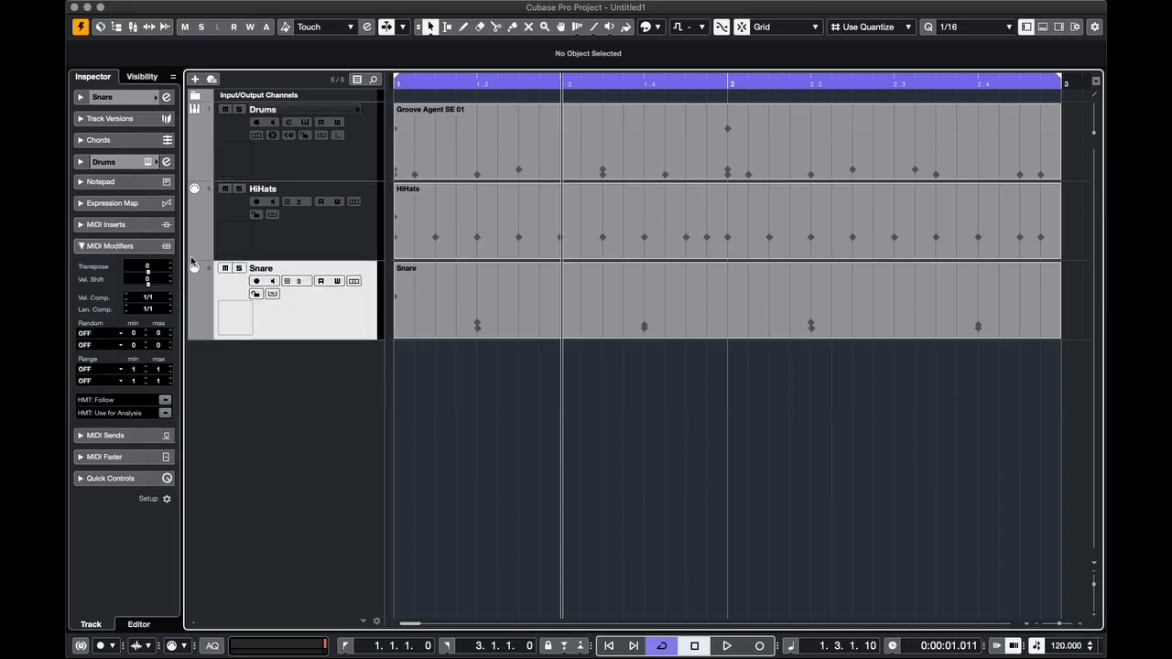
pyautogui.click(102, 335)
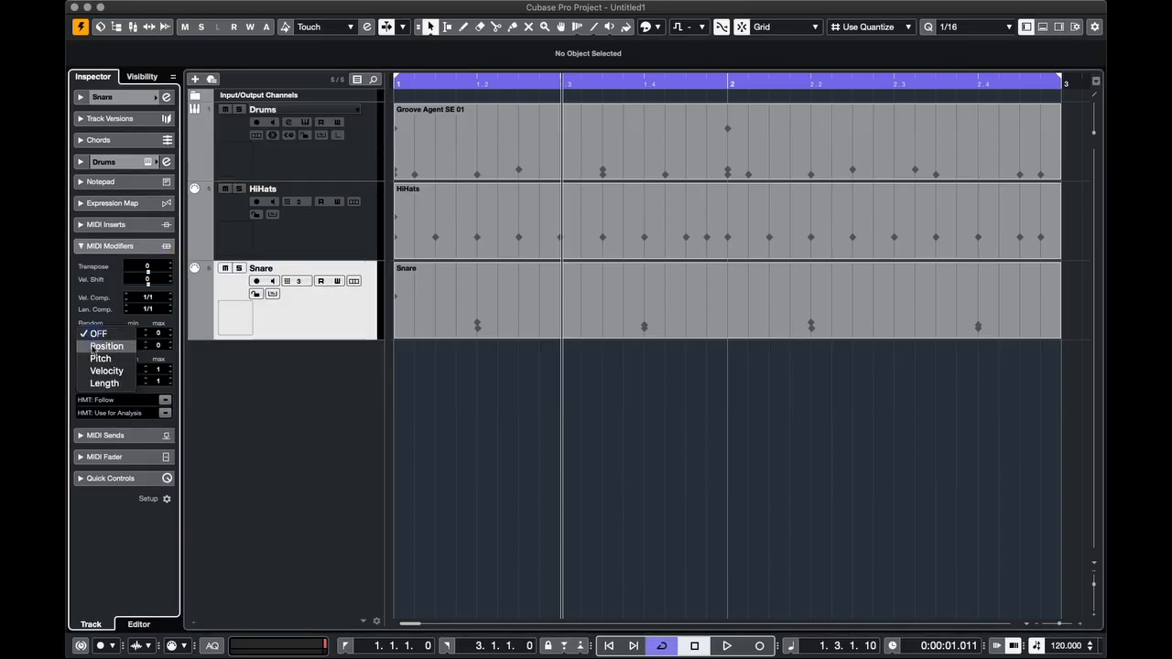
pyautogui.click(95, 350)
pyautogui.click(95, 346)
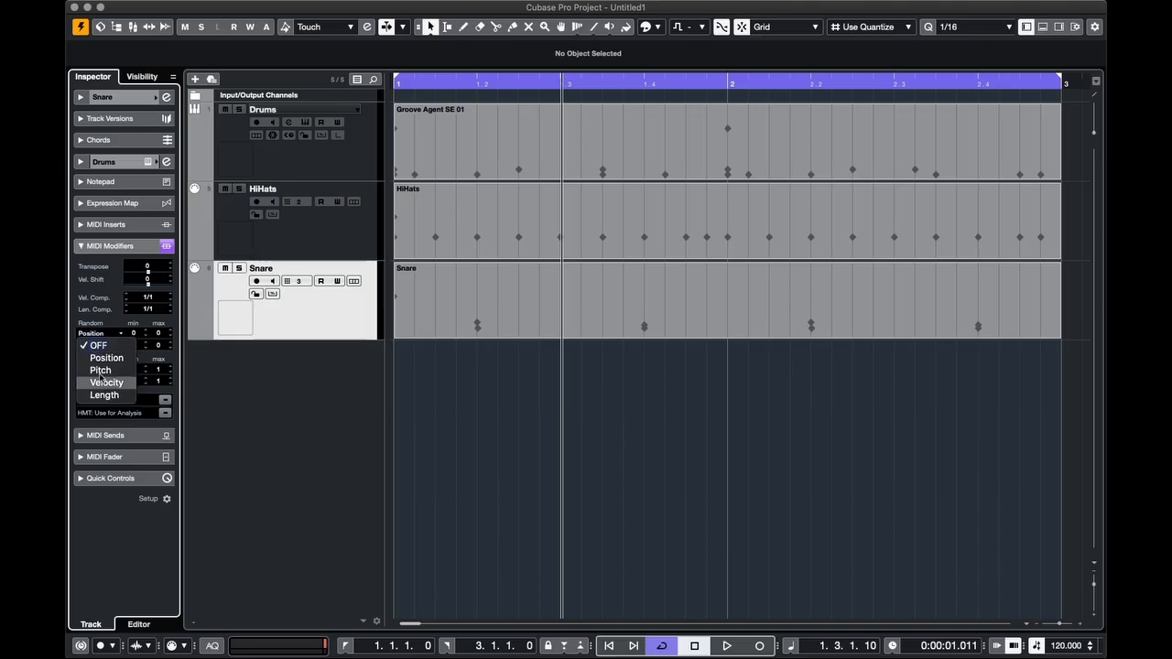
pyautogui.click(101, 384)
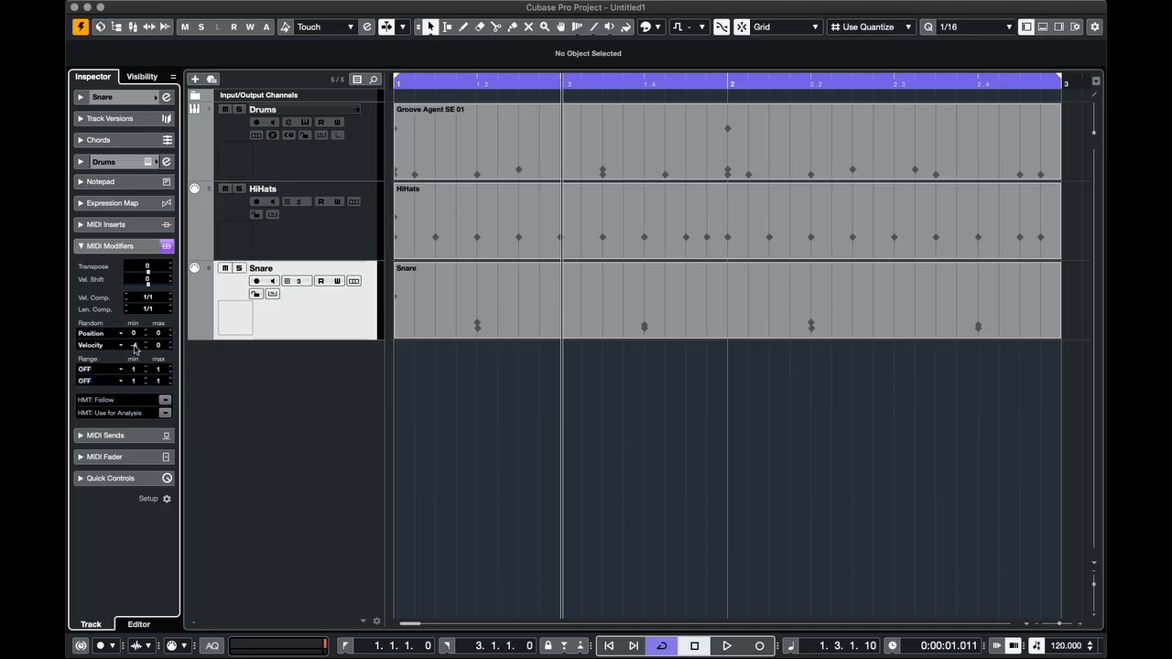
# Set the Snare randomization ranges to -3 to 3 for Position and -11 to 11 for Velocity
pyautogui.scroll(-9, 134, 348)
pyautogui.scroll(-2, 140, 353)
pyautogui.scroll(3, 161, 346)
pyautogui.scroll(8, 161, 346)
pyautogui.scroll(-5, 142, 335)
pyautogui.scroll(1, 144, 335)
pyautogui.scroll(3, 161, 334)
# Play back the two-bar loop with all three tracks randomized, and stop playback
pyautogui.press('space')
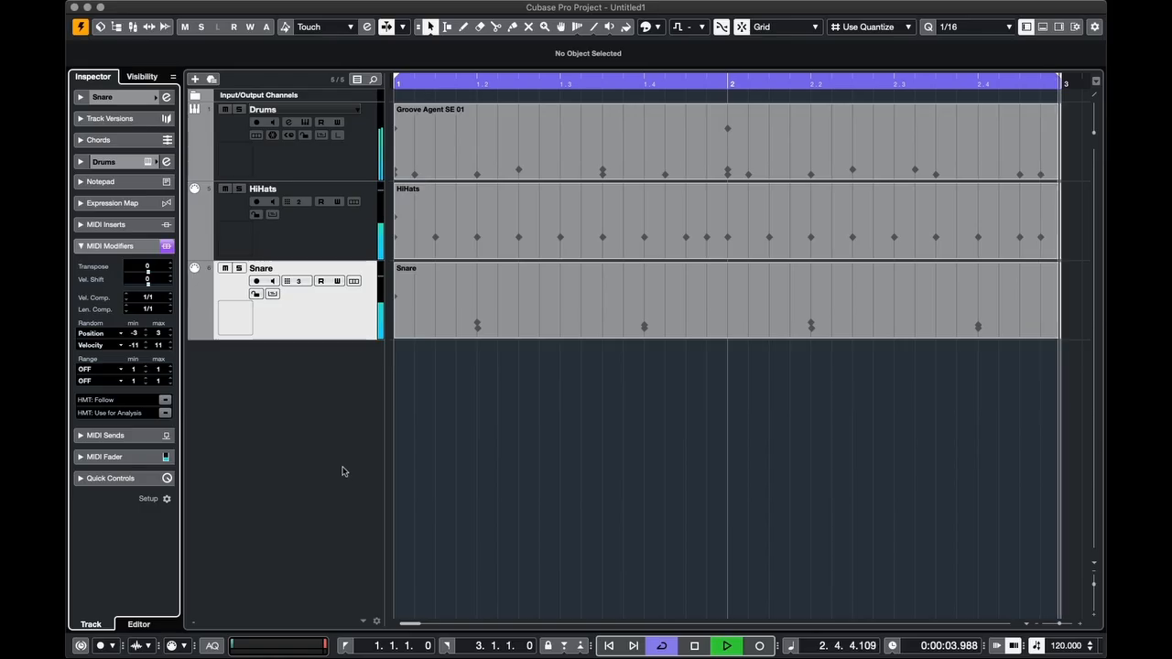
pyautogui.press('space')
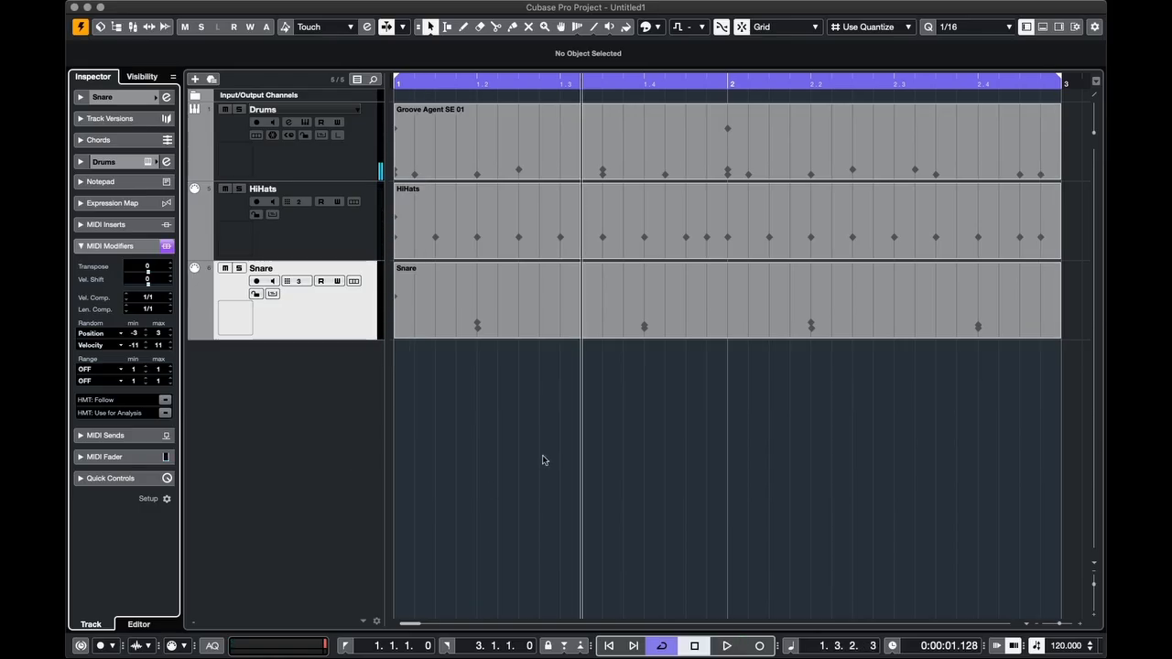
pyautogui.moveTo(521, 453); pyautogui.dragTo(519, 445)
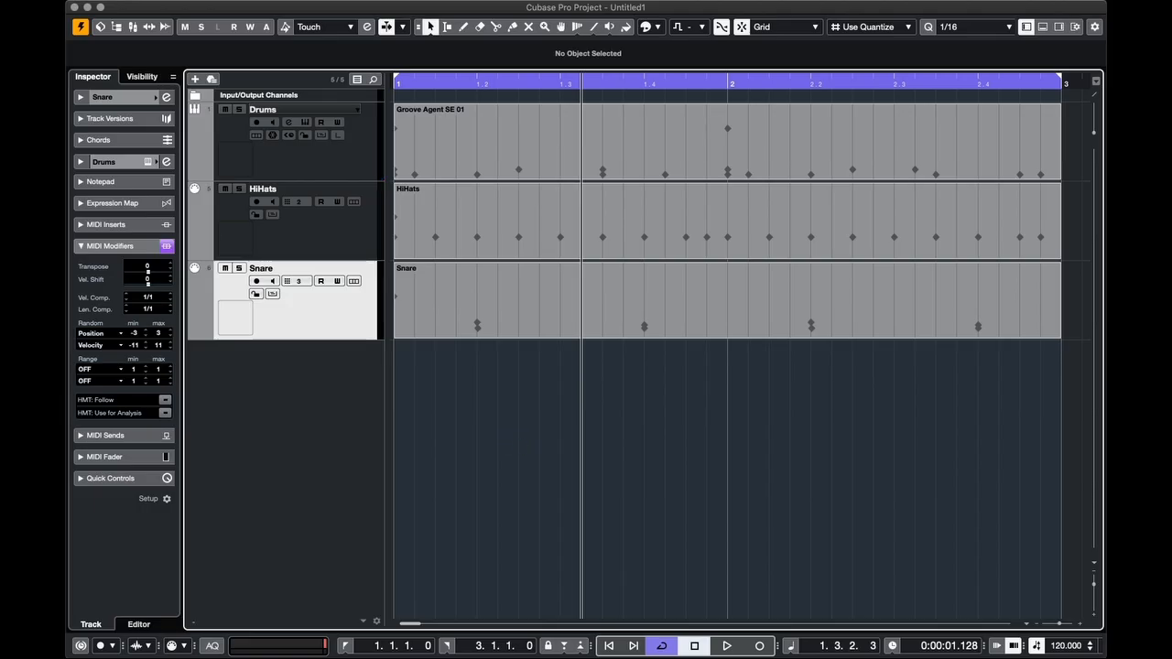
pyautogui.click(516, 429)
# Select the Drums, HiHats and Snare parts together and place shared copies of them at bar 3
pyautogui.press('g')
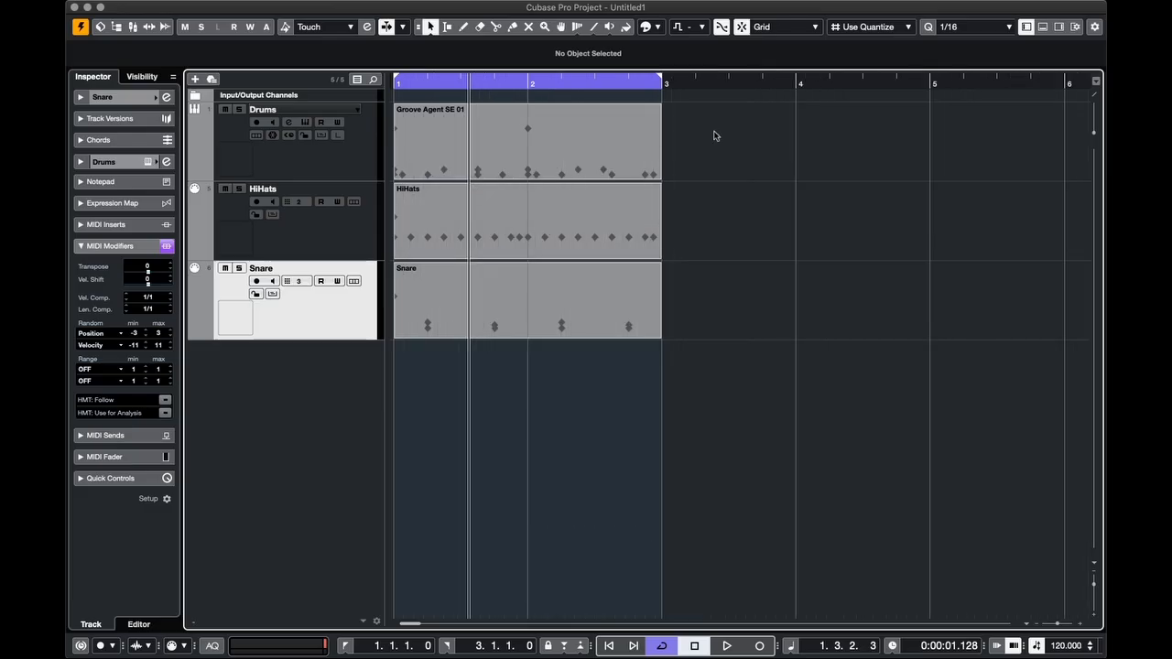
pyautogui.moveTo(727, 144); pyautogui.dragTo(539, 359)
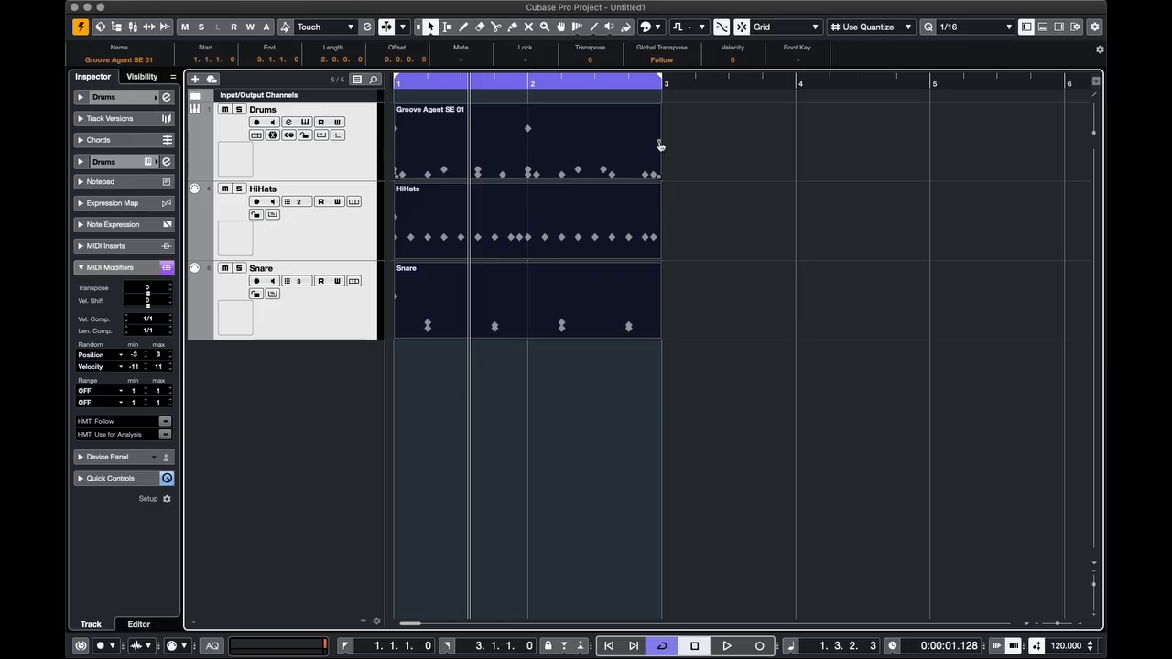
pyautogui.moveTo(660, 145); pyautogui.dragTo(720, 140)
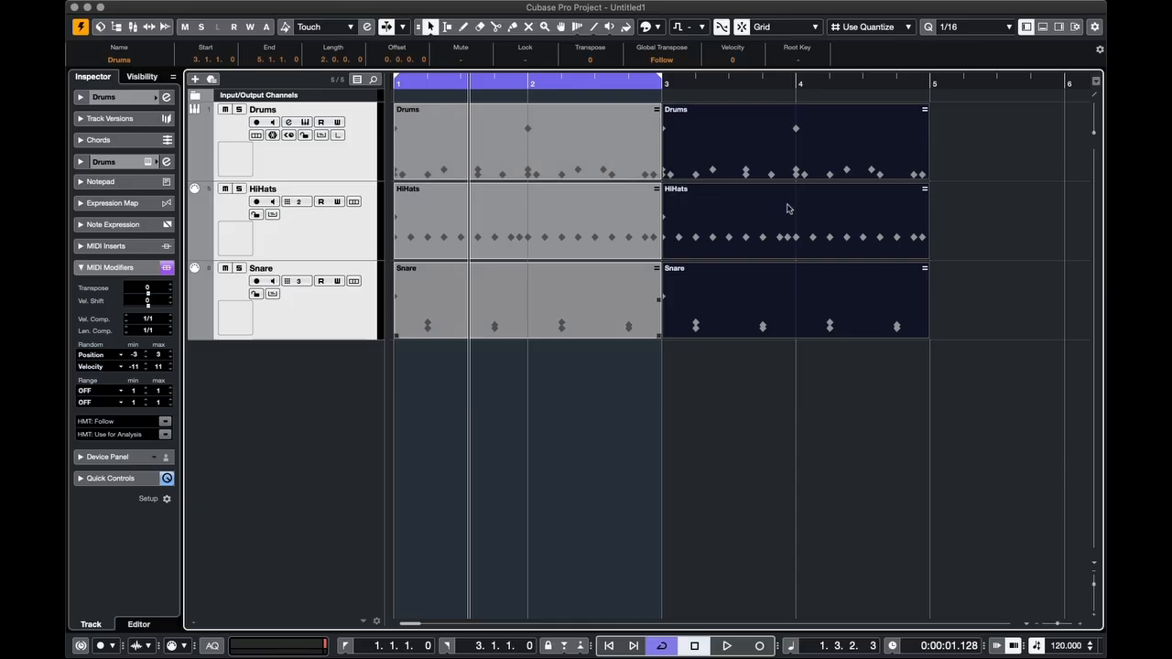
# Compare the original and shared-copy parts on the Snare, HiHats and Drums tracks, and deselect everything
pyautogui.click(602, 316)
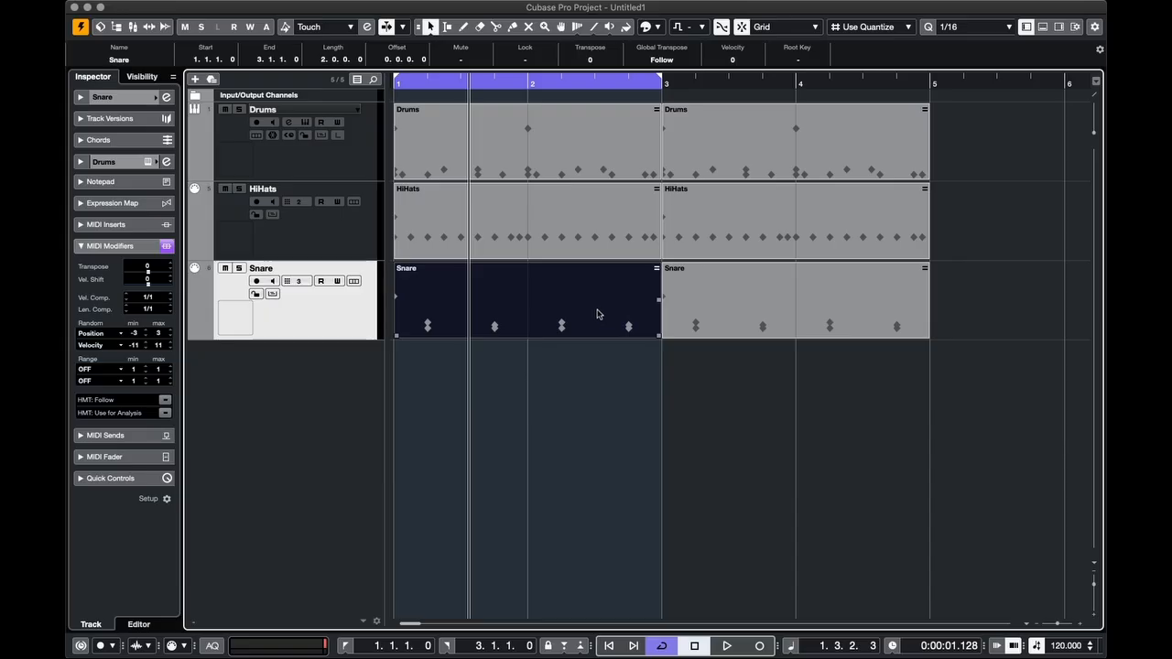
pyautogui.click(753, 303)
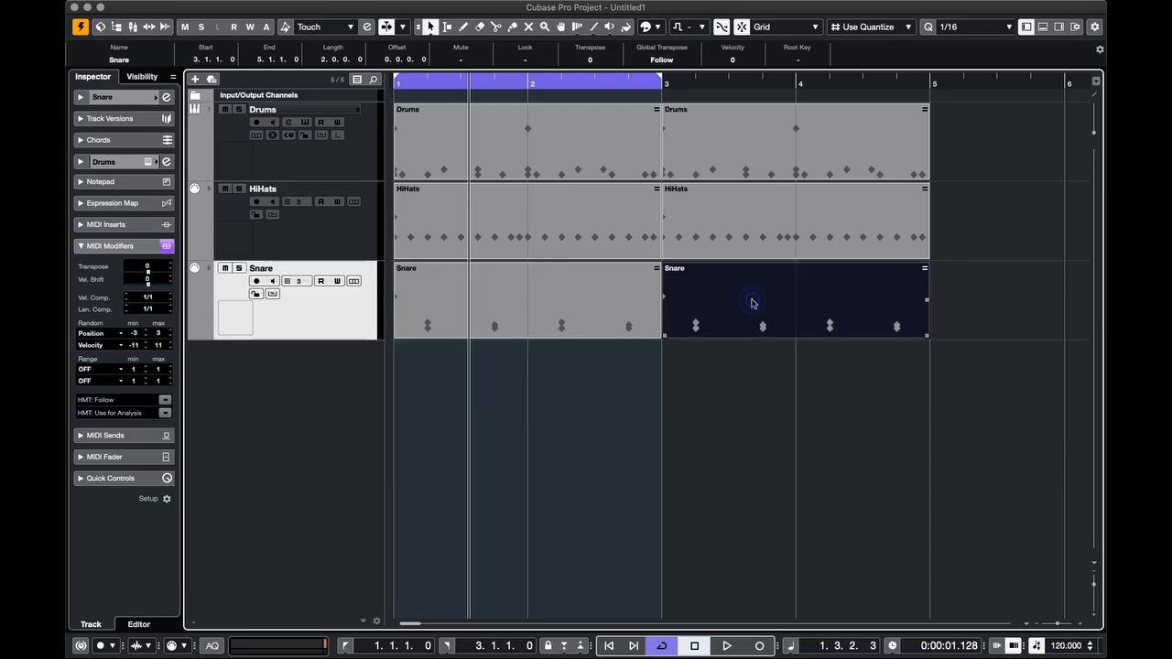
pyautogui.click(570, 240)
pyautogui.click(738, 222)
pyautogui.click(568, 157)
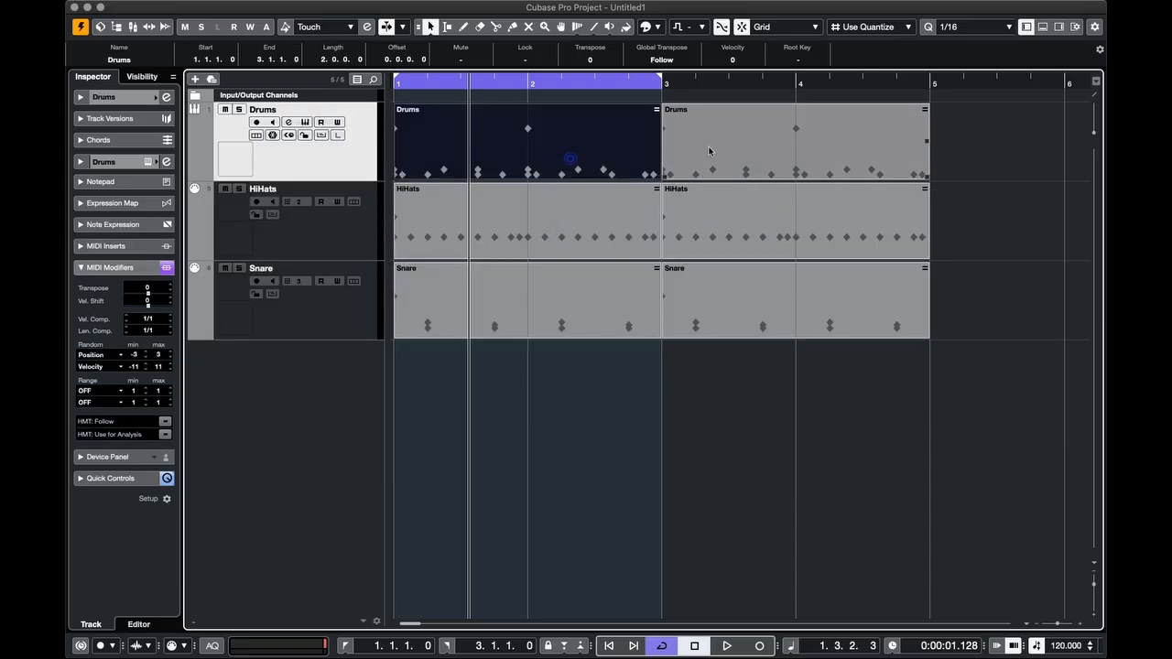
pyautogui.click(740, 144)
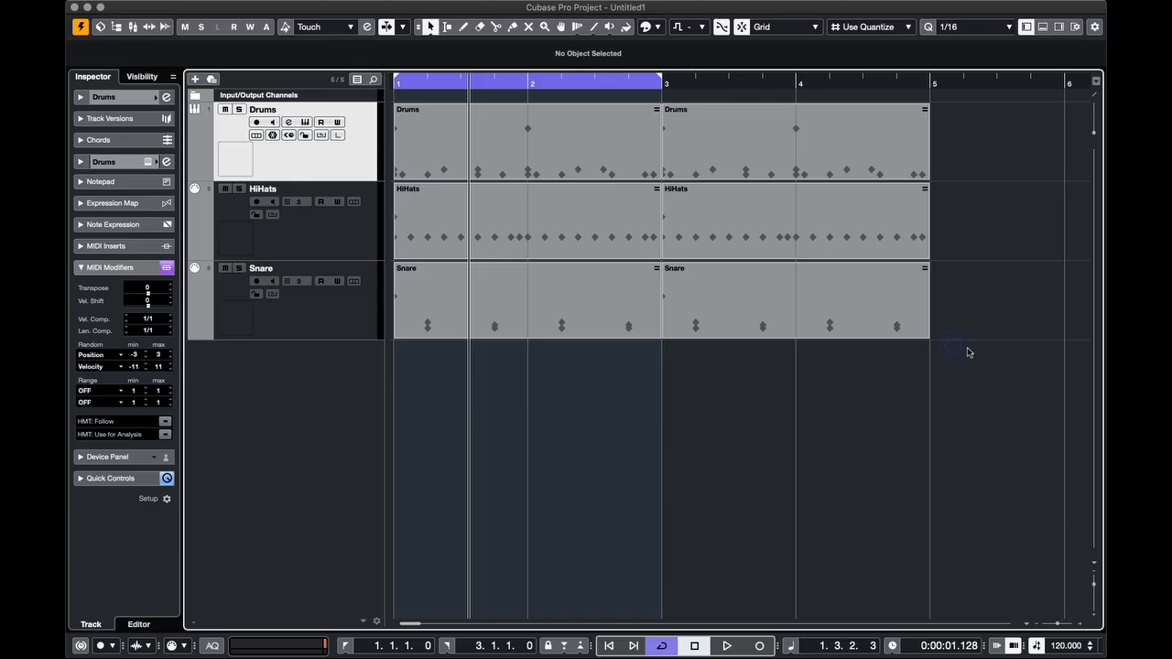
# Set the cycle range from 1.1.1 to 5.1.1 around both Snare parts, and play back the four-bar loop
pyautogui.moveTo(809, 410); pyautogui.dragTo(582, 292)
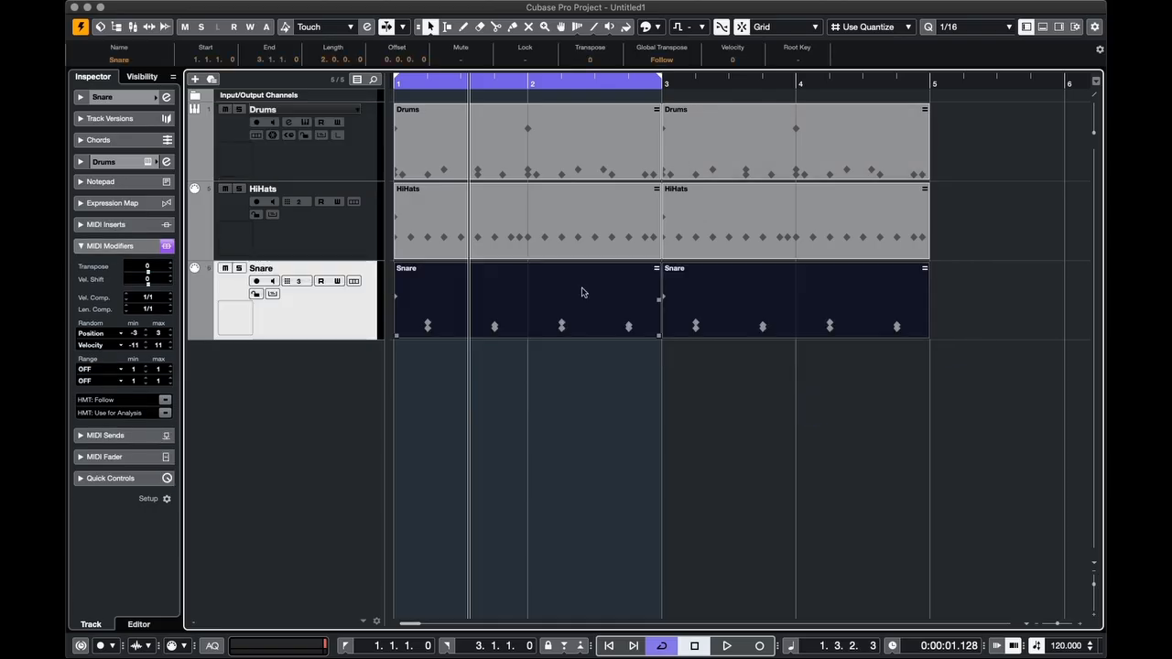
pyautogui.press('p')
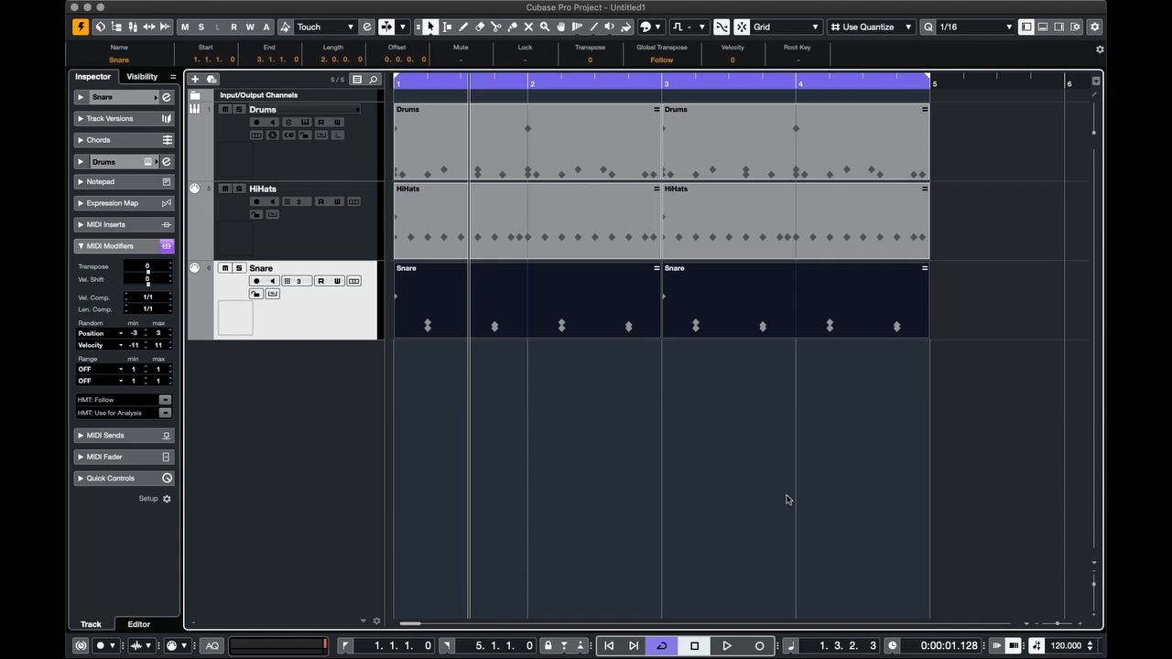
pyautogui.click(831, 468)
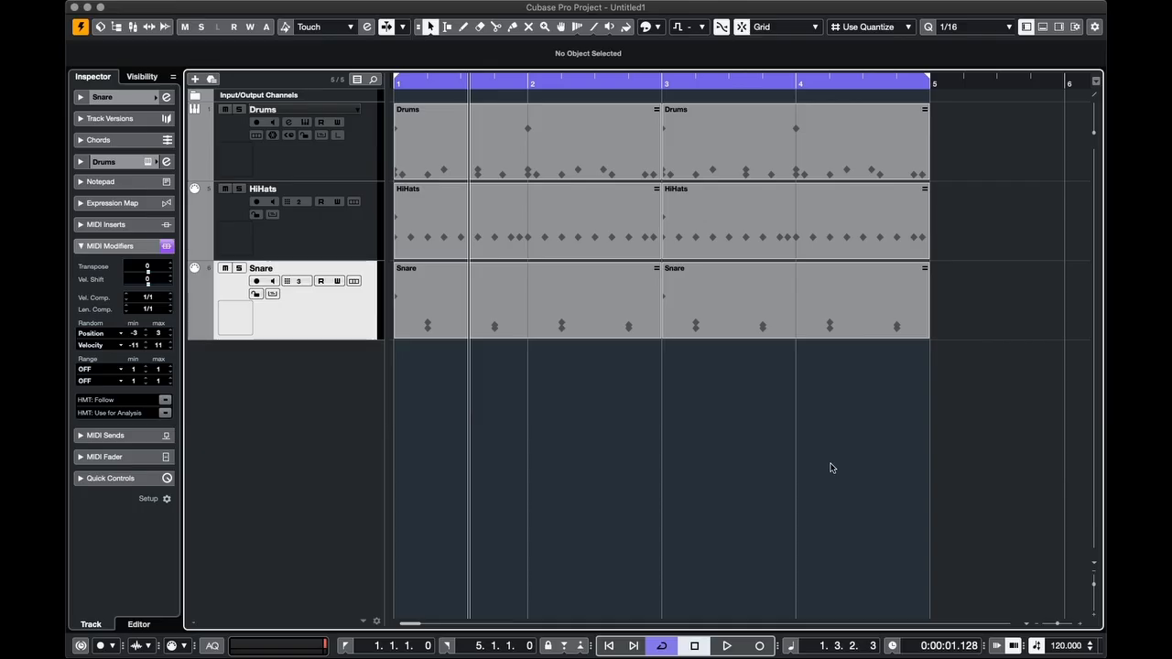
pyautogui.press('space')
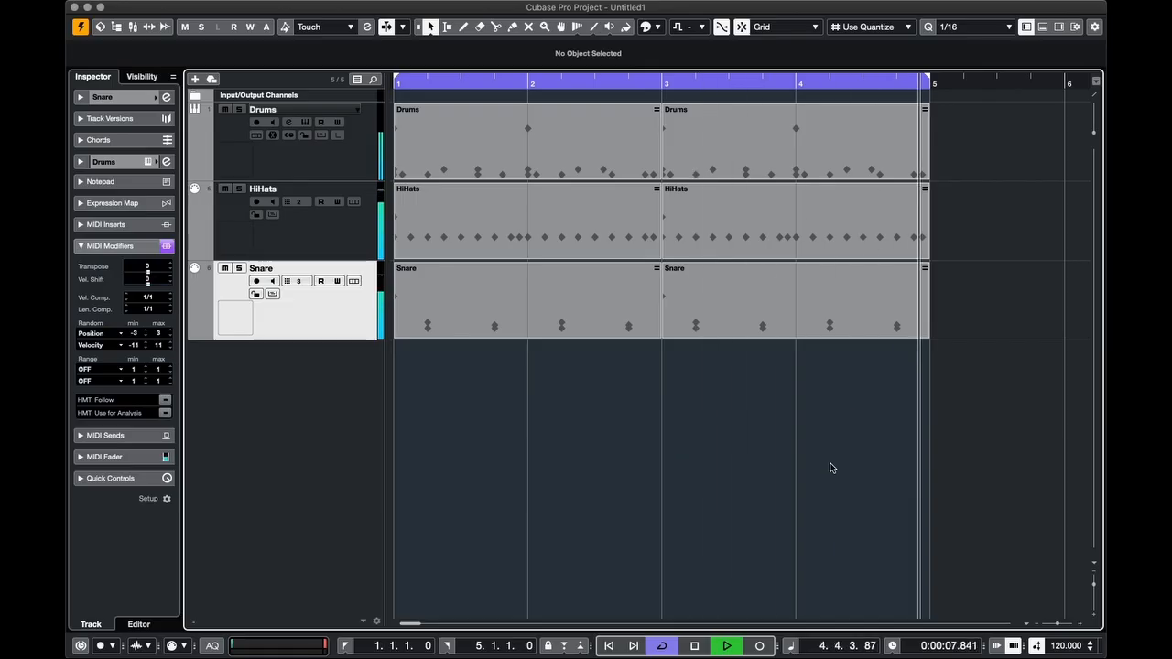
pyautogui.press('space')
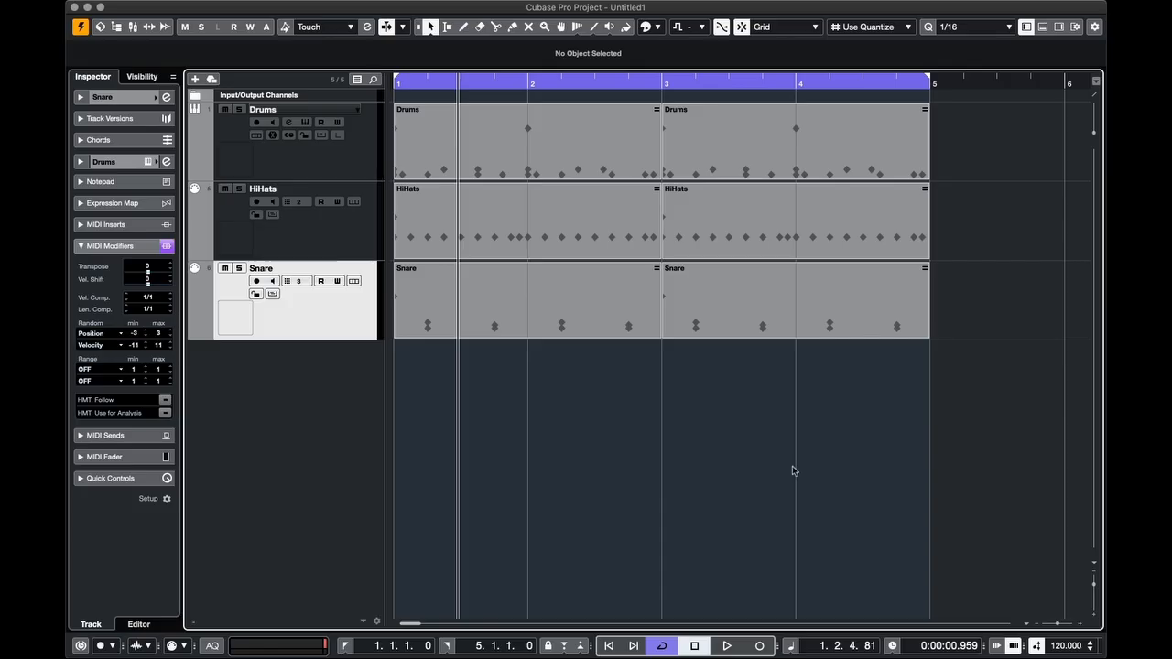
# Show the MixConsole below the project tracks, reduce its height to reveal all three tracks, and select the Stereo In 1 channel
pyautogui.click(1042, 28)
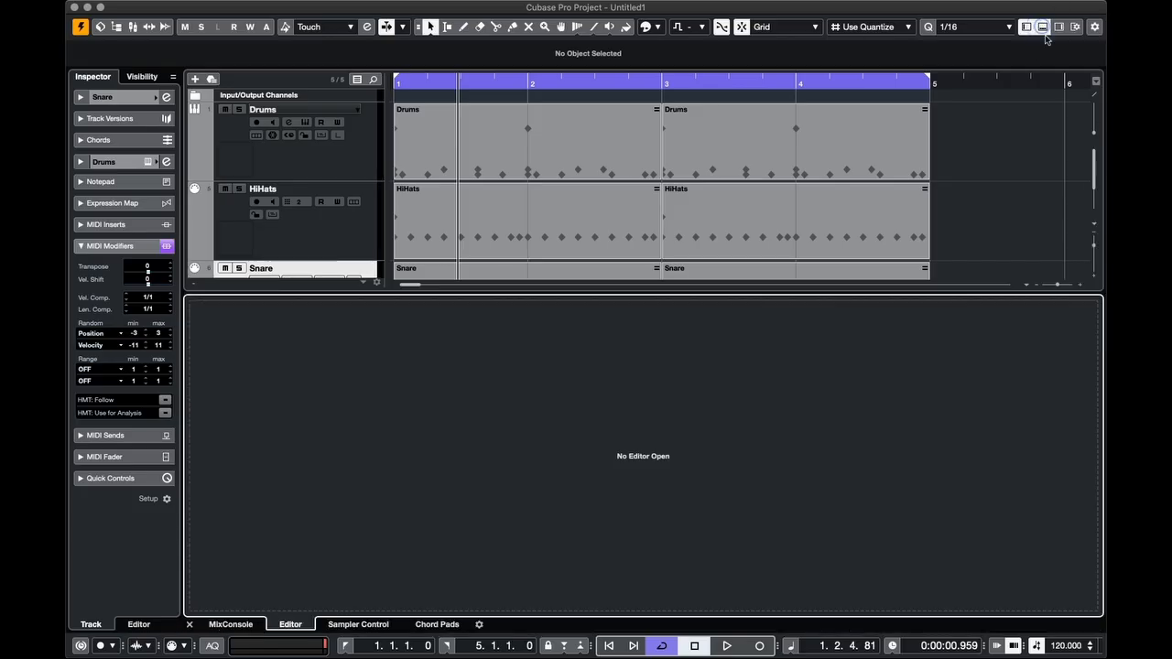
pyautogui.click(230, 625)
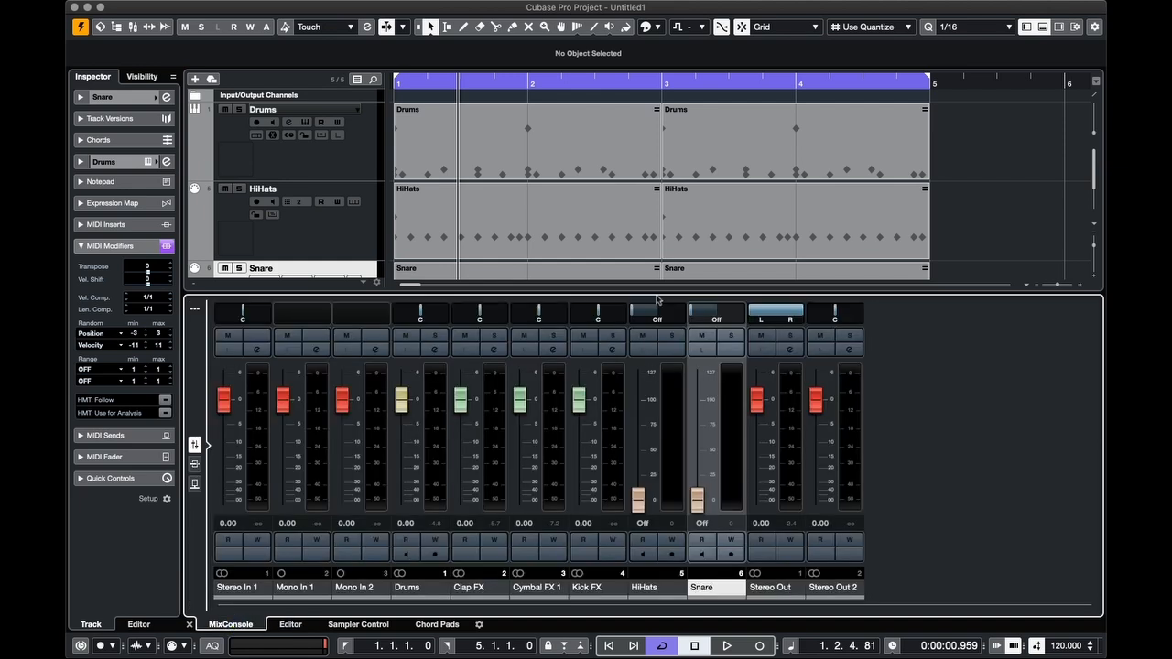
pyautogui.moveTo(666, 292); pyautogui.dragTo(660, 366)
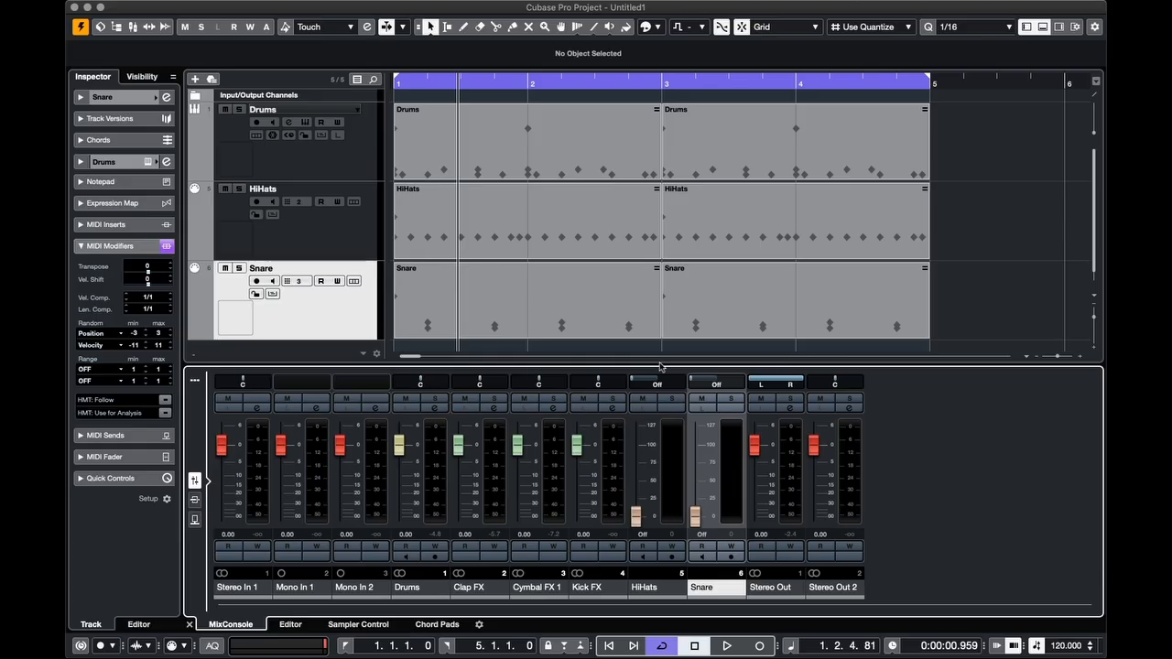
pyautogui.press('Home')
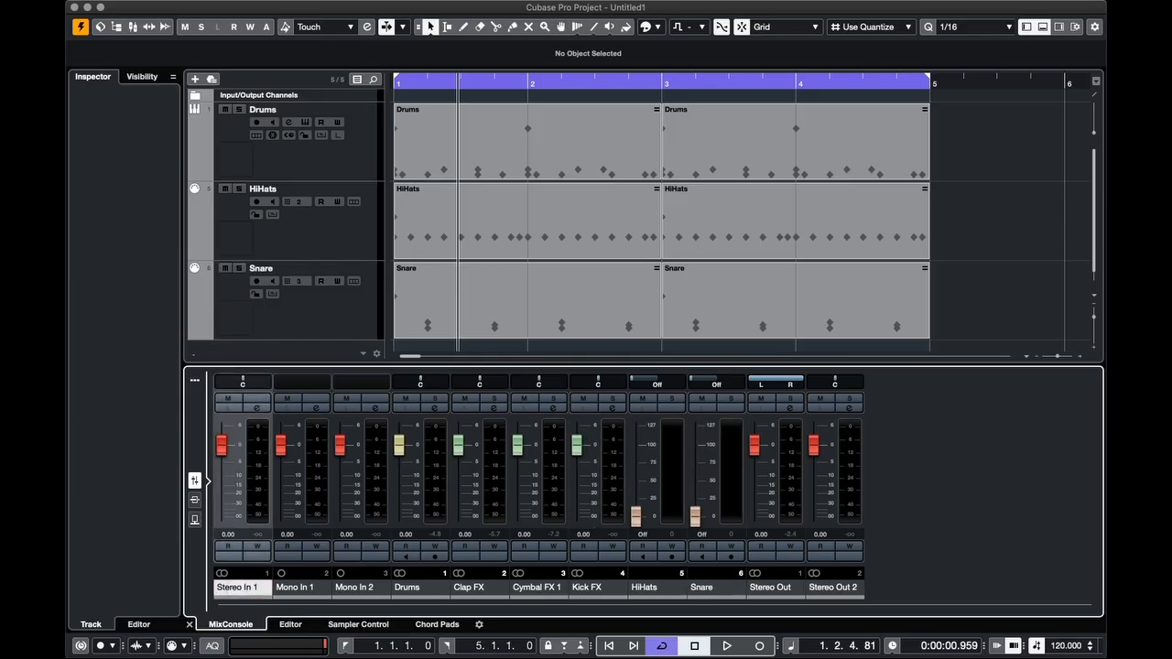
# In the VST Instruments rack, deactivate Groove Agent SE's Kick FX output (Out 21), check the other outputs and close the rack
pyautogui.click(452, 1)
pyautogui.click(492, 110)
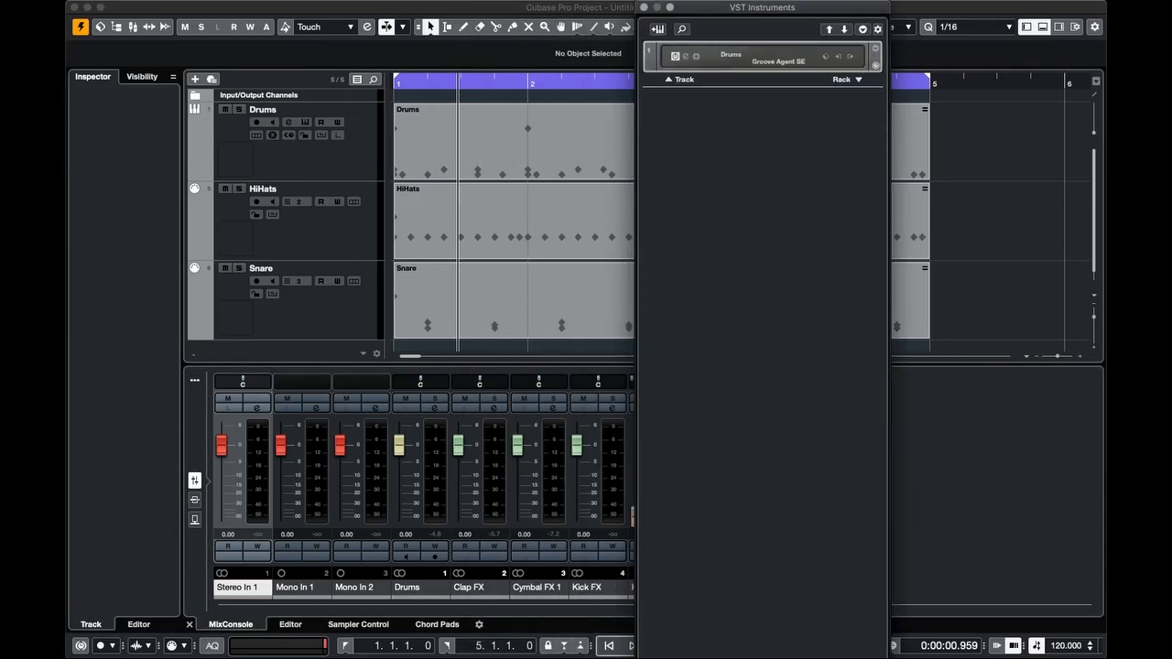
pyautogui.click(850, 58)
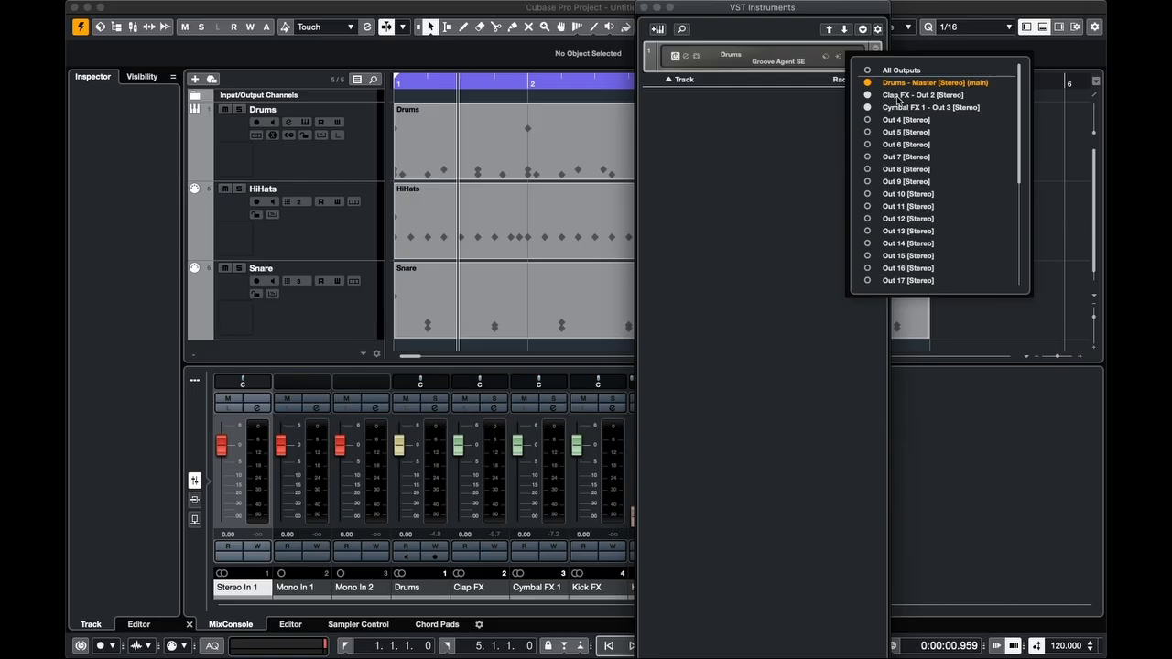
pyautogui.scroll(-5, 970, 170)
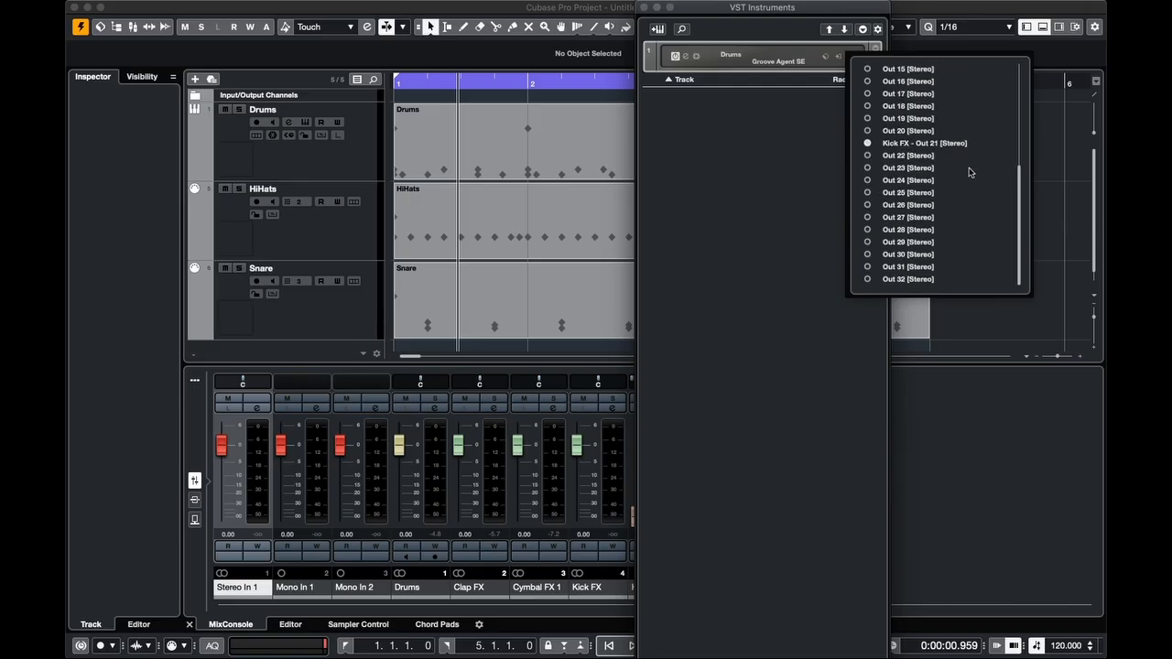
pyautogui.click(868, 144)
pyautogui.scroll(5, 975, 143)
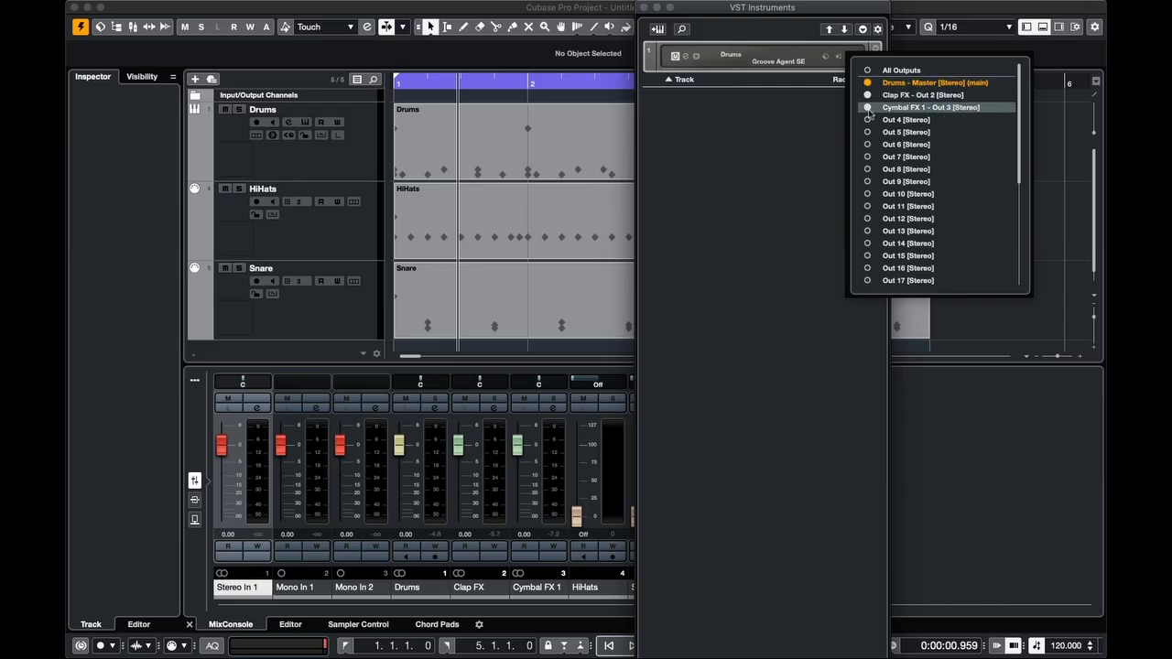
pyautogui.scroll(-5, 920, 181)
pyautogui.scroll(5, 920, 180)
pyautogui.scroll(-5, 918, 172)
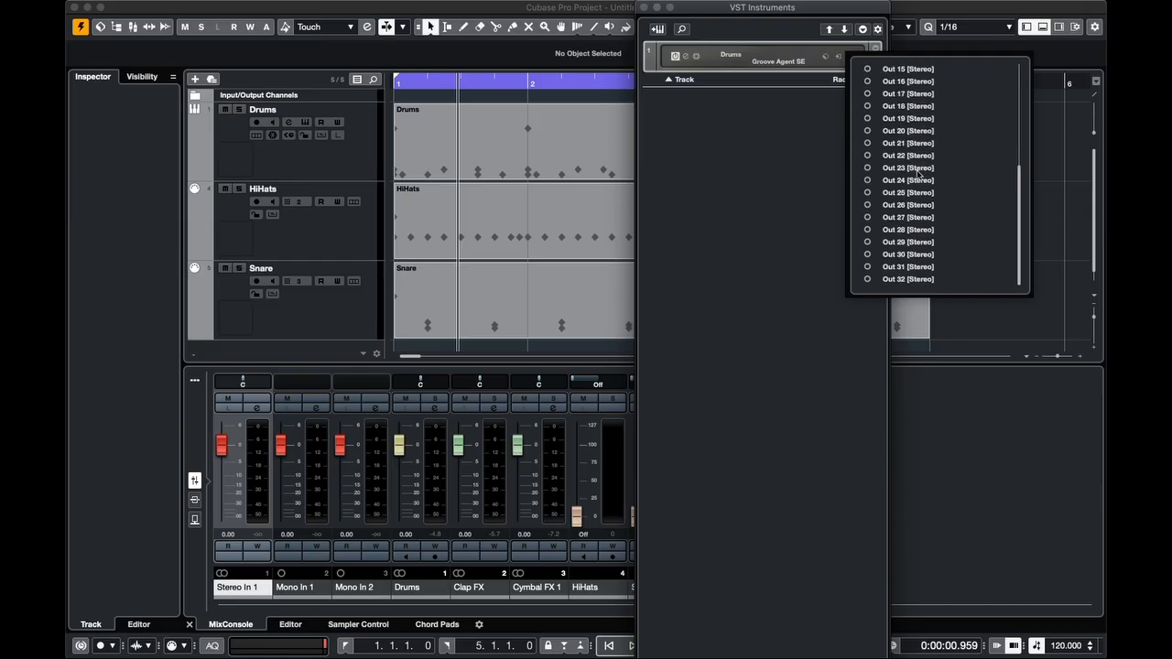
pyautogui.scroll(5, 976, 165)
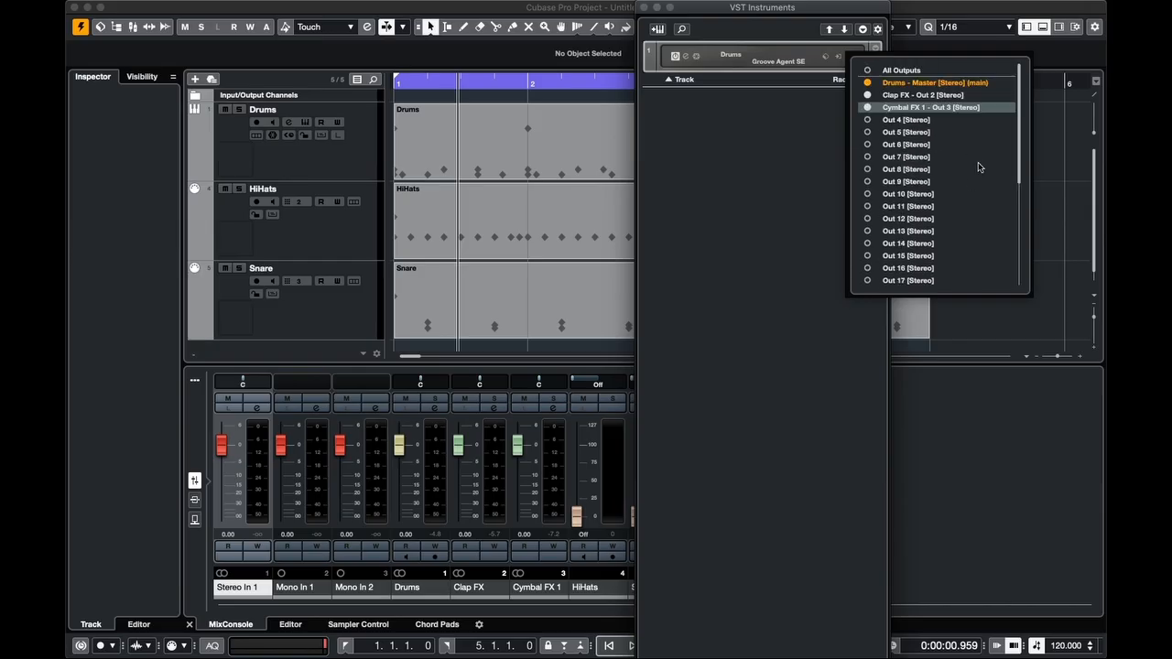
pyautogui.click(772, 198)
pyautogui.click(644, 7)
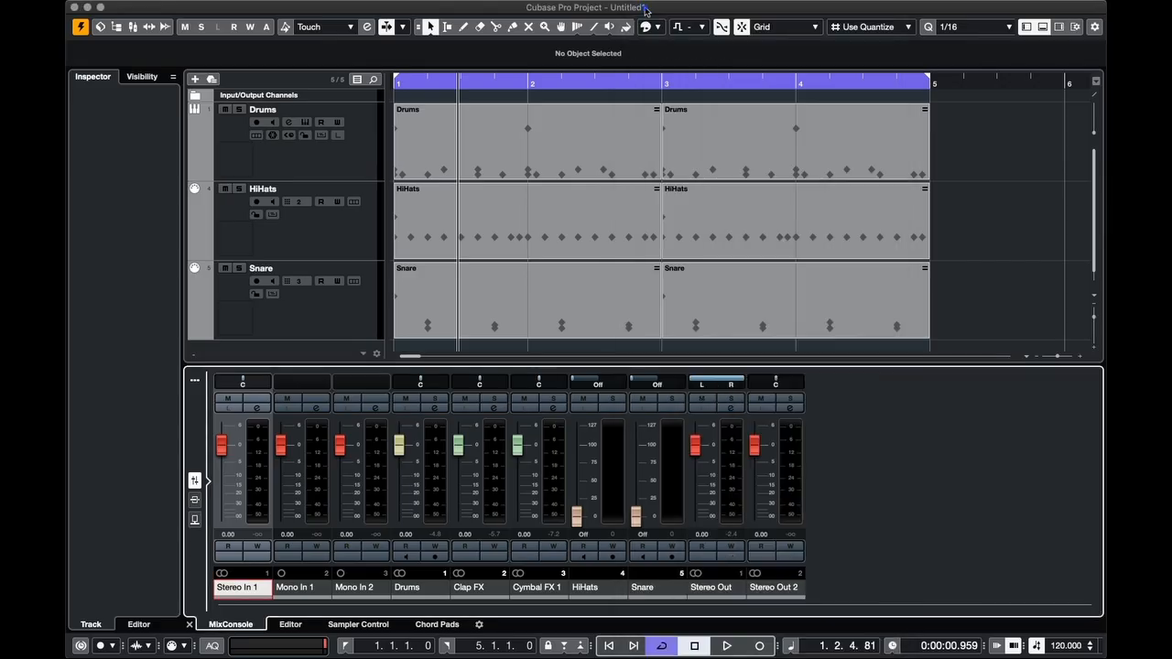
# Play the loop briefly, then review the HiHats, Snare, input and output channels in the MixConsole by selecting each
pyautogui.press('space')
pyautogui.click(584, 588)
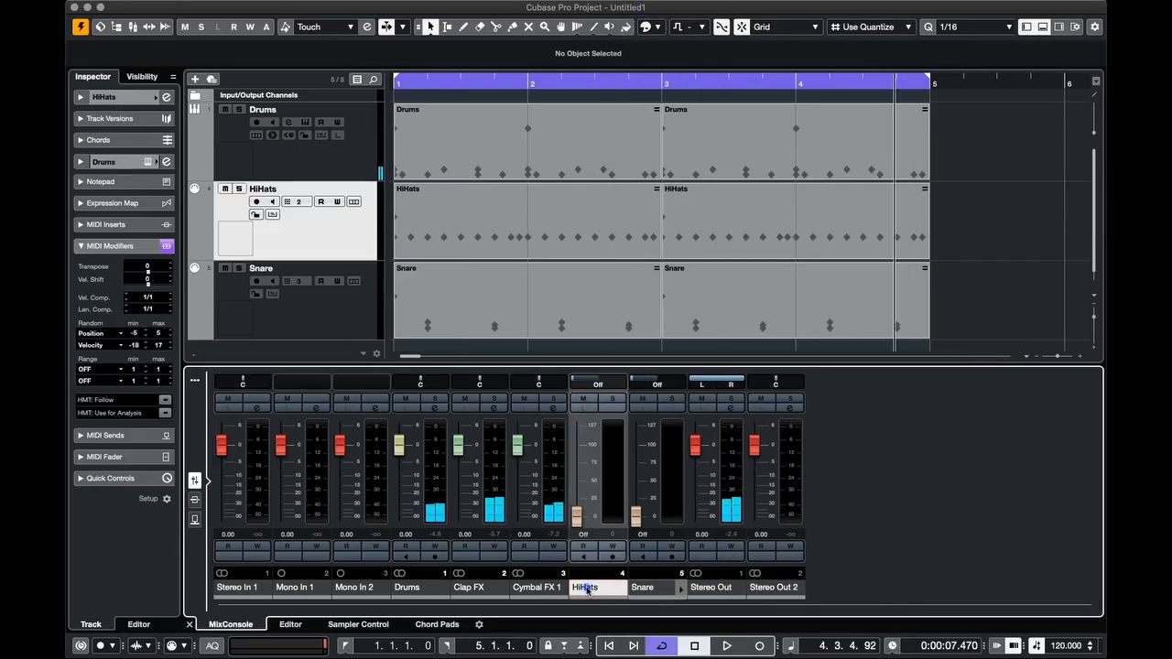
pyautogui.click(644, 587)
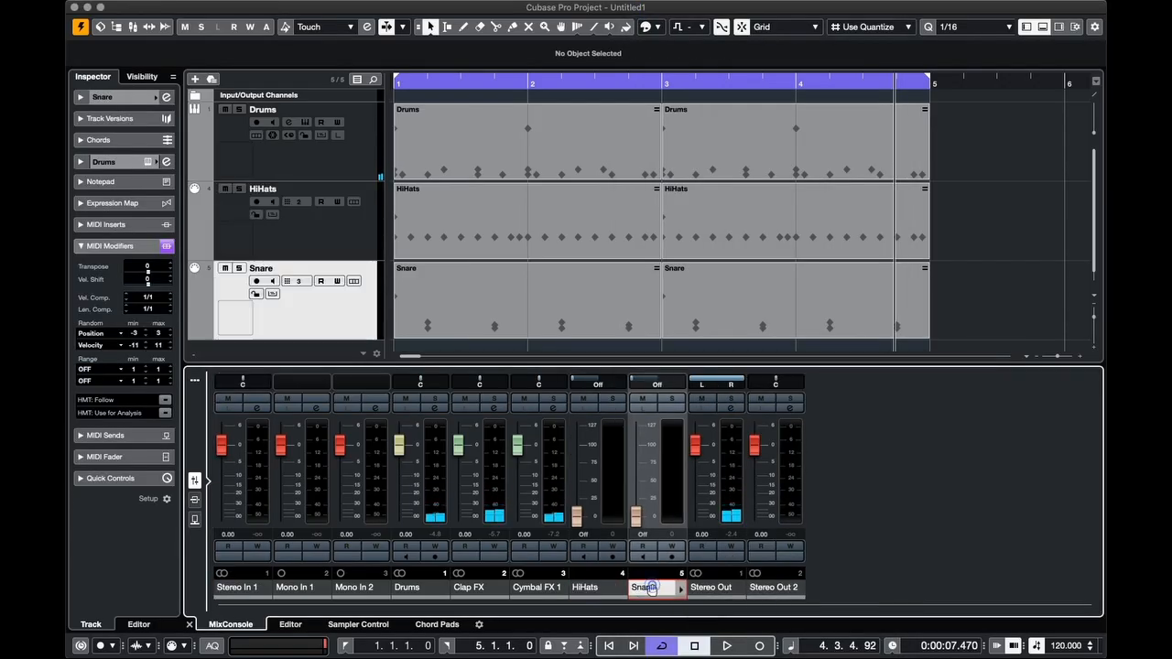
pyautogui.click(586, 587)
pyautogui.click(241, 587)
pyautogui.click(297, 587)
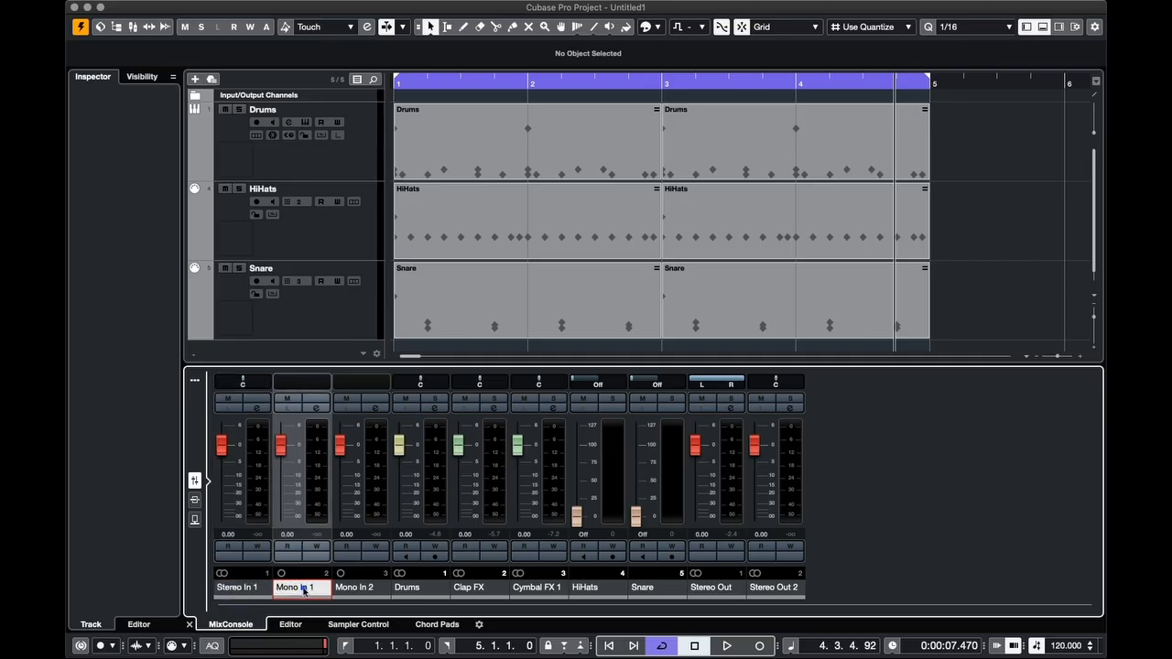
pyautogui.click(354, 588)
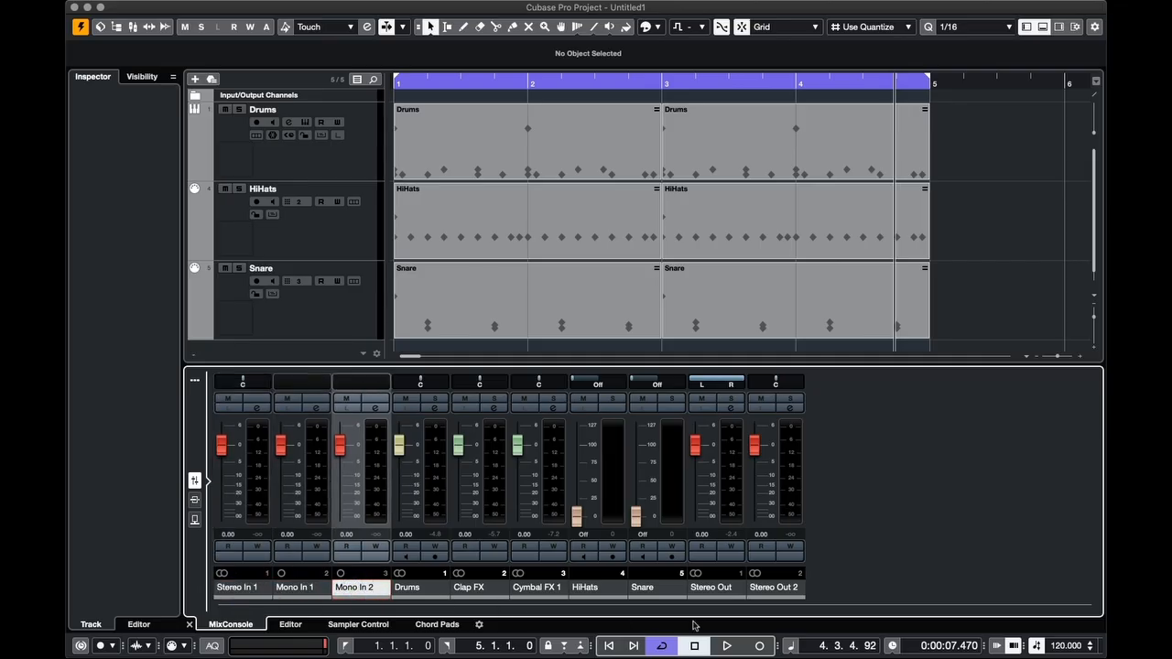
pyautogui.click(715, 589)
pyautogui.click(777, 589)
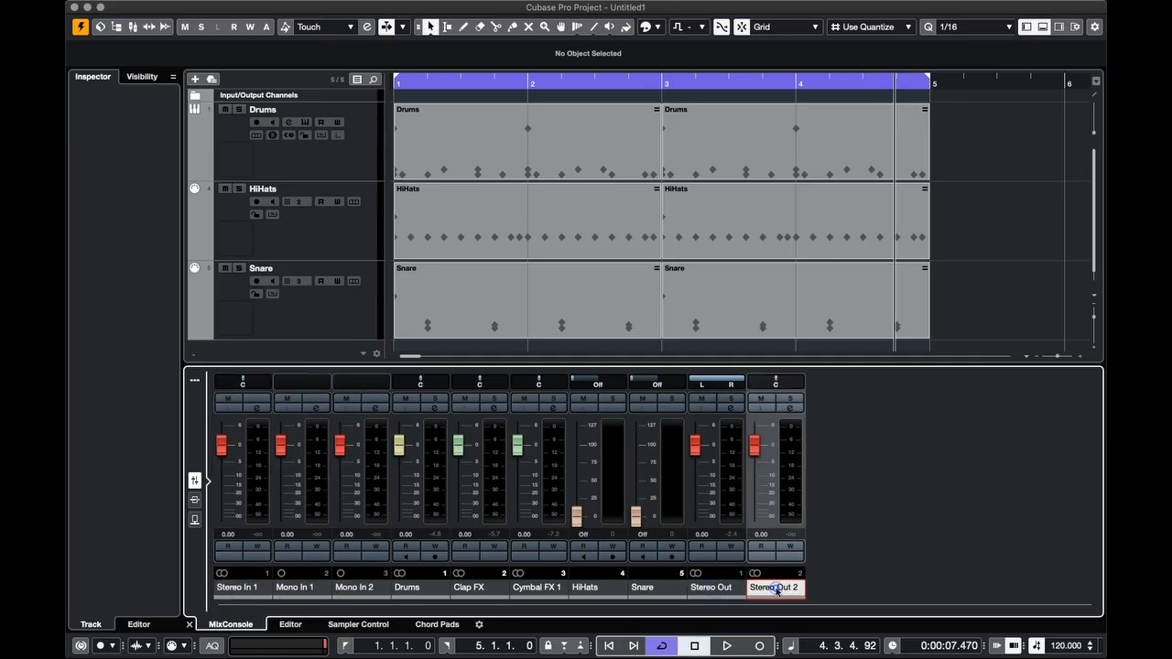
pyautogui.click(712, 588)
pyautogui.click(775, 588)
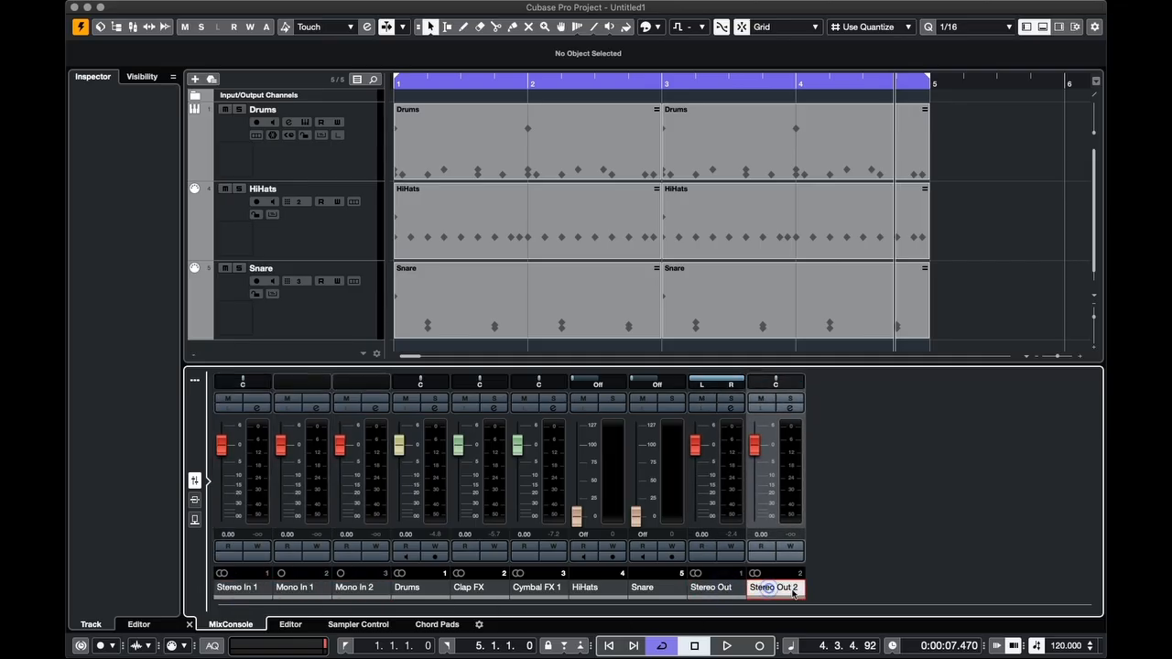
# Filter the MixConsole's channel types to show only Instrument Channels and Output Channels, and hide the mixer toolbar again
pyautogui.click(194, 381)
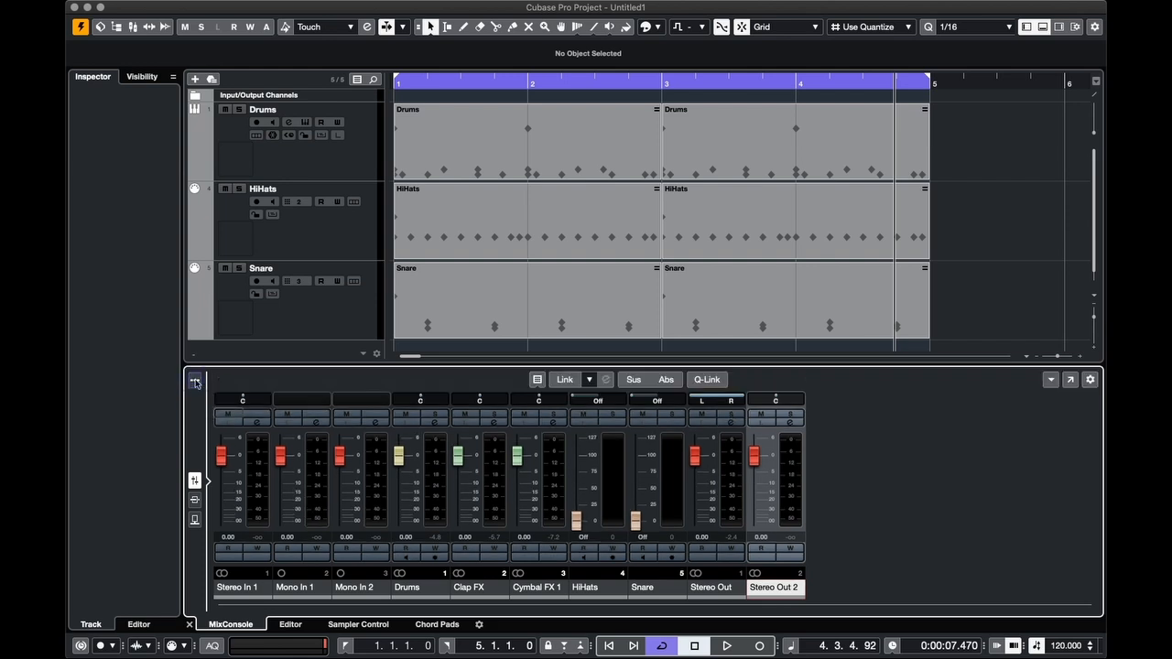
pyautogui.click(536, 380)
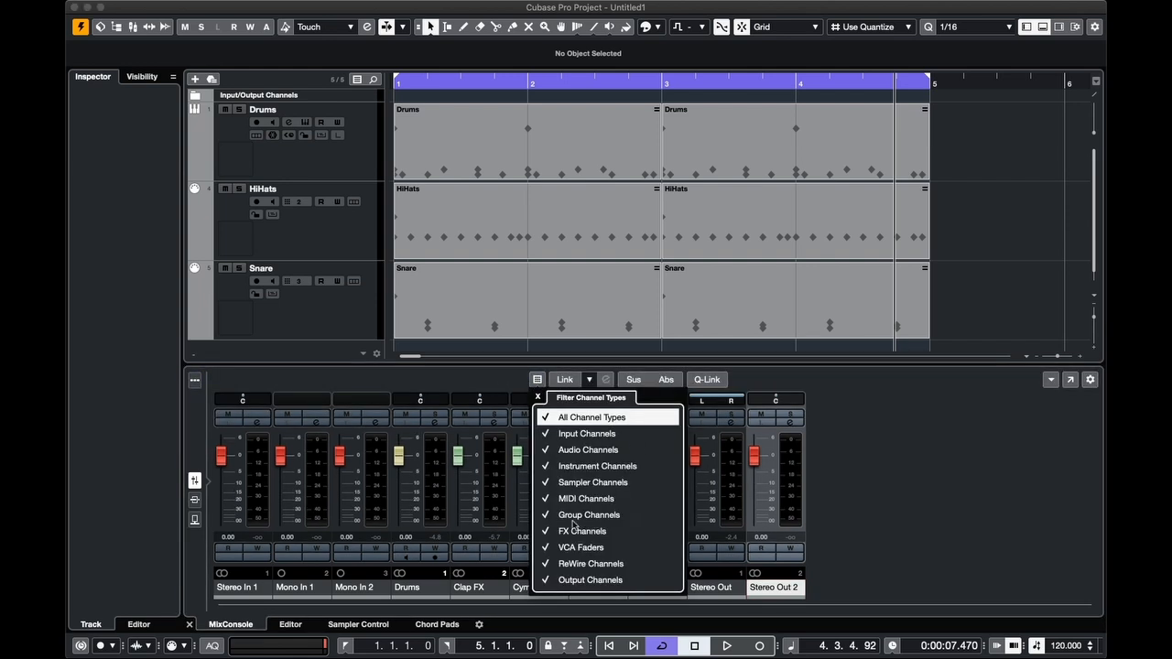
pyautogui.click(547, 469)
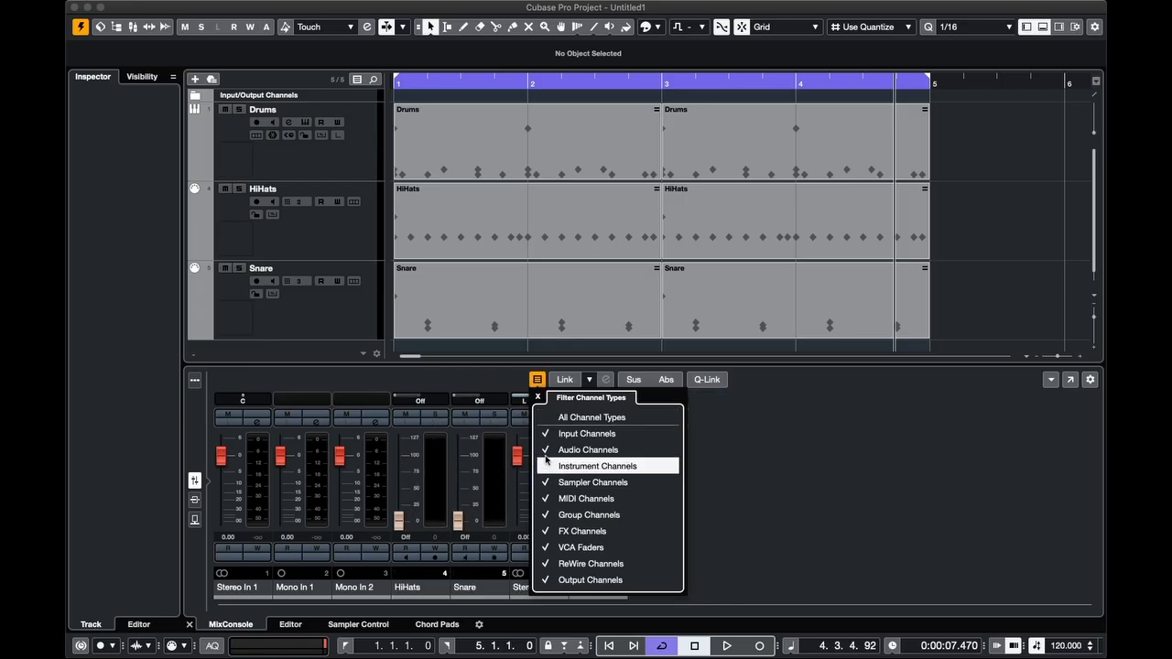
pyautogui.click(546, 419)
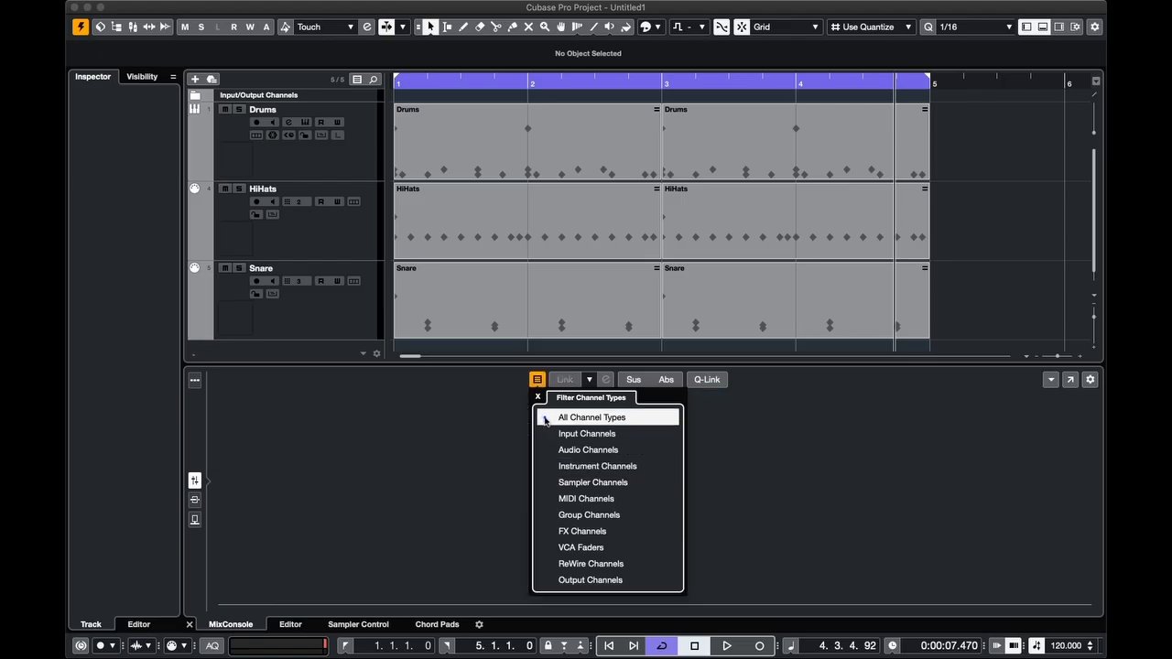
pyautogui.click(547, 467)
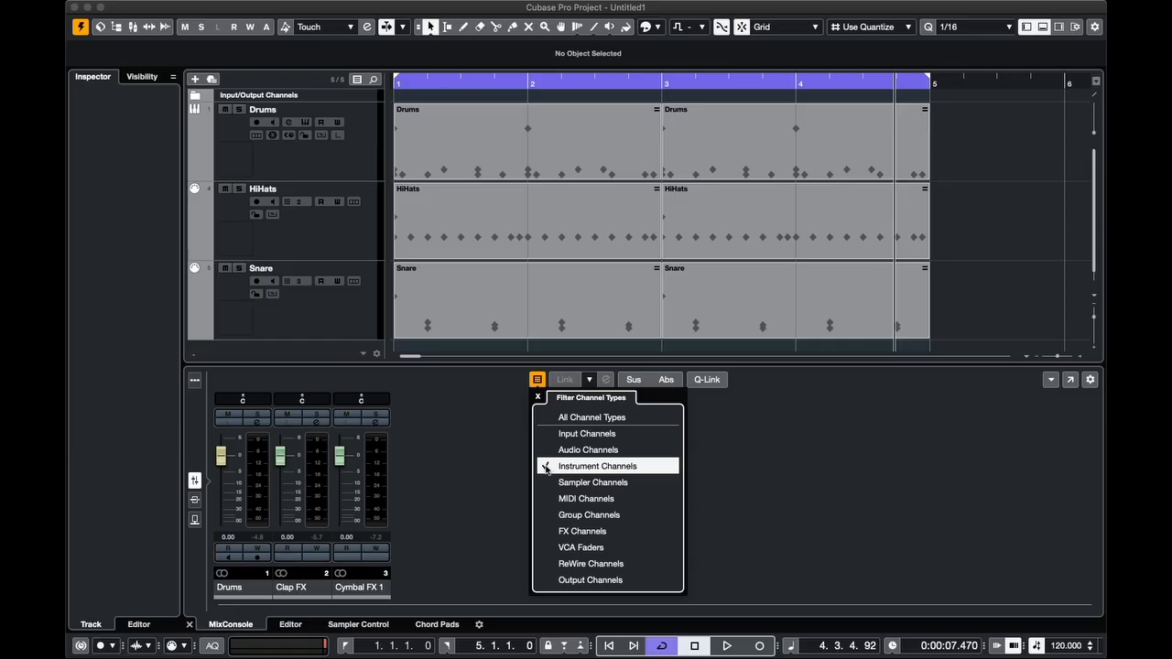
pyautogui.click(545, 580)
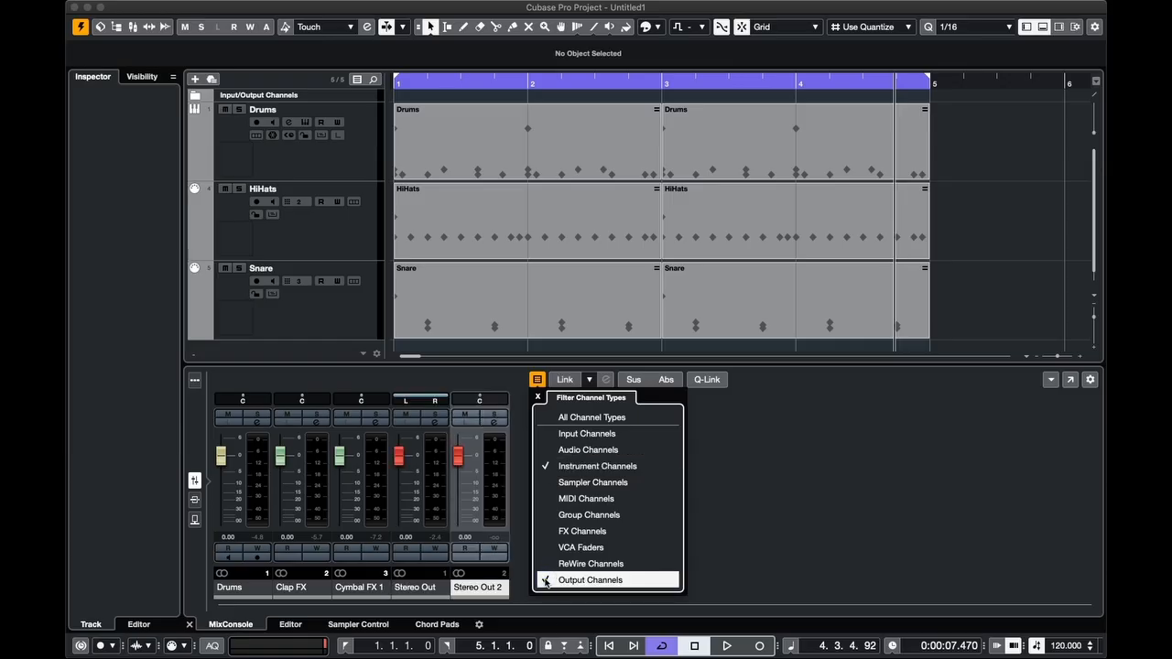
pyautogui.click(194, 380)
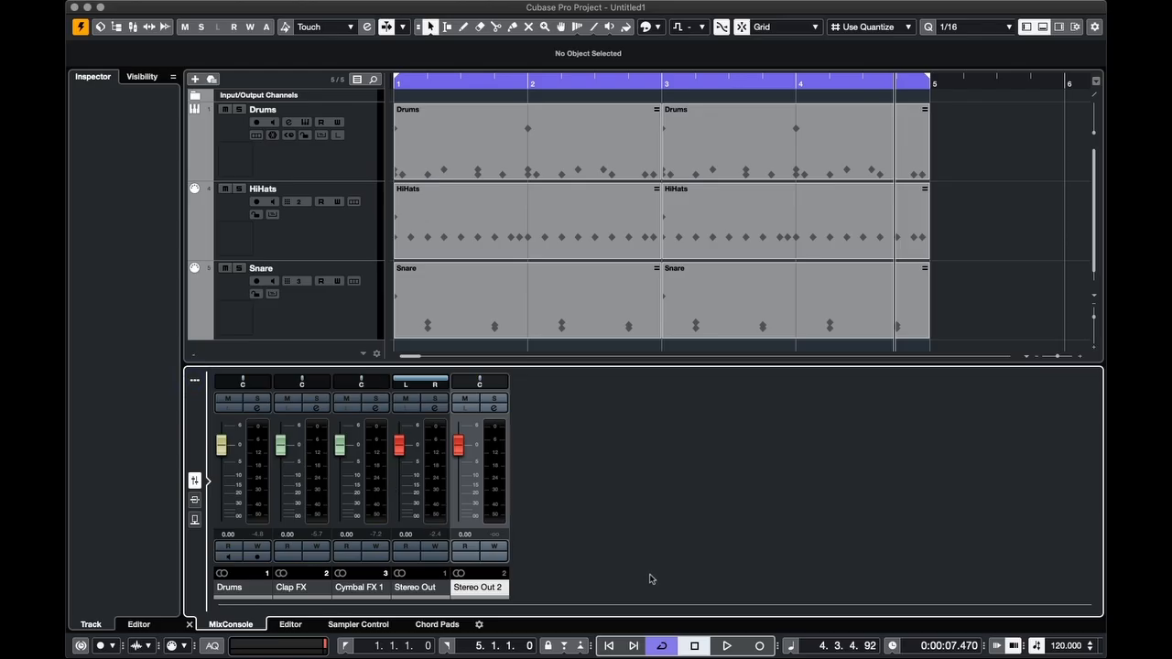
# Play the loop, solo the Drums channel in the MixConsole and rename it Kicks
pyautogui.press('space')
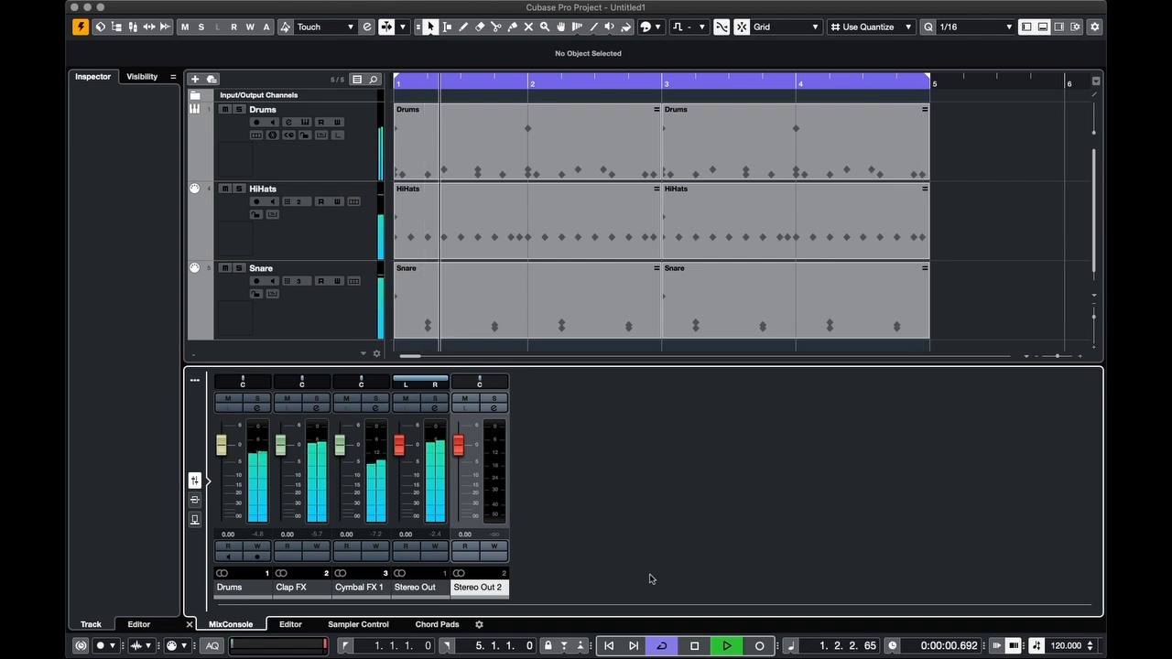
pyautogui.click(236, 590)
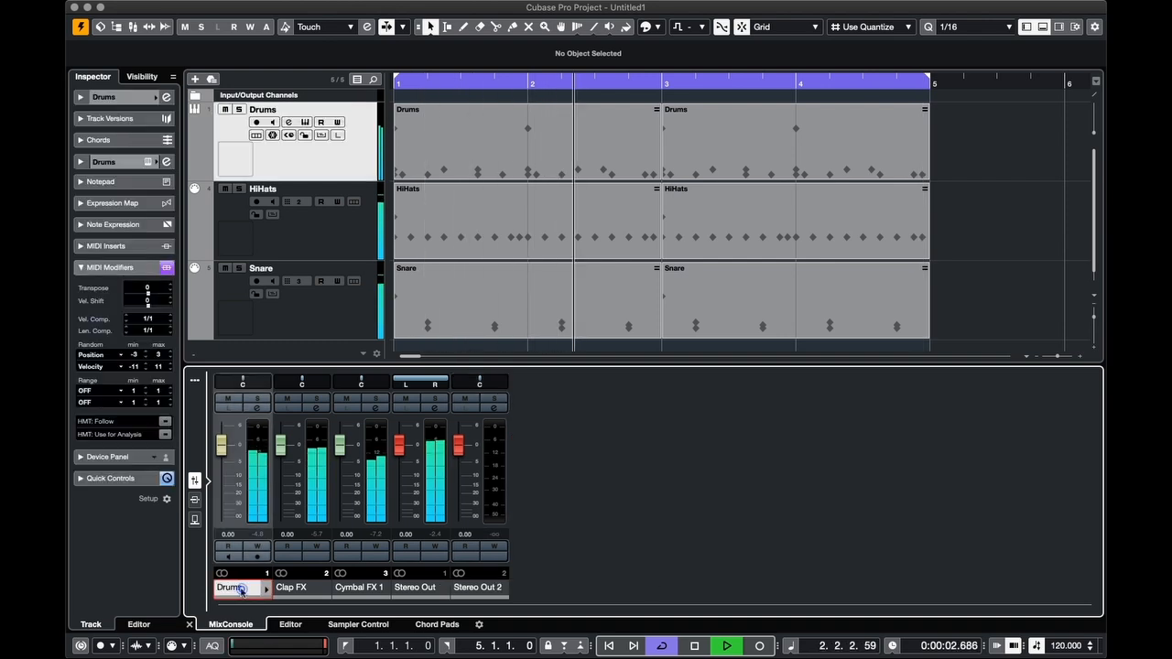
pyautogui.click(257, 400)
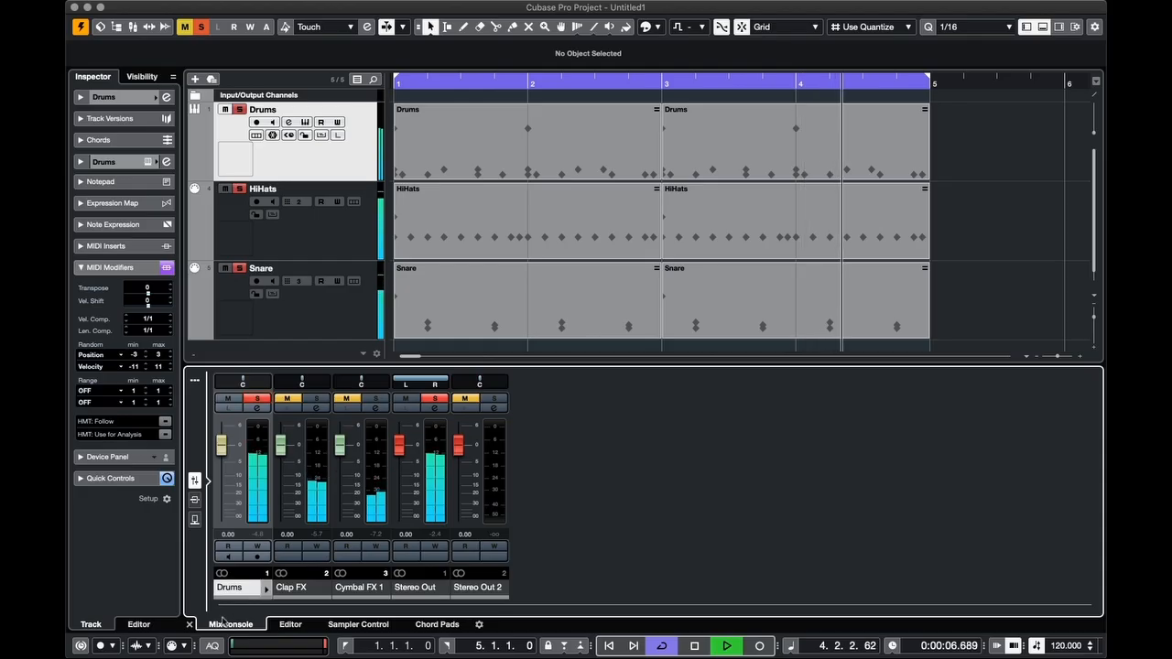
pyautogui.doubleClick(229, 590)
pyautogui.write('K')
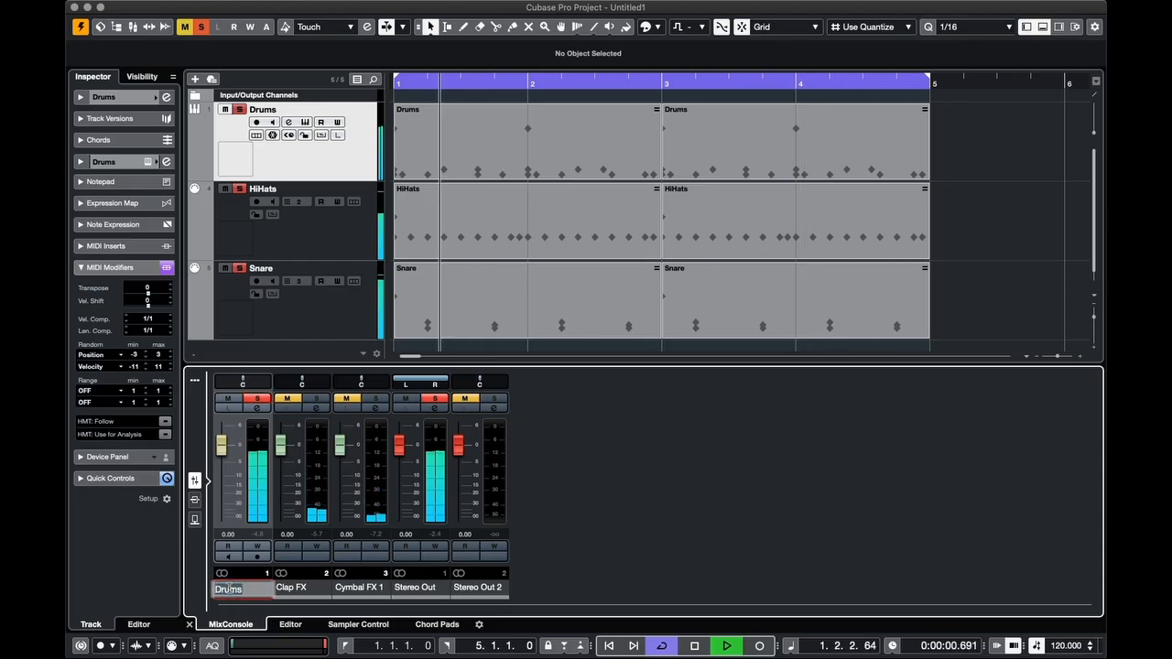
pyautogui.write('icks')
pyautogui.press('Return')
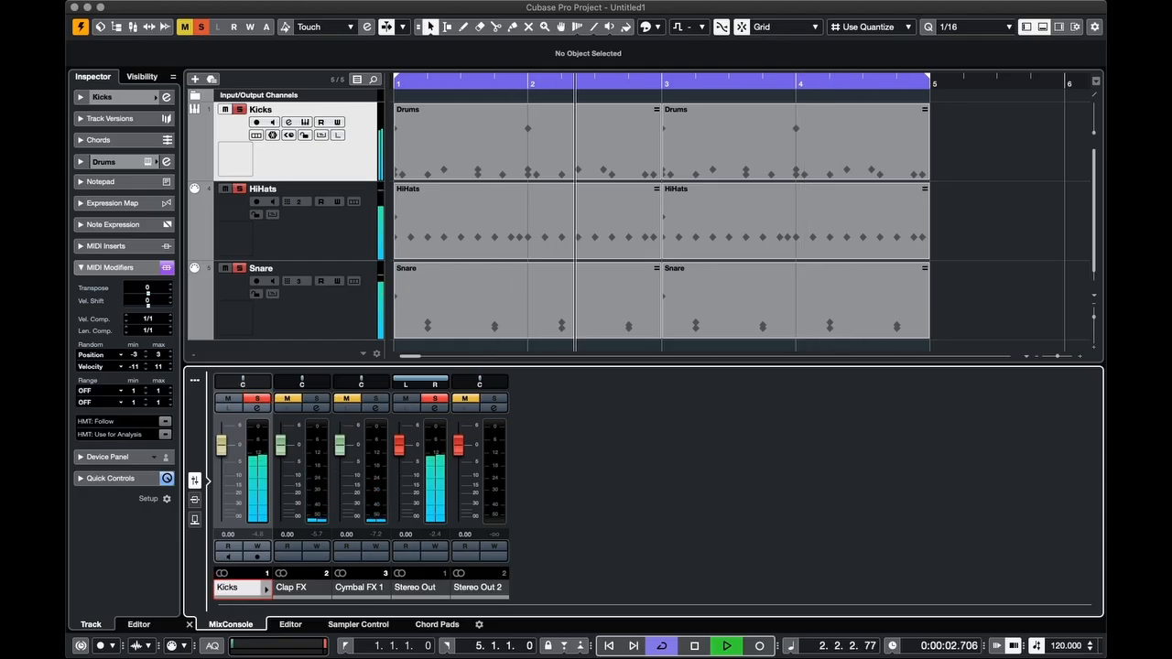
# Solo the Clap FX channel exclusively during playback and rename it Snare
pyautogui.click(287, 561)
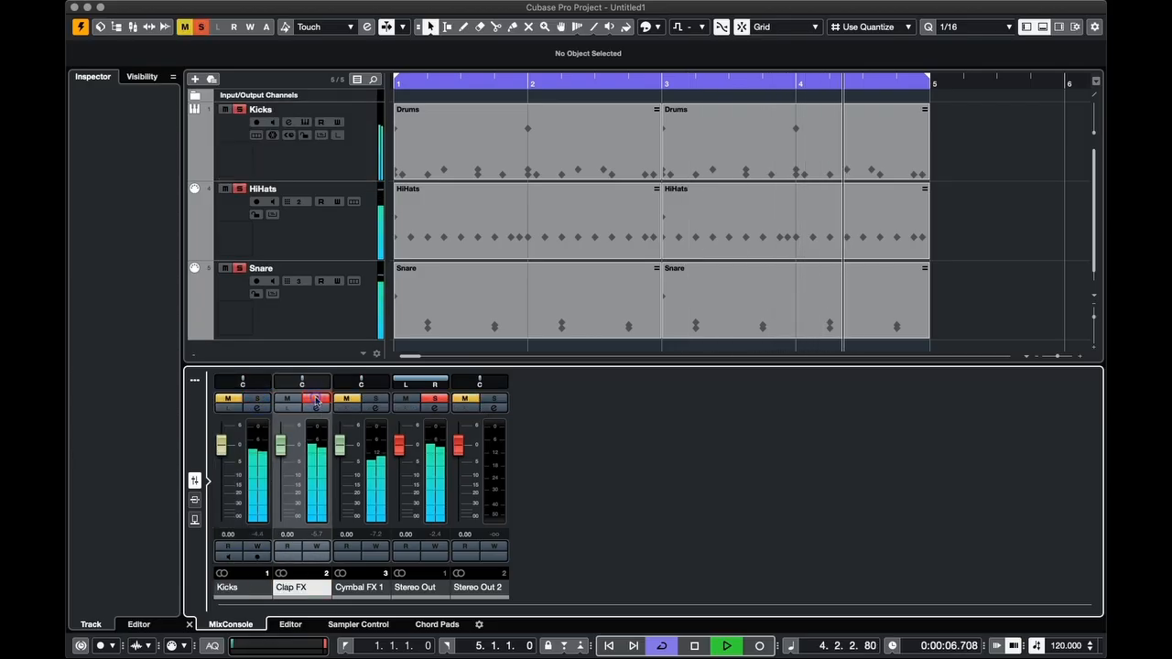
pyautogui.doubleClick(289, 587)
pyautogui.write('S')
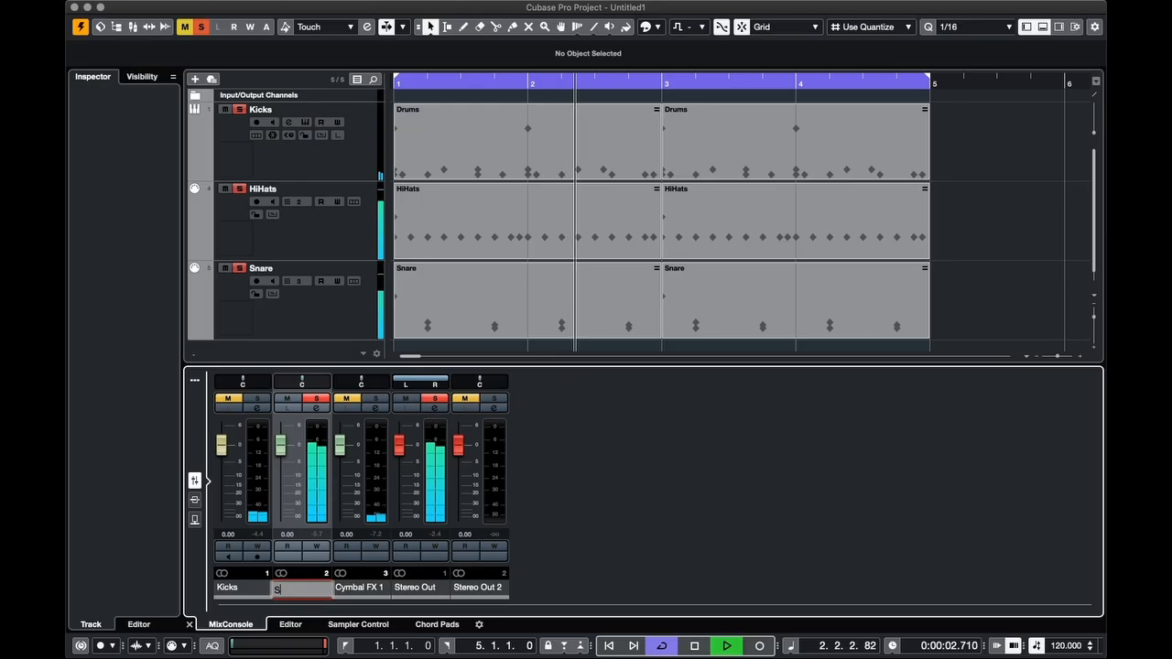
pyautogui.write('nare')
pyautogui.press('Return')
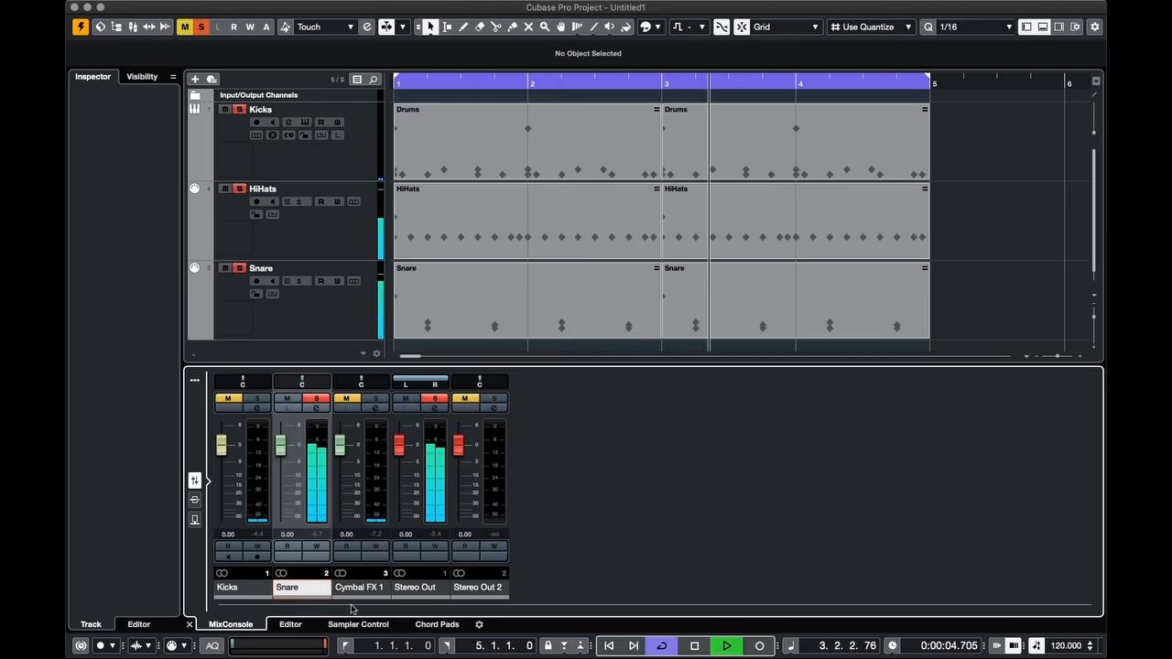
# Solo the Cymbal FX 1 channel in place of Snare, rename it HiHats and switch its solo off
pyautogui.click(316, 400)
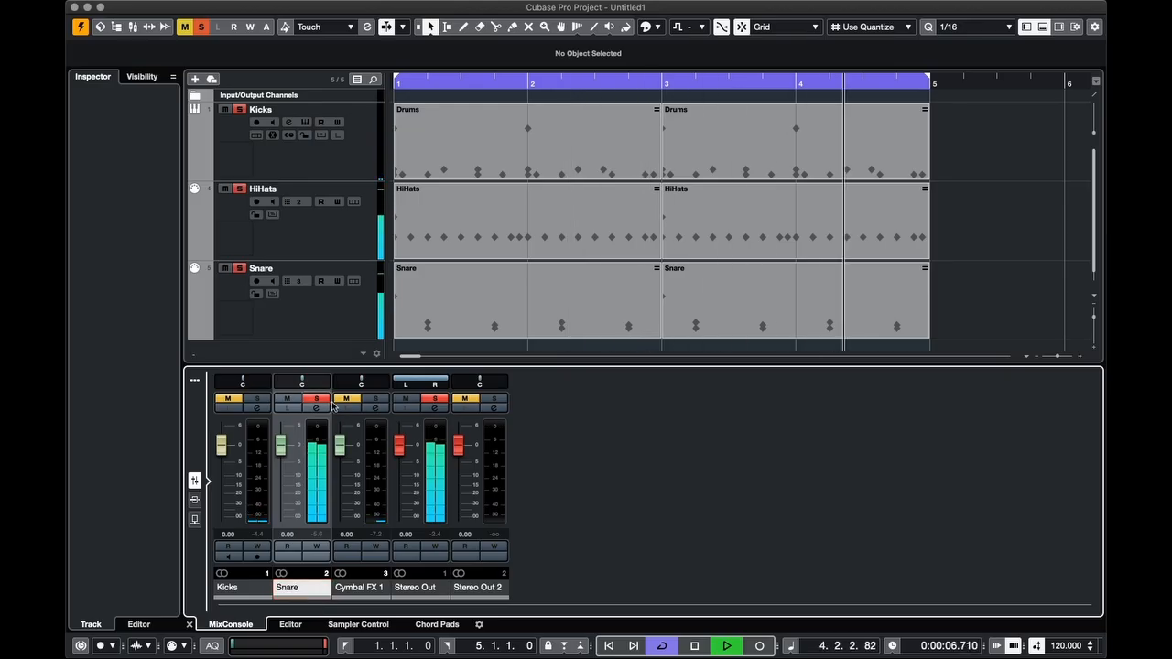
pyautogui.click(376, 398)
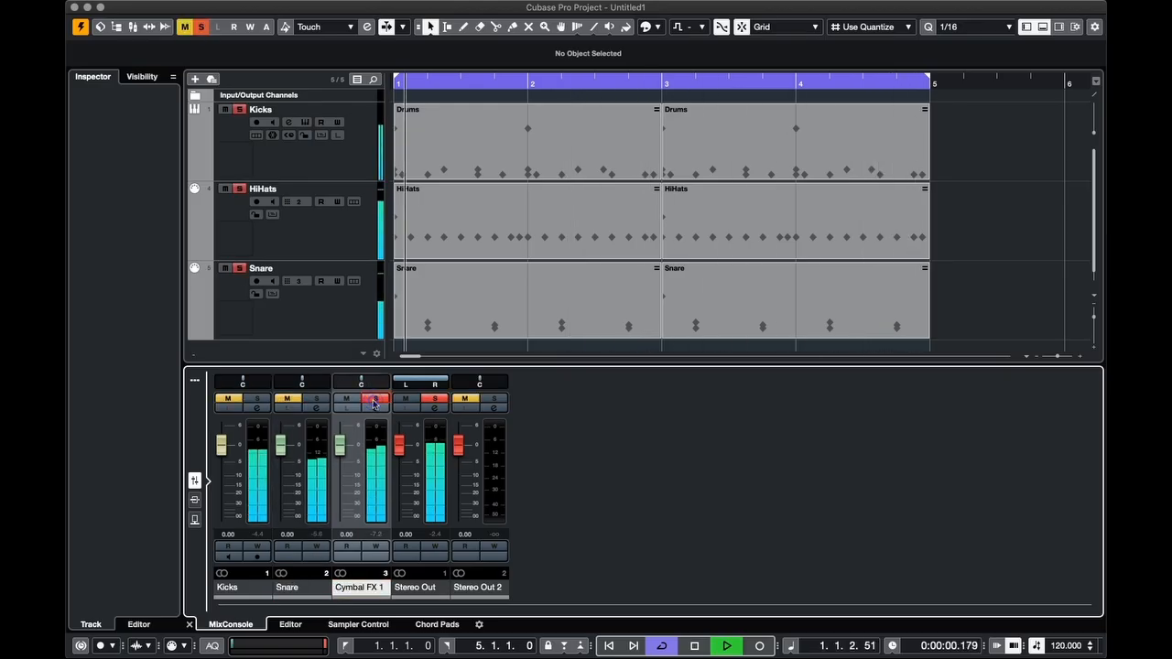
pyautogui.doubleClick(356, 588)
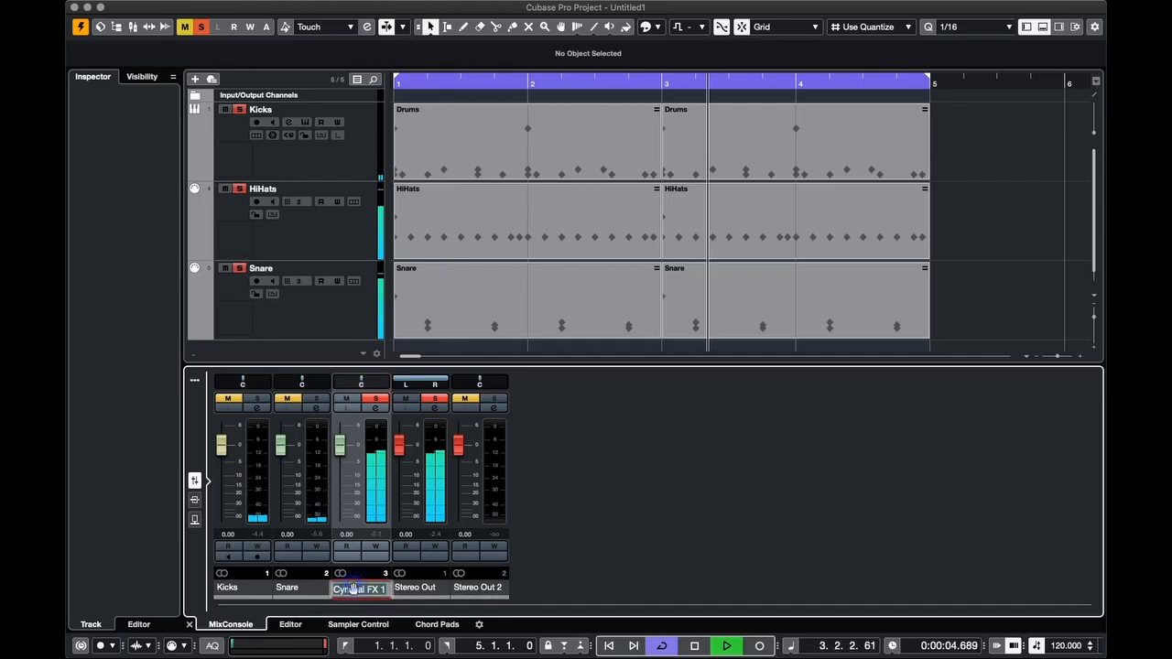
pyautogui.write('HiHats')
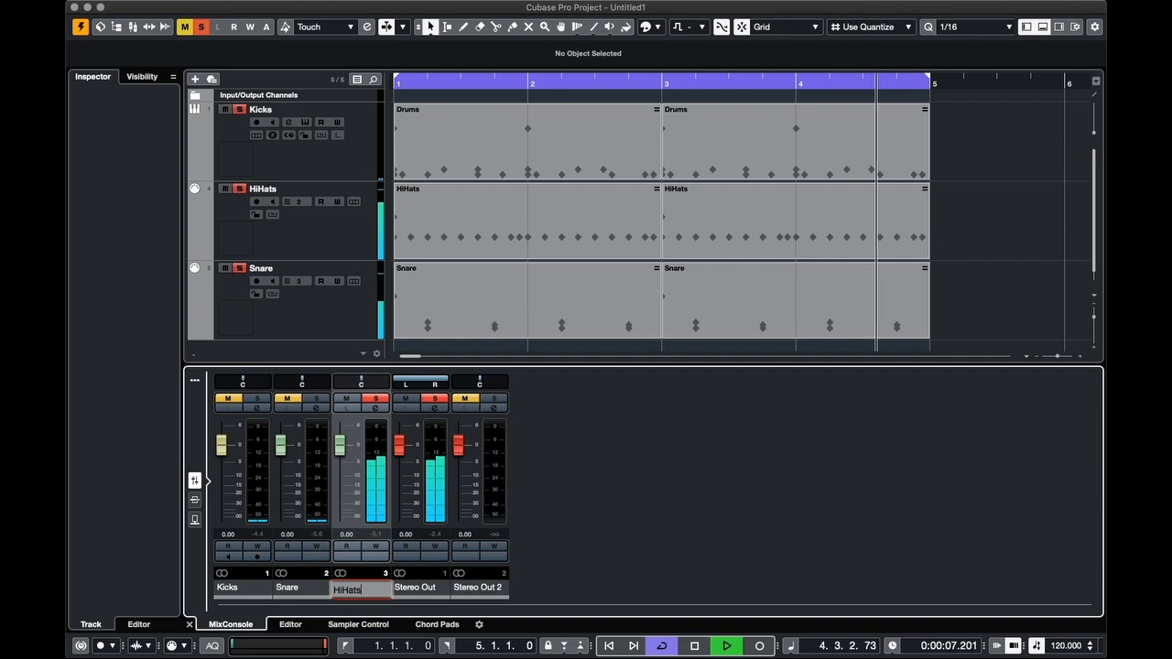
pyautogui.press('Return')
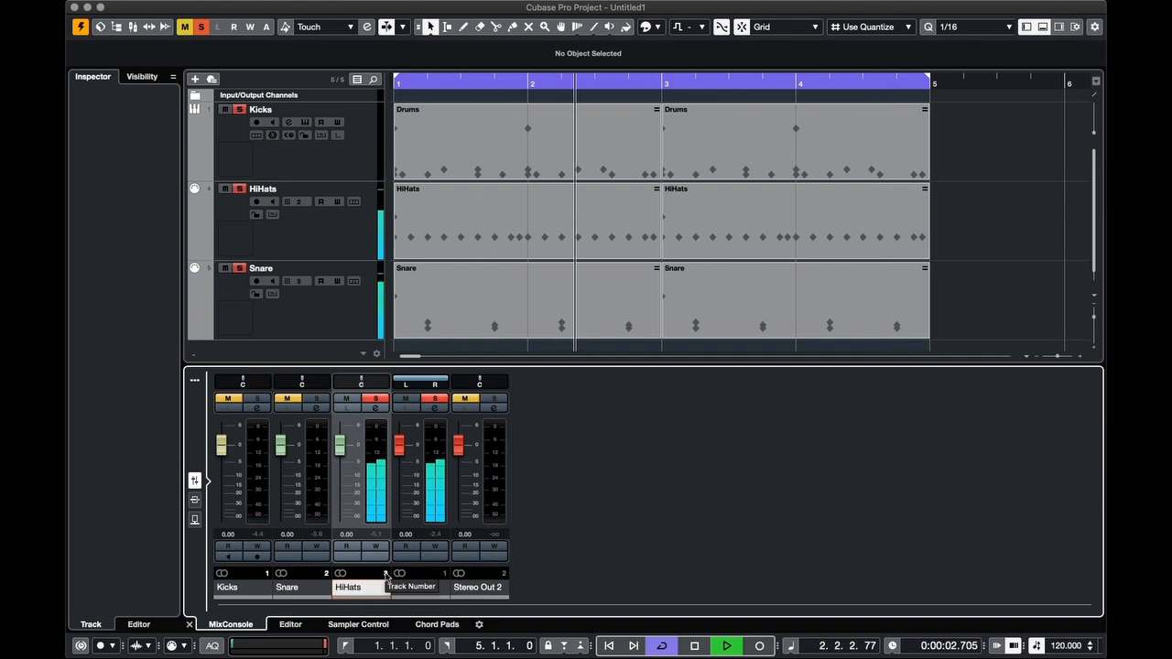
pyautogui.click(376, 399)
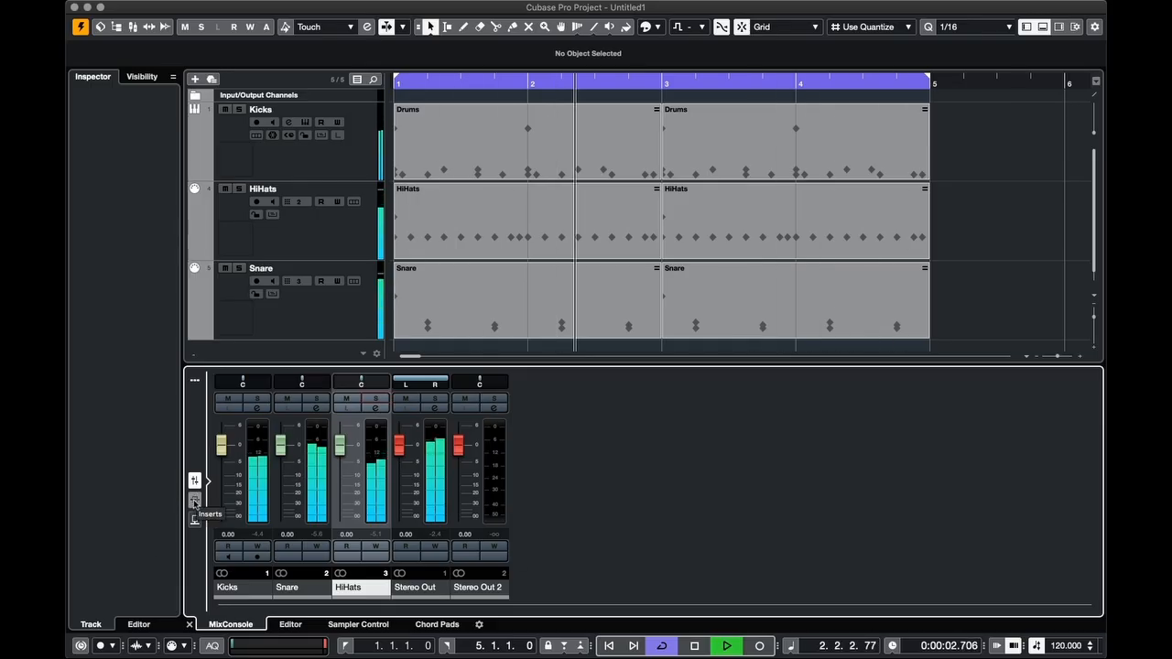
# Show the channel inserts, stop playback and load Tube Compressor into the first insert slot of the Kicks channel
pyautogui.click(194, 501)
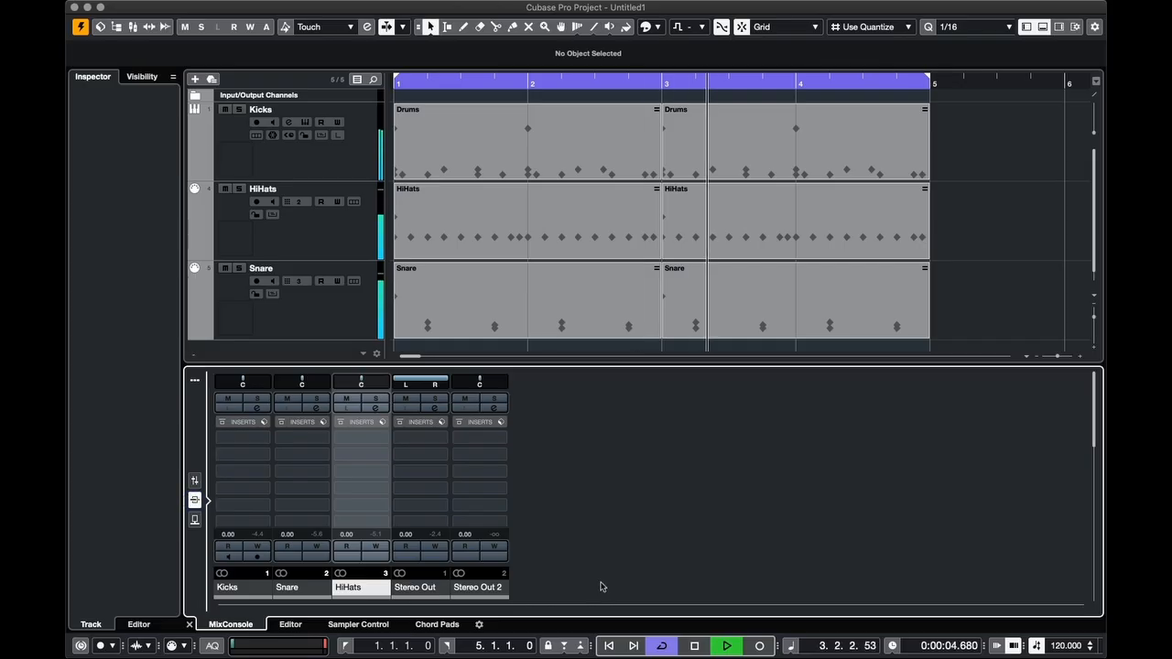
pyautogui.press('space')
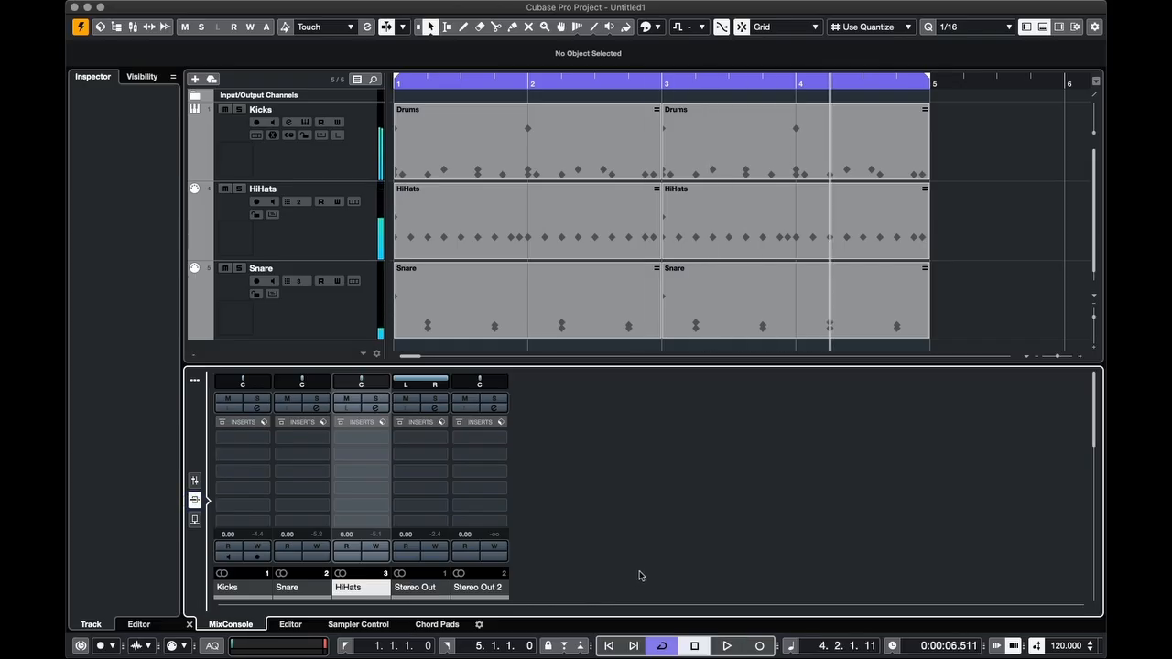
pyautogui.click(265, 441)
pyautogui.write('tub')
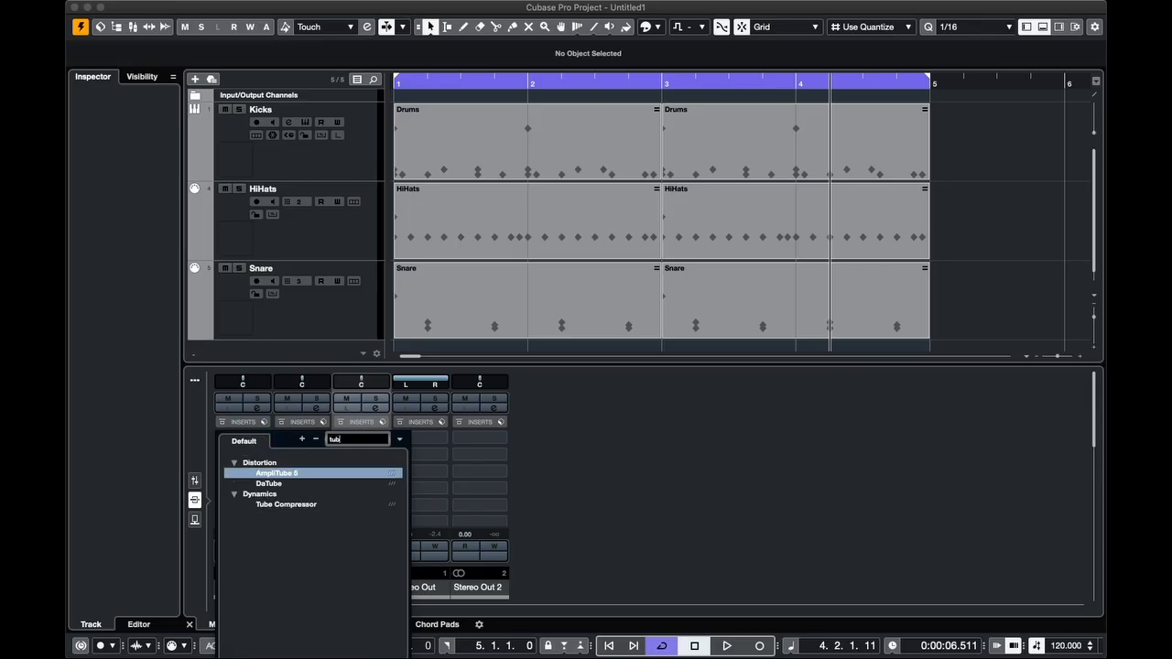
pyautogui.click(286, 504)
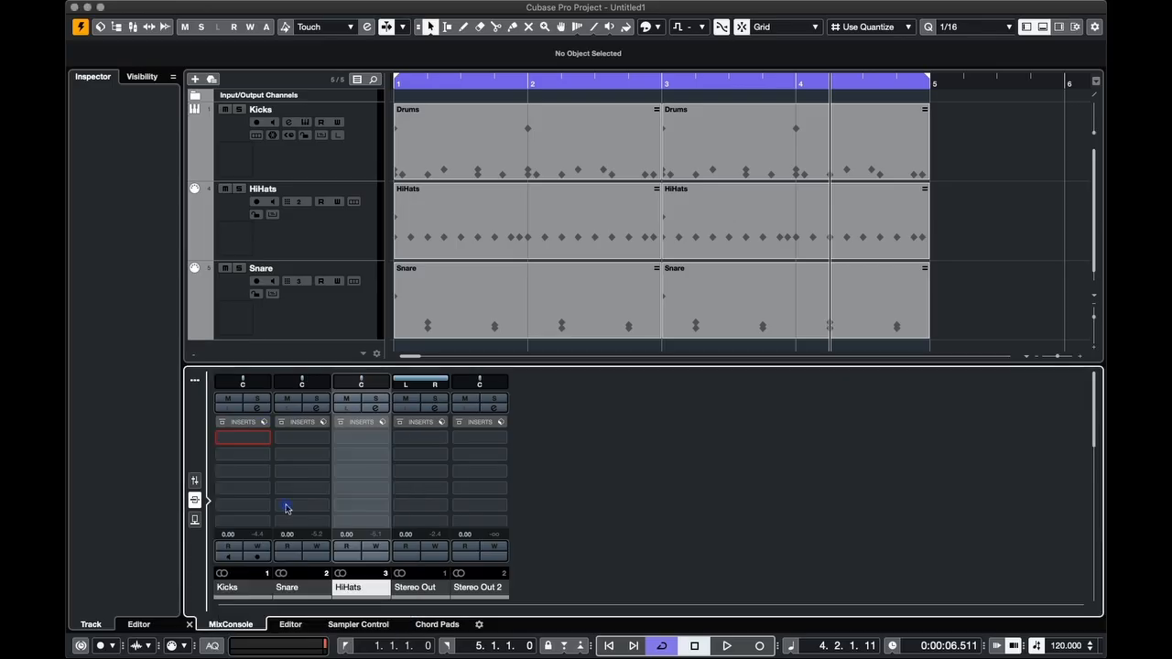
pyautogui.moveTo(865, 174); pyautogui.dragTo(682, 179)
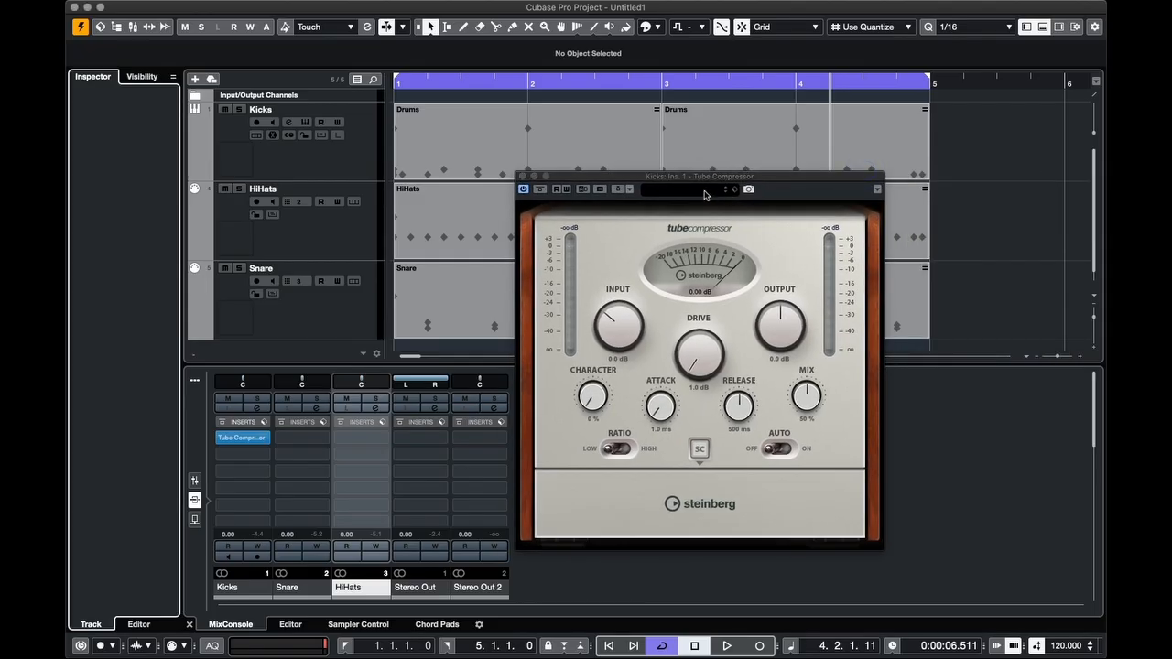
# Find the AM Drum Buss 1 preset by searching for drum and load it into the Kicks channel's Tube Compressor
pyautogui.click(704, 194)
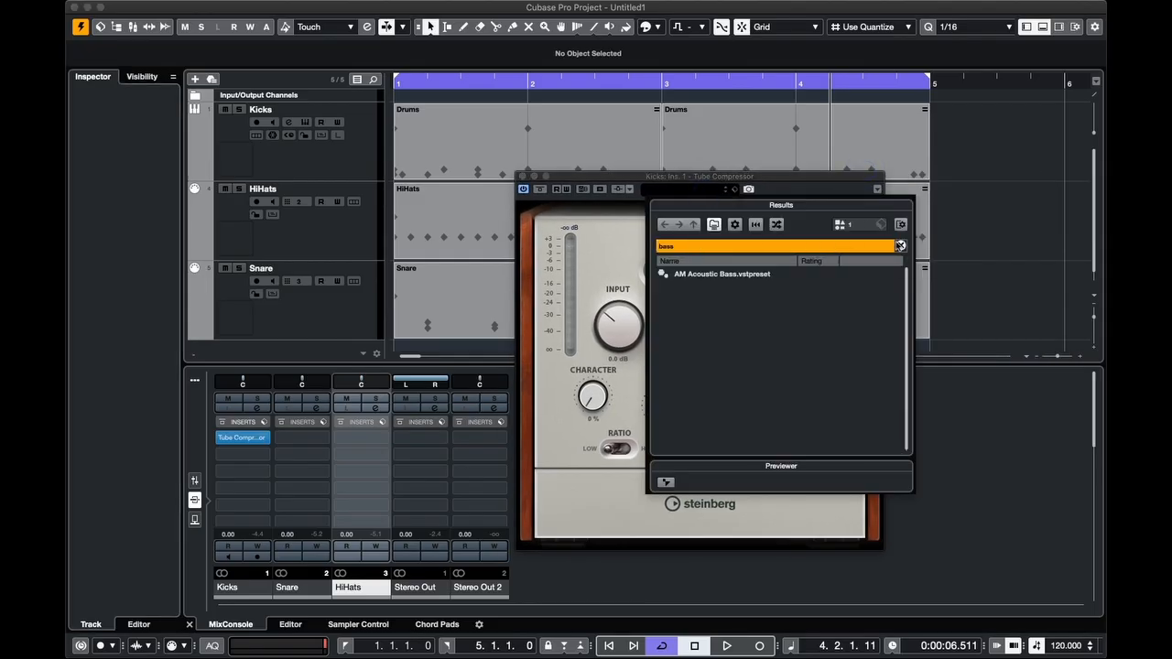
pyautogui.click(900, 245)
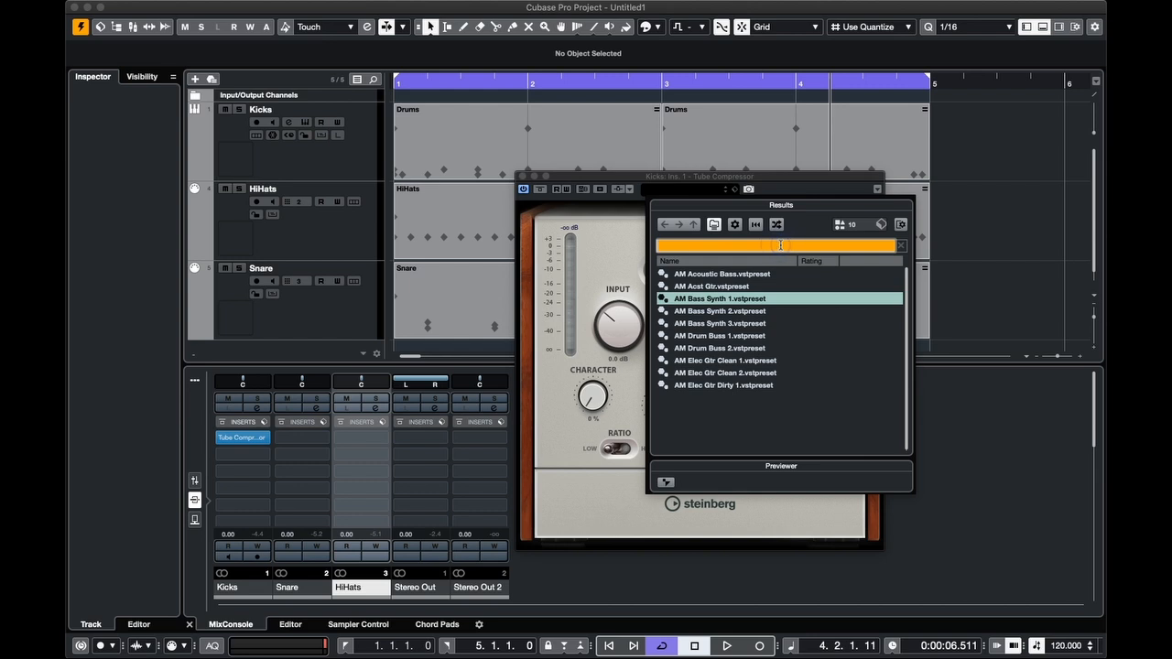
pyautogui.write('drum')
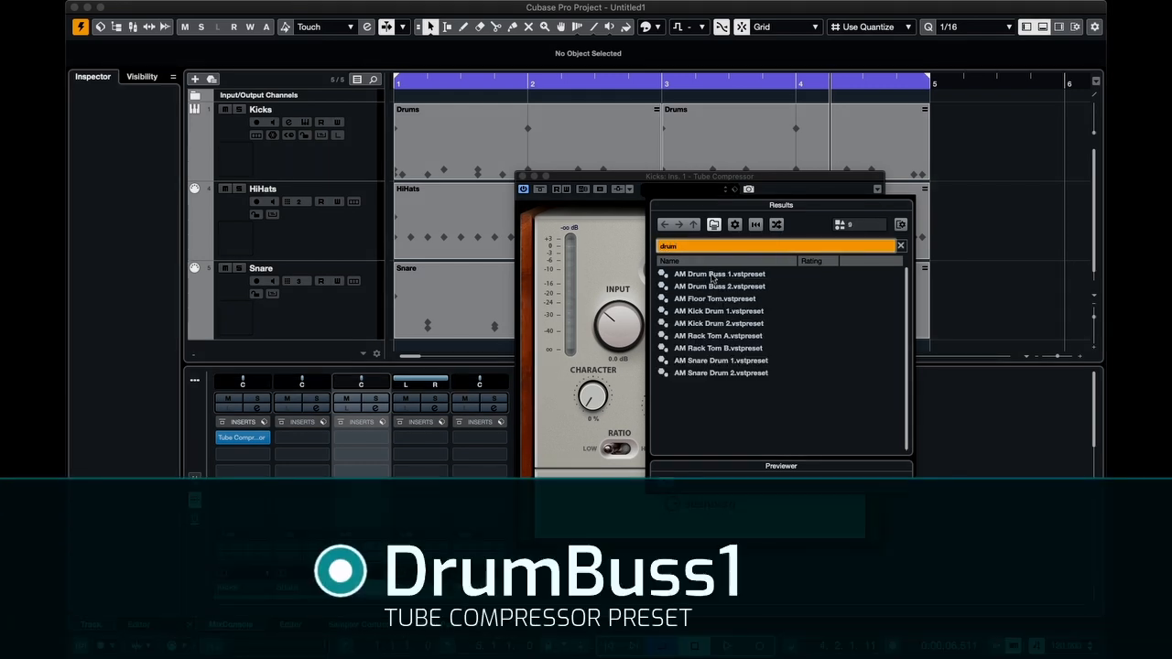
pyautogui.doubleClick(712, 274)
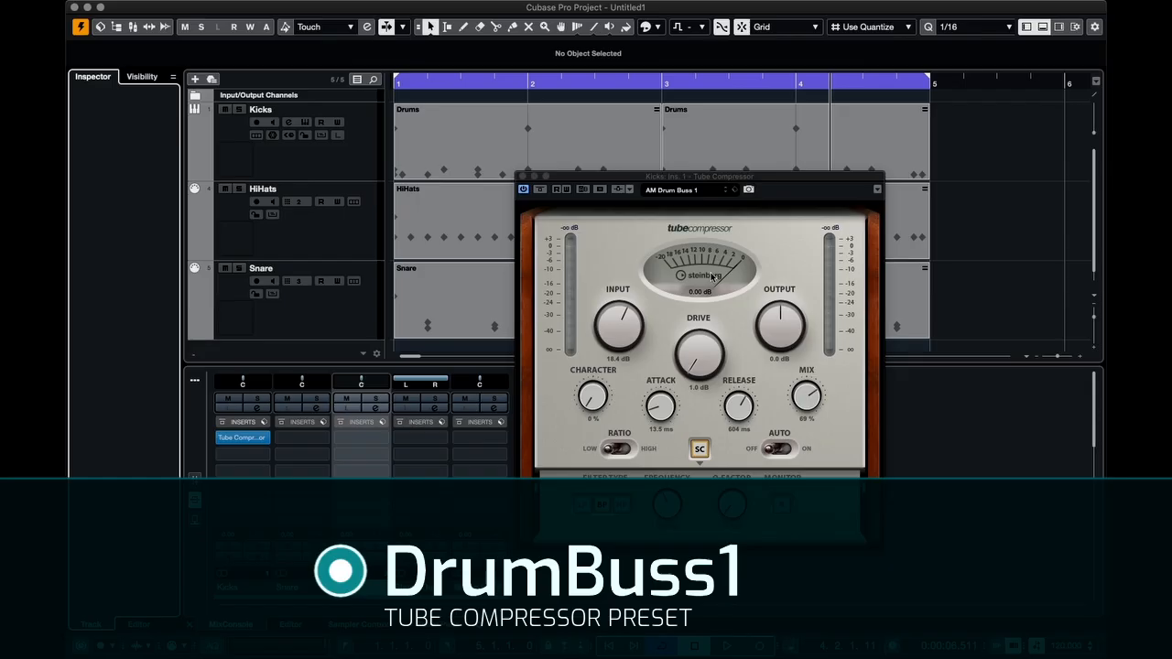
# Play the loop with Kicks soloed and set its compressor's Drive to 3.6 dB and Attack to 24.0 ms
pyautogui.press('space')
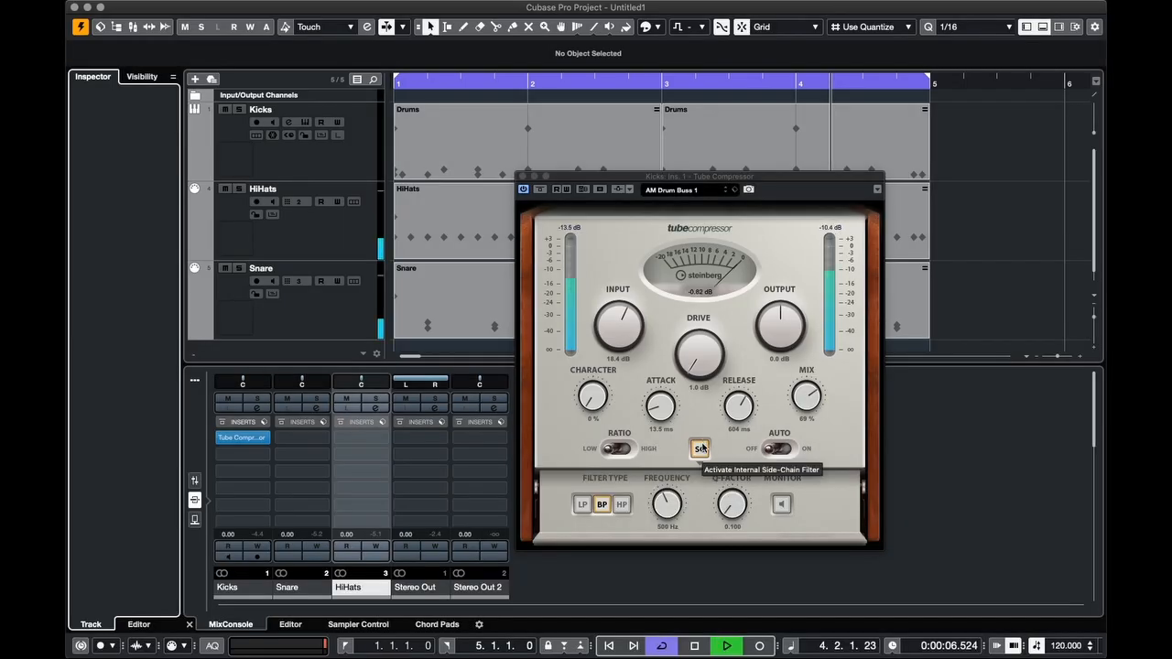
pyautogui.click(257, 399)
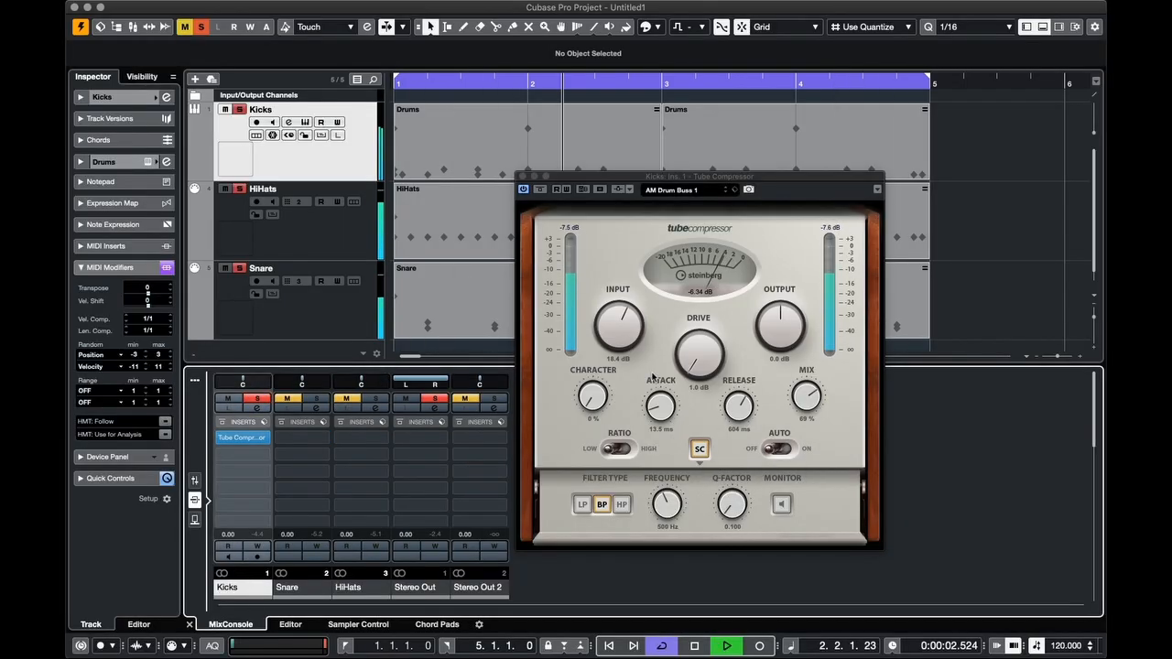
pyautogui.moveTo(675, 359); pyautogui.dragTo(694, 321)
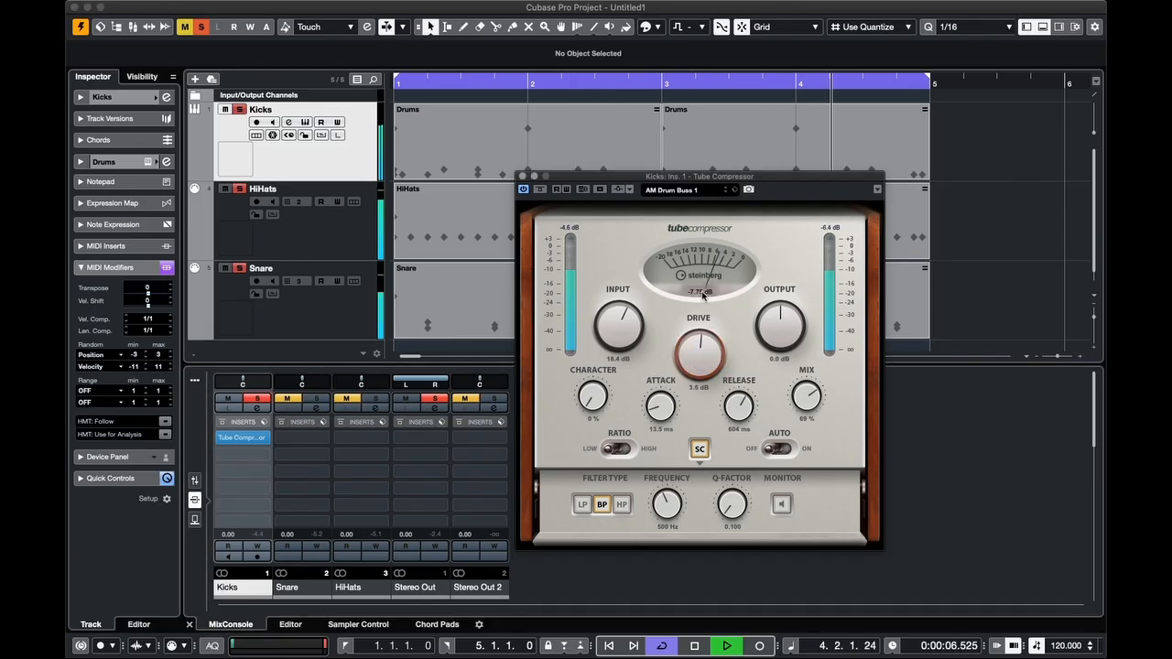
pyautogui.moveTo(660, 414); pyautogui.dragTo(662, 409)
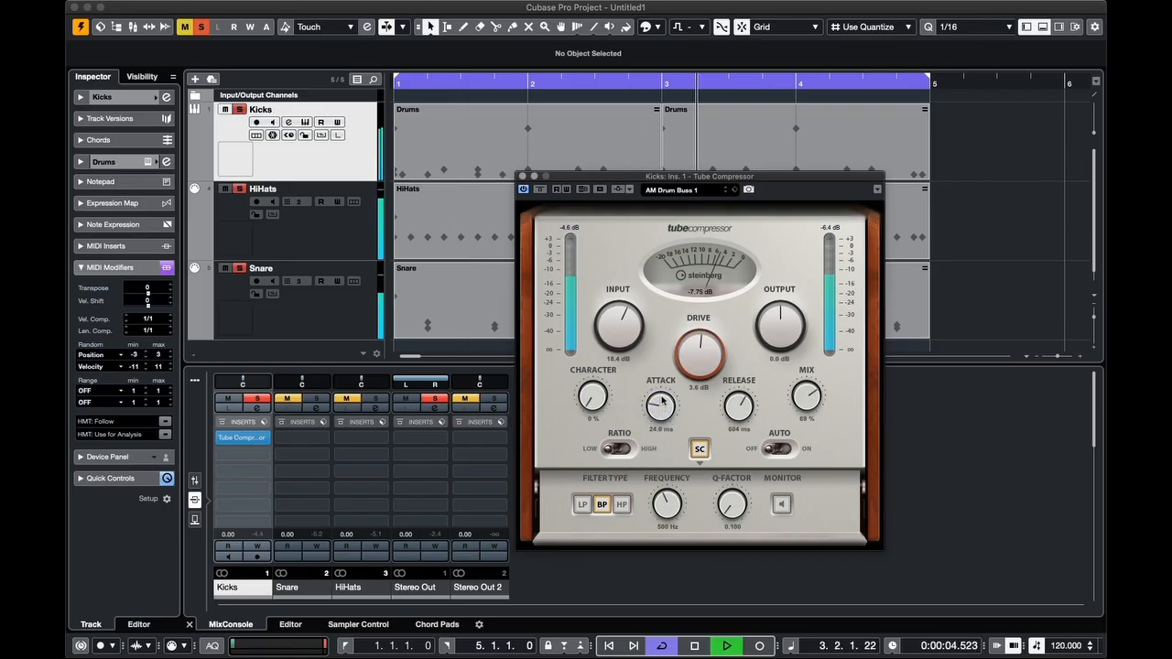
# Set the Kicks compressor's Release to 134 ms, Character to 31 % and Drive to 3.7 dB, and switch off its internal side-chain filter
pyautogui.click(700, 449)
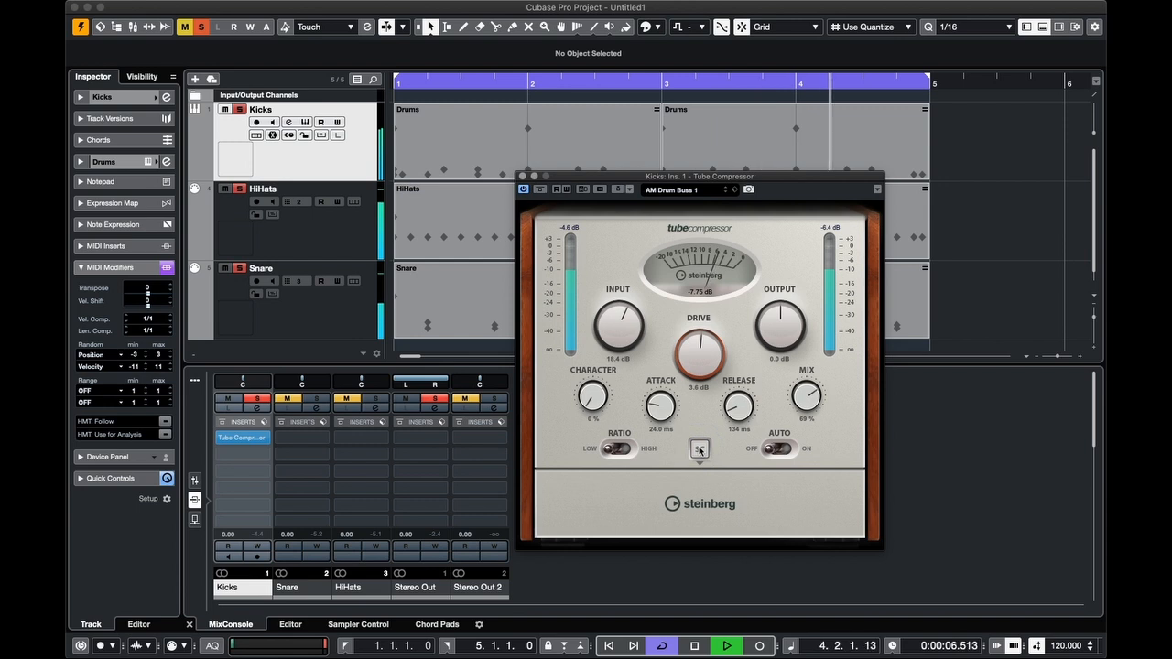
pyautogui.moveTo(590, 406); pyautogui.dragTo(586, 356)
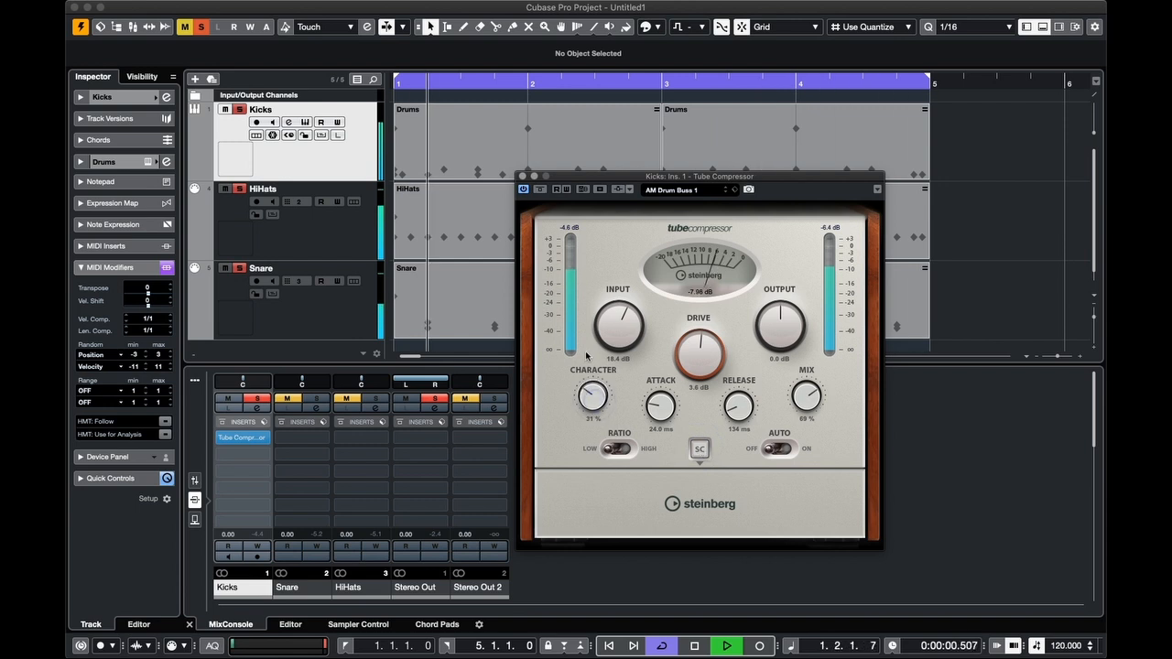
pyautogui.moveTo(701, 359); pyautogui.dragTo(699, 357)
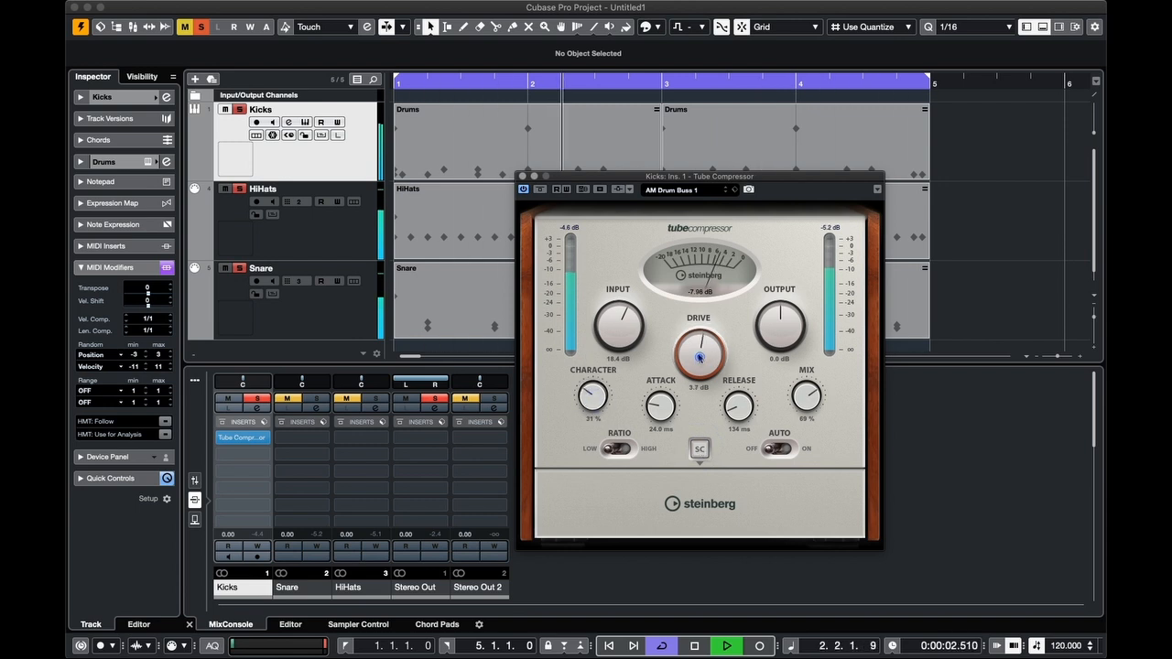
# Compare Kicks with its compressor bypassed and active, close the plug-in window and switch off the Kicks solo
pyautogui.click(541, 189)
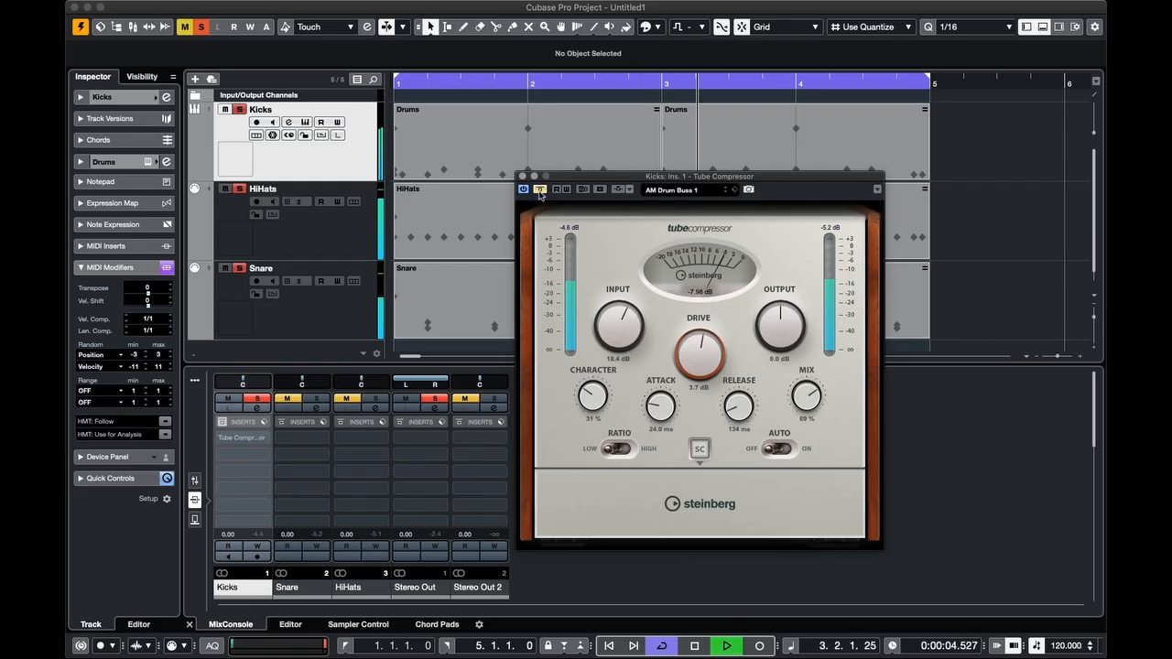
pyautogui.click(540, 193)
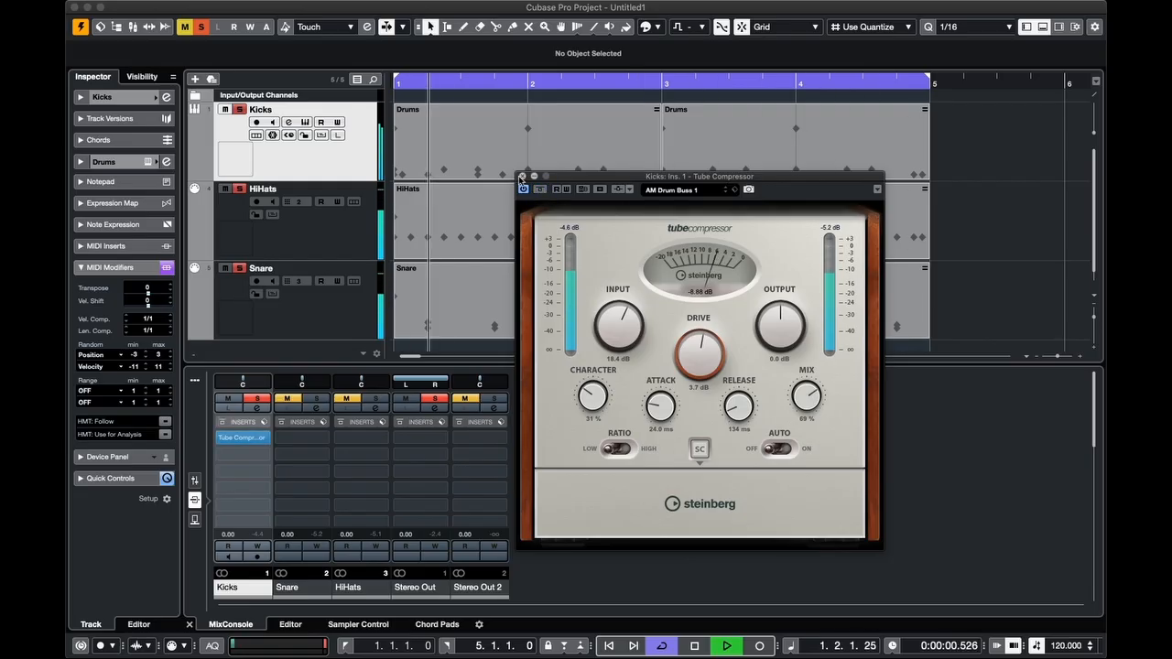
pyautogui.click(523, 176)
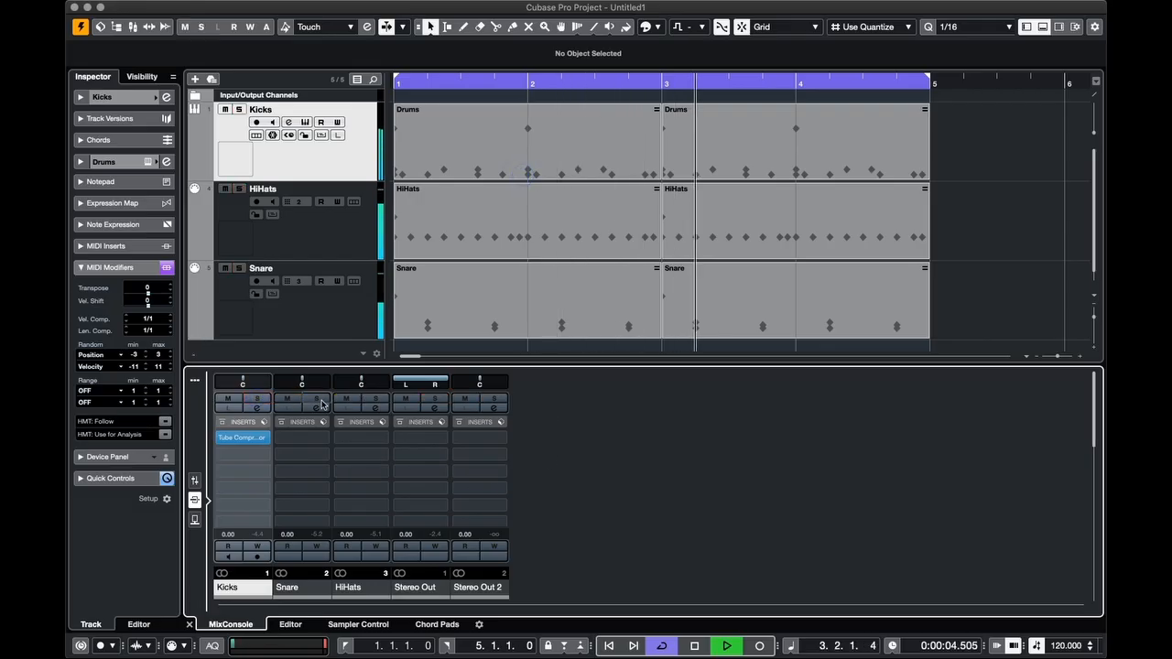
# Solo the HiHats channel and load Tube Compressor with the AM Drum Buss 1 preset into its first insert slot
pyautogui.click(318, 402)
pyautogui.click(318, 402)
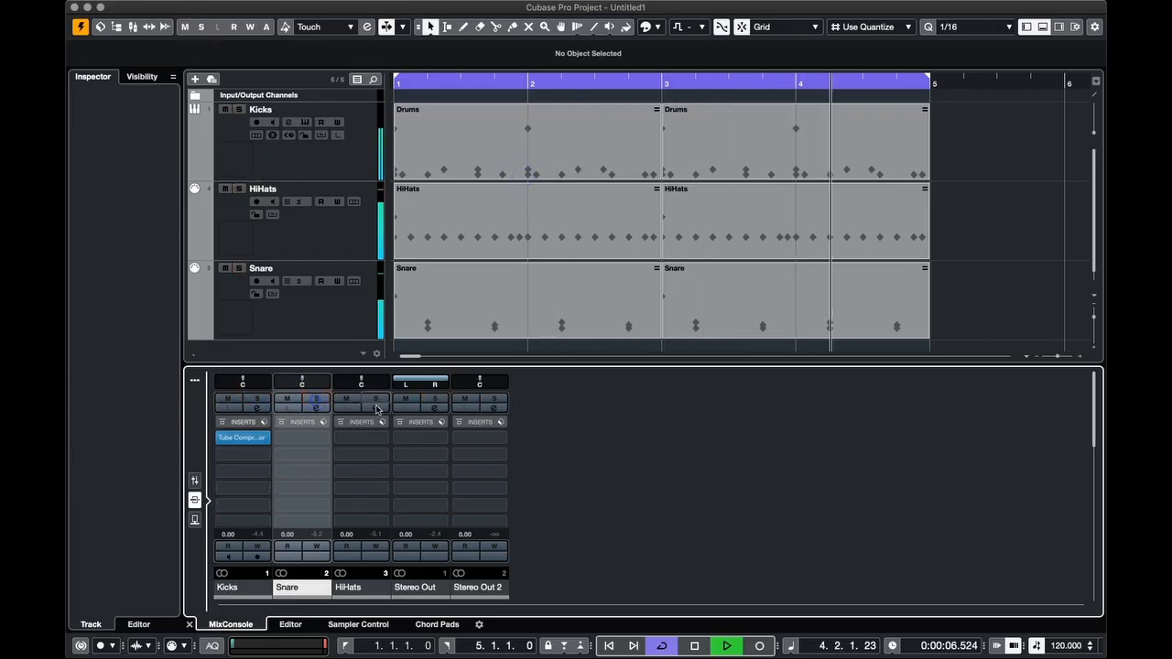
pyautogui.click(380, 401)
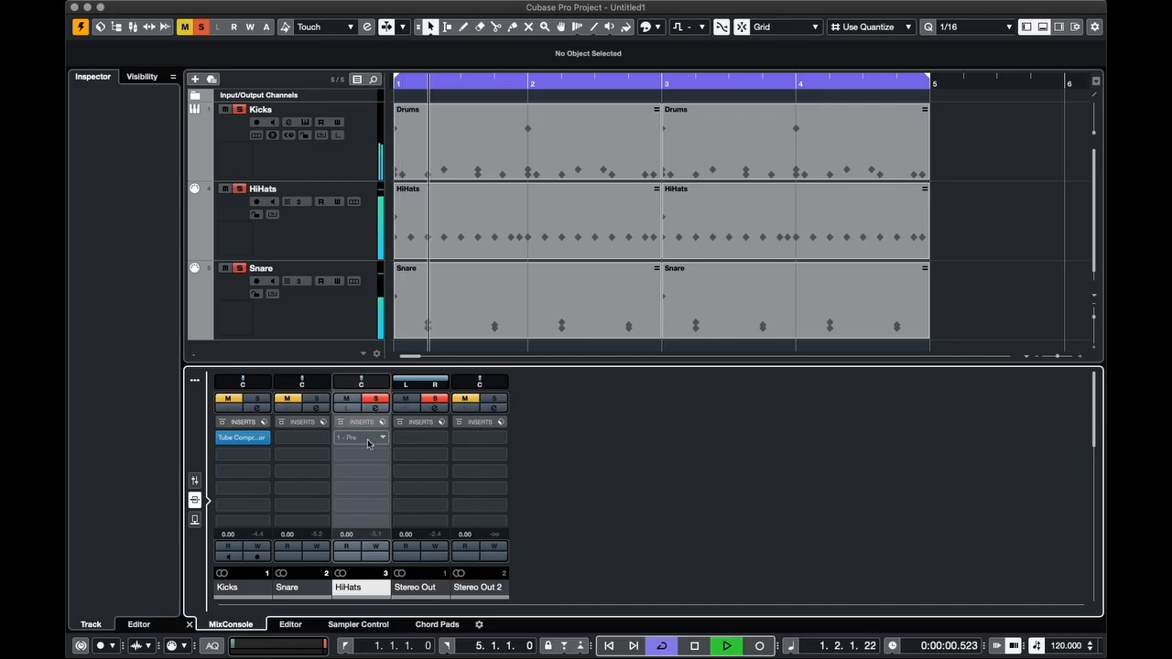
pyautogui.click(380, 439)
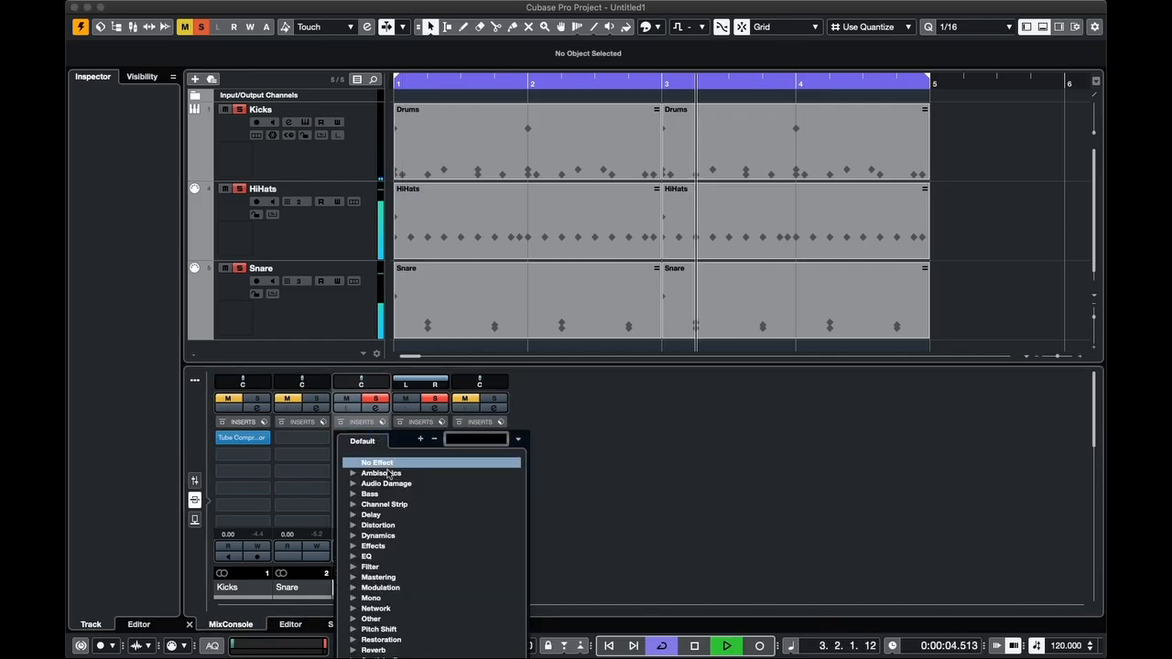
pyautogui.click(449, 439)
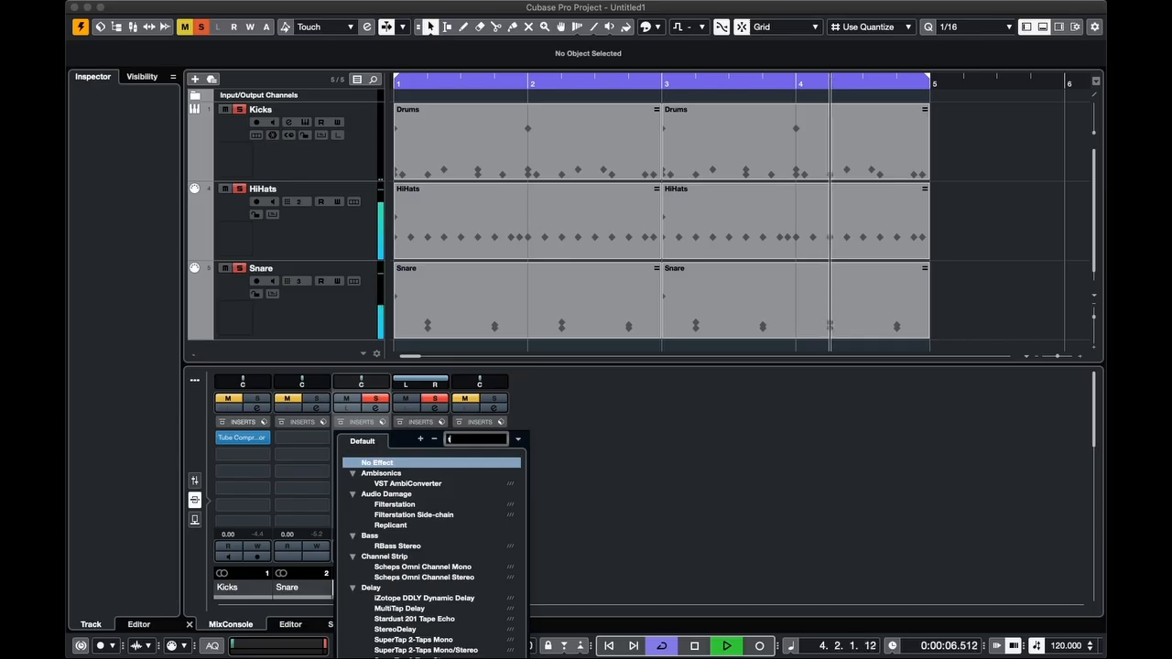
pyautogui.write('tub')
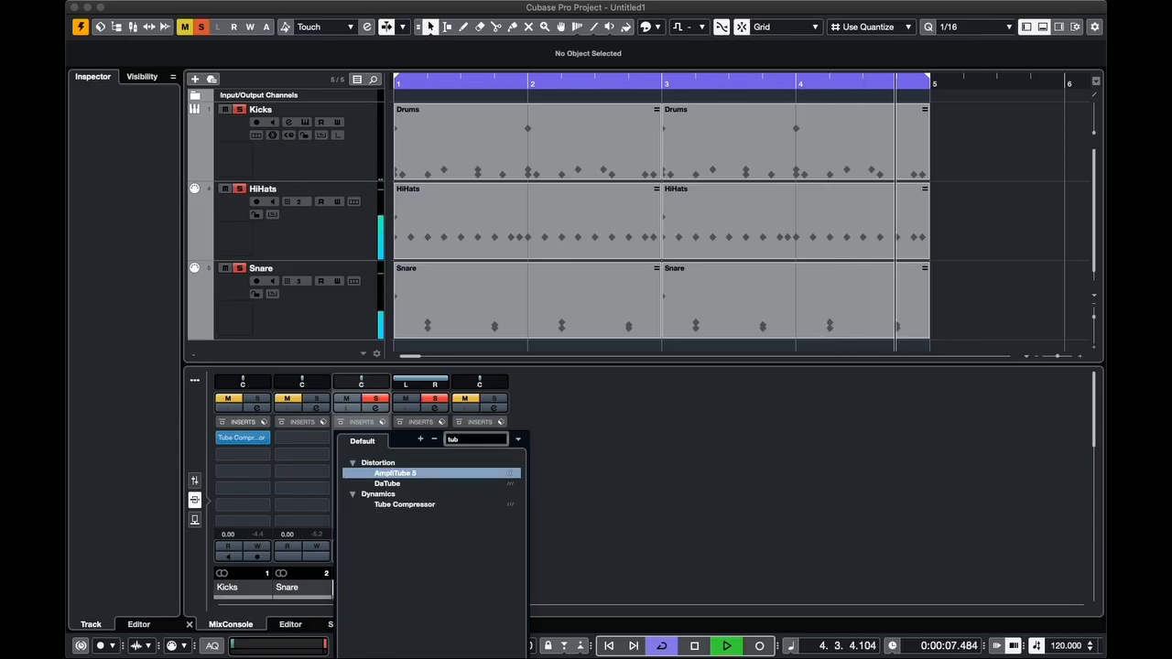
pyautogui.click(404, 505)
pyautogui.click(847, 188)
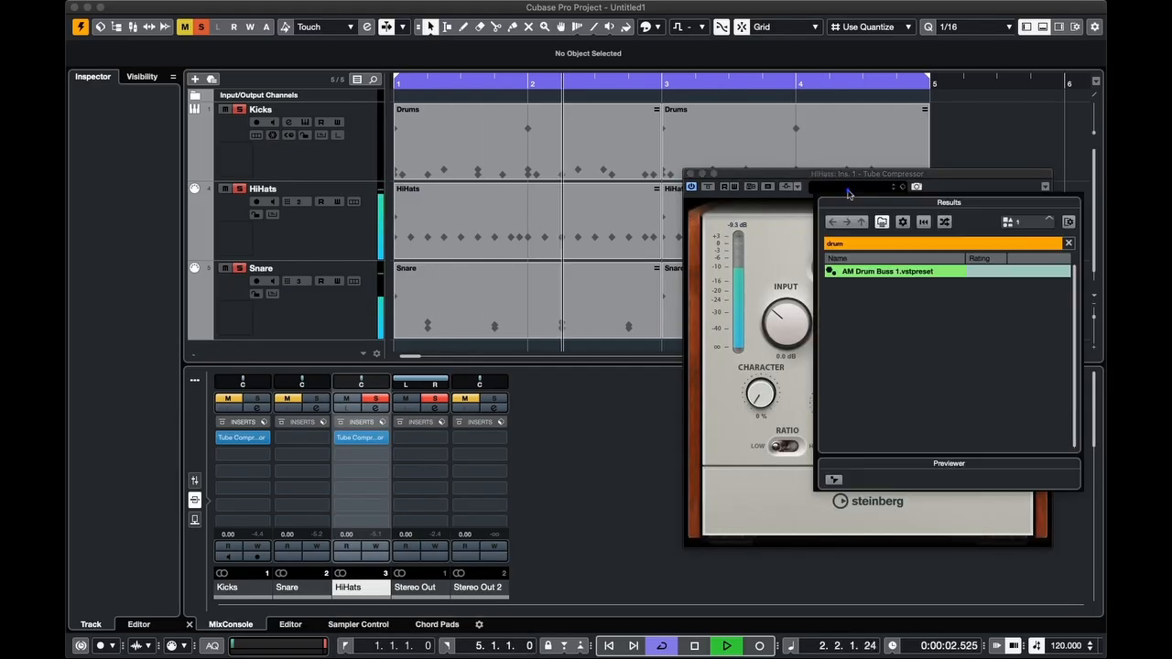
pyautogui.doubleClick(864, 273)
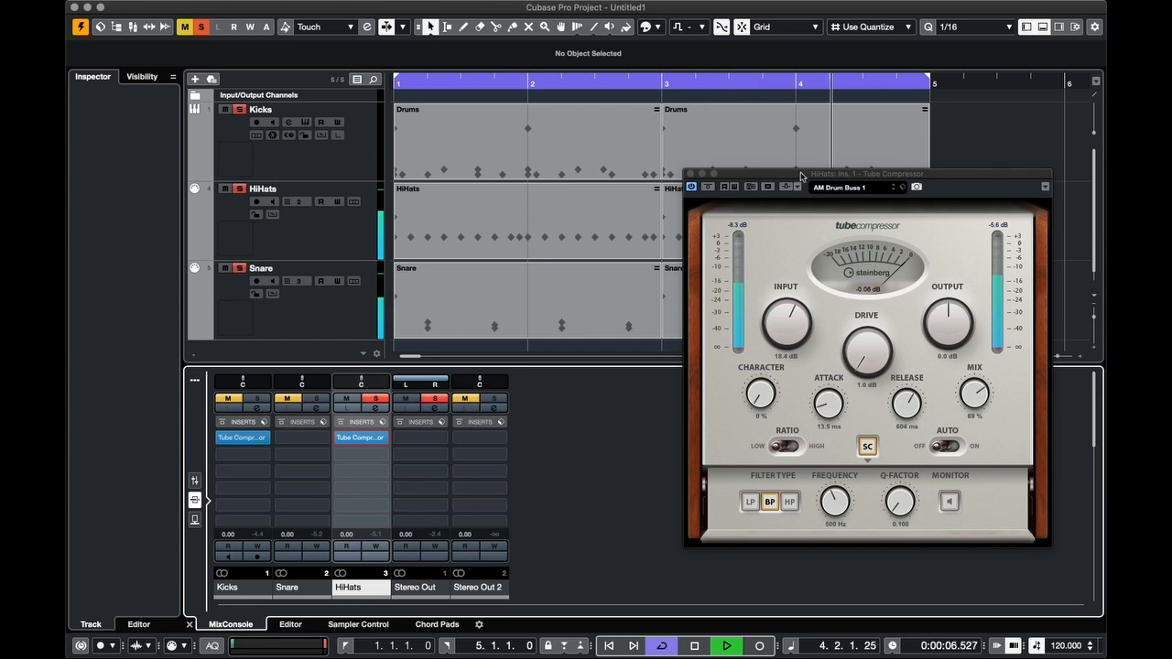
# Set the HiHats compressor to Attack 30.5 ms, Release 79 ms, Drive 2.8 dB, Character 69 %, Mix 56 %, Input 10.1 dB, side-chain filter off
pyautogui.moveTo(801, 176); pyautogui.dragTo(687, 189)
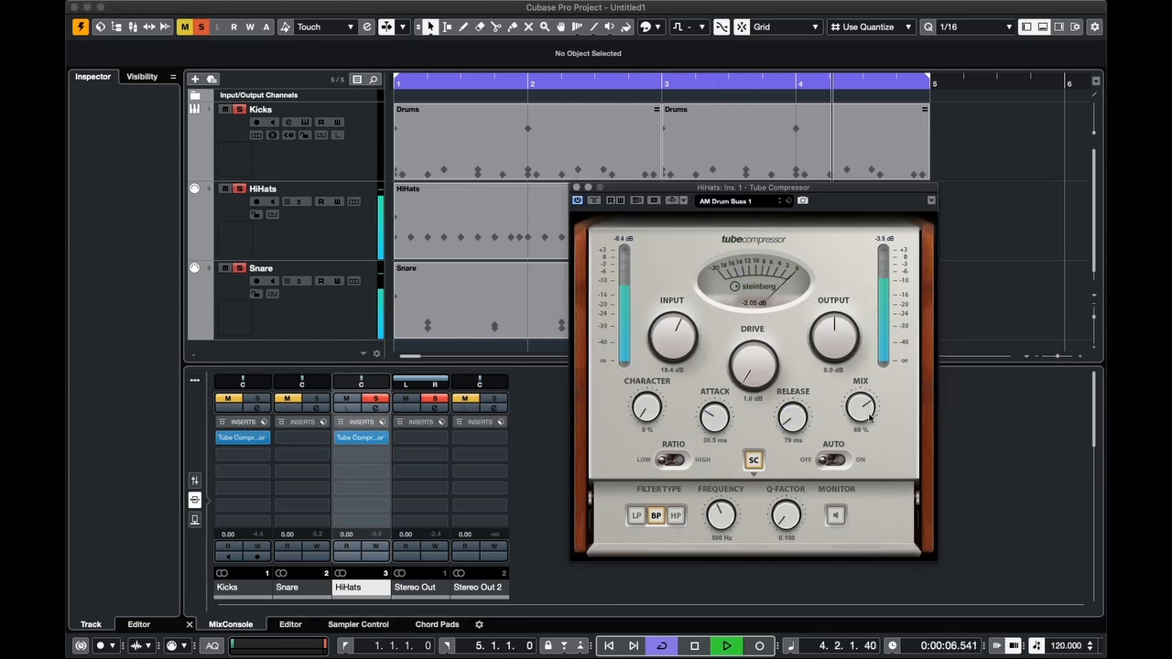
pyautogui.moveTo(754, 372); pyautogui.dragTo(740, 316)
pyautogui.moveTo(643, 410); pyautogui.dragTo(648, 362)
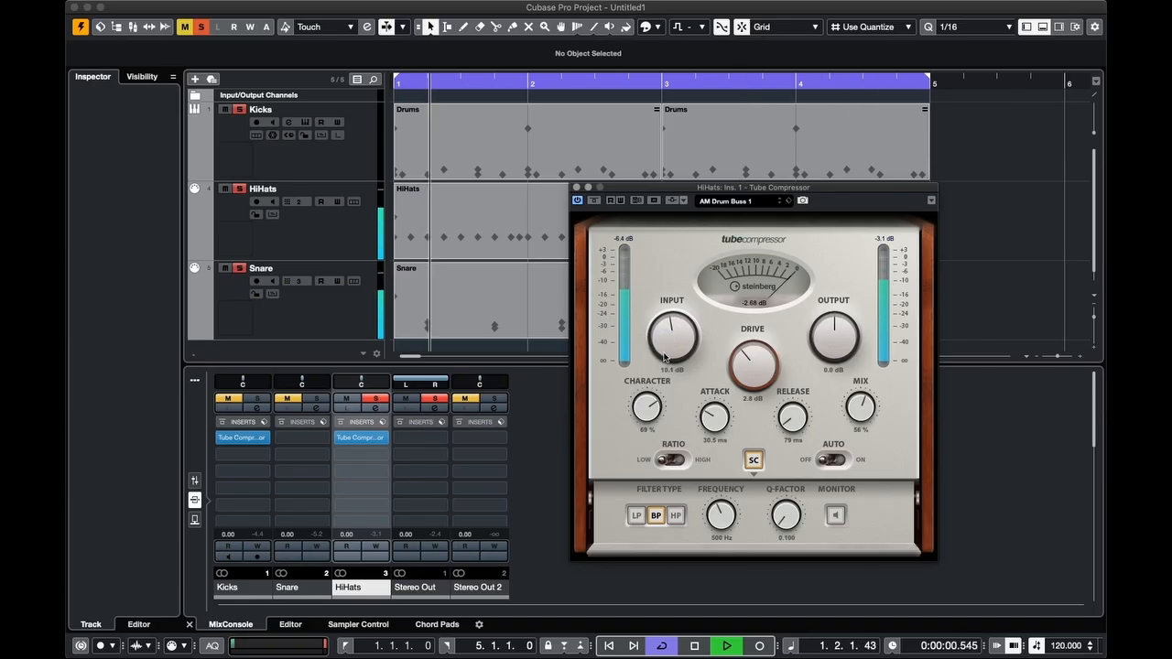
pyautogui.click(757, 460)
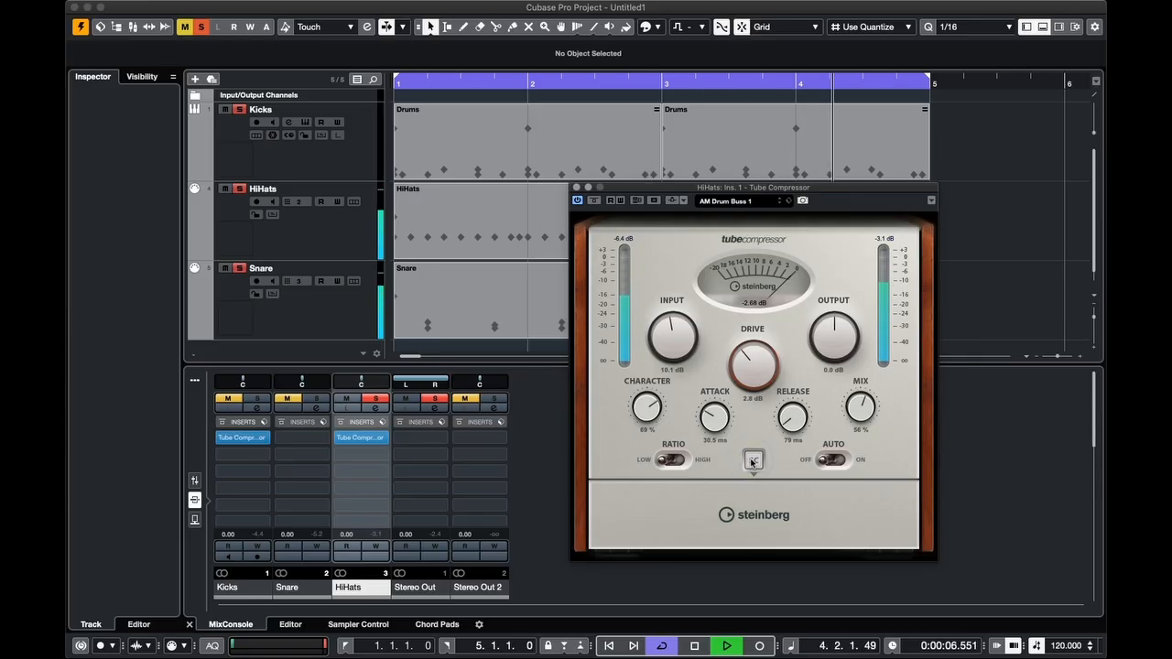
# Compare the HiHats sound with its compressor bypassed and active, leave it active and close the plug-in window
pyautogui.click(594, 200)
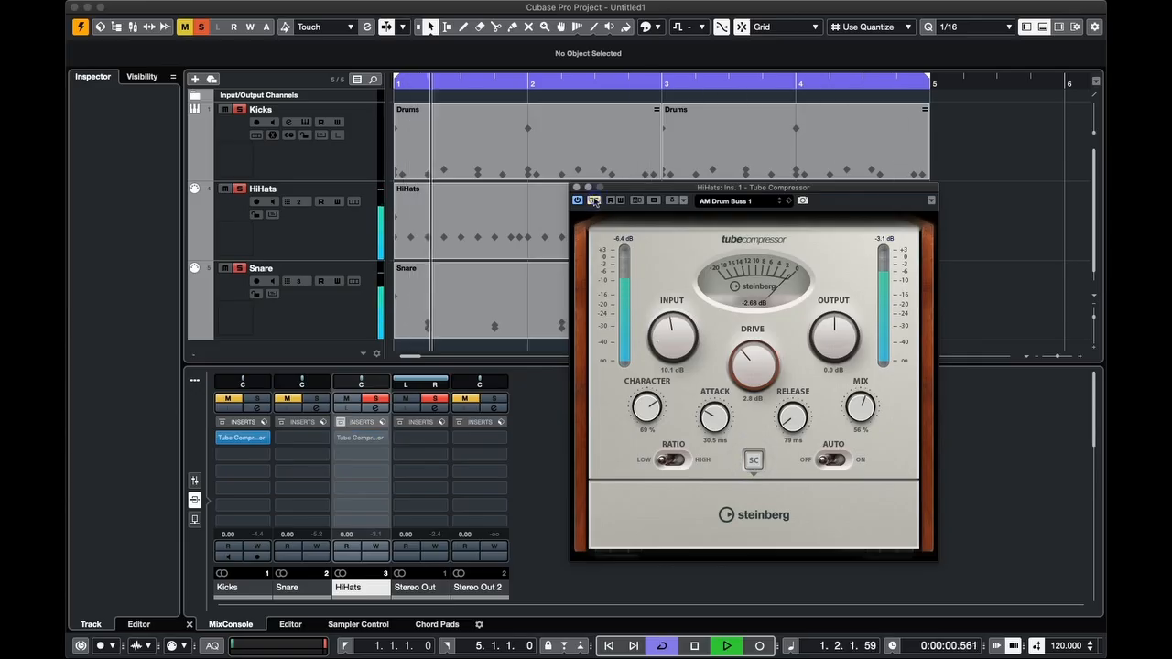
pyautogui.click(594, 201)
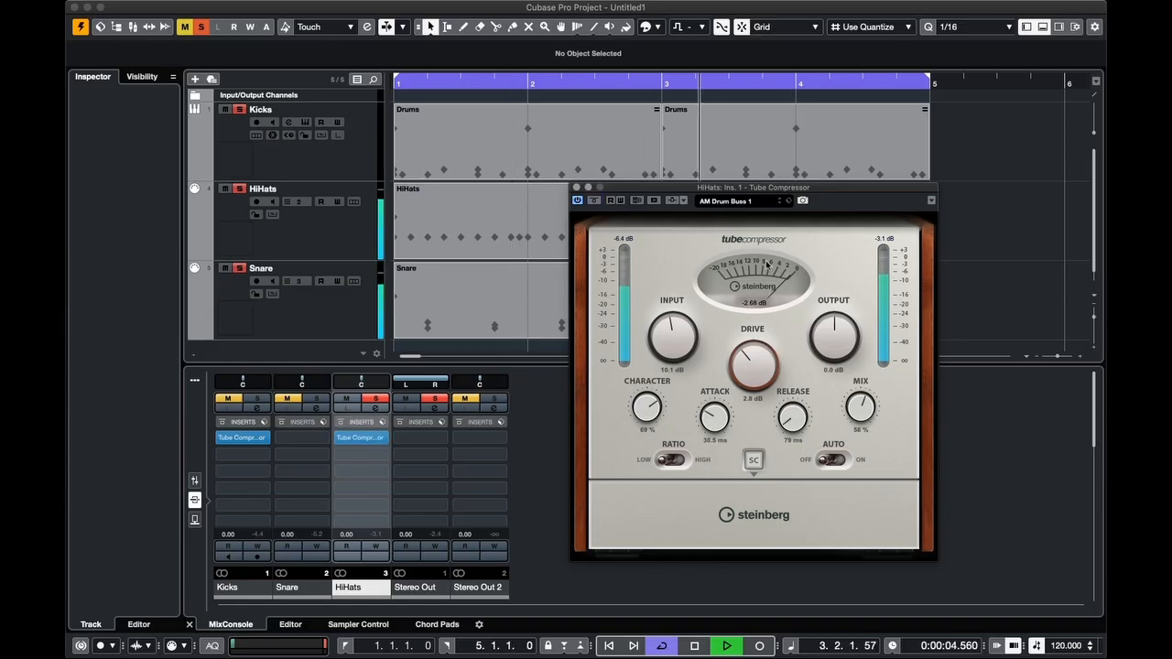
pyautogui.click(576, 187)
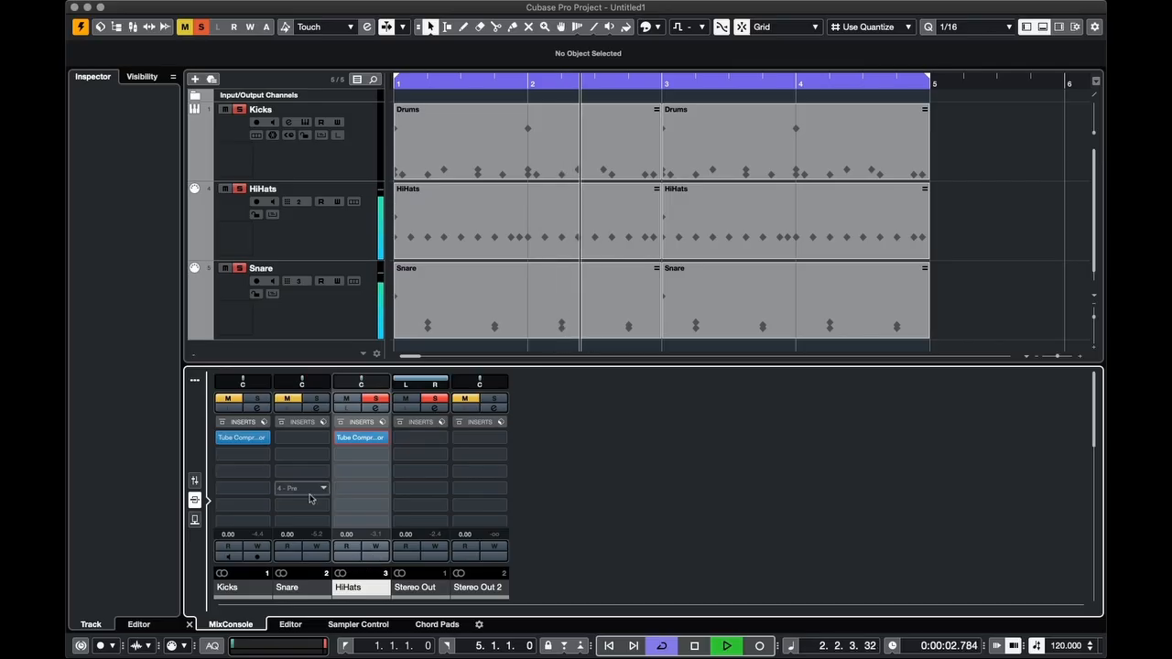
# Solo the Snare channel in place of HiHats and load Tube Compressor into its first insert slot
pyautogui.click(316, 399)
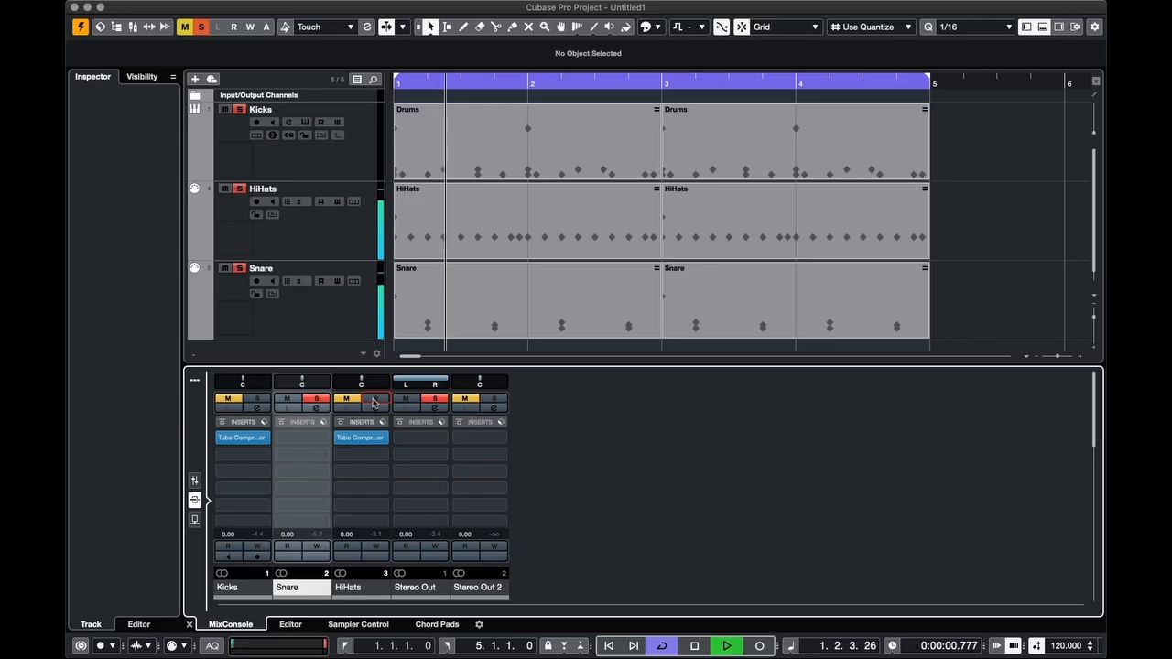
pyautogui.click(309, 440)
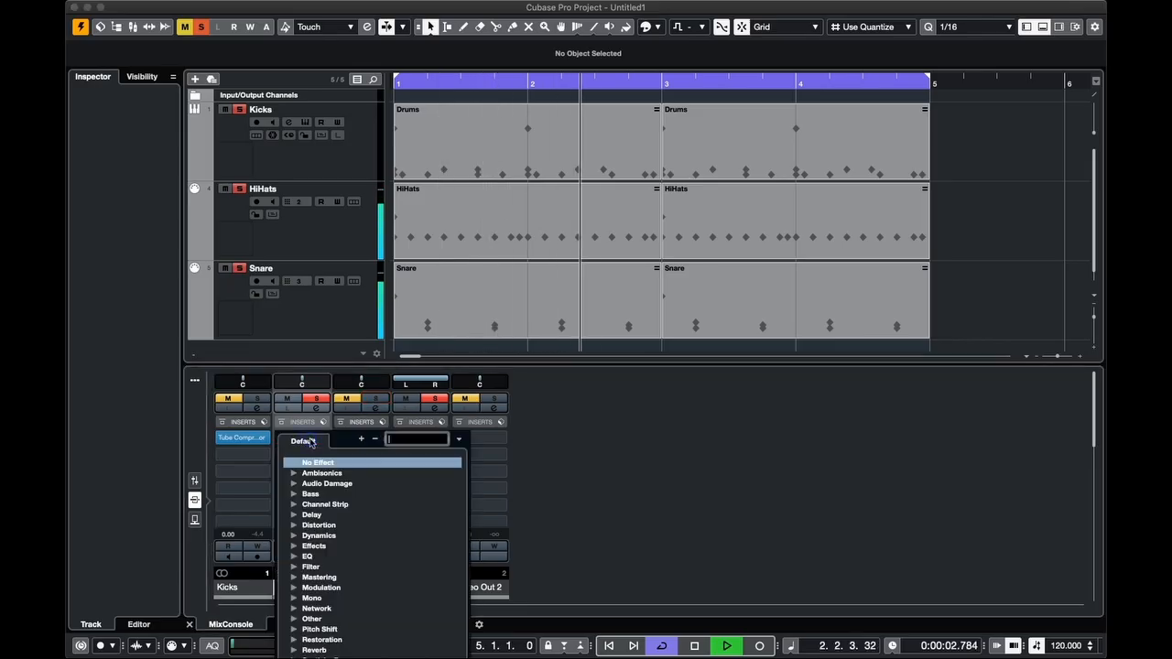
pyautogui.write('tub')
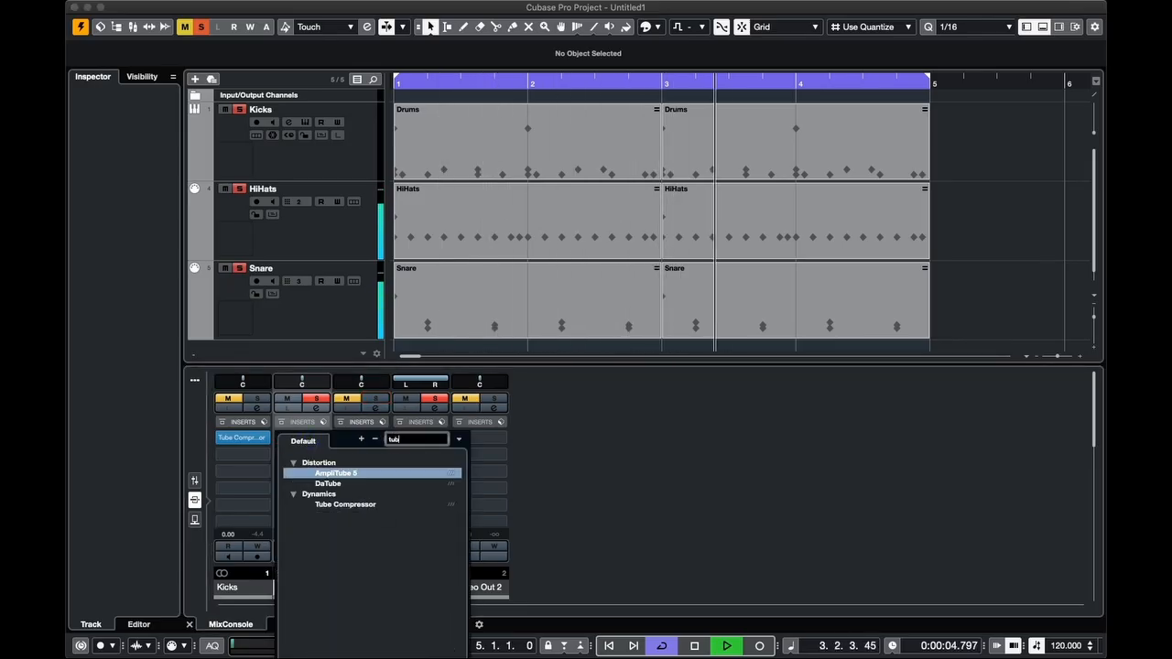
pyautogui.click(352, 504)
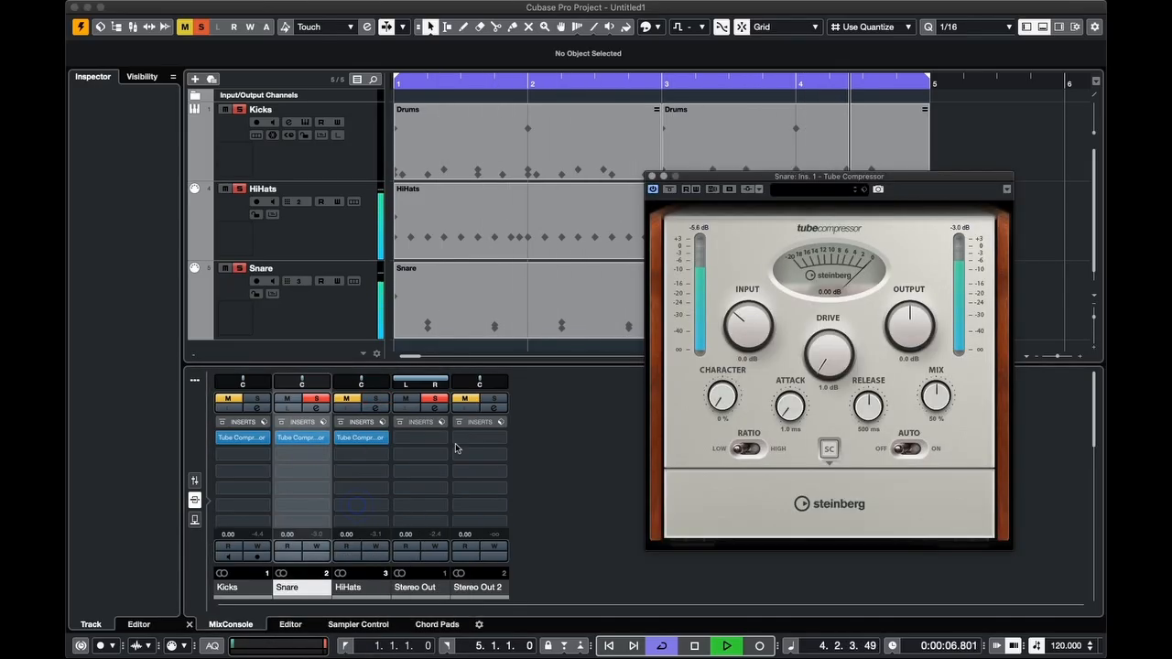
# Find and load the AM Snare Drum 1 preset in the Snare channel's Tube Compressor
pyautogui.click(805, 192)
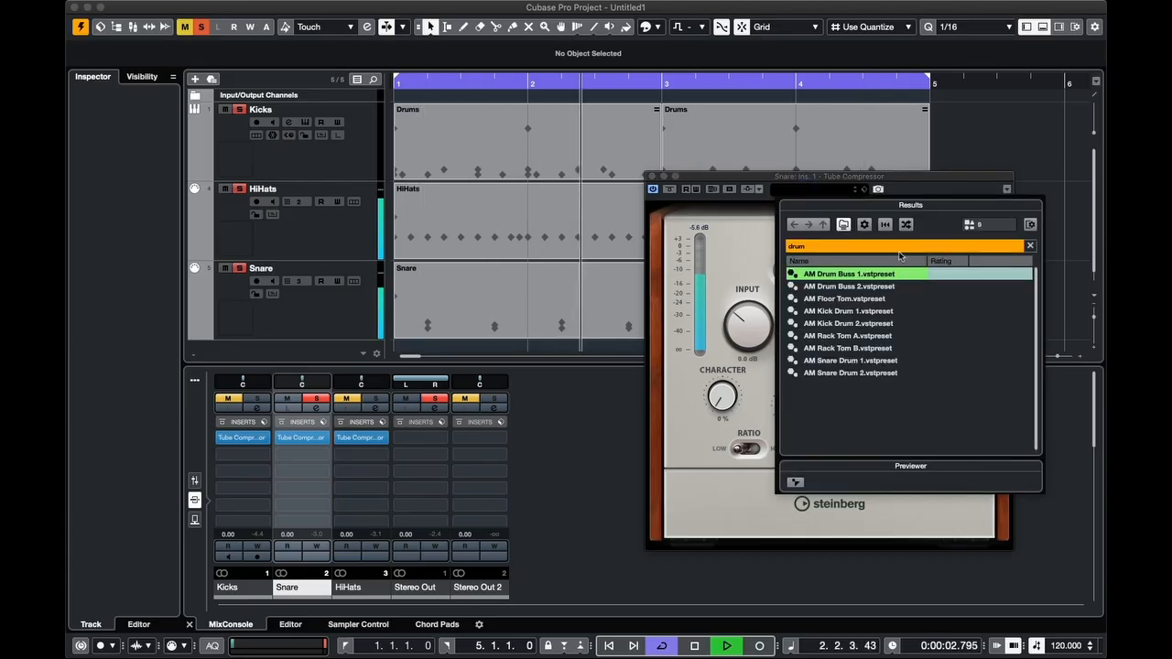
pyautogui.click(1030, 246)
pyautogui.click(887, 248)
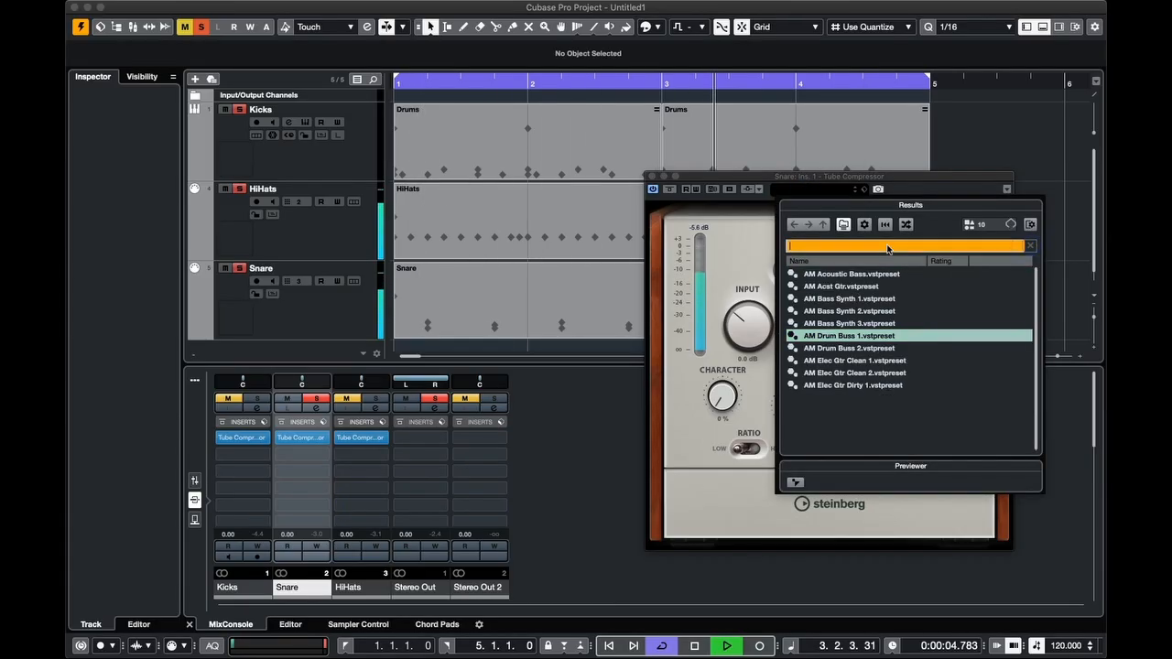
pyautogui.write('san')
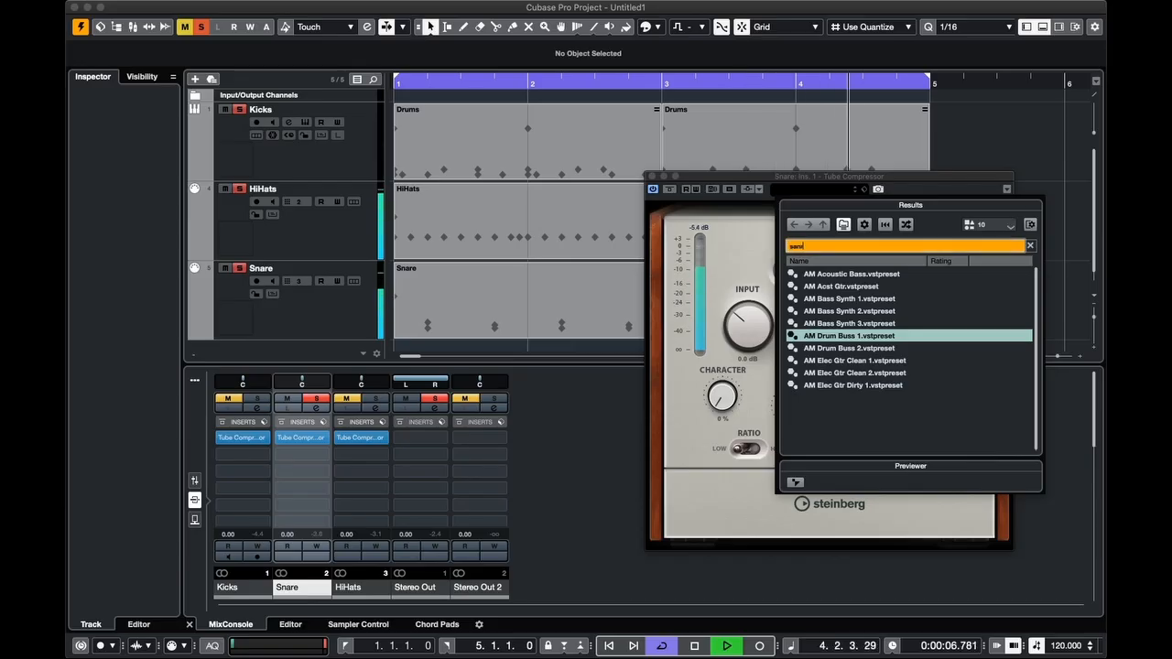
pyautogui.write('r')
pyautogui.press('BackSpace')
pyautogui.press('BackSpace')
pyautogui.press('BackSpace')
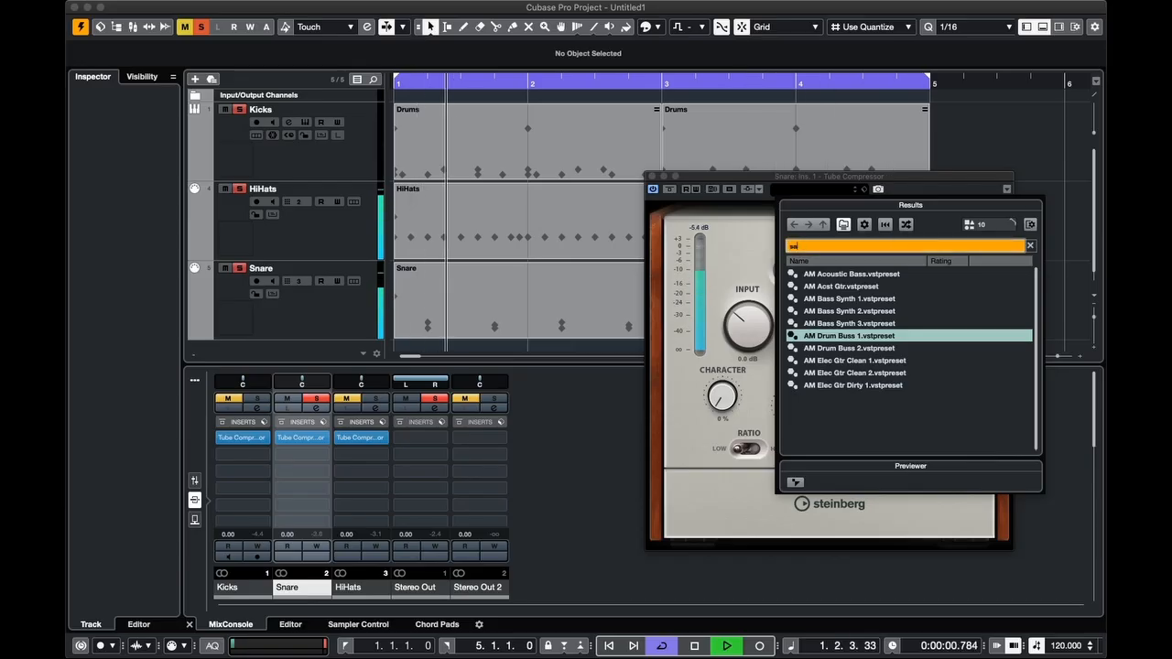
pyautogui.write('nar')
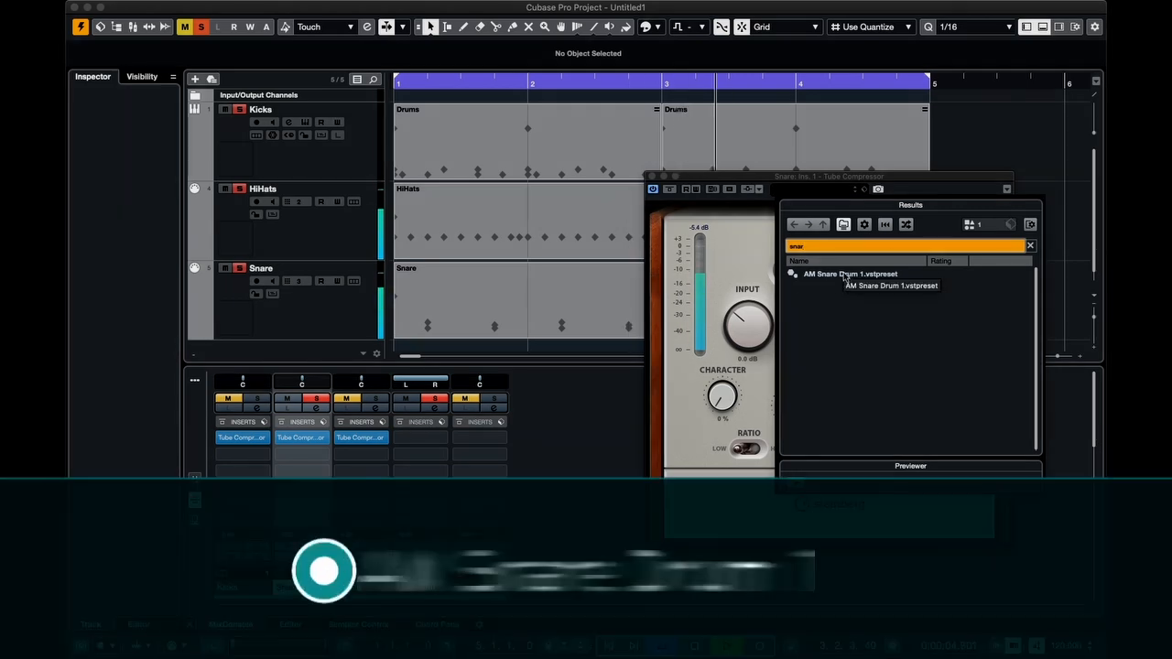
pyautogui.doubleClick(843, 274)
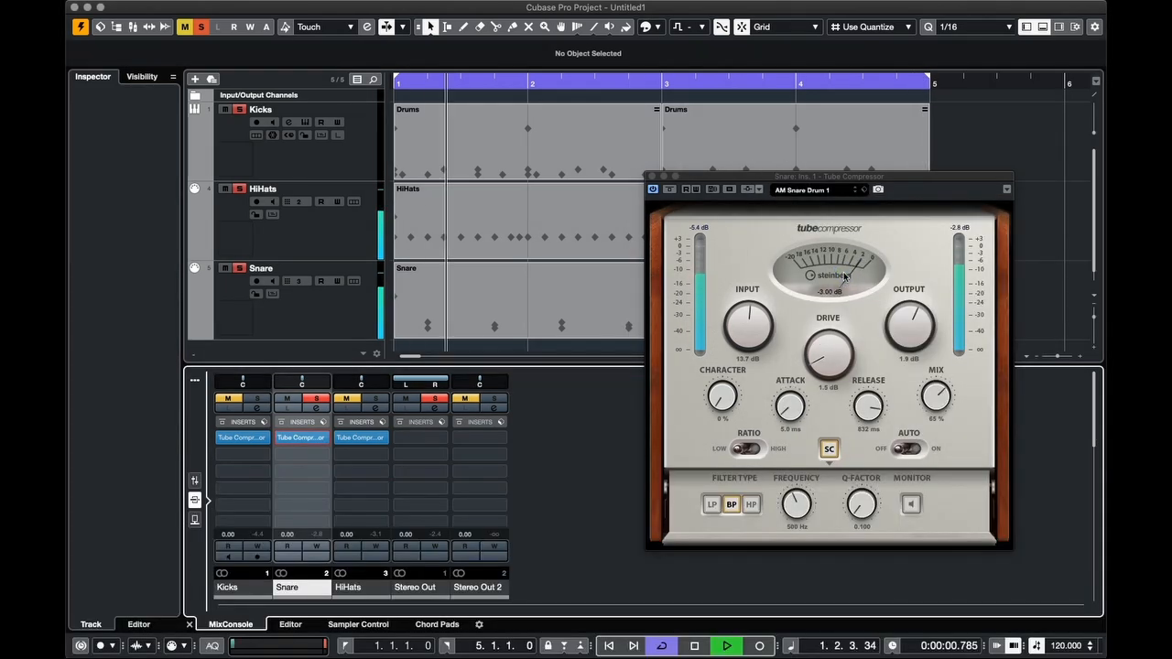
# Set the Snare compressor to Drive 3.3 dB, Attack 28.5 ms, Release 158 ms and side-chain filter off, and close its window
pyautogui.moveTo(828, 348); pyautogui.dragTo(830, 312)
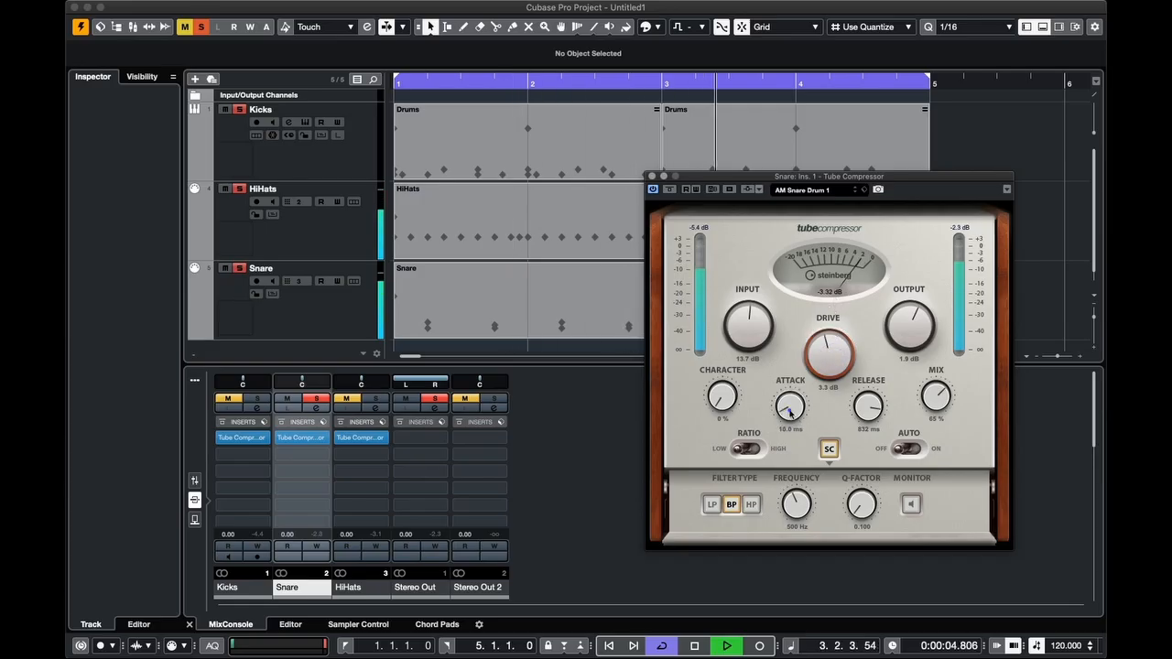
pyautogui.click(830, 449)
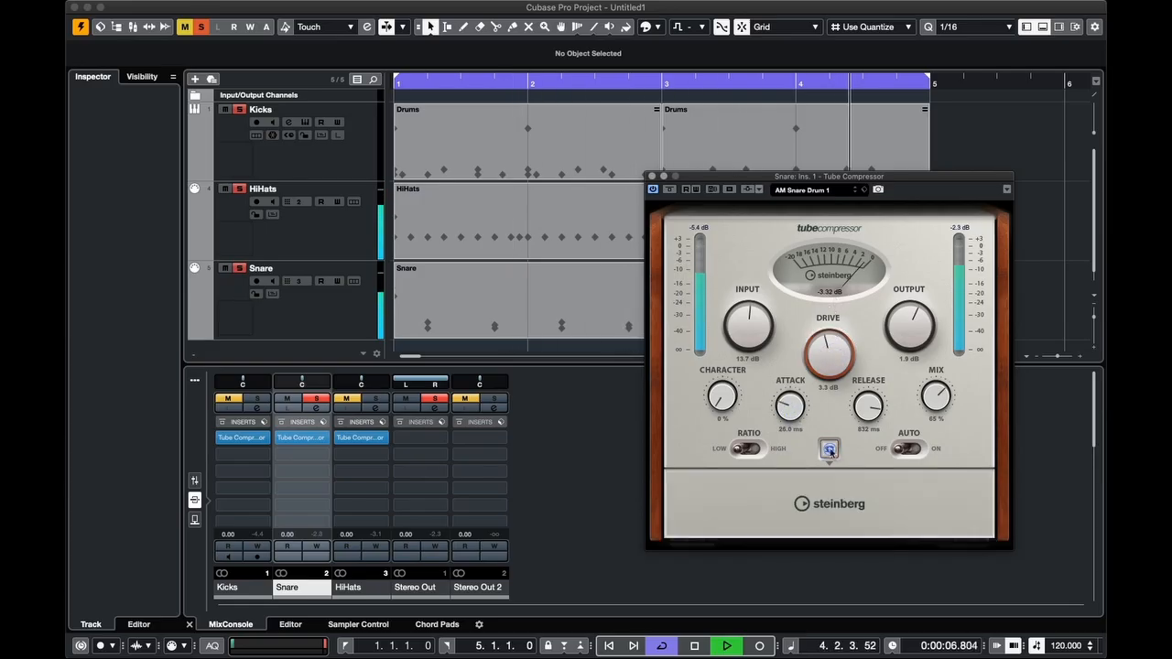
pyautogui.moveTo(849, 461); pyautogui.dragTo(848, 472)
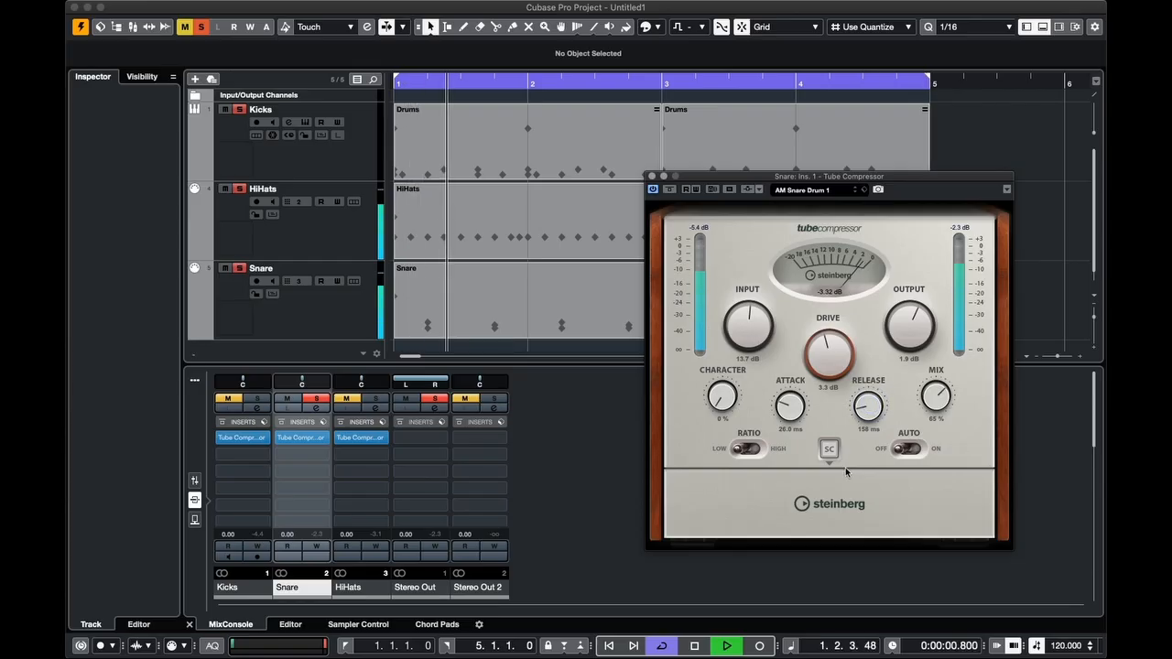
pyautogui.moveTo(787, 415); pyautogui.dragTo(786, 409)
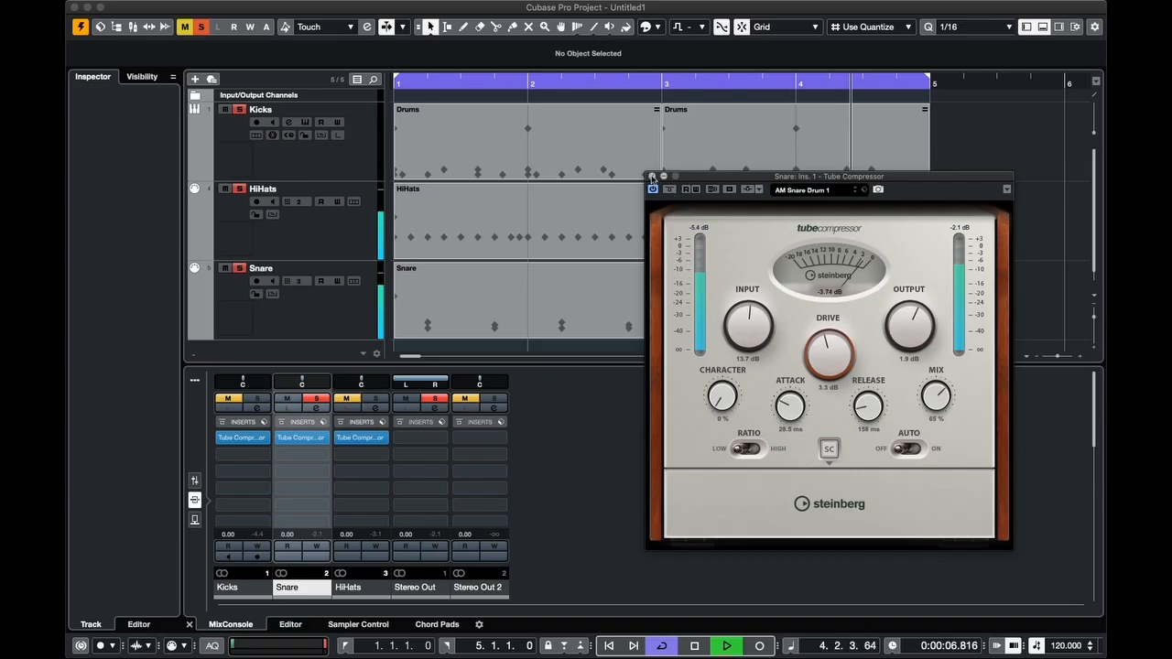
pyautogui.click(652, 175)
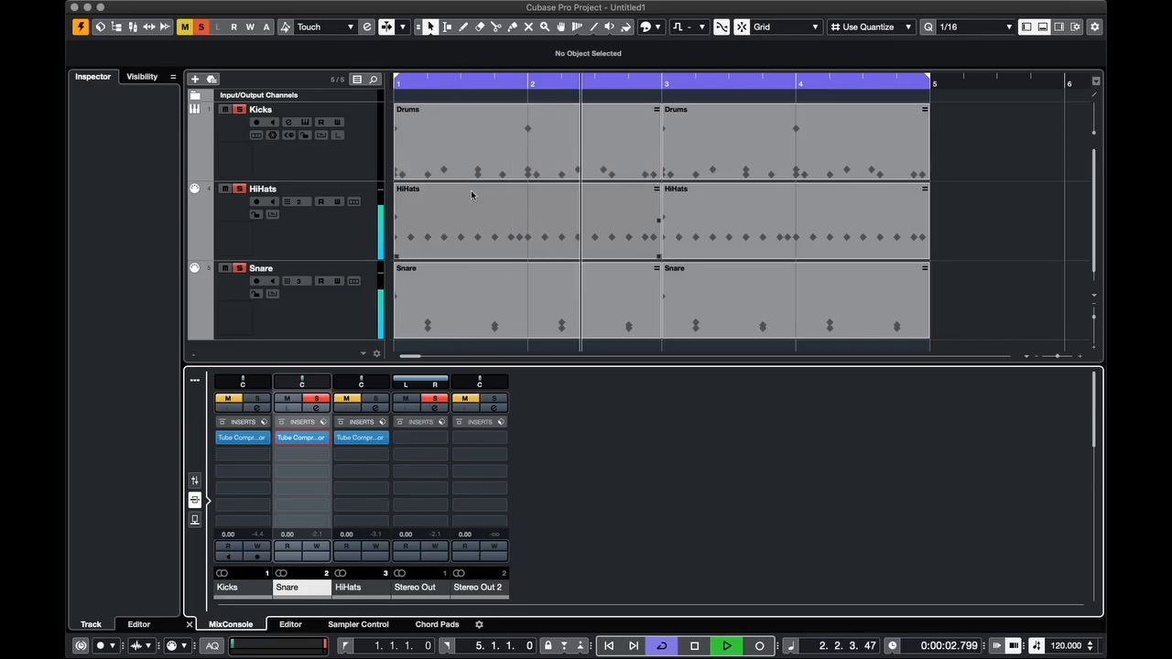
# Load the RoomWorks reverb into the Snare channel's second insert slot with the Hall Church preset
pyautogui.click(320, 455)
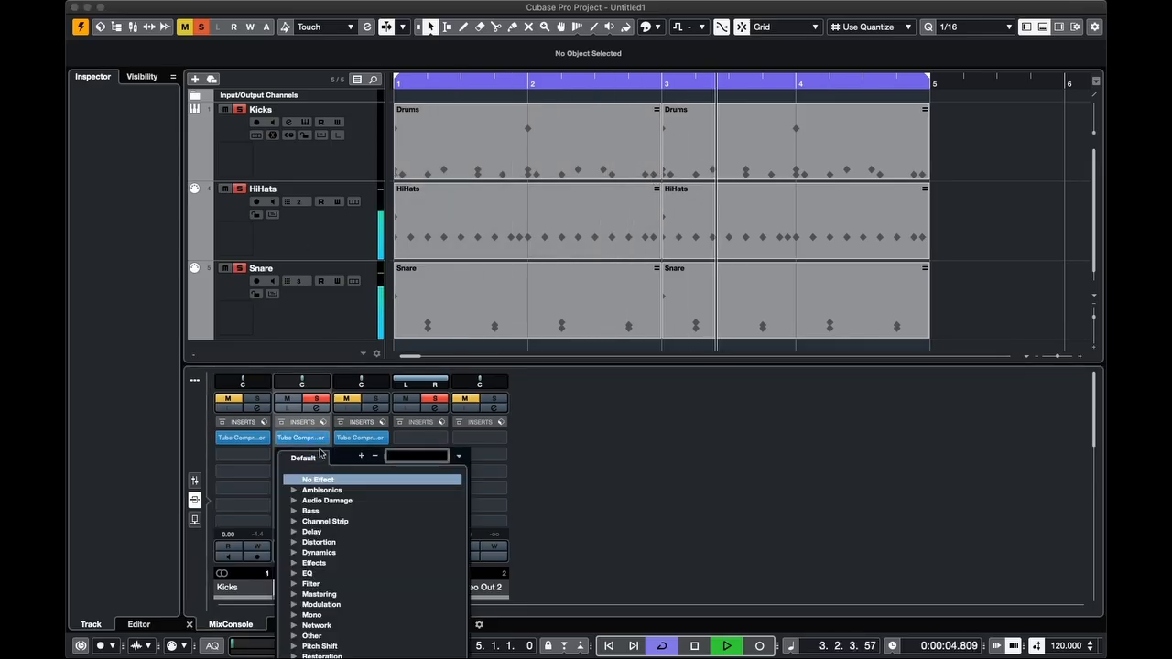
pyautogui.click(293, 658)
pyautogui.scroll(-8, 373, 567)
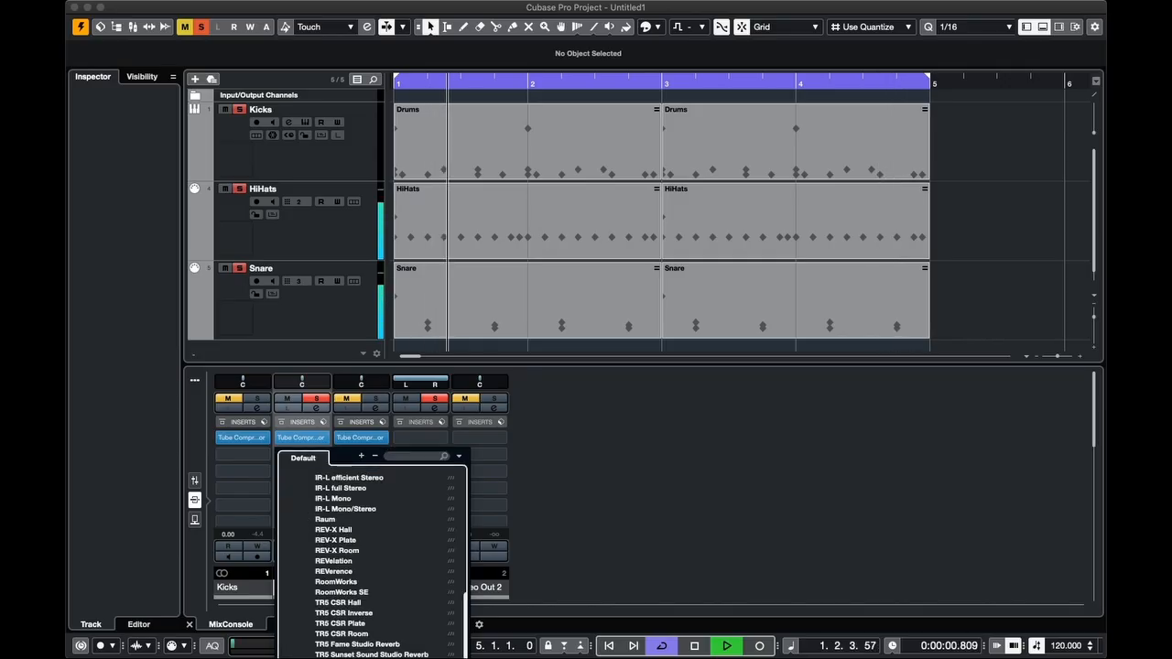
pyautogui.click(338, 582)
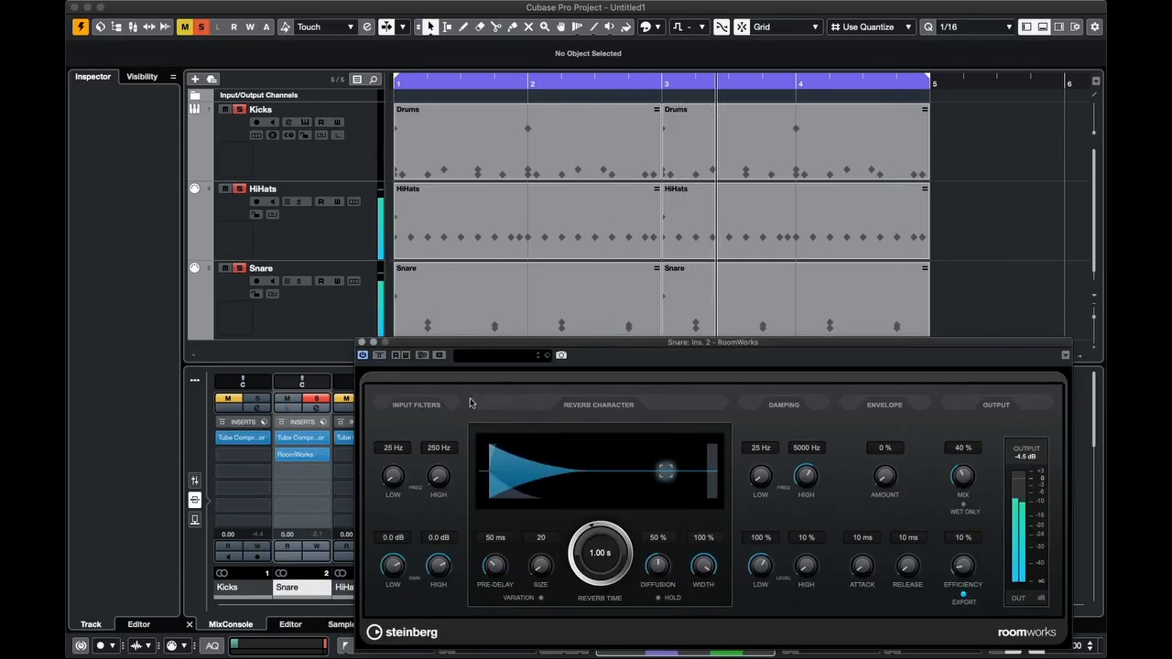
pyautogui.click(490, 357)
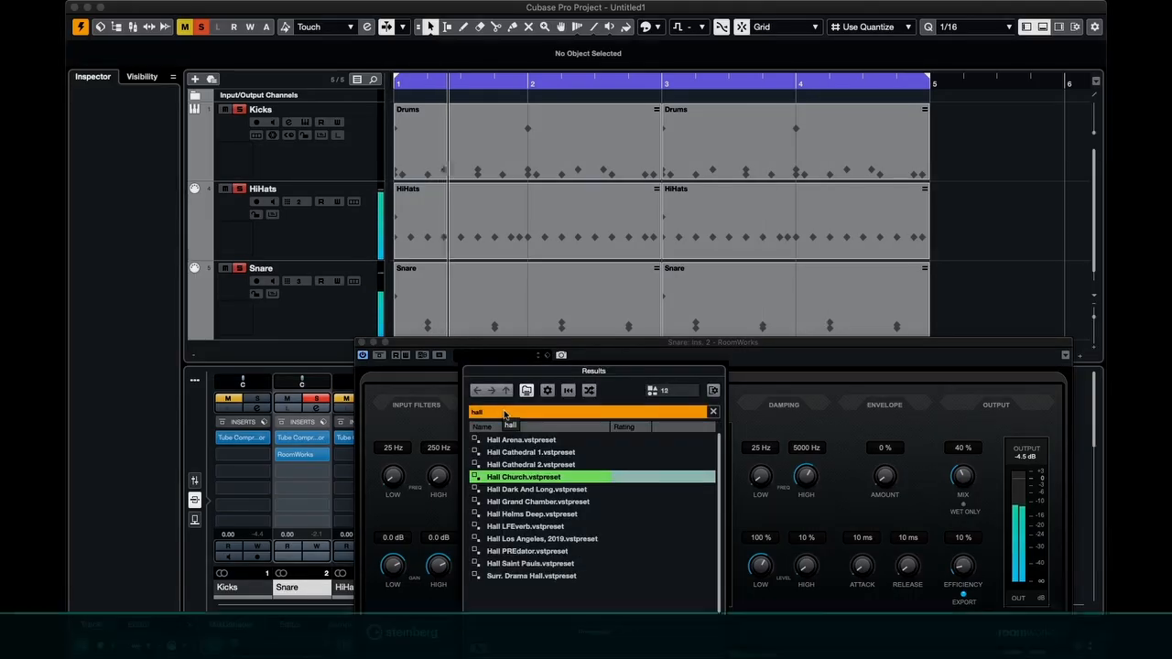
pyautogui.doubleClick(499, 476)
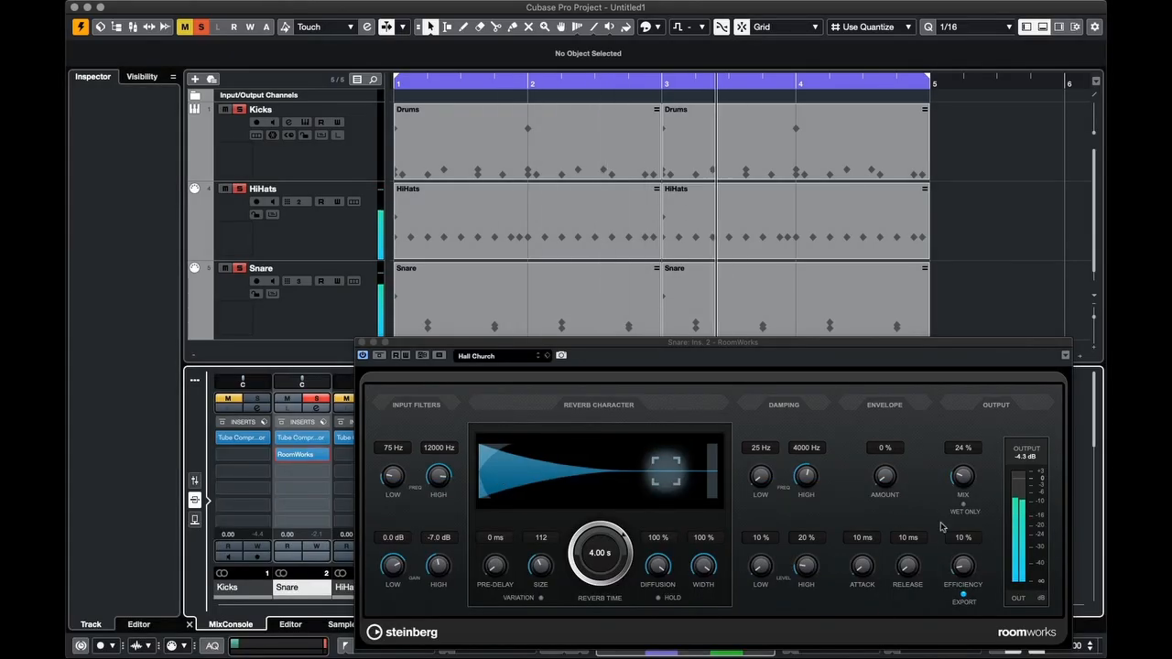
# Set the Snare reverb to Width 16 %, Diffusion 77 % and Mix 43 %, and close its window
pyautogui.moveTo(703, 565); pyautogui.dragTo(693, 647)
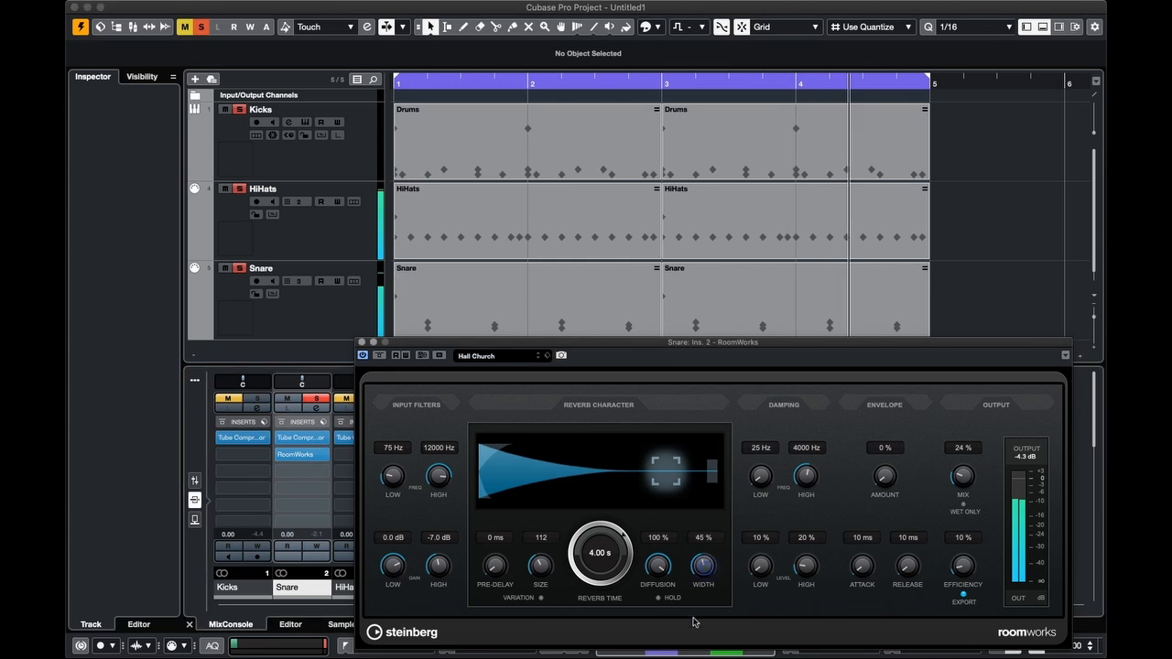
pyautogui.moveTo(704, 574); pyautogui.dragTo(701, 580)
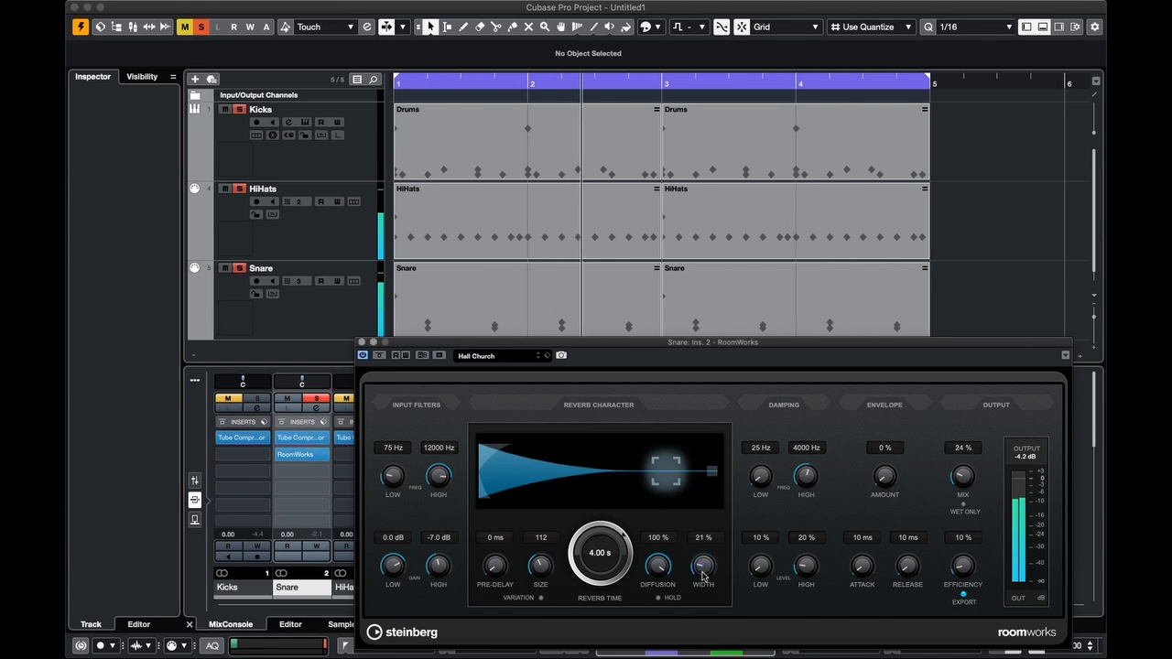
pyautogui.moveTo(703, 575); pyautogui.dragTo(656, 593)
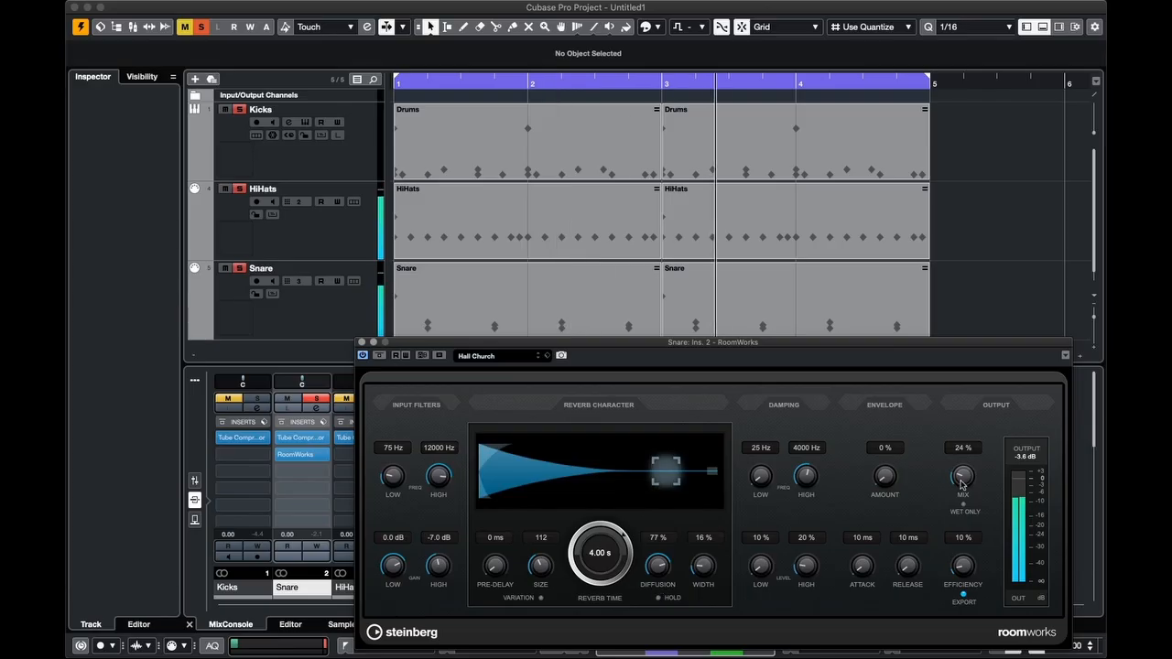
pyautogui.moveTo(961, 470); pyautogui.dragTo(963, 457)
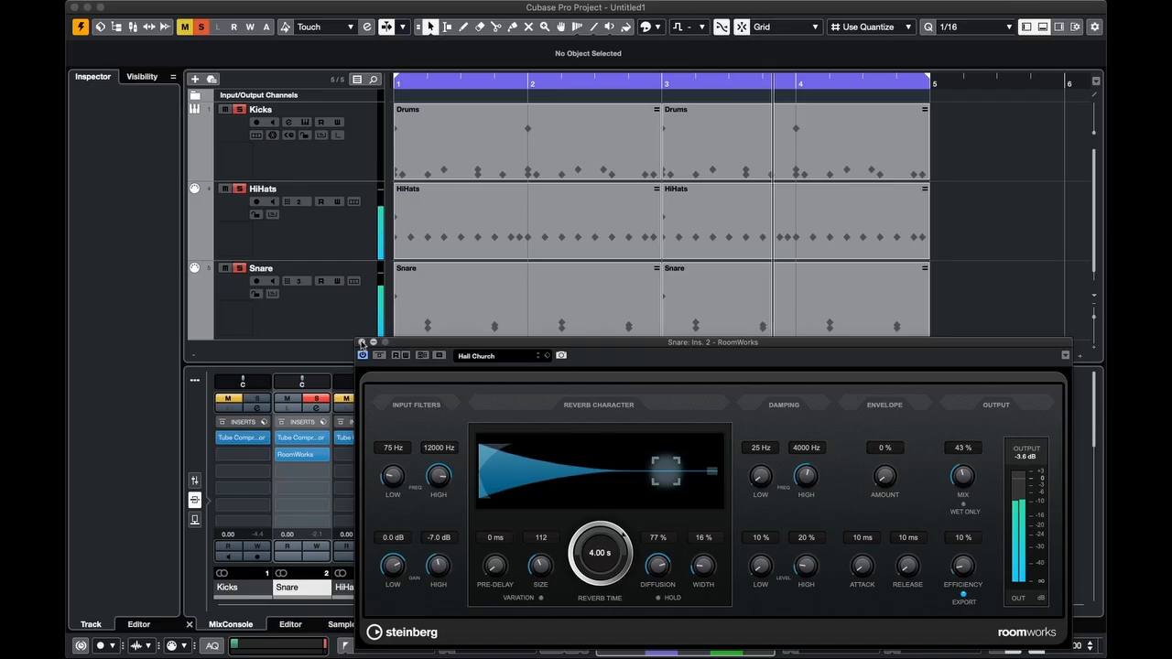
pyautogui.click(361, 341)
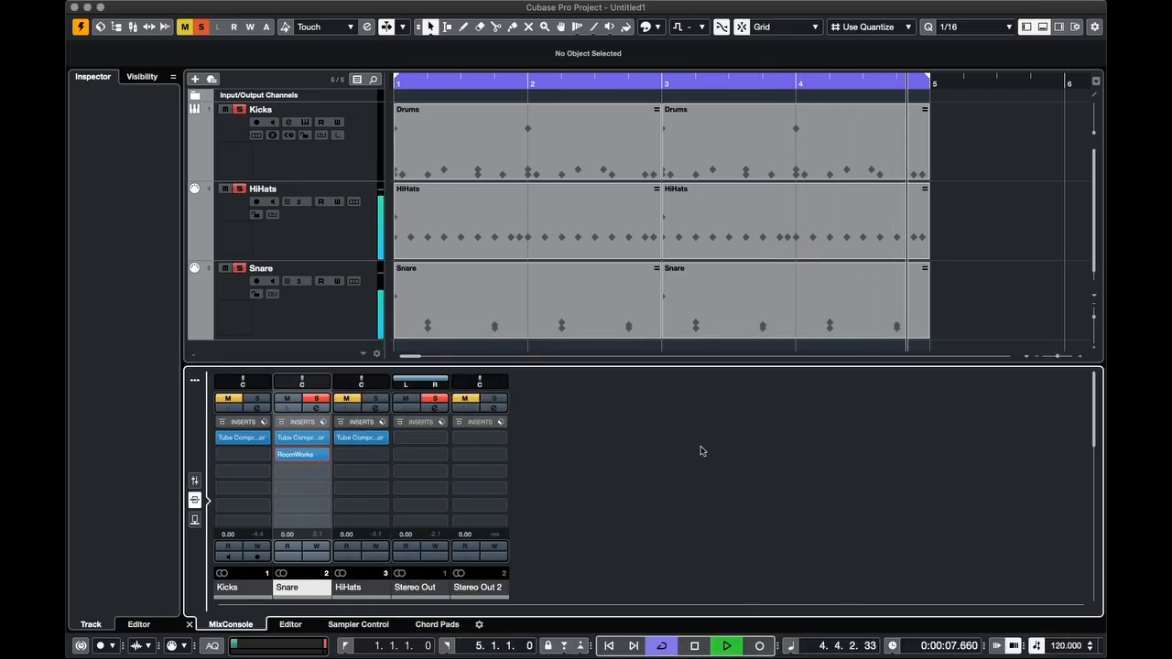
# Stop playback and load the Gate effect into the Snare channel's third insert slot
pyautogui.press('space')
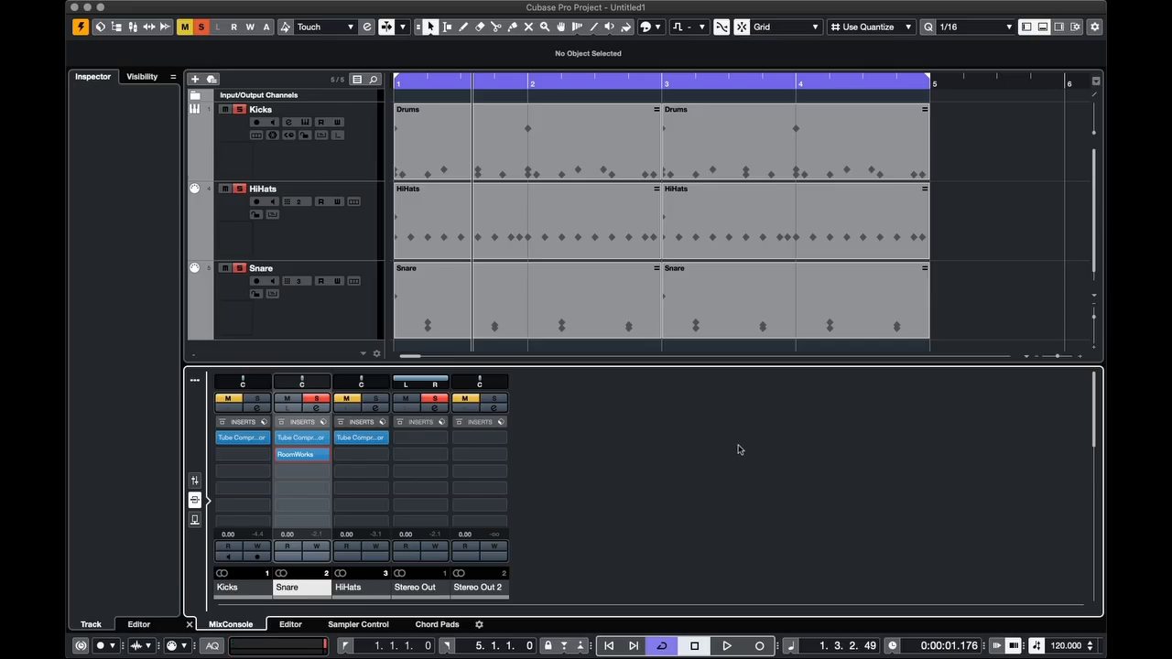
pyautogui.click(313, 473)
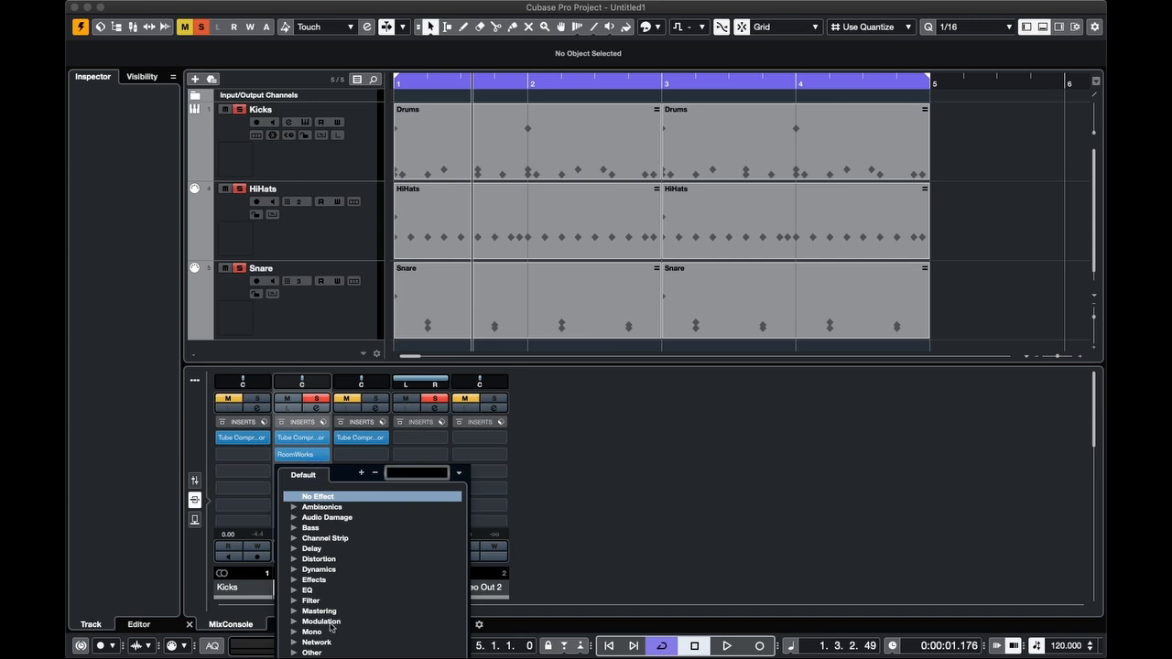
pyautogui.write('gat')
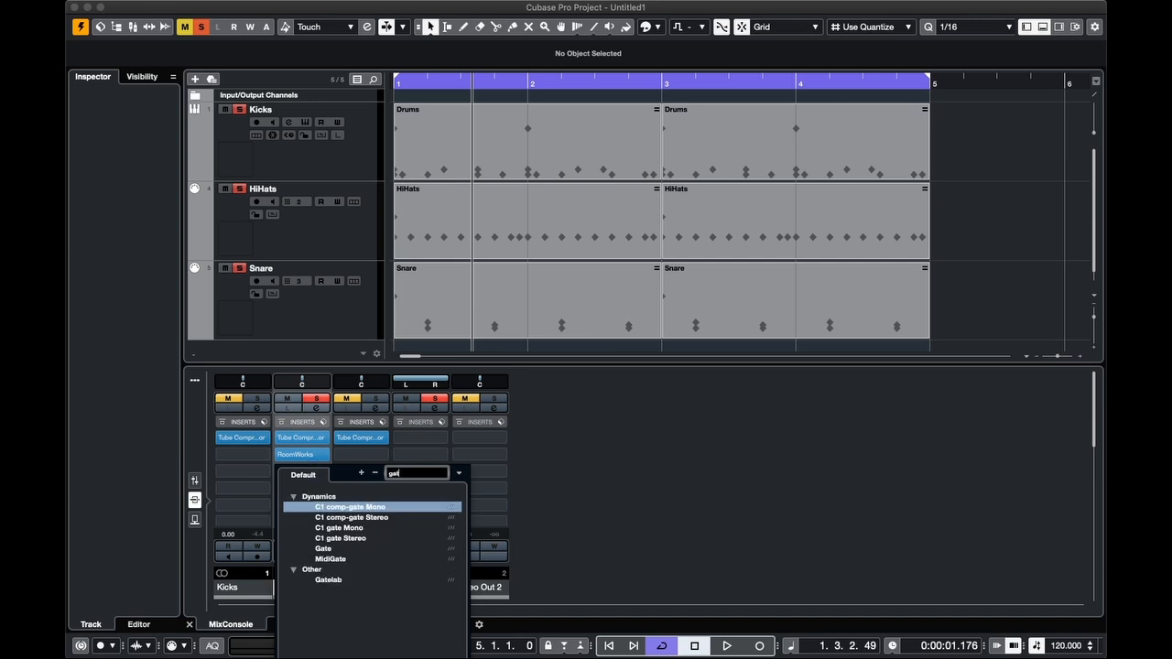
pyautogui.click(323, 549)
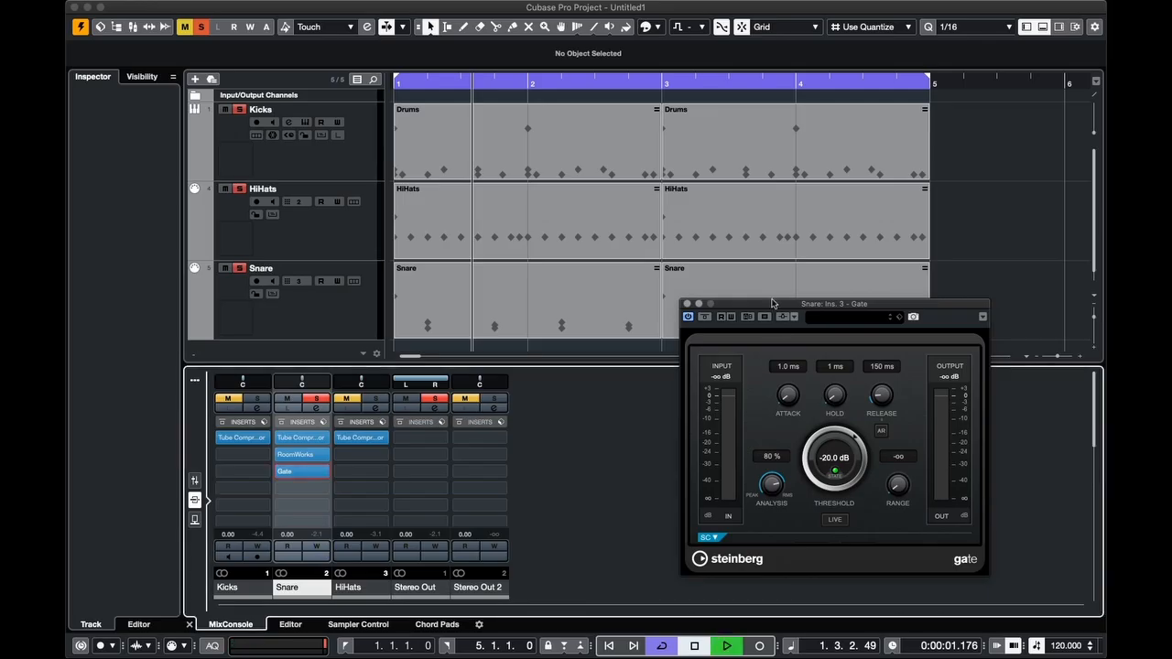
# Play the loop and adjust the Snare gate's Threshold by ear to -31.4 dB
pyautogui.press('space')
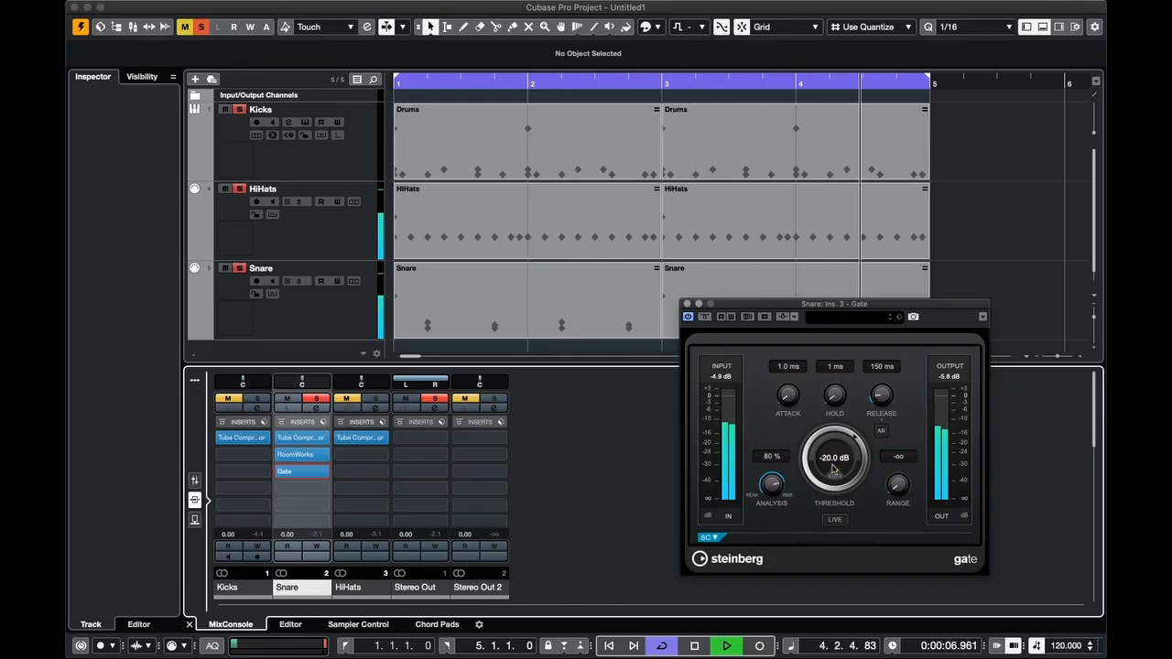
pyautogui.moveTo(833, 469); pyautogui.dragTo(835, 462)
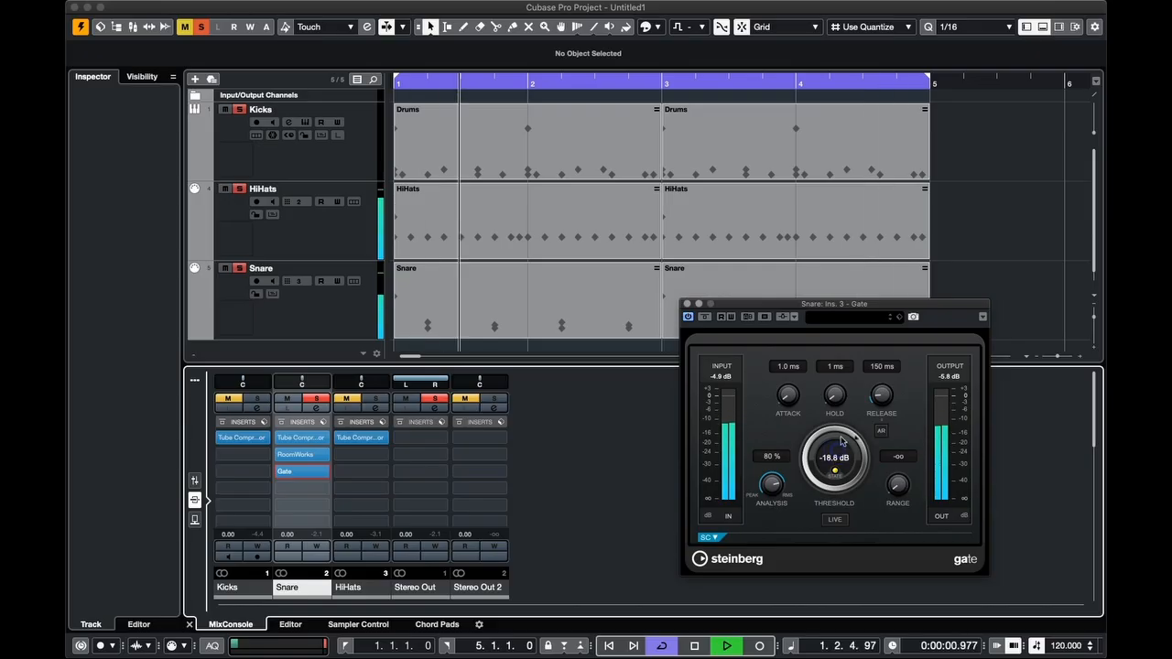
pyautogui.moveTo(838, 453); pyautogui.dragTo(829, 406)
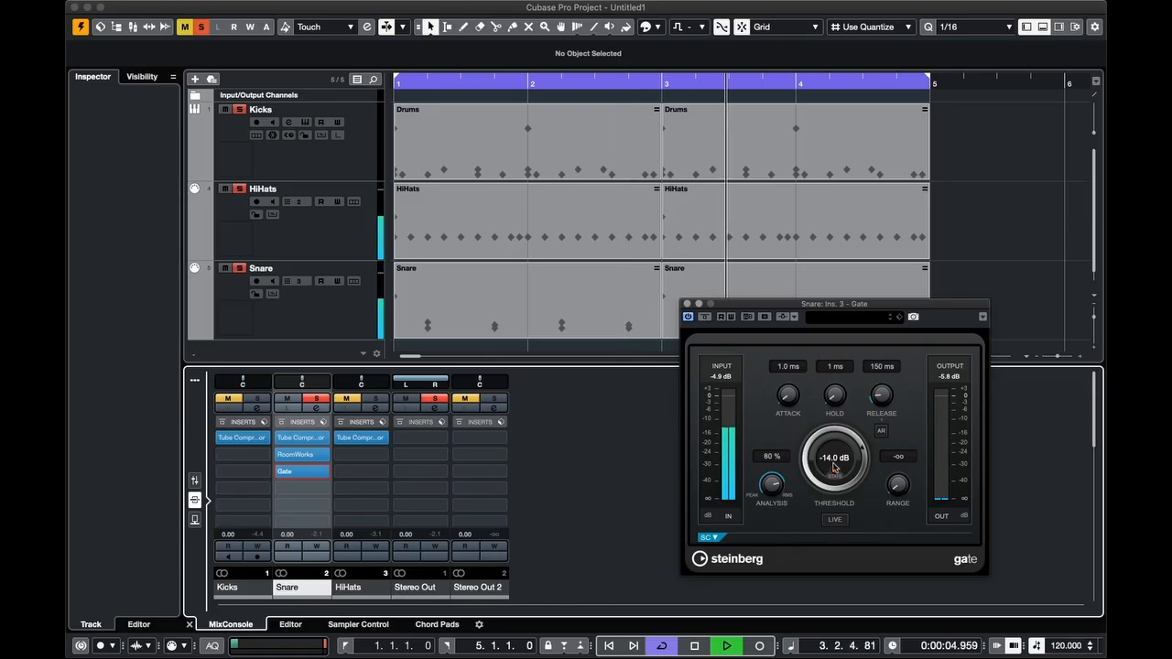
pyautogui.scroll(-5, 834, 448)
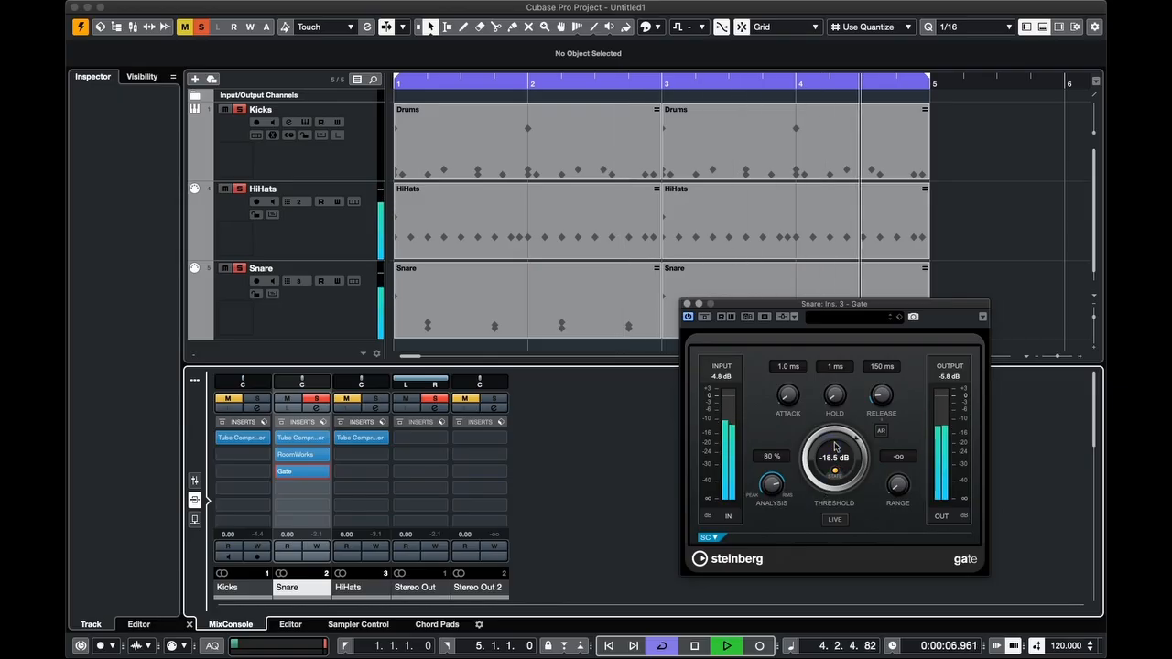
pyautogui.scroll(-3, 834, 447)
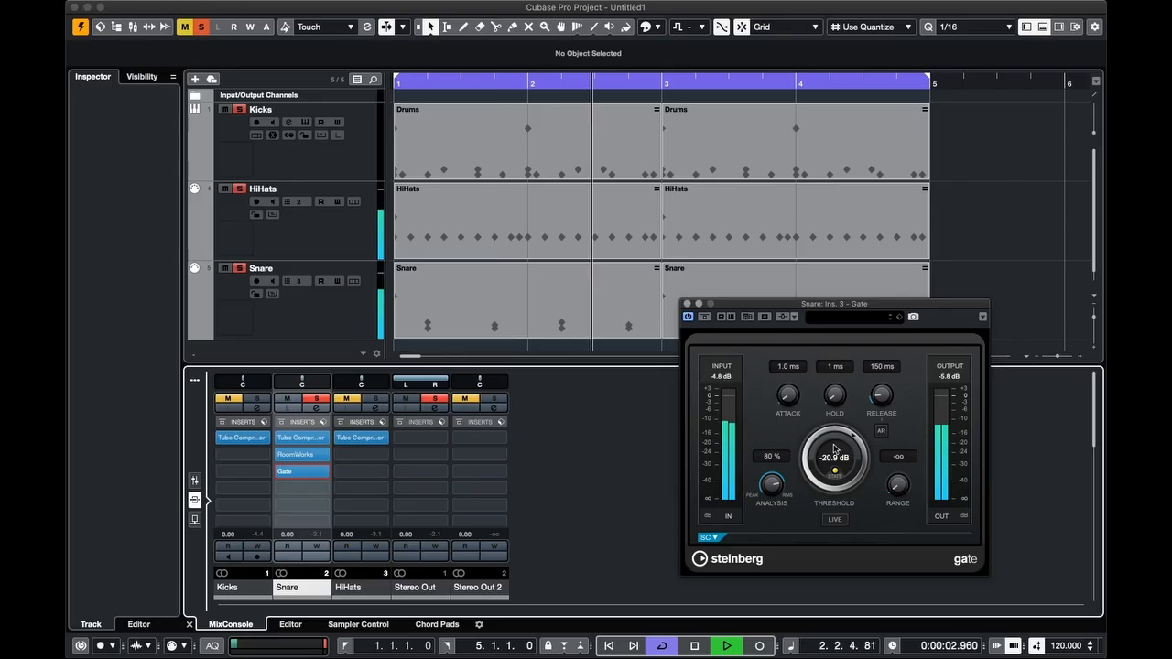
pyautogui.scroll(-1, 835, 448)
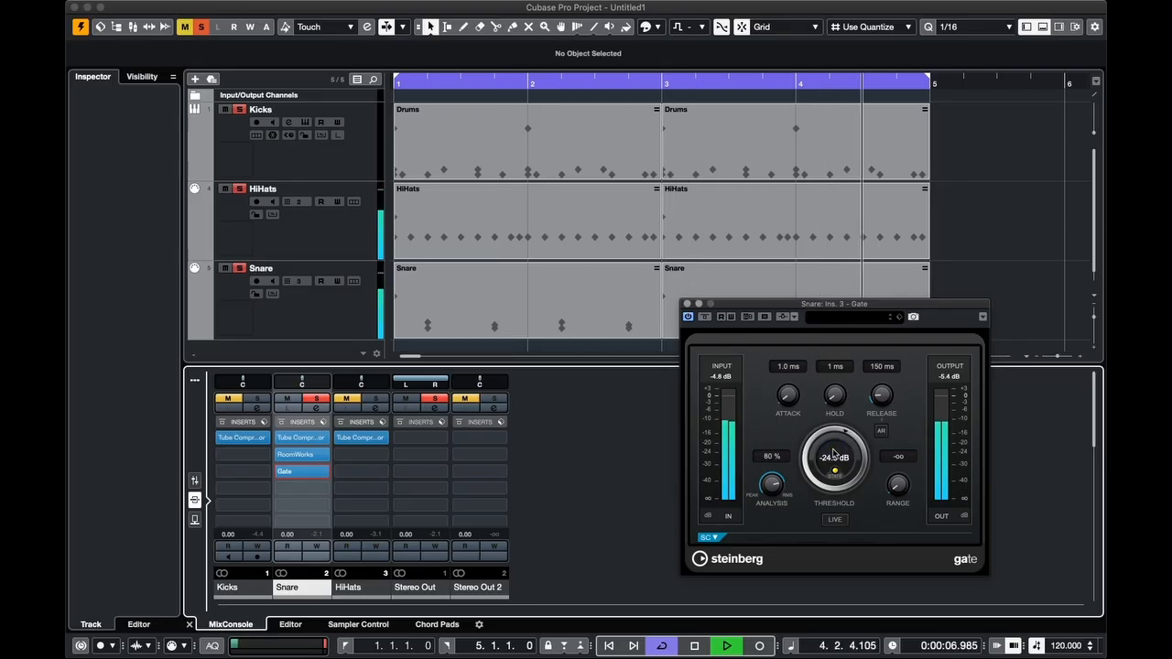
pyautogui.scroll(-1, 833, 452)
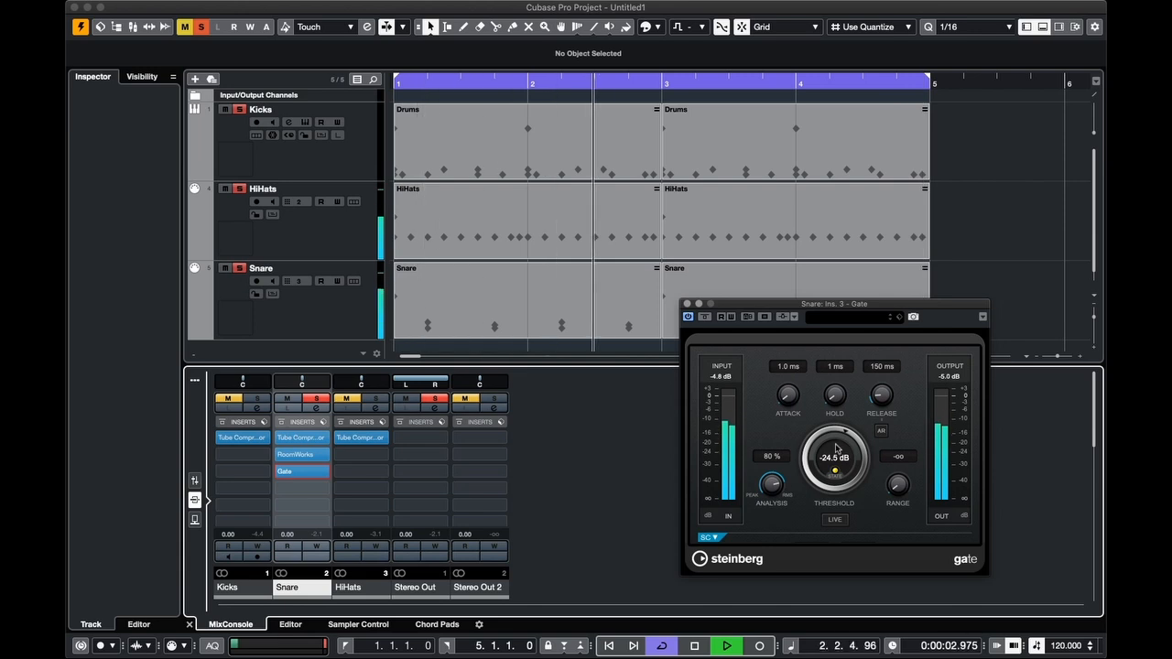
pyautogui.scroll(-3, 835, 451)
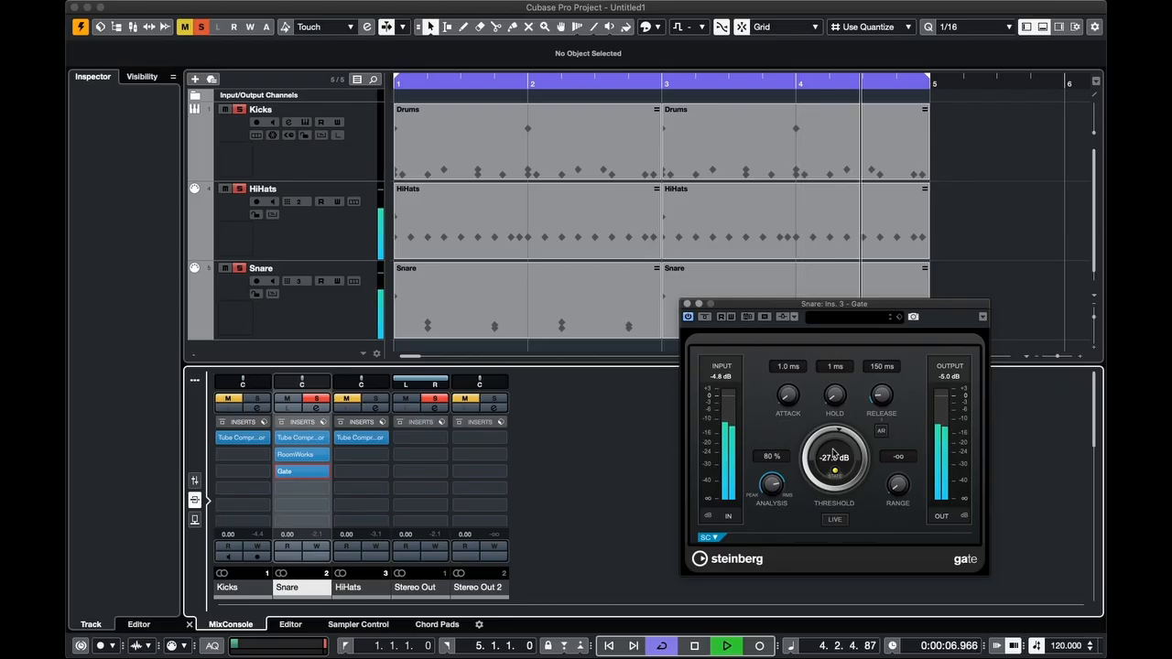
pyautogui.scroll(-3, 835, 451)
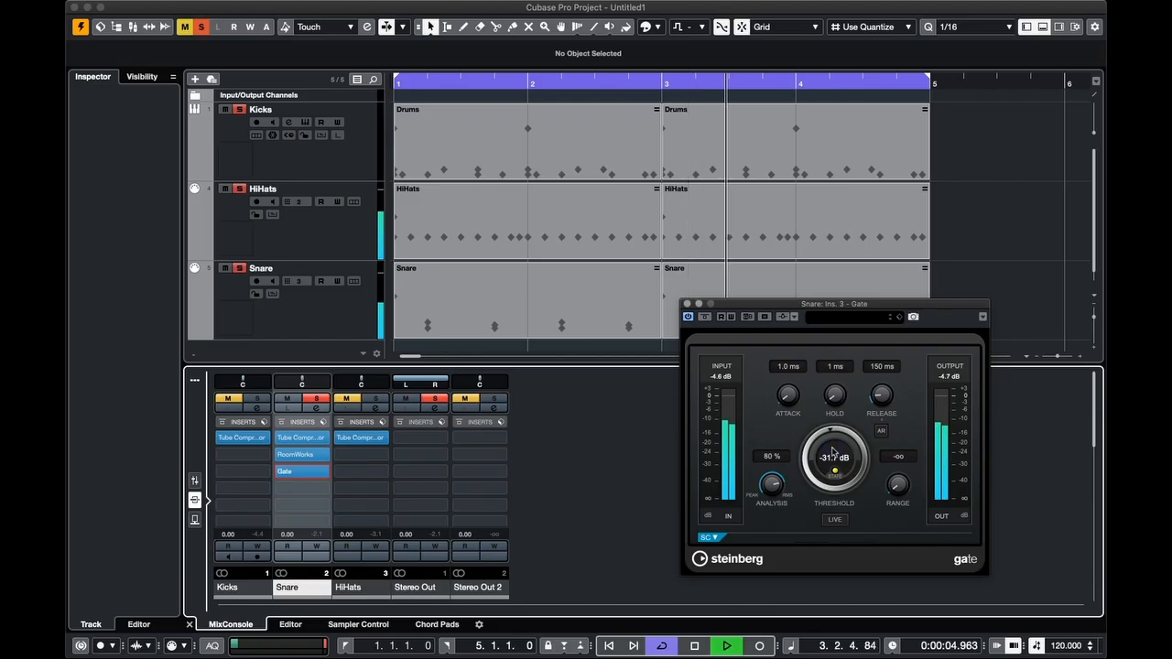
pyautogui.scroll(-1, 833, 450)
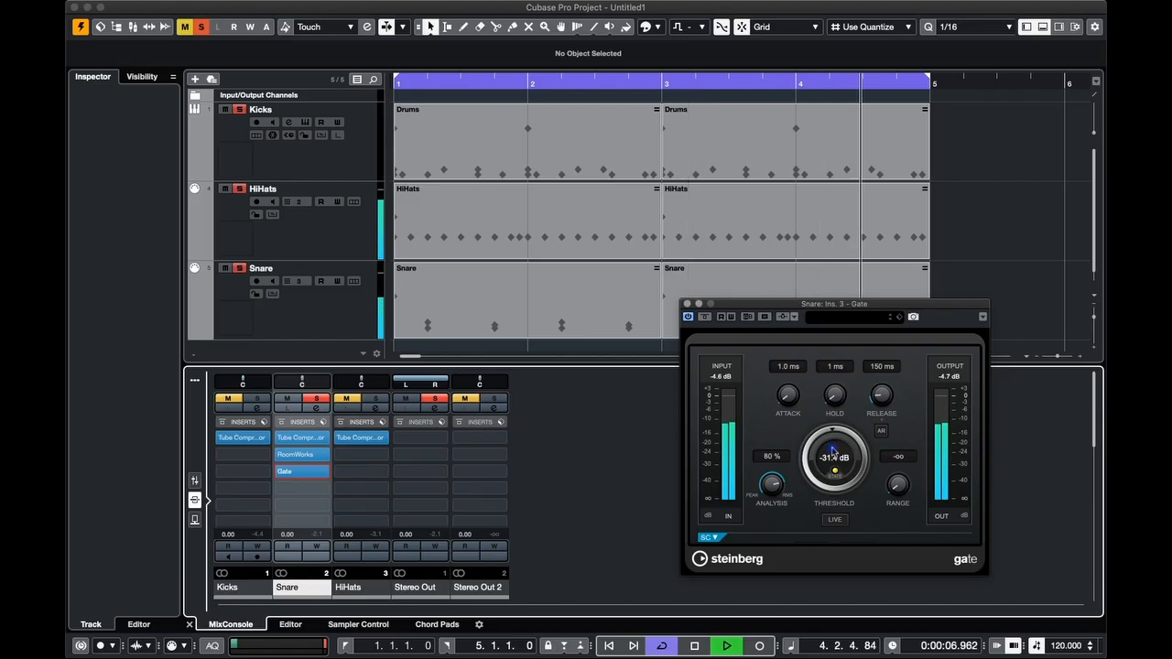
# Set the Snare gate to Attack 4.1 ms, Hold 0 ms, Release 100 ms, Threshold -26.9 dB, Analysis 69 %, Range -83.0 dB, and unsolo the Snare
pyautogui.scroll(1, 833, 451)
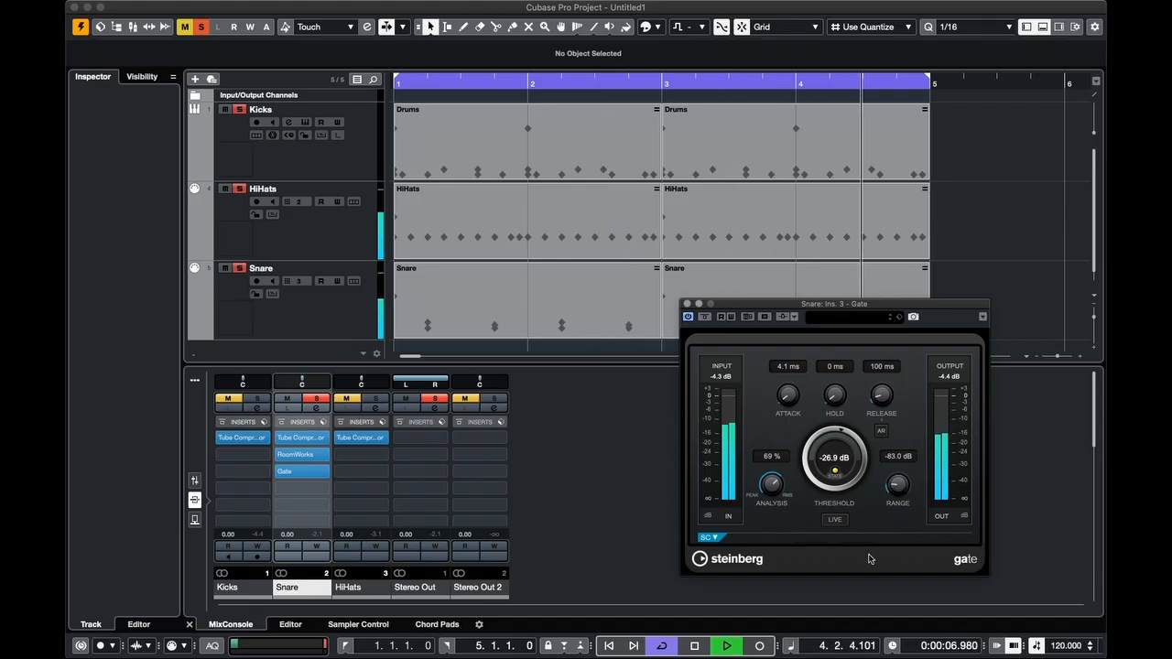
pyautogui.click(688, 304)
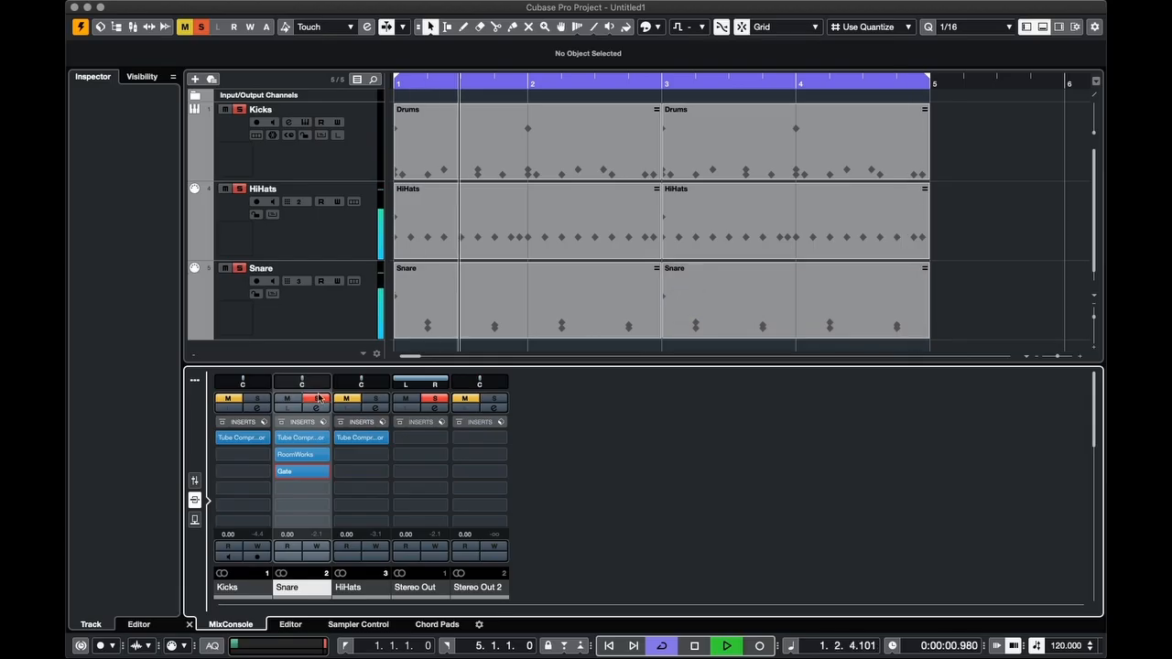
pyautogui.click(316, 398)
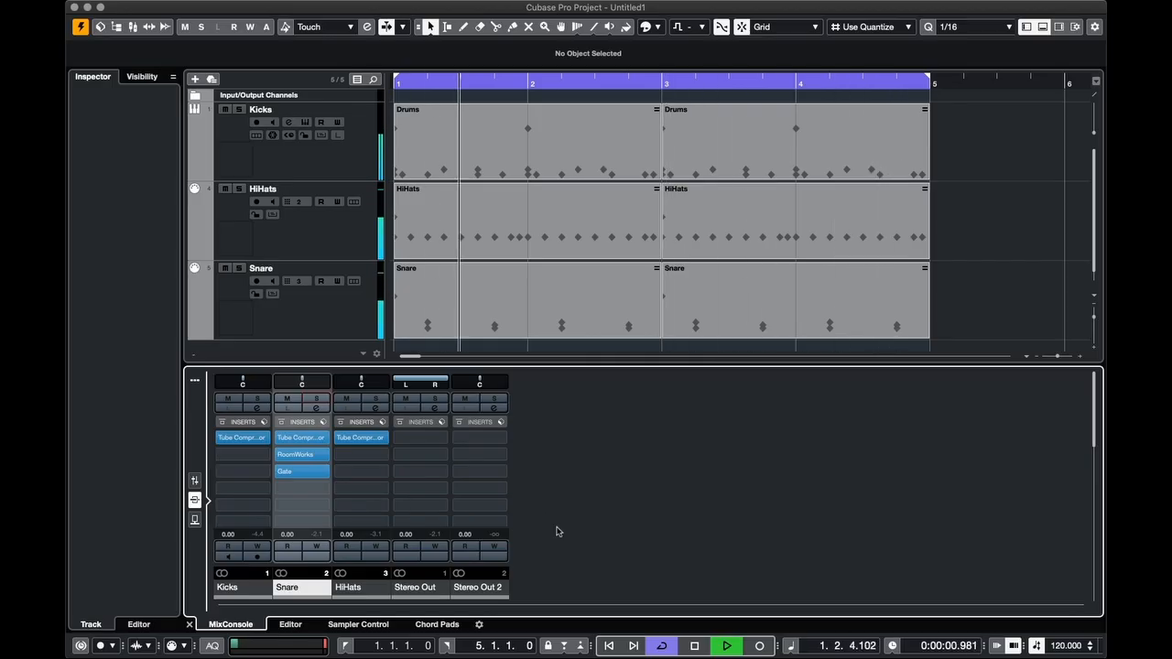
# Balance the channel faders at -1.67 for Kicks, 1.17 for Snare and -1.40 for HiHats, and return the mixer to its inserts view
pyautogui.click(195, 480)
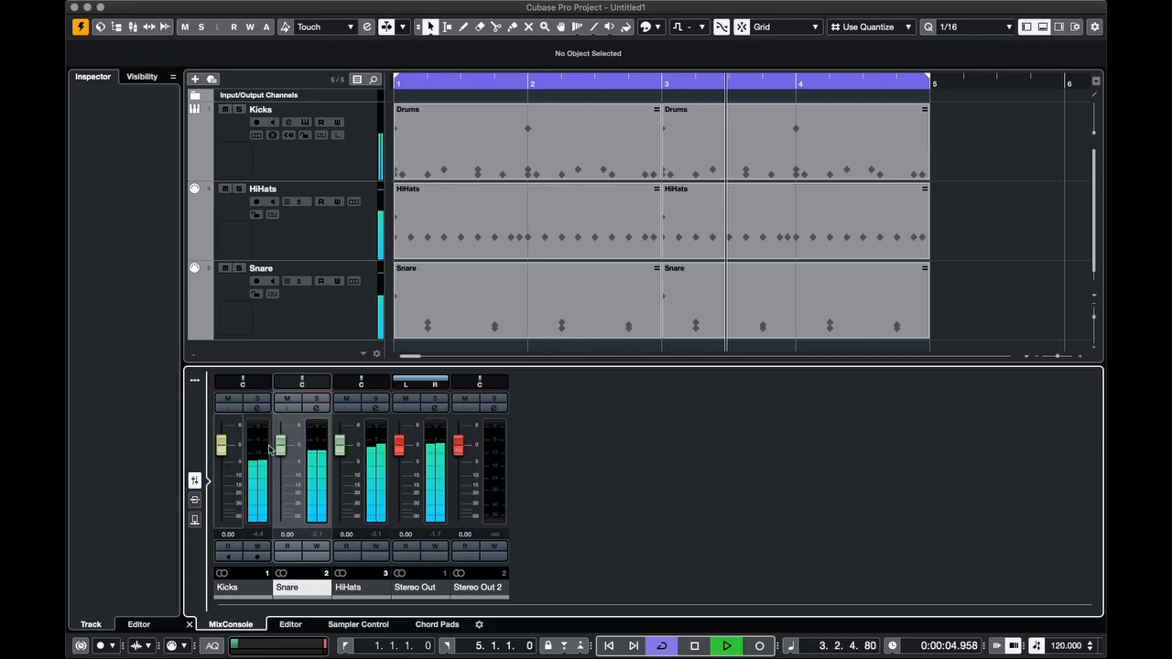
pyautogui.moveTo(221, 445); pyautogui.dragTo(220, 450)
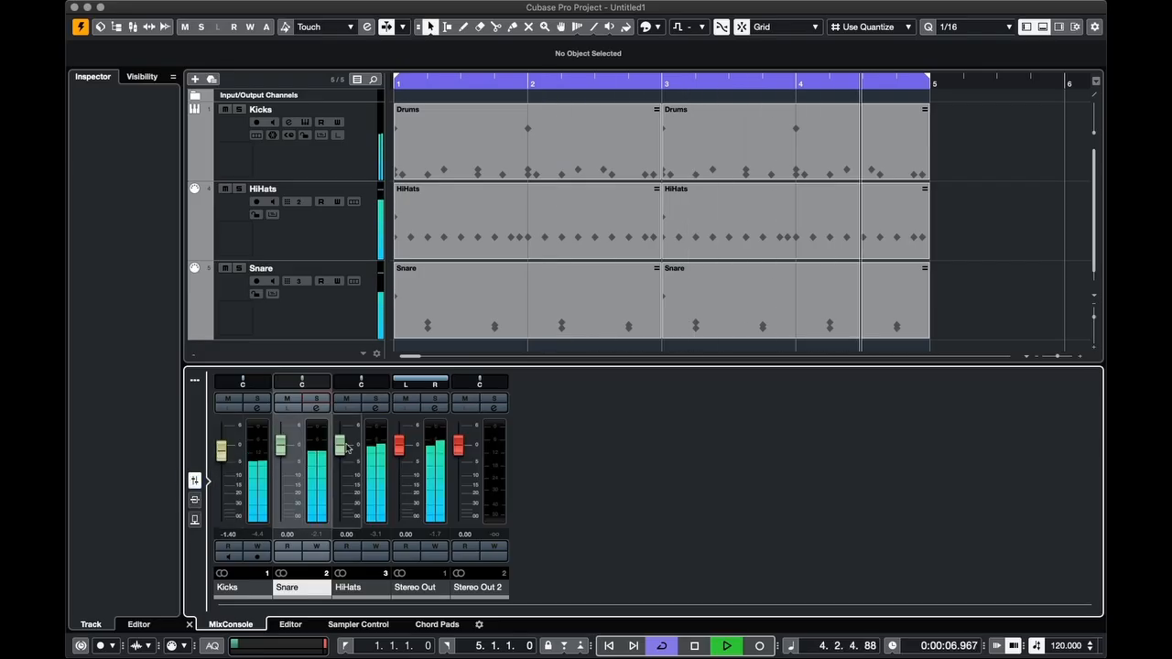
pyautogui.moveTo(340, 445); pyautogui.dragTo(220, 456)
pyautogui.scroll(2, 282, 448)
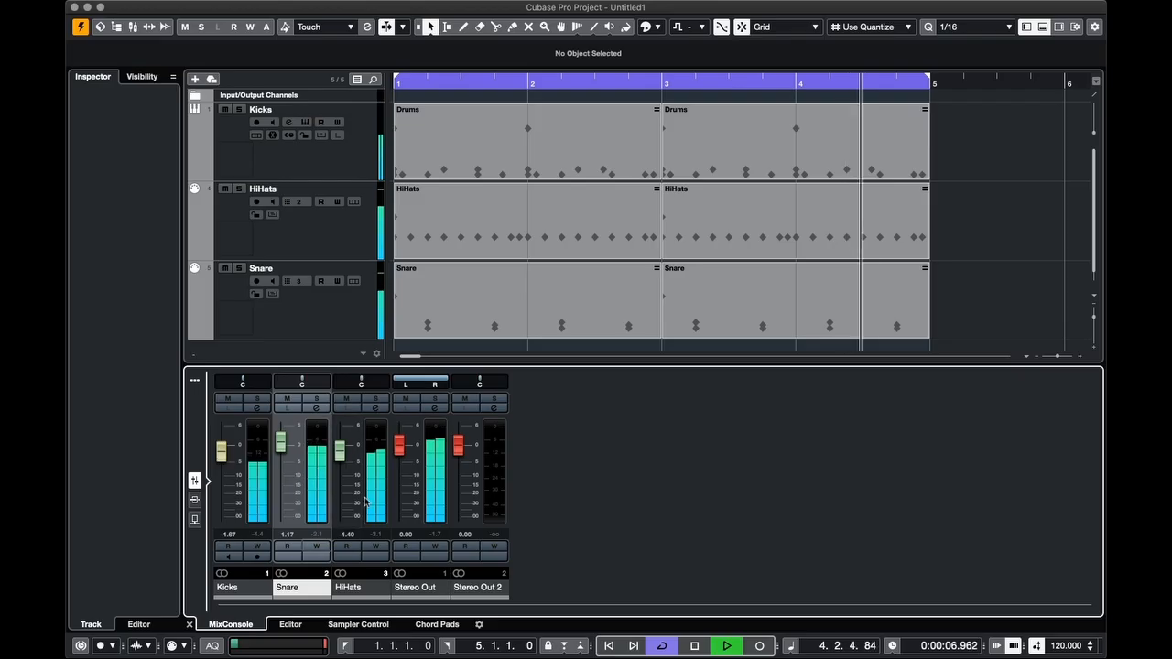
pyautogui.click(194, 500)
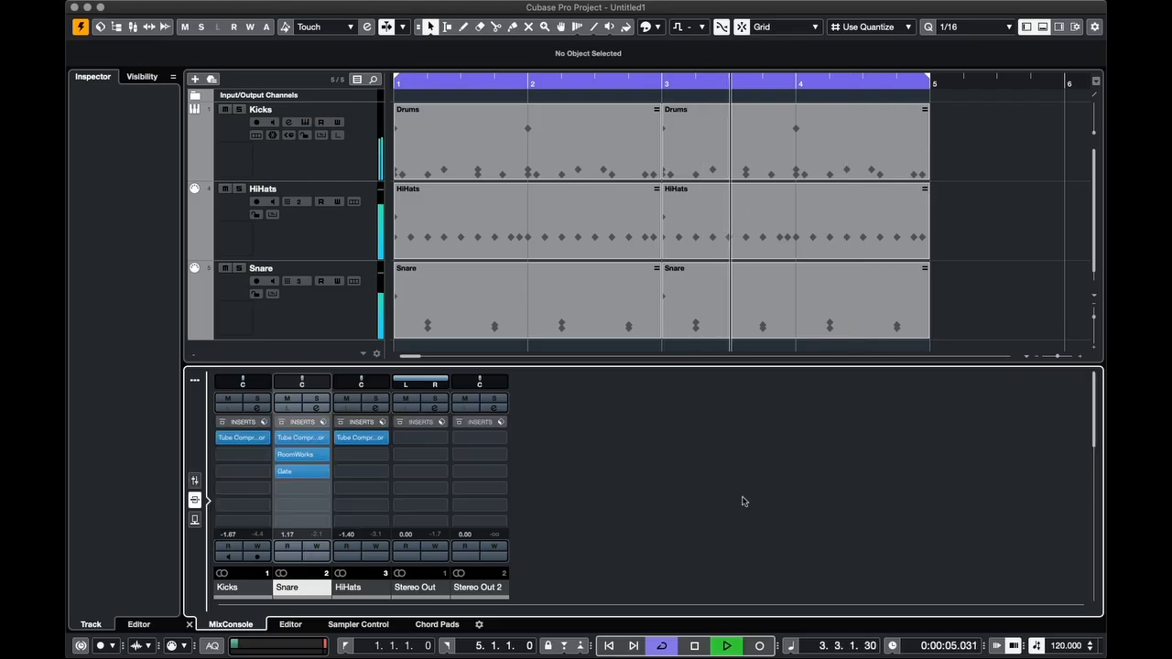